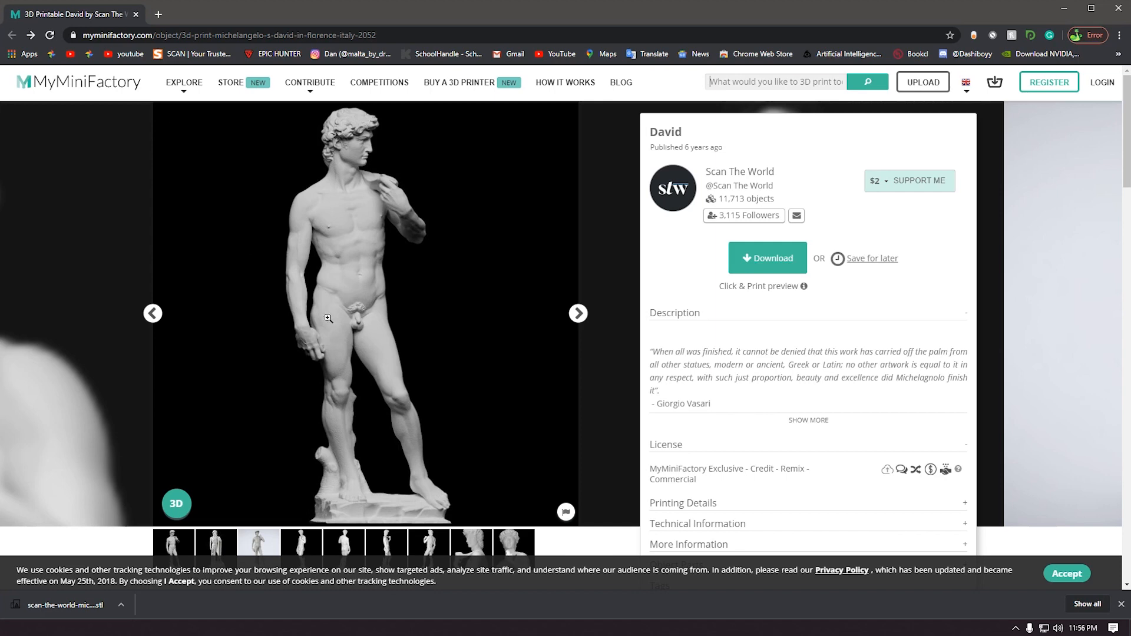
Review the David statue's model page with its community prints and comments, and switch to Blender.
scroll(565, 381, "down", 8)
scroll(526, 395, "down", 1)
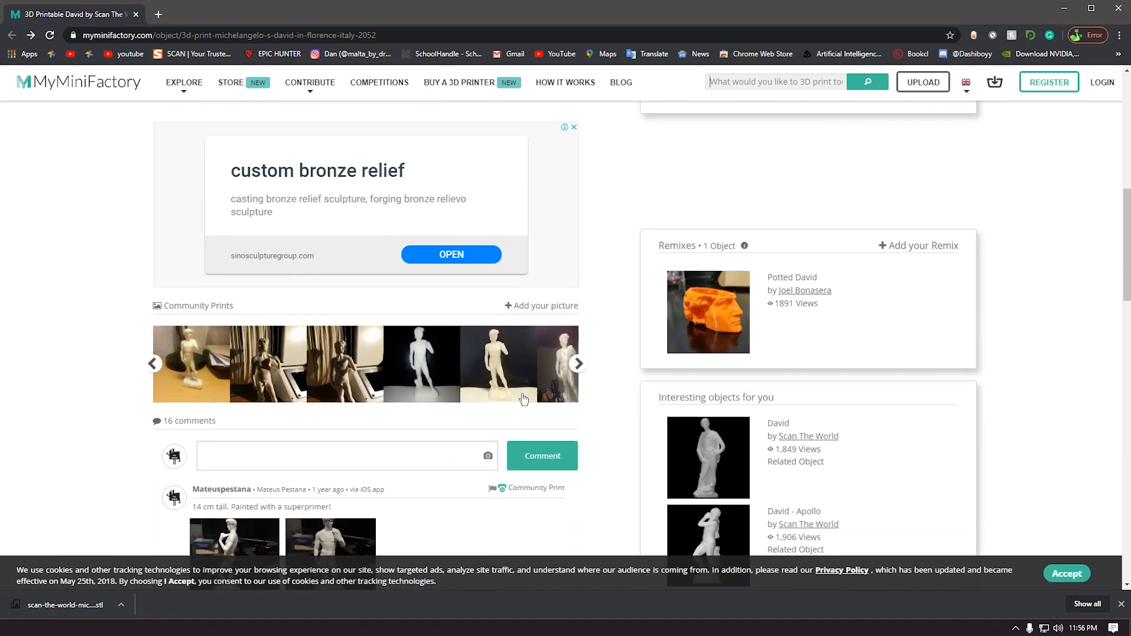
scroll(524, 399, "down", 5)
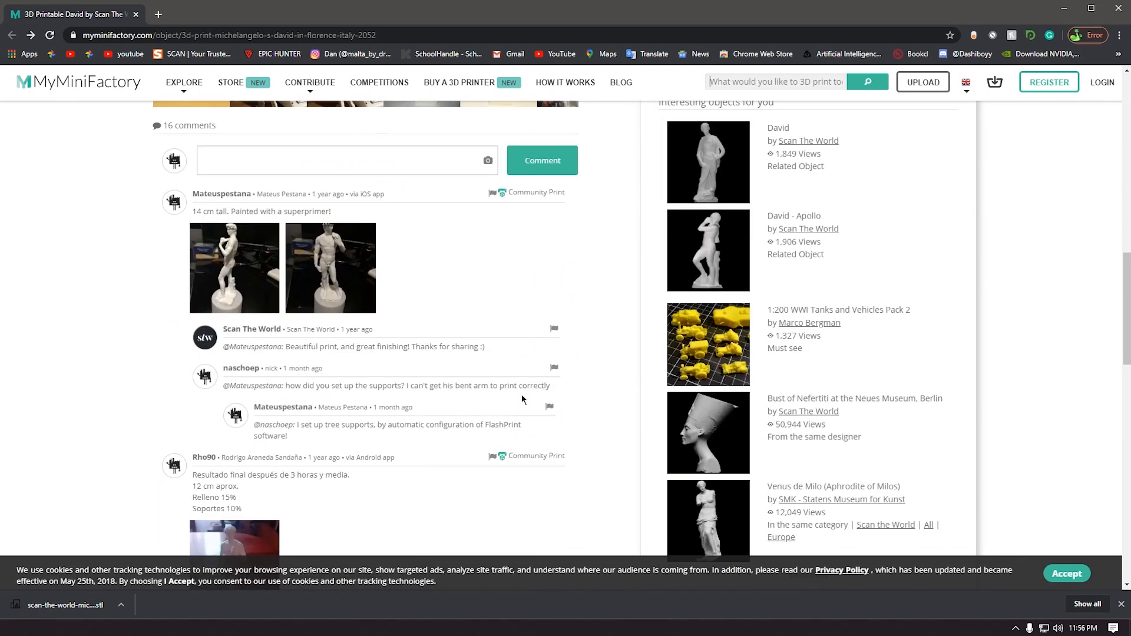
scroll(522, 399, "up", 14)
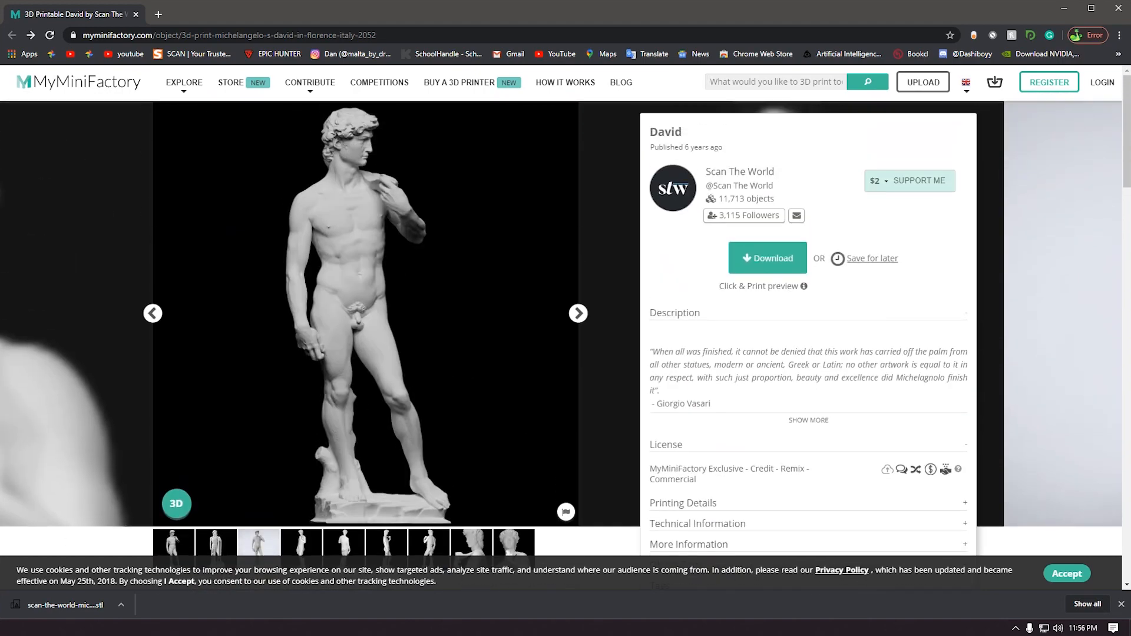
key("alt+Tab")
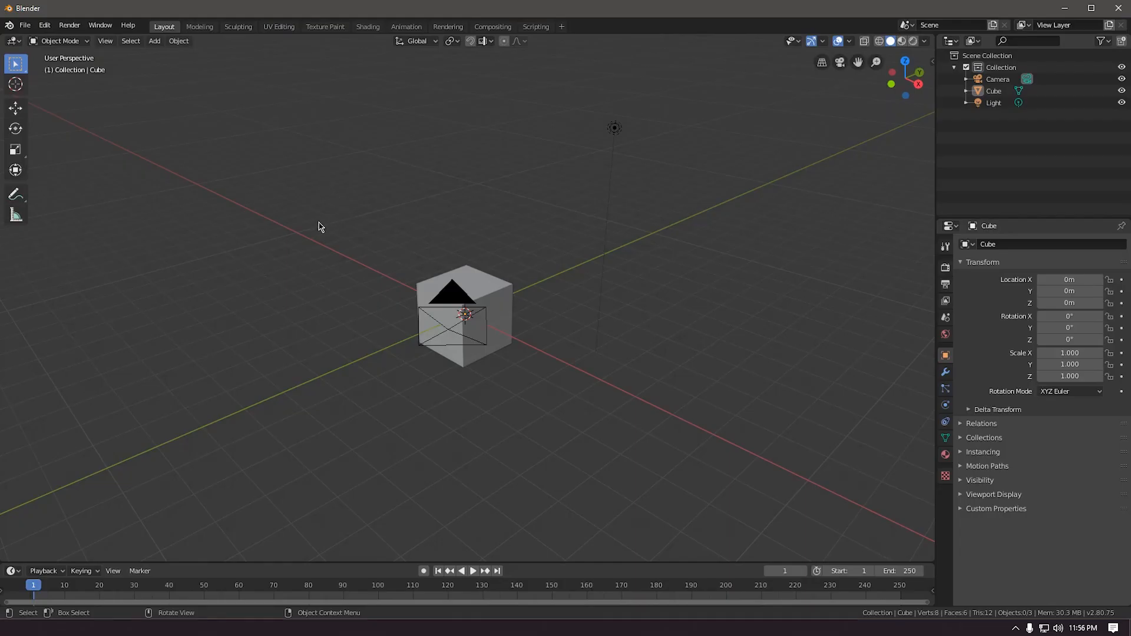
left_click(22, 24)
left_click(60, 61)
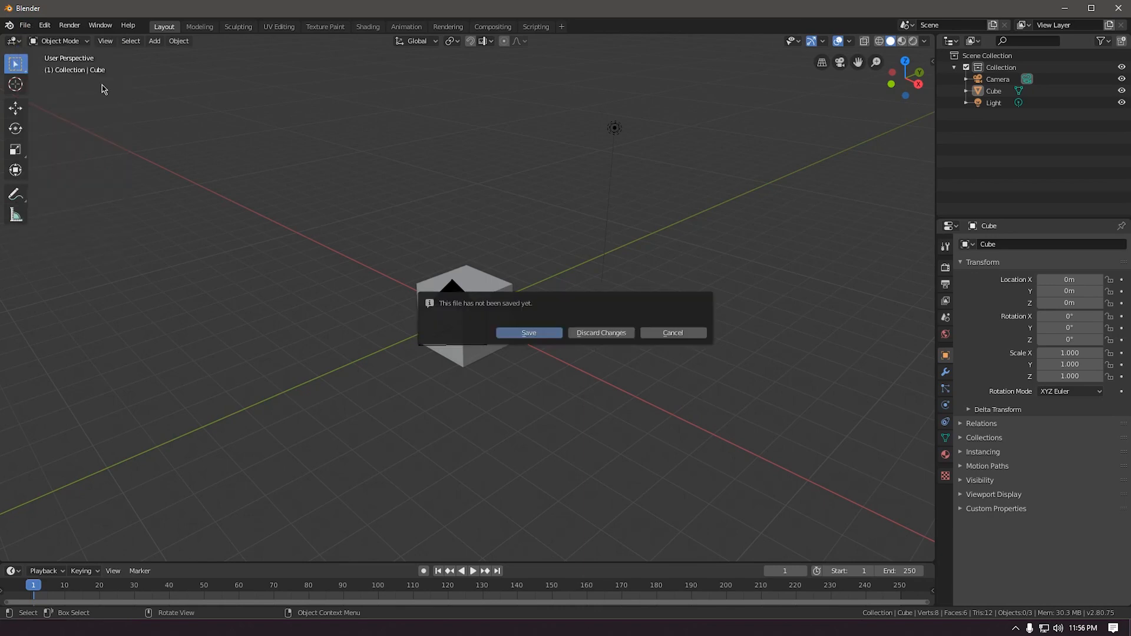
left_click(672, 332)
Import the STL file scan-the-world-michelangelo-s-david.stl from the Downloads folder.
left_click(25, 25)
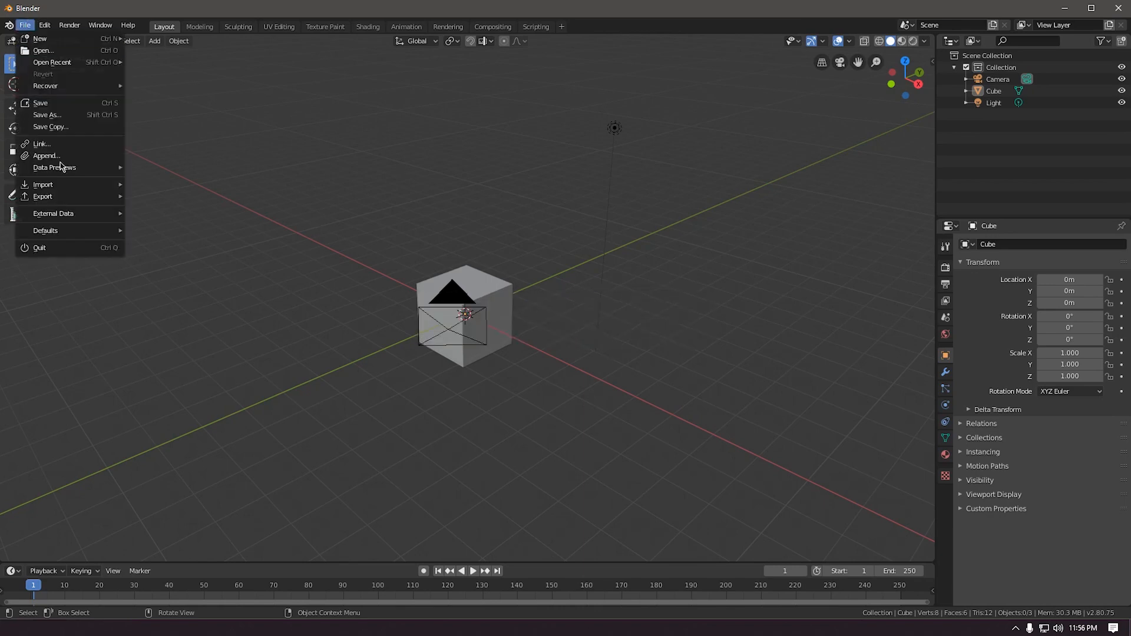
mouse_move(59, 184)
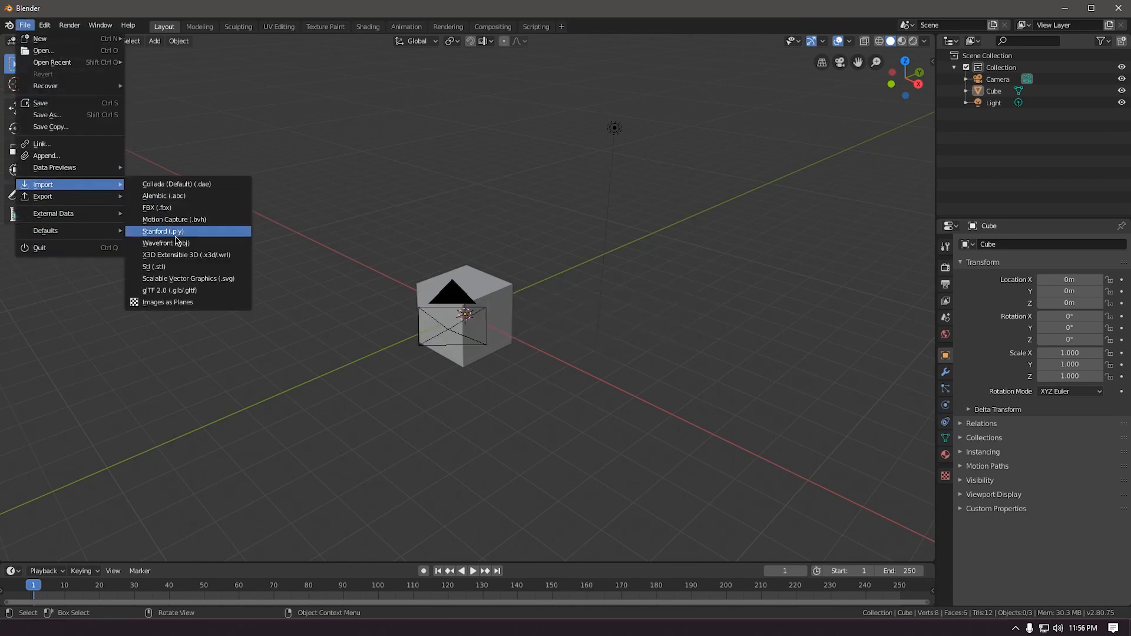
left_click(183, 266)
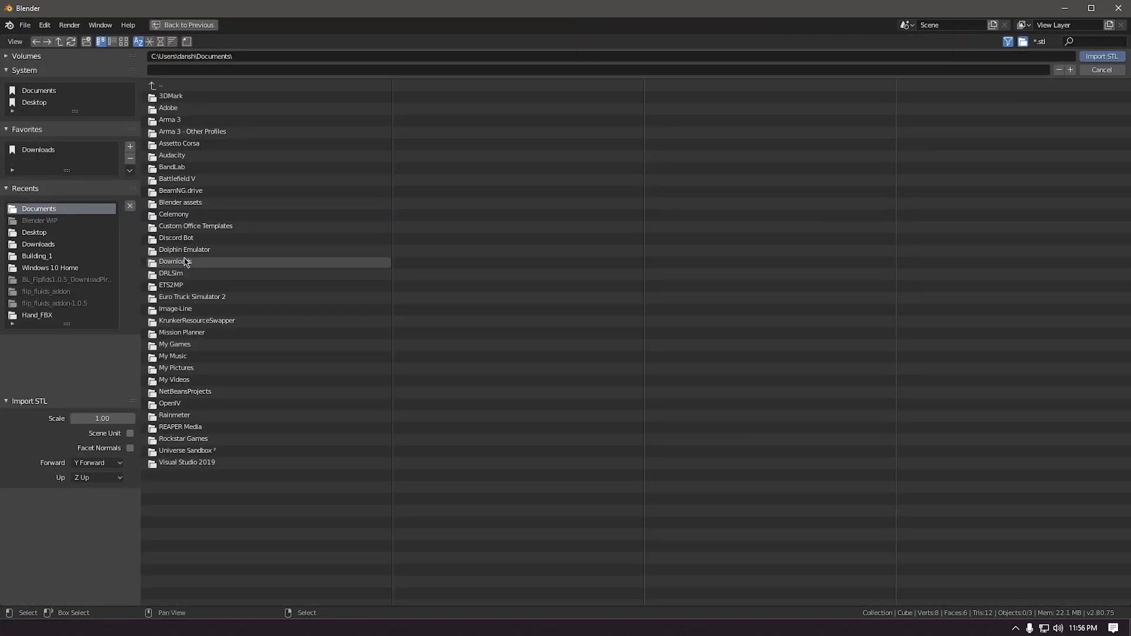
left_click(35, 244)
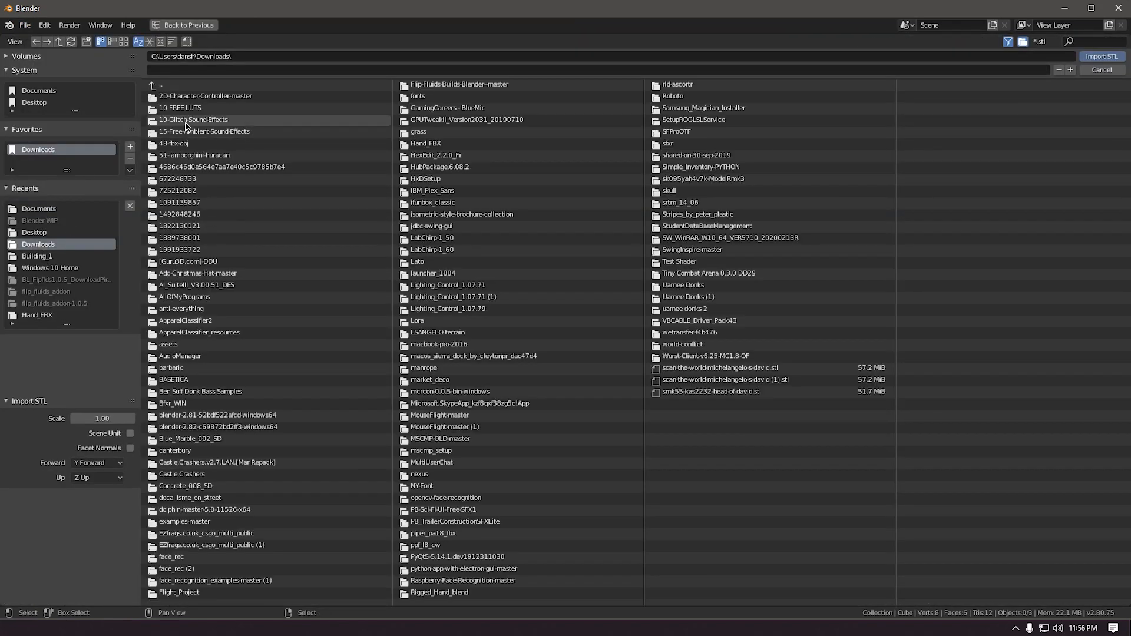
left_click(699, 370)
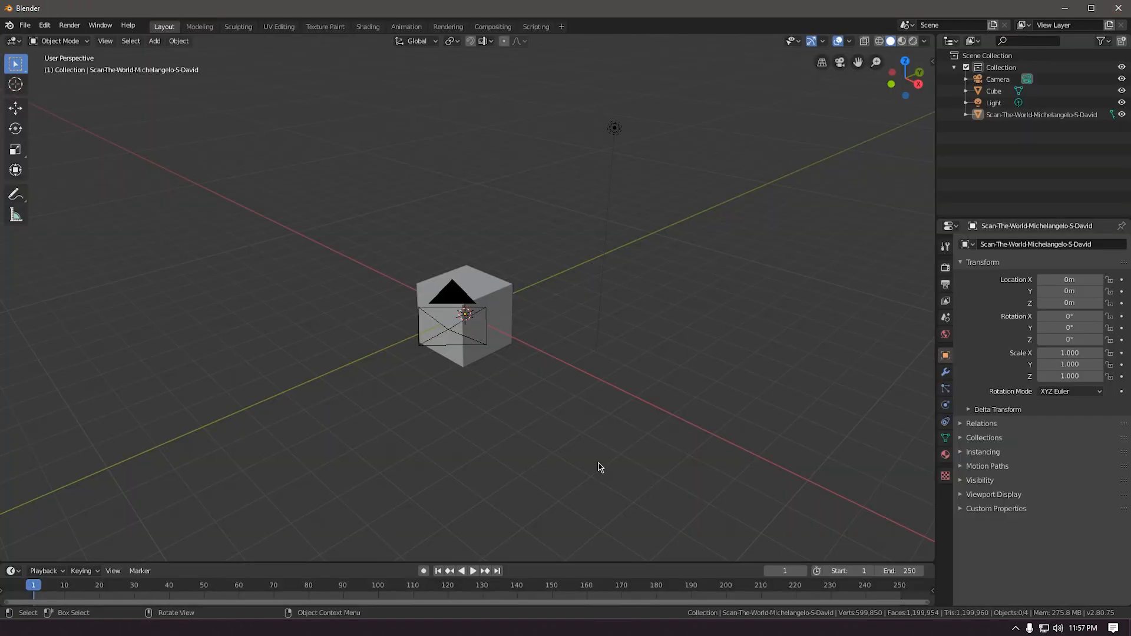
Delete the default cube and the default light from the scene.
middle_click_drag(593, 457, 802, 497)
scroll(460, 374, "down", 6)
scroll(477, 391, "up", 6)
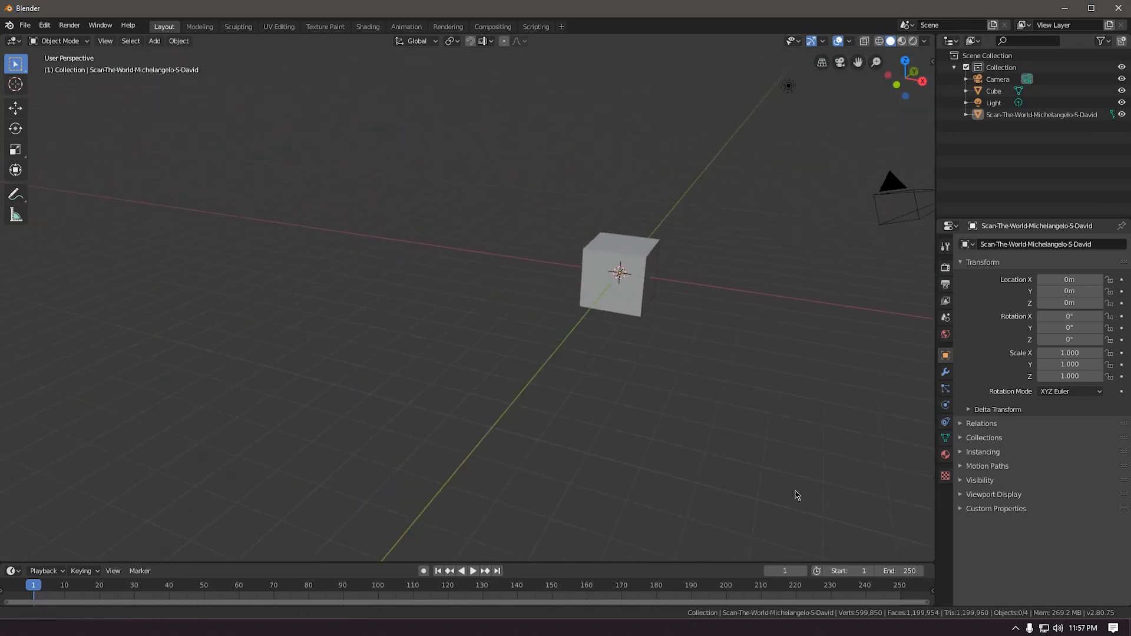
left_click(616, 275)
middle_click_drag(617, 275, 197, 357, "shift")
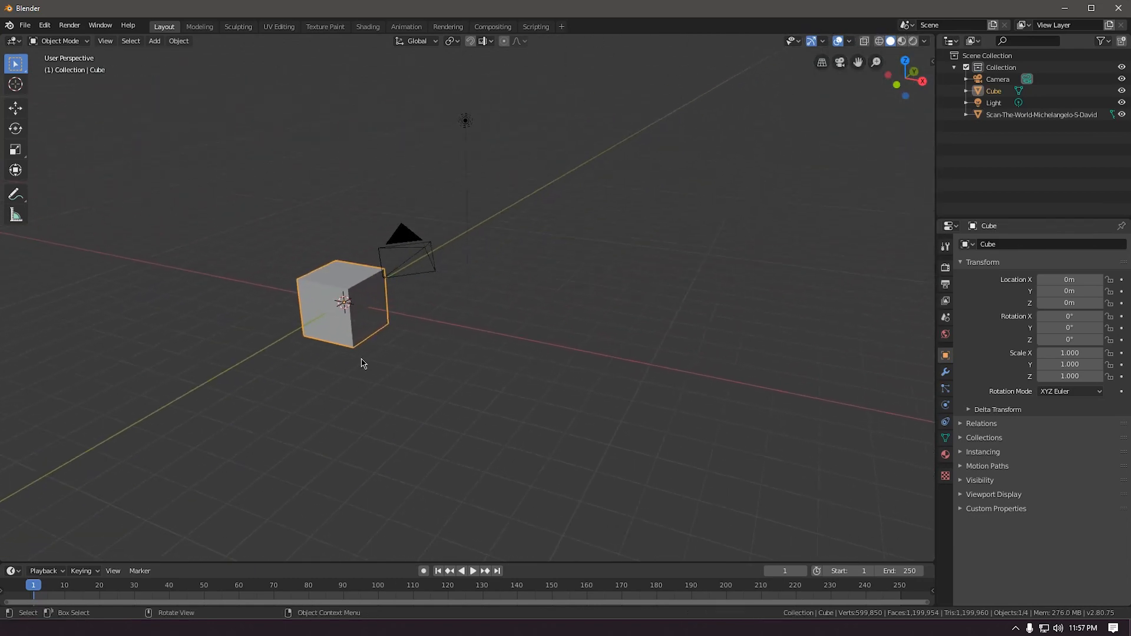
middle_click_drag(103, 268, 412, 399)
key("Delete")
left_click(506, 198)
key("Delete")
Scale the imported David statue down uniformly to about 0.039.
left_click(631, 303)
middle_click_drag(516, 351, 437, 356)
left_click(497, 355)
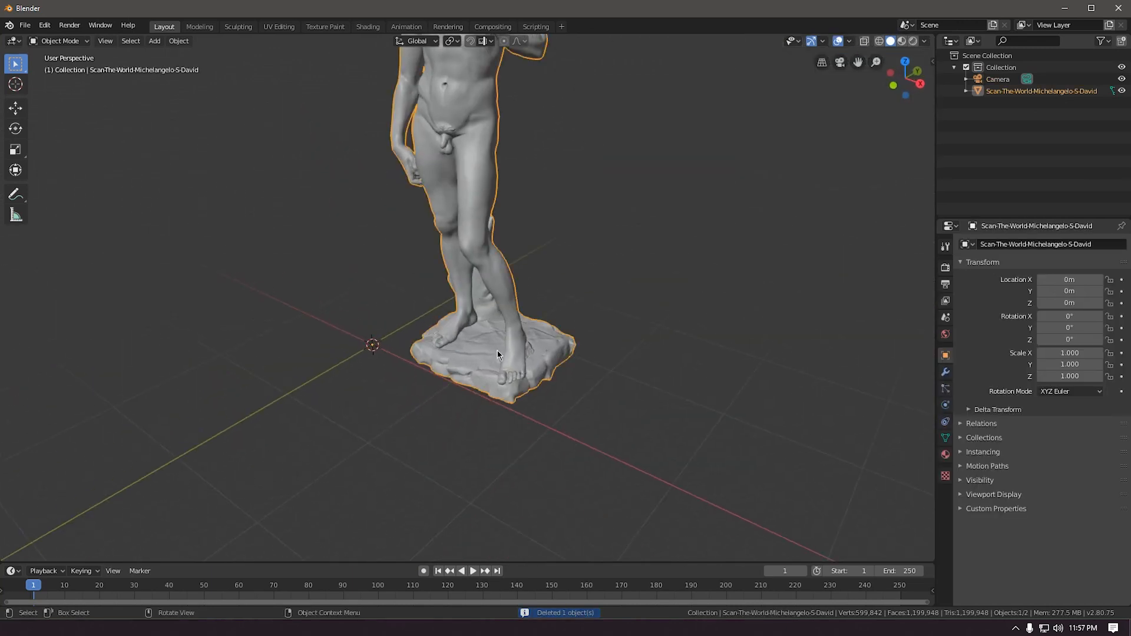
key("s")
left_click(377, 350)
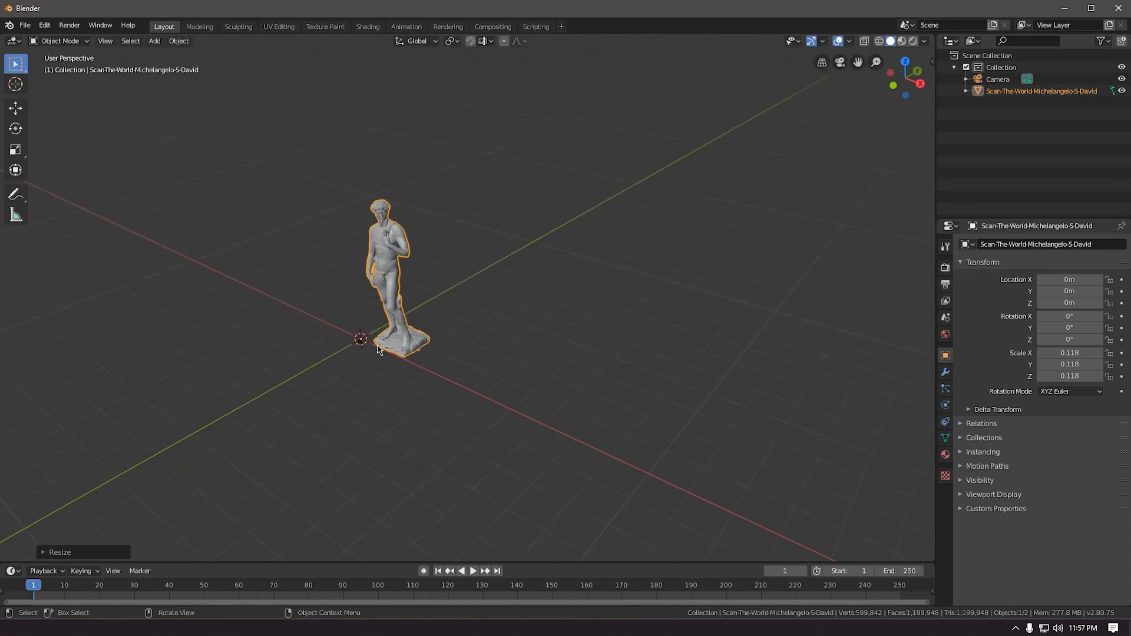
scroll(377, 350, "up", 5)
middle_click_drag(518, 389, 535, 440, "shift")
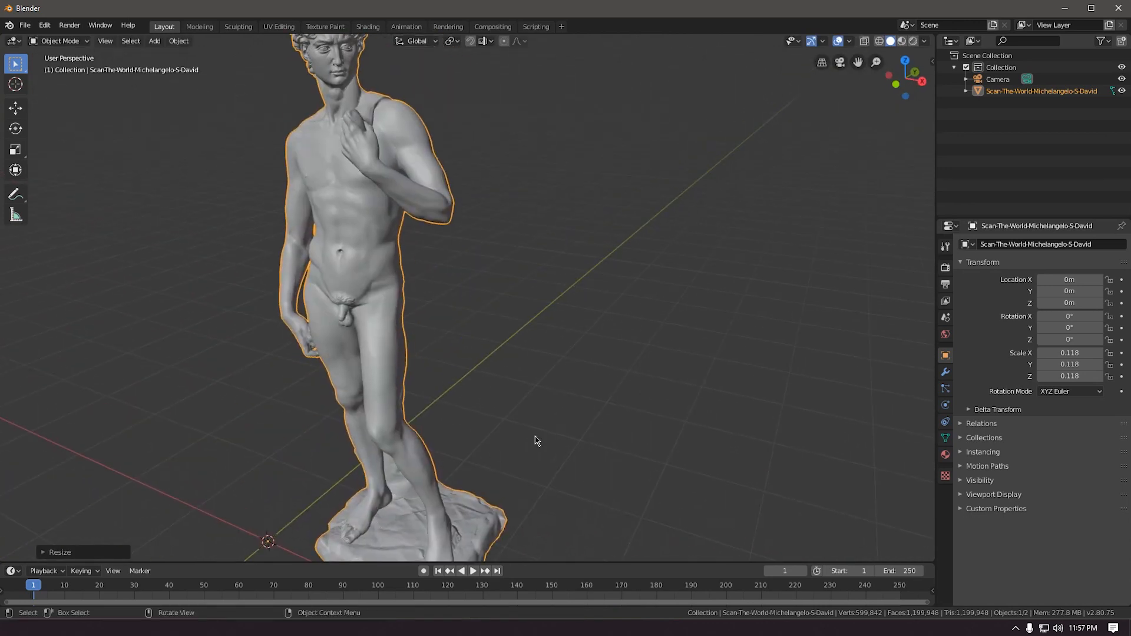
key("s")
left_click(352, 465)
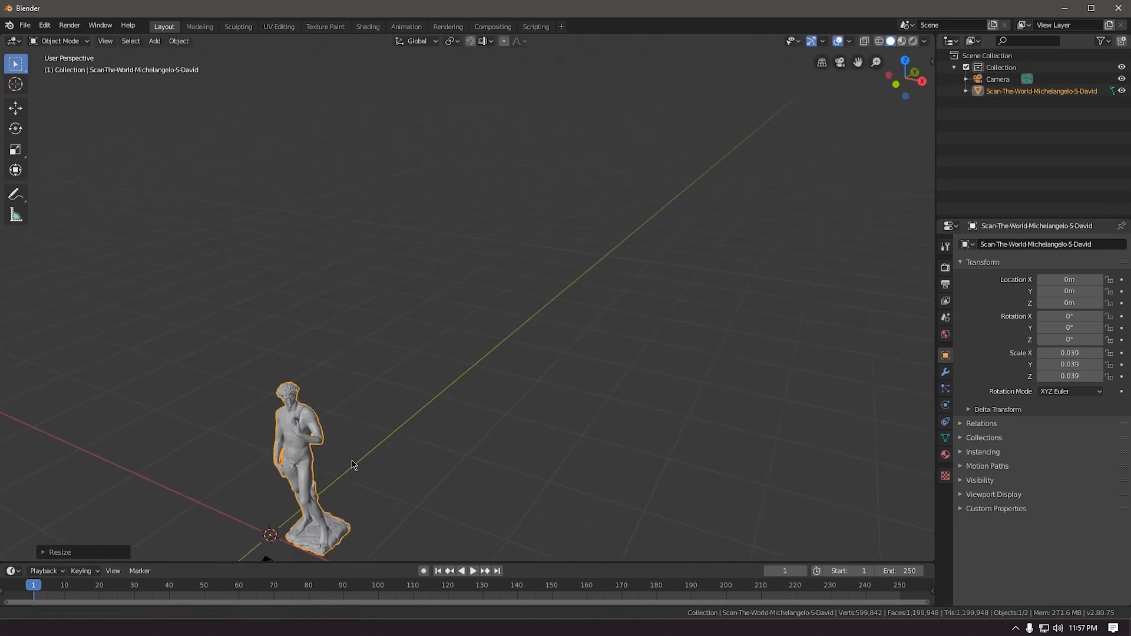
Frame the statue's head and chest from the front and align the scene camera to that view.
middle_click_drag(353, 464, 342, 436)
scroll(331, 383, "up", 6)
middle_click_drag(332, 383, 612, 562, "shift")
scroll(630, 96, "up", 2)
middle_click_drag(601, 278, 586, 158, "shift")
scroll(509, 201, "up", 1)
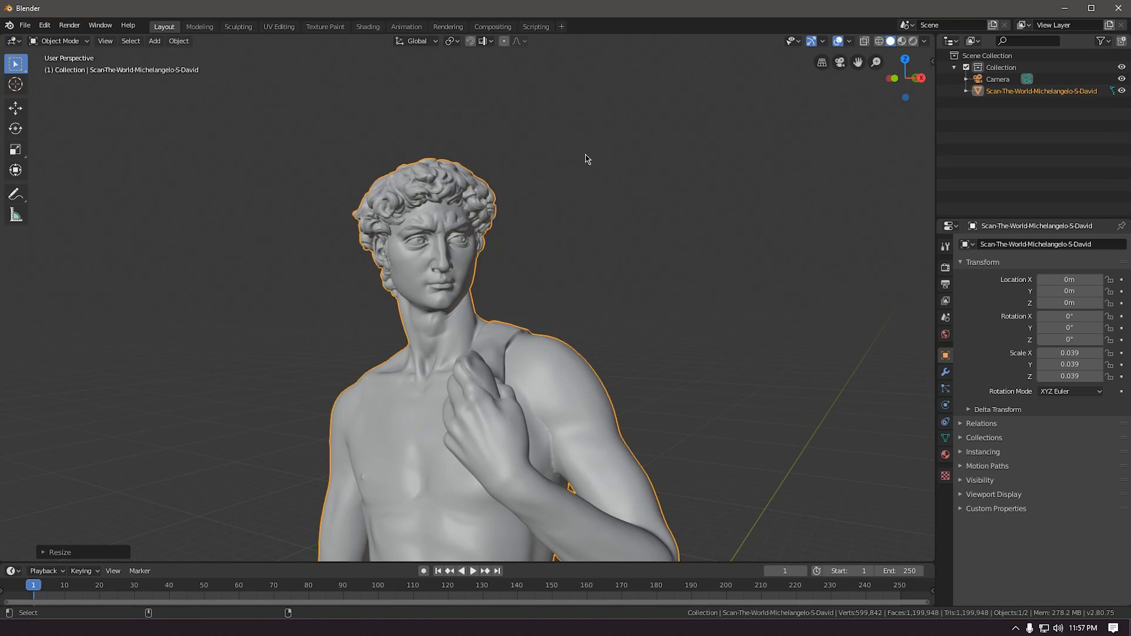
key("ctrl+alt+KP_0")
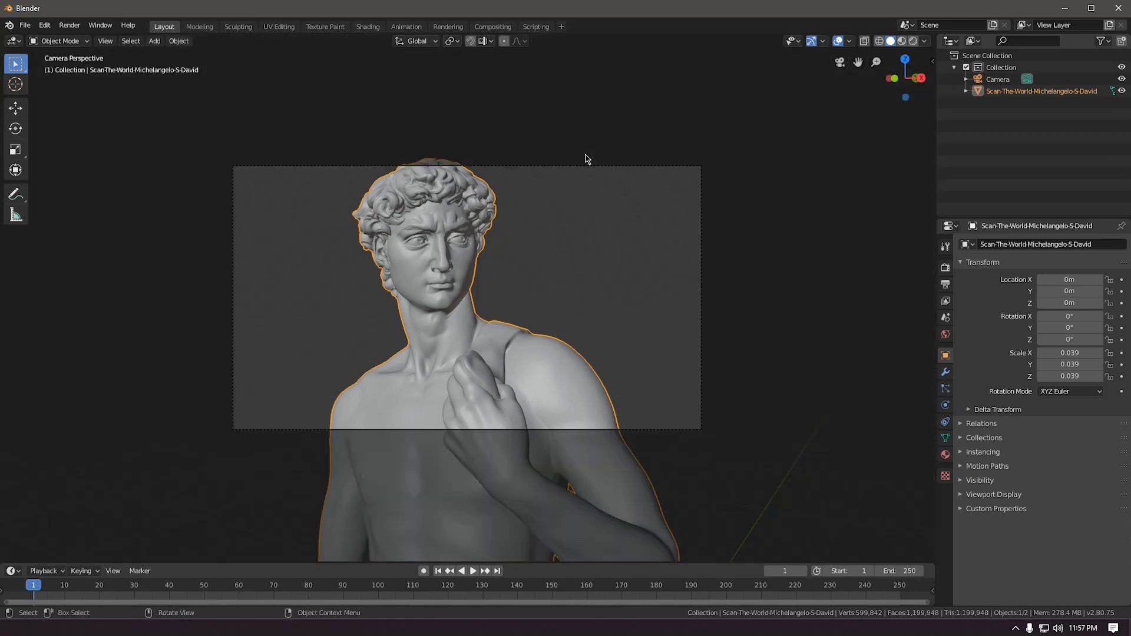
Raise the camera along the Z axis to about 14.385 m so the whole head fits inside its frame.
left_click(546, 174)
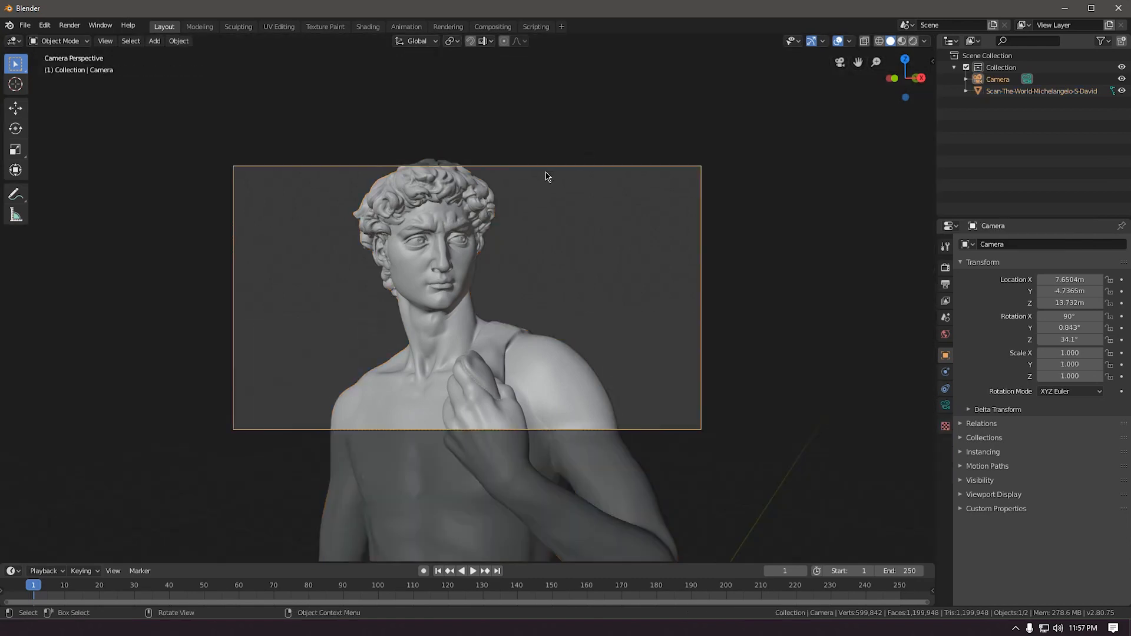
key("g")
key("z")
left_click(475, 164)
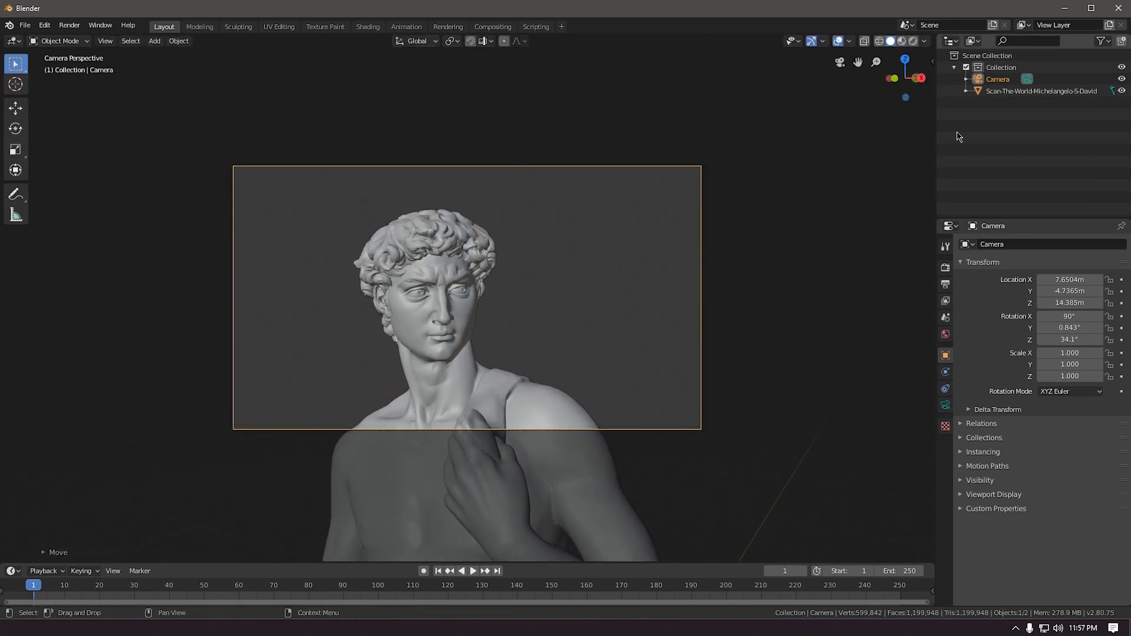
Set the world background color to black while previewing in rendered shading, and return to solid shading.
left_click(912, 41)
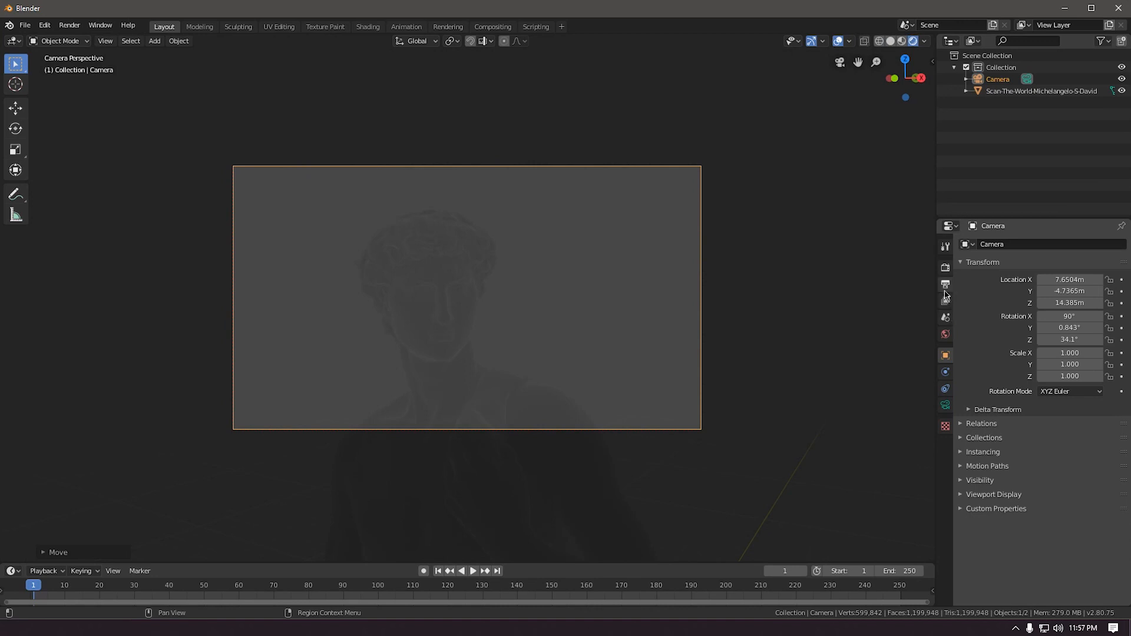
left_click(945, 334)
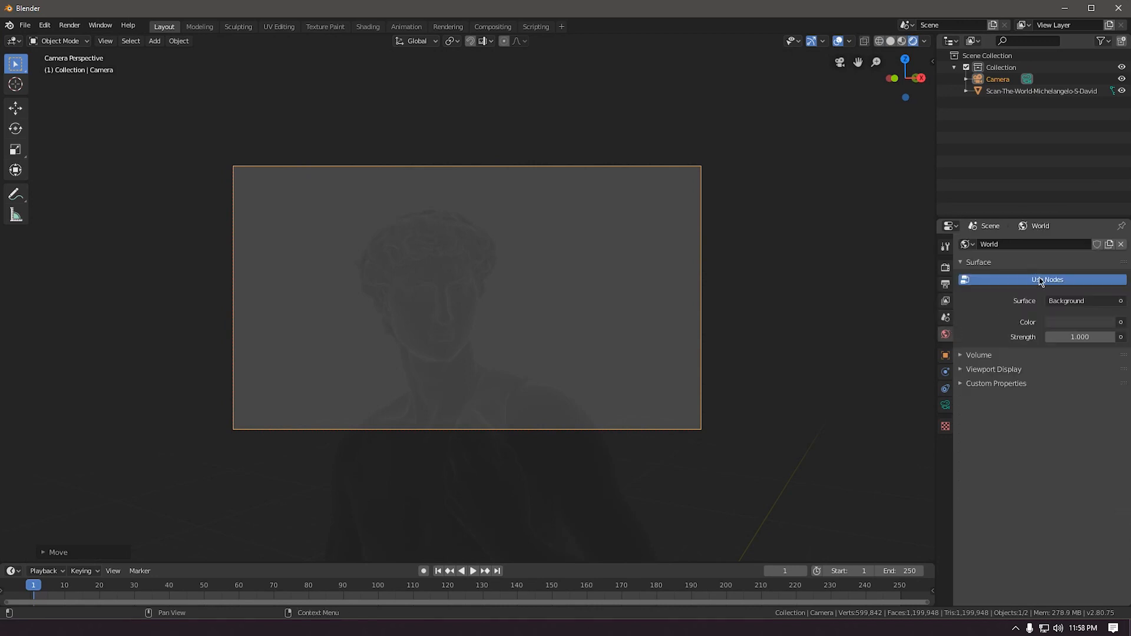
left_click(1075, 323)
left_click_drag(1105, 215, 1106, 238)
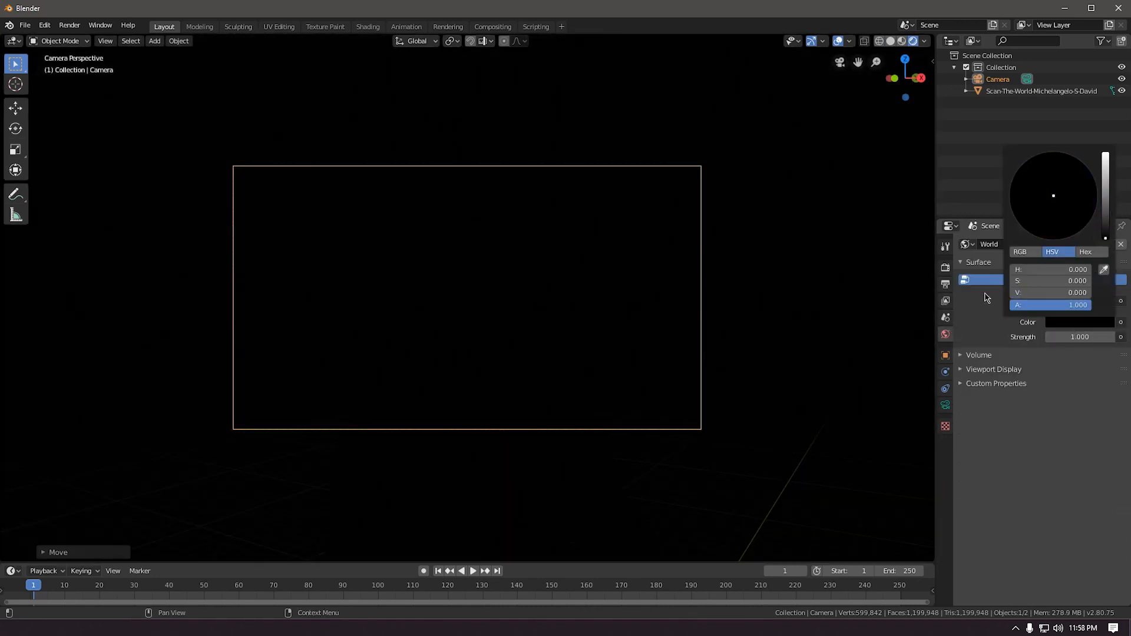
left_click(890, 40)
Examine the statue's upper body and face from several angles and inspect its mesh density in Edit Mode.
mouse_move(644, 389)
middle_mouse_down()
mouse_move(549, 351)
mouse_move(671, 308)
middle_mouse_up()
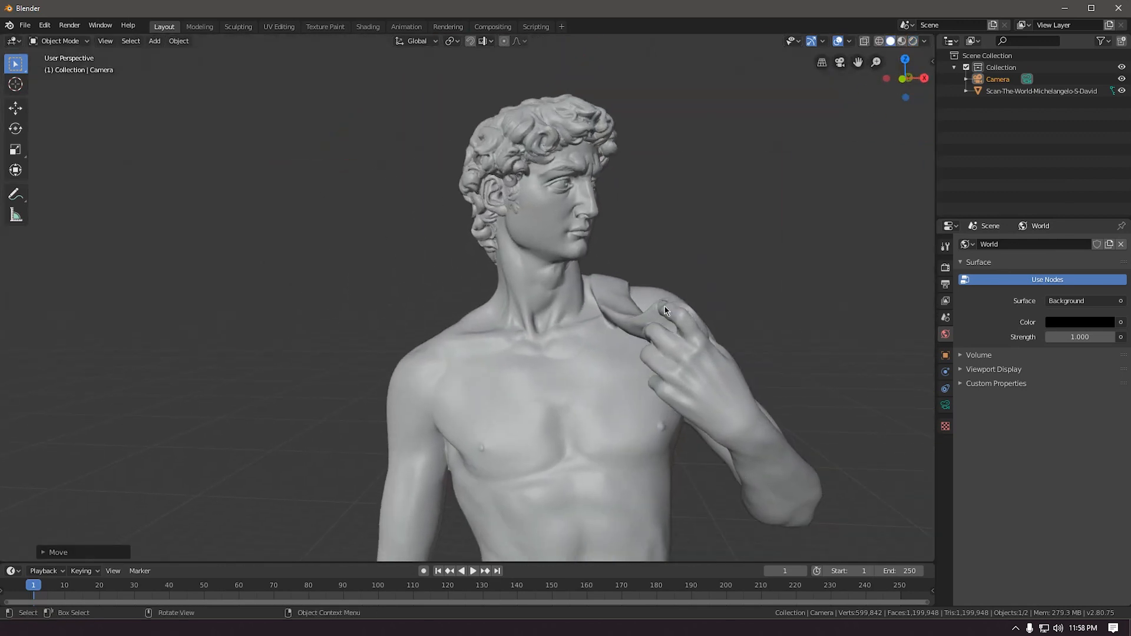
middle_click_drag(624, 348, 373, 363)
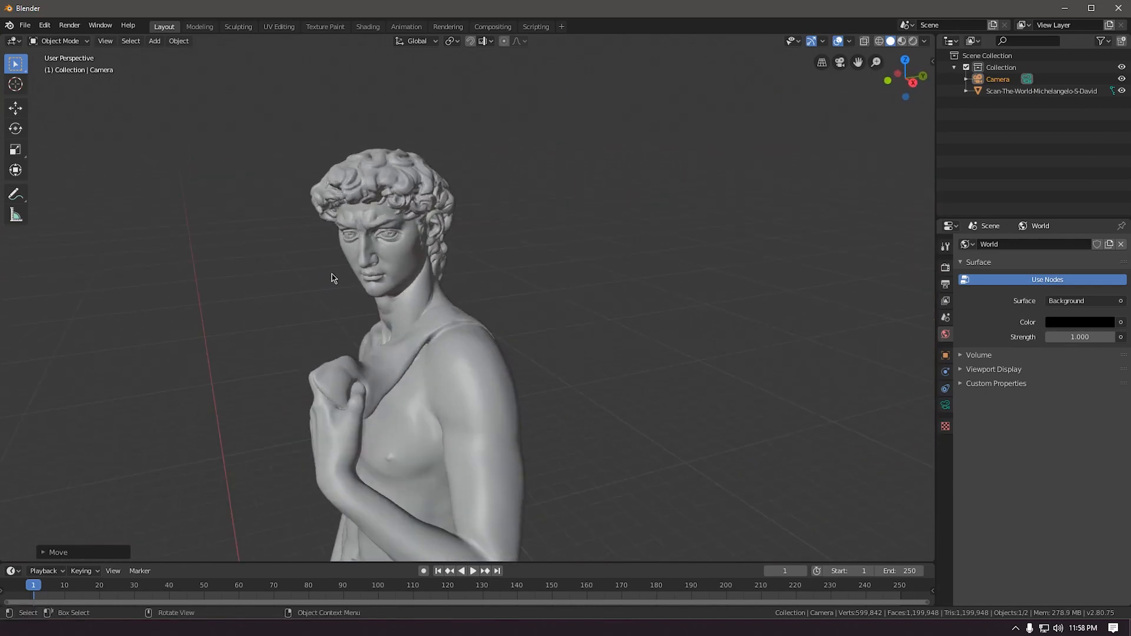
scroll(336, 277, "up", 10)
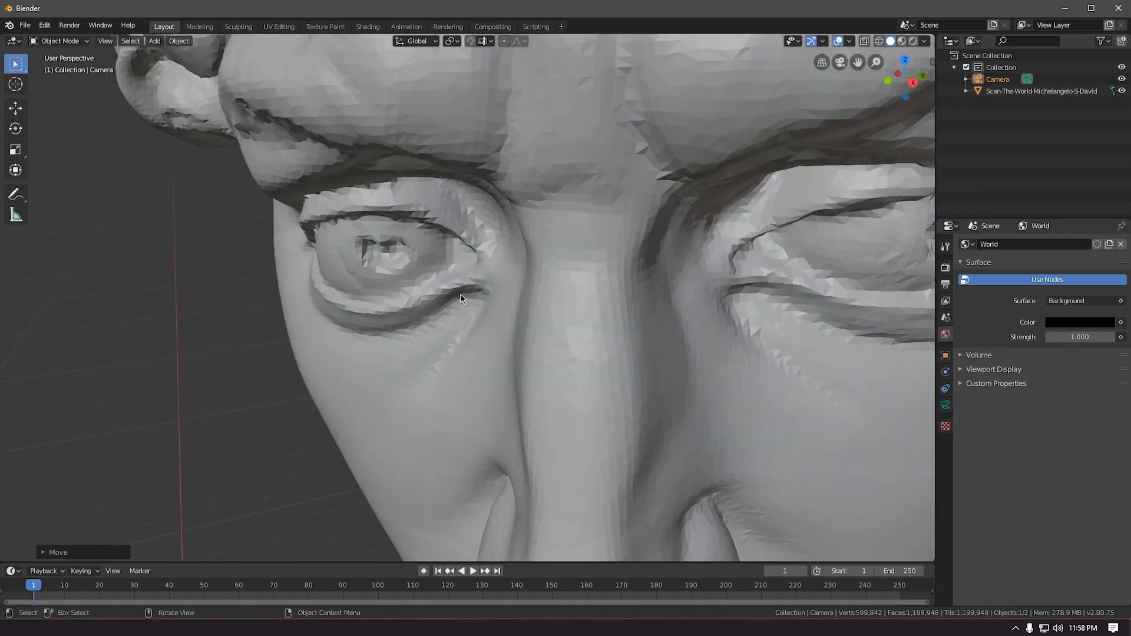
left_click(461, 297)
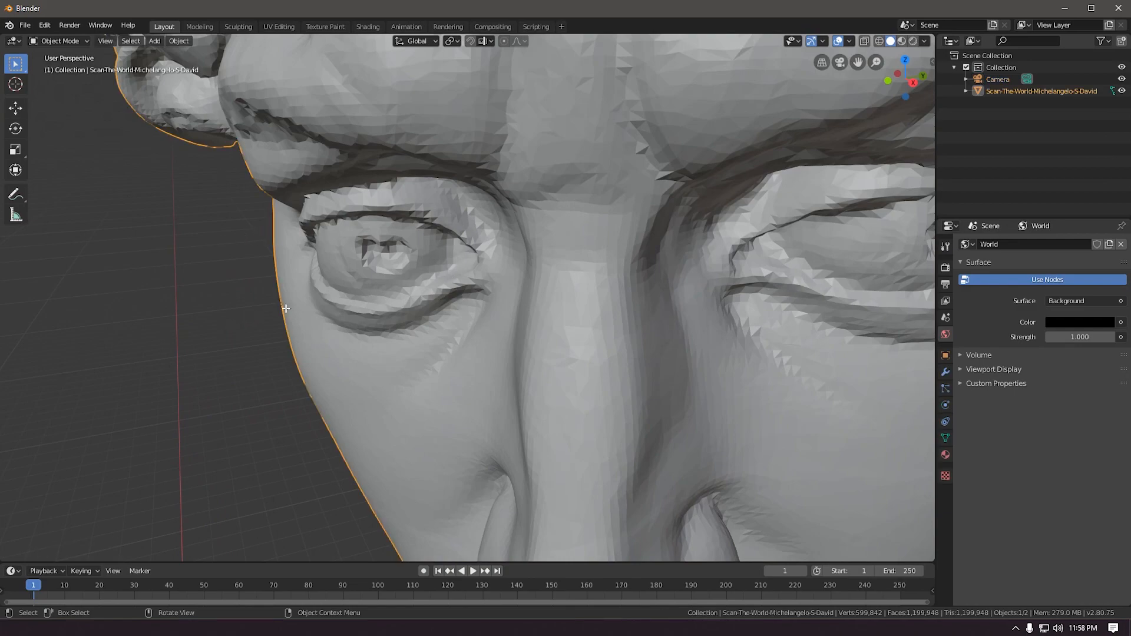
key("Tab")
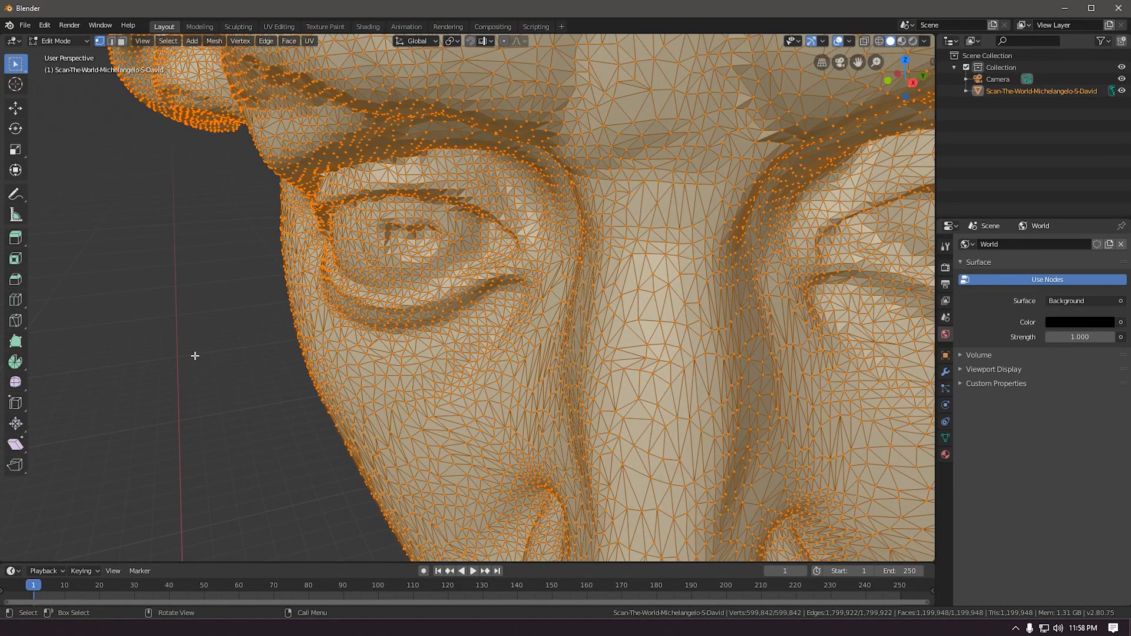
key("Tab")
middle_click_drag(196, 328, 285, 293)
scroll(351, 312, "down", 5)
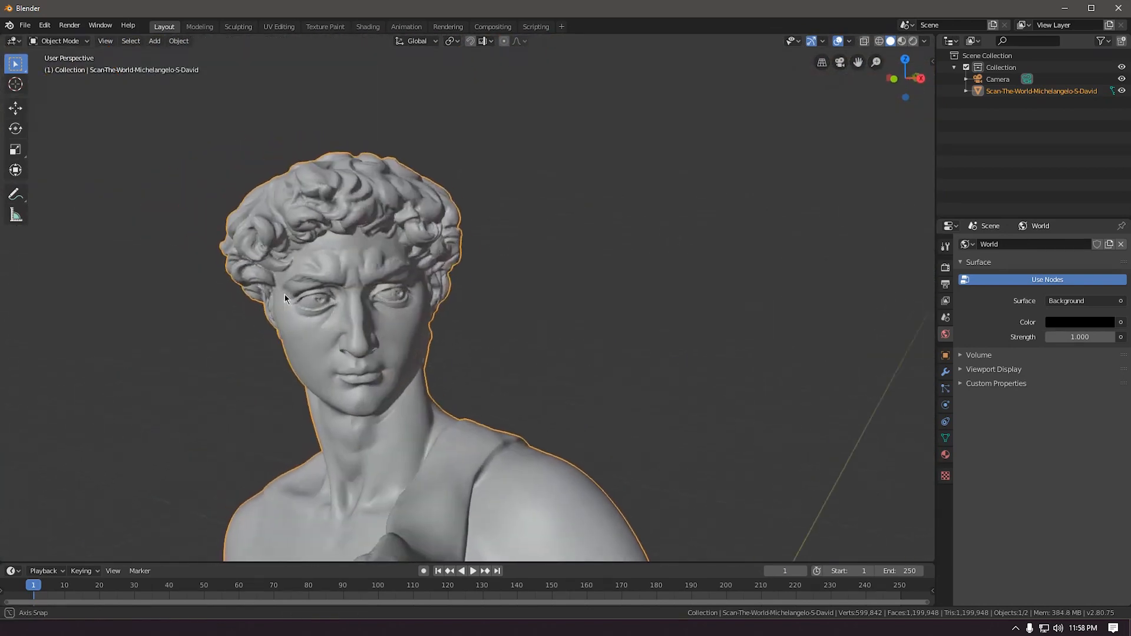
Render the current frame, view the result in an enlarged render window and dismiss it.
key("F12")
double_click(221, 20)
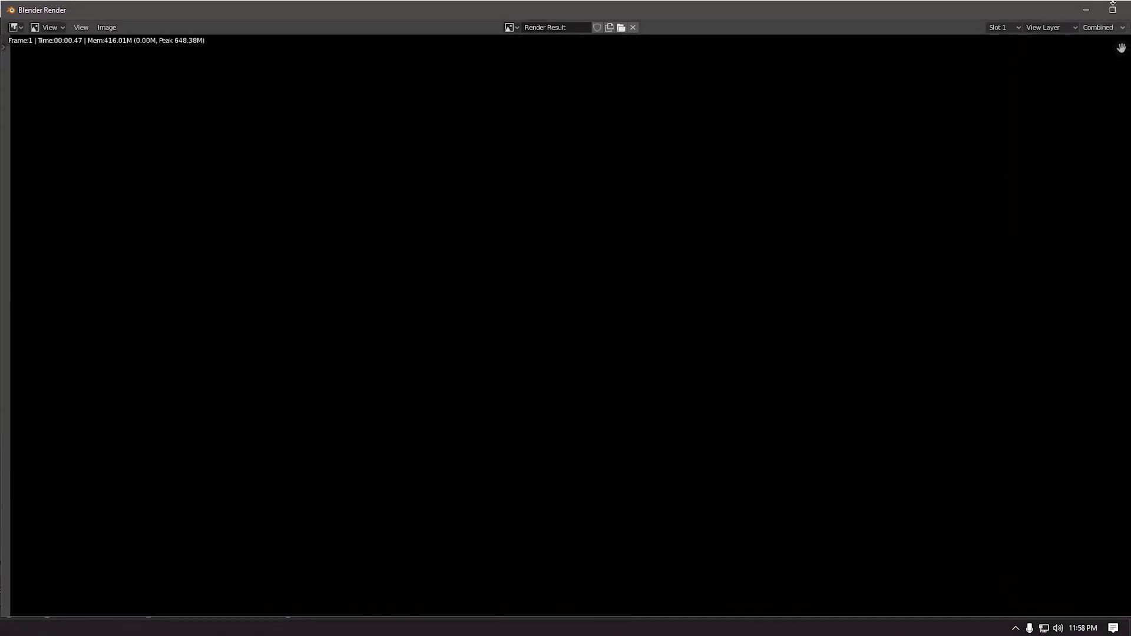
left_click(1112, 9)
left_click(1060, 9)
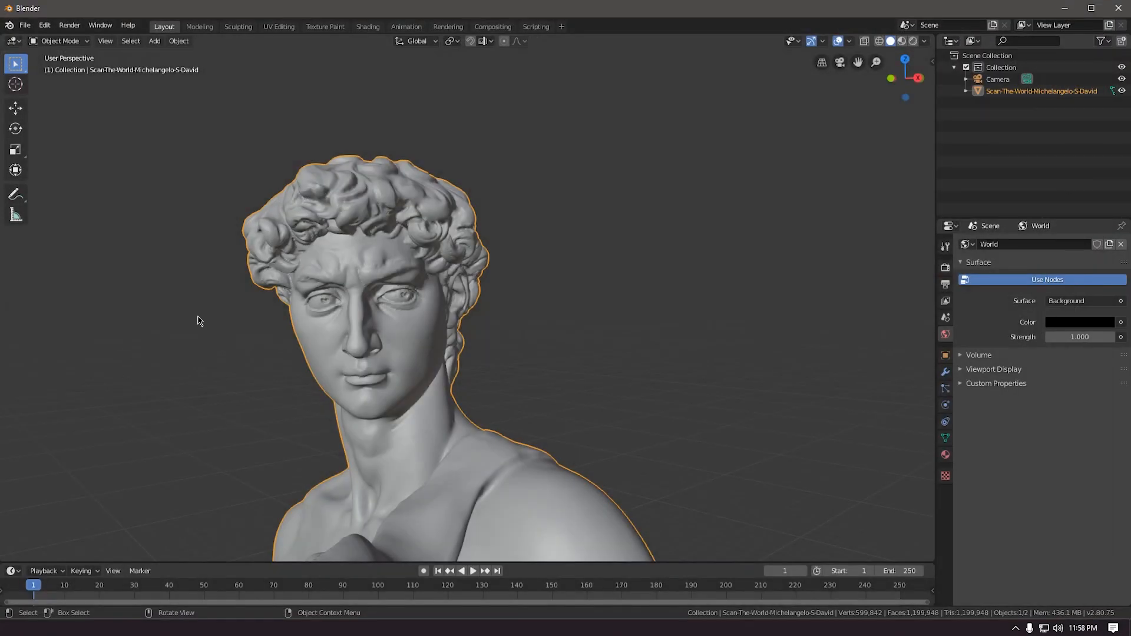
Add an area light at the scene origin beside the statue's base.
scroll(197, 321, "down", 6)
middle_click_drag(239, 449, 507, 277)
scroll(510, 389, "up", 4)
key("shift+a")
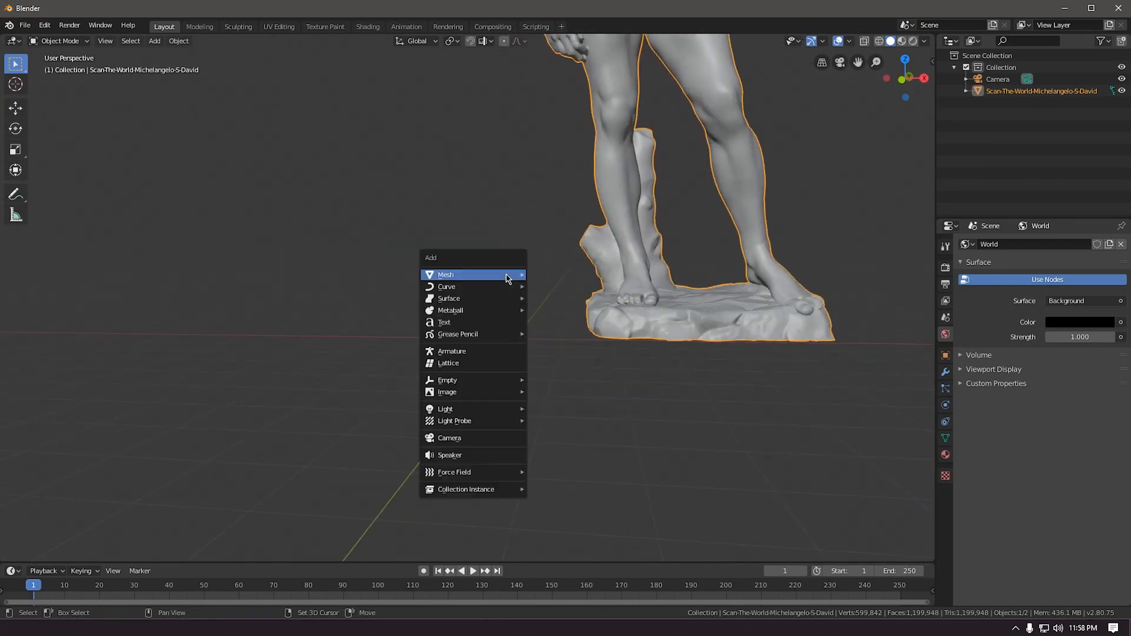
mouse_move(497, 412)
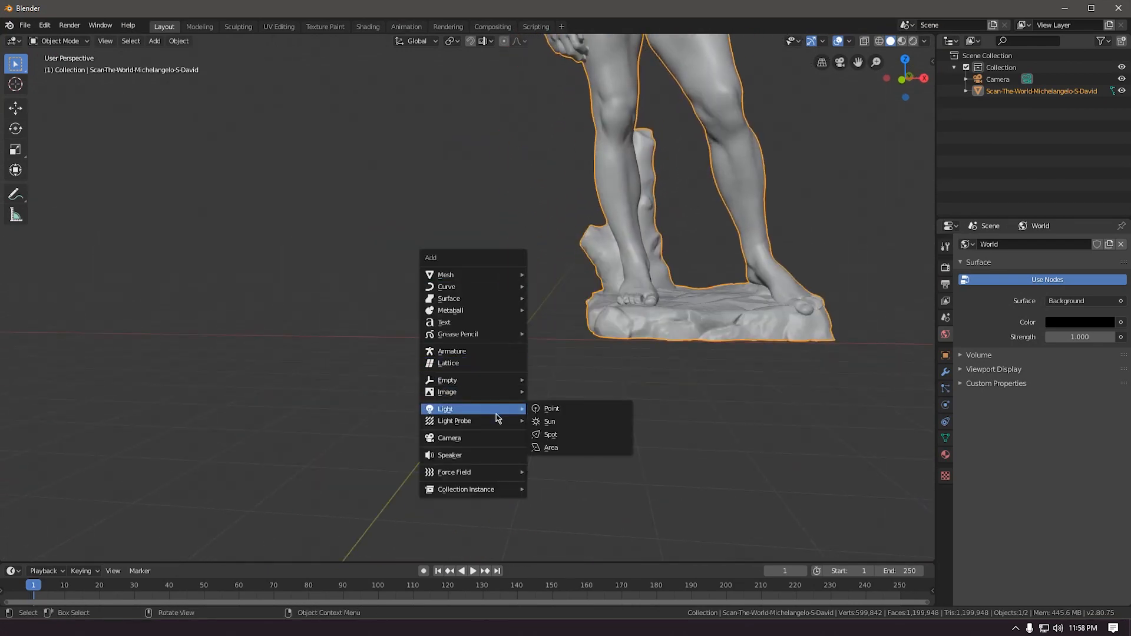
left_click(542, 450)
Raise the area light above the statue's head and shift it about 1.61 m along the Y axis to sit over it.
scroll(530, 374, "up", 2)
key("shift+space")
key("g")
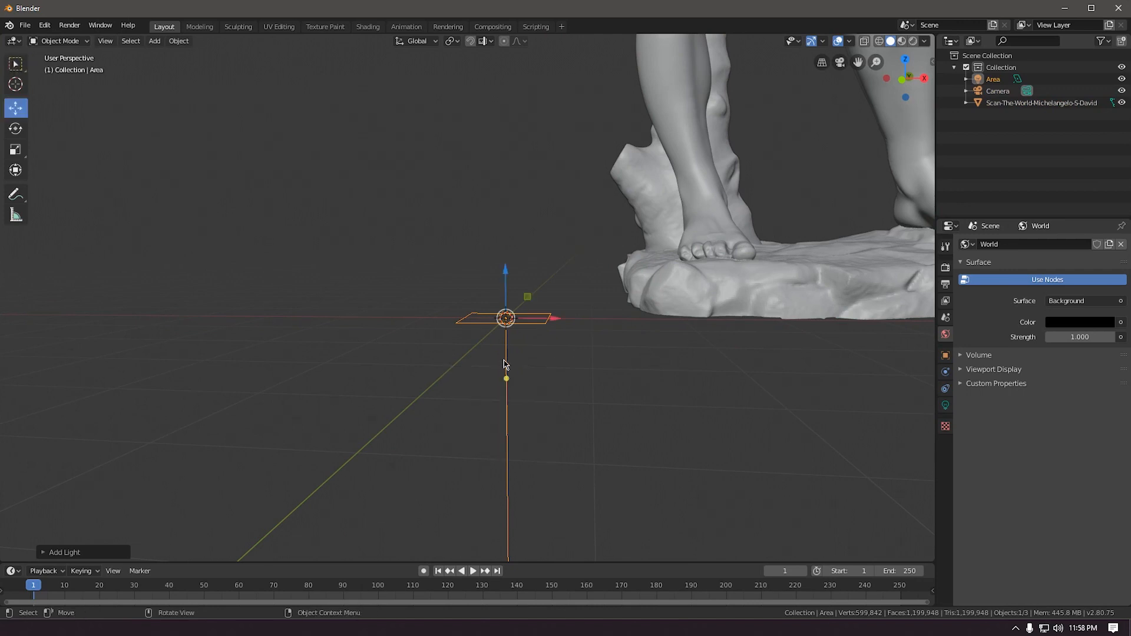
left_click_drag(493, 275, 504, 124)
middle_click_drag(505, 124, 439, 354)
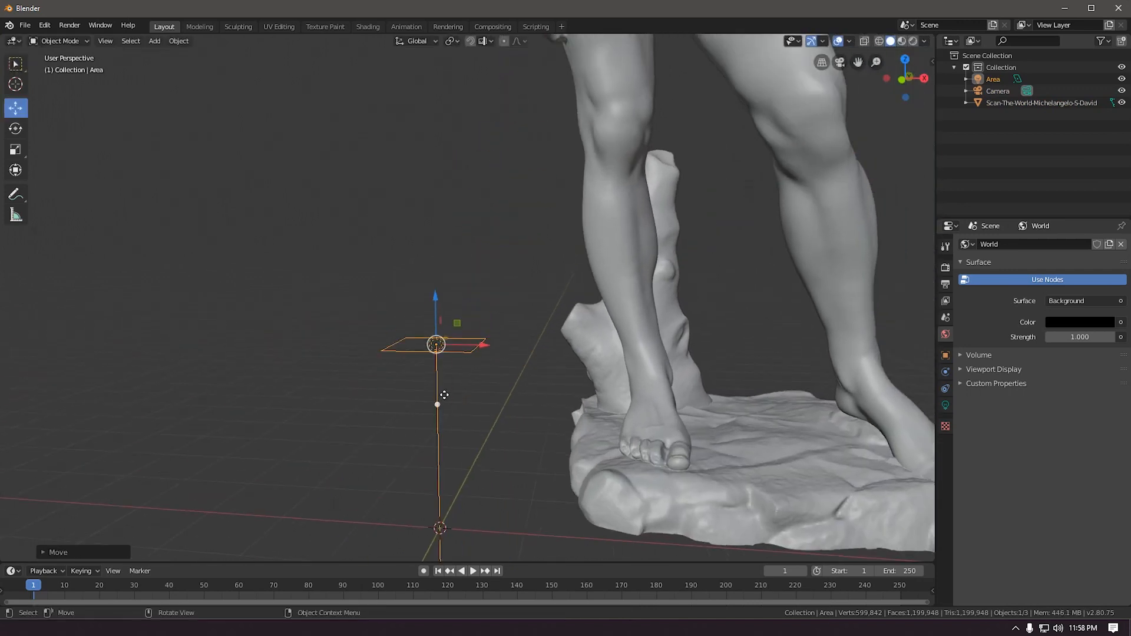
scroll(448, 354, "down", 2)
left_click_drag(440, 331, 438, 6)
middle_click_drag(446, 245, 397, 180, "shift")
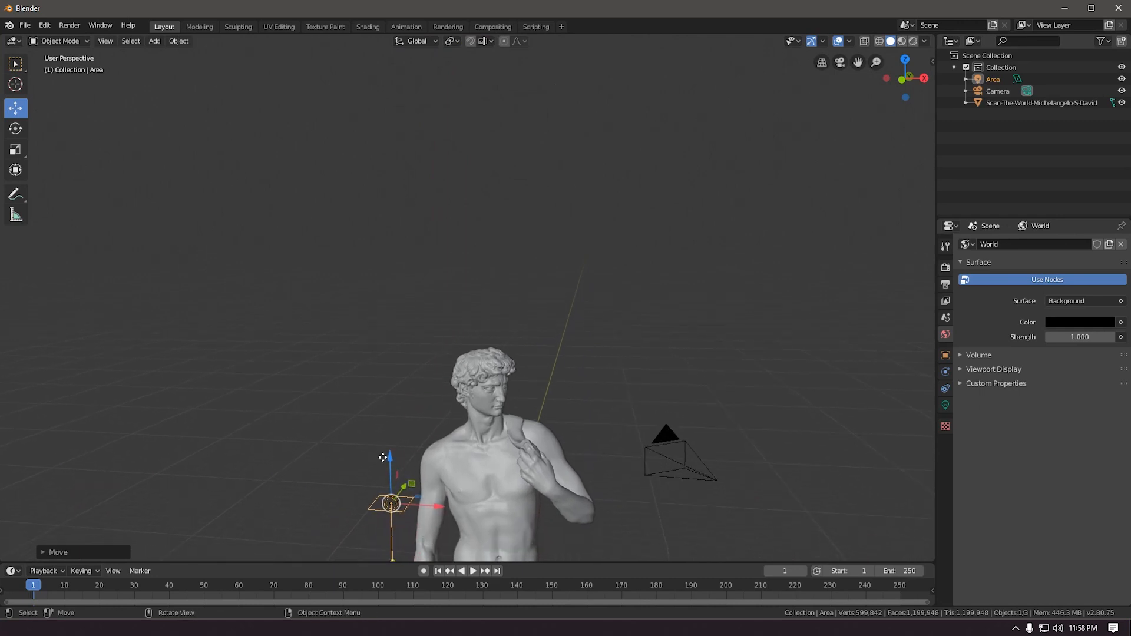
left_click_drag(383, 458, 439, 157)
middle_click_drag(439, 157, 419, 263)
key("g")
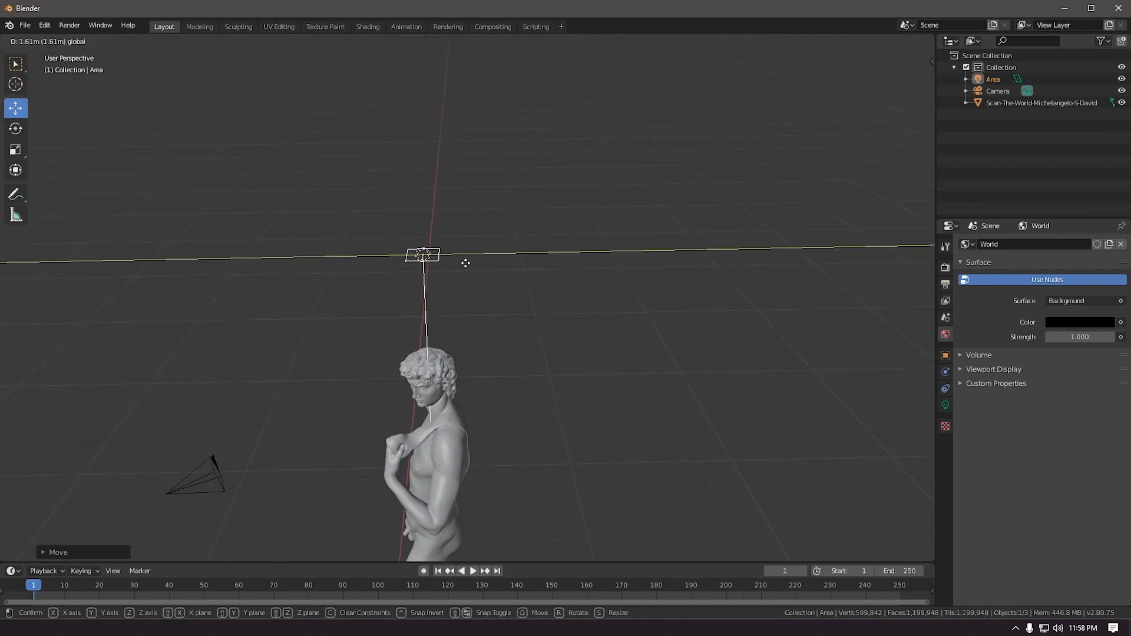
left_click(465, 263)
Scale the area light up about 3.4 times with a power of 19.2 W and test-render the frame.
key("s")
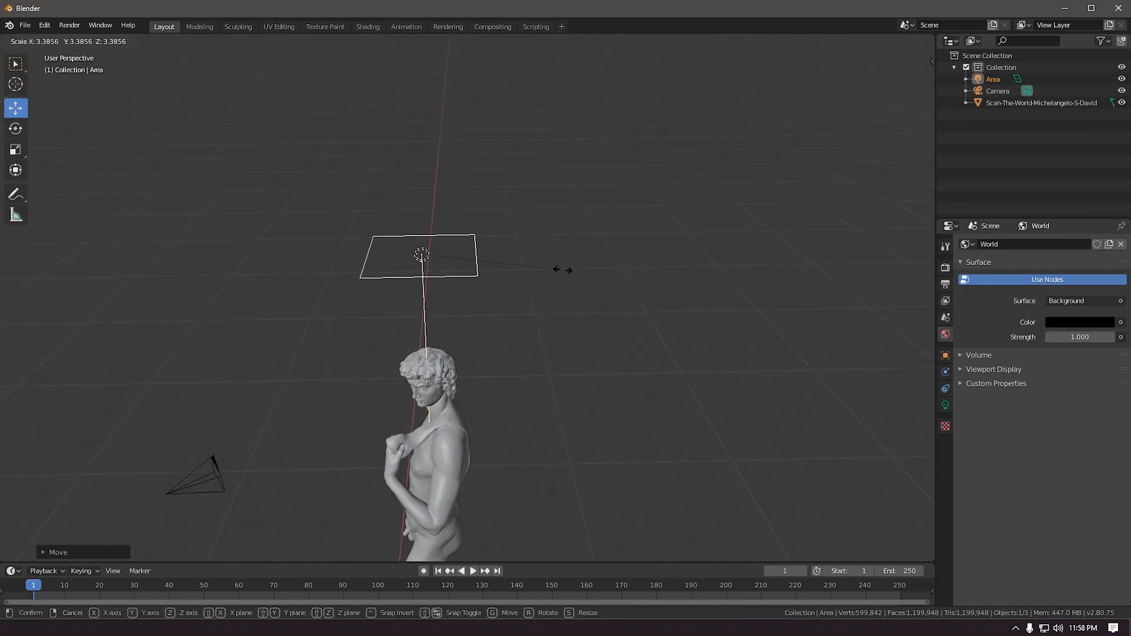
left_click(563, 269)
left_click(946, 405)
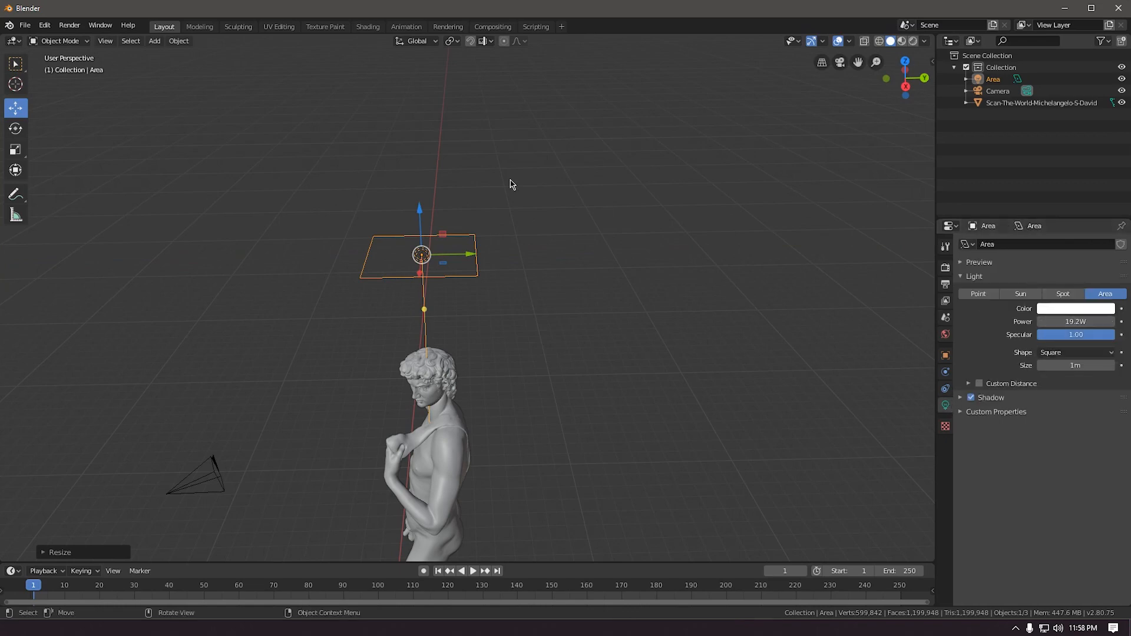
key("F12")
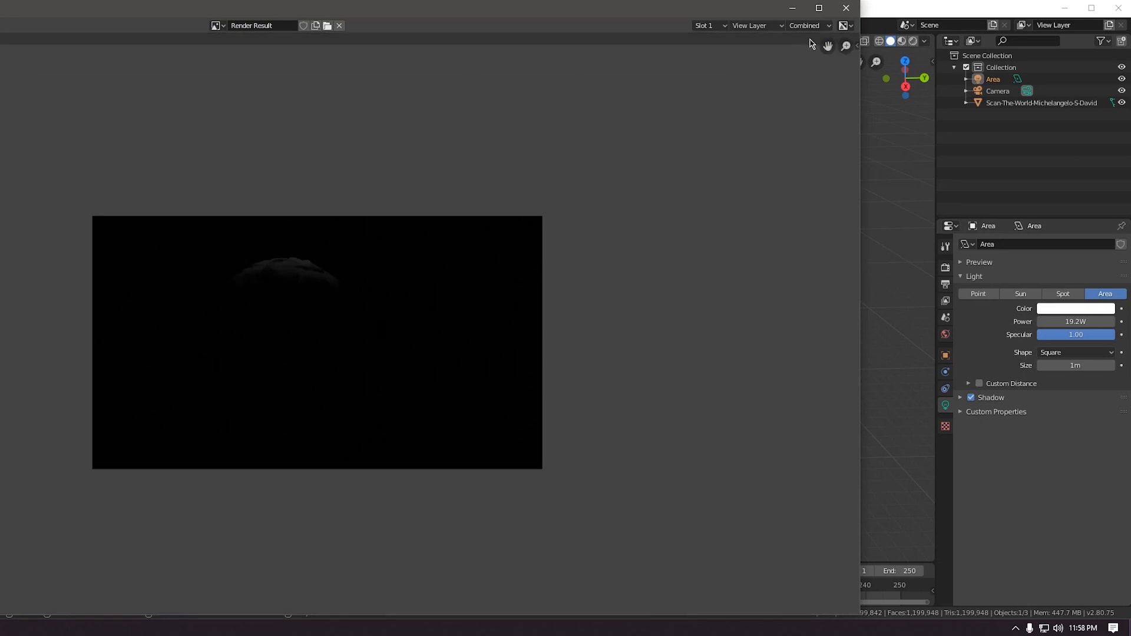
left_click(845, 8)
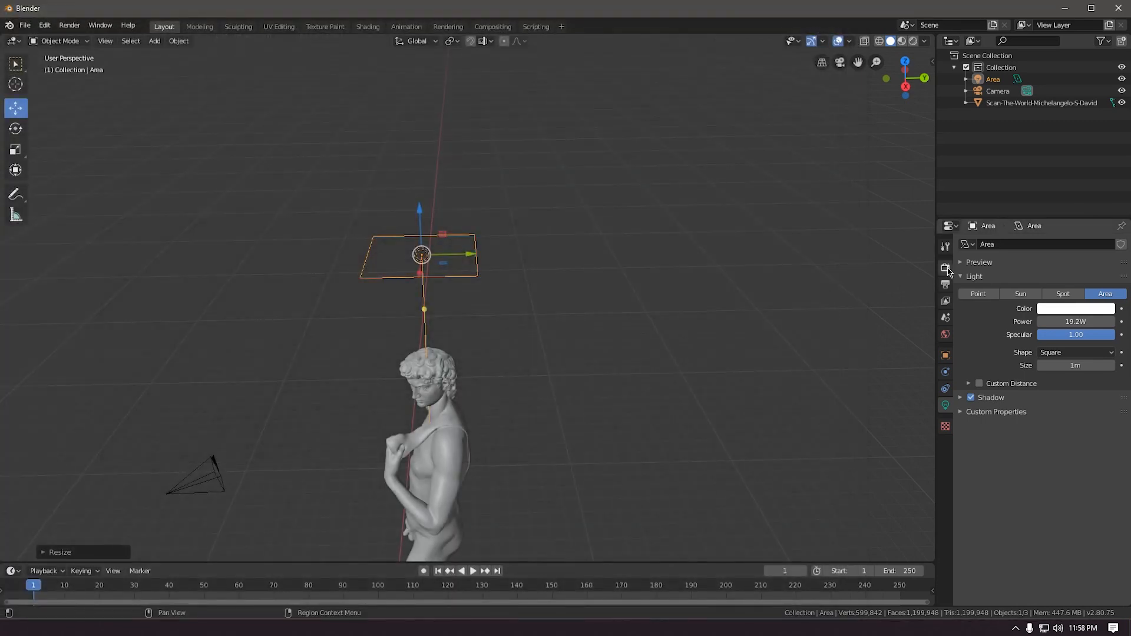
Switch the render engine to Cycles with the Experimental feature set and GPU Compute as the device.
left_click(945, 267)
left_click(1046, 244)
left_click(1056, 283)
left_click(1066, 261)
left_click(1070, 288)
left_click(1068, 274)
left_click(1065, 299)
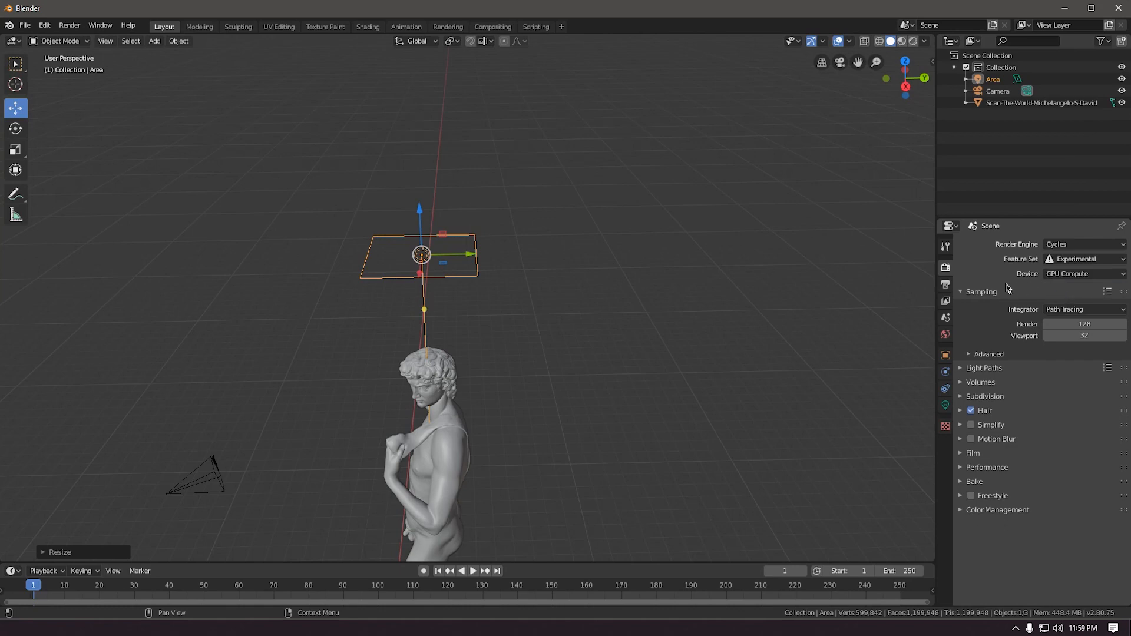
Render the frame with Cycles, inspect the statue's face in an enlarged render window and dismiss it.
key("F12")
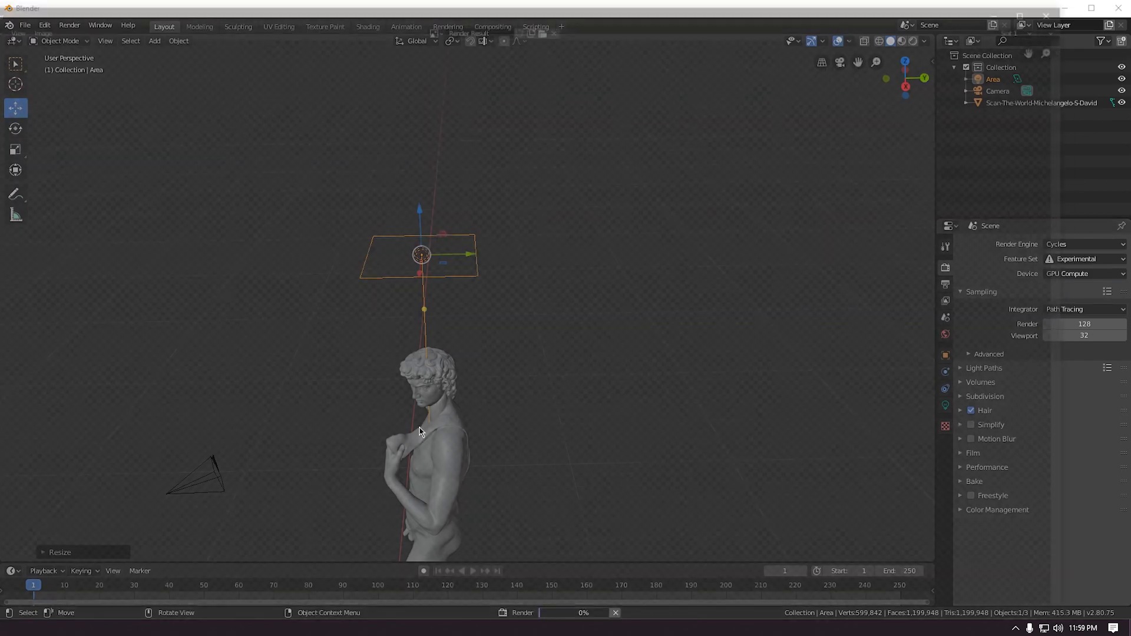
mouse_move(238, 15)
left_mouse_down()
mouse_move(869, 154)
mouse_move(1106, 1)
left_mouse_up()
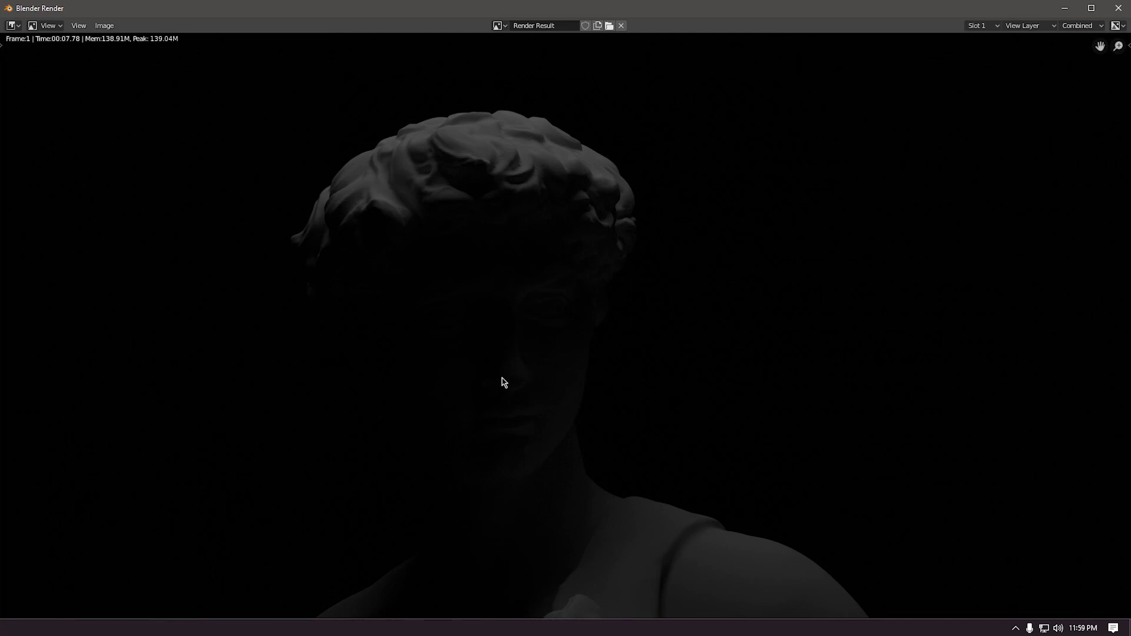
scroll(500, 380, "down", 3)
scroll(499, 380, "up", 5)
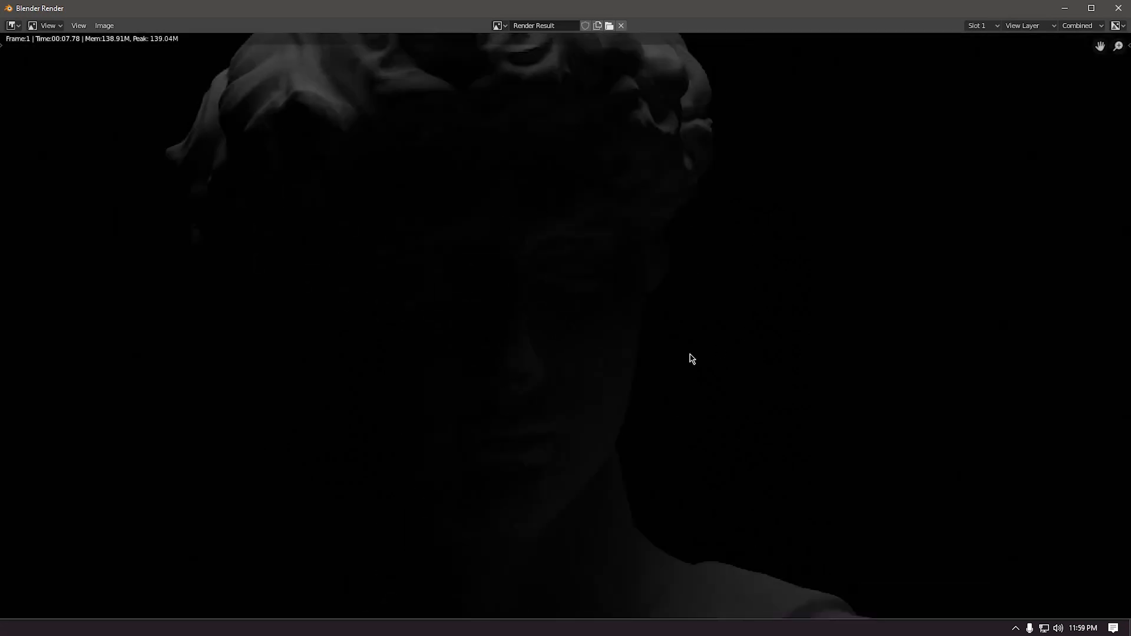
left_click(1118, 8)
Select only the area light above the statue's head and scale it up further.
middle_click_drag(174, 335, 297, 376)
left_click(382, 262)
key("a")
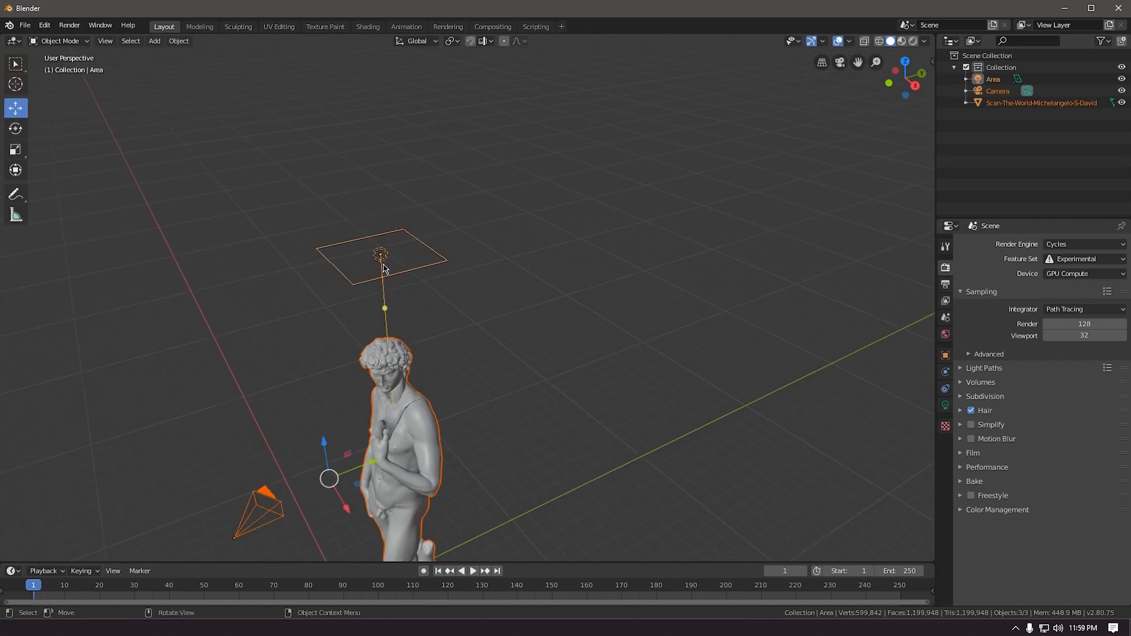
key("alt+a")
left_click(381, 258)
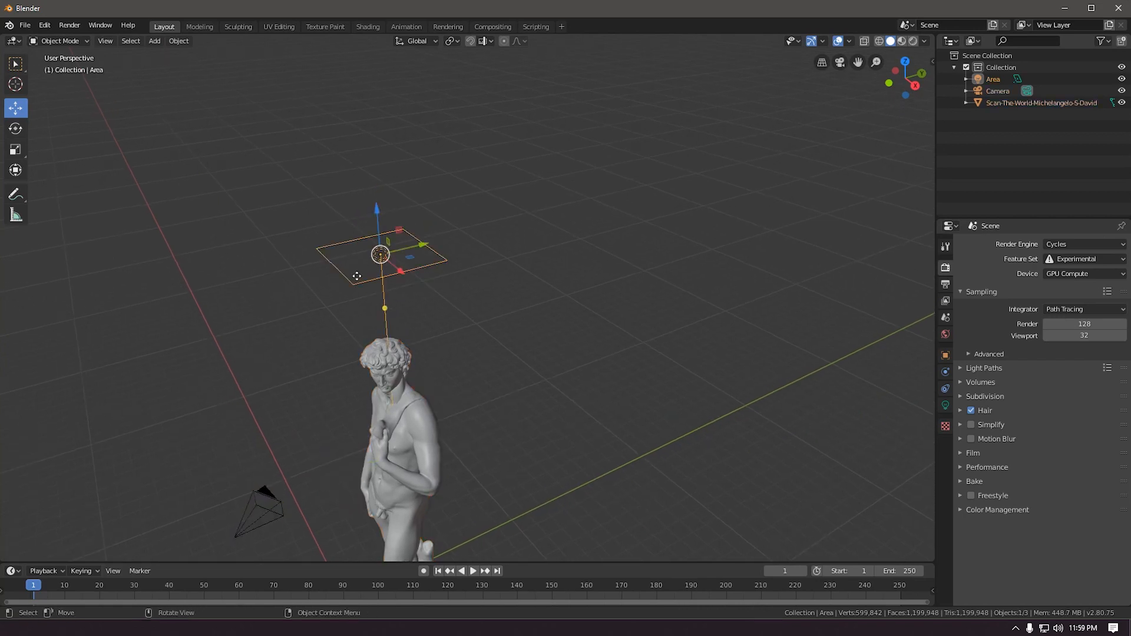
key("s")
left_click(195, 343)
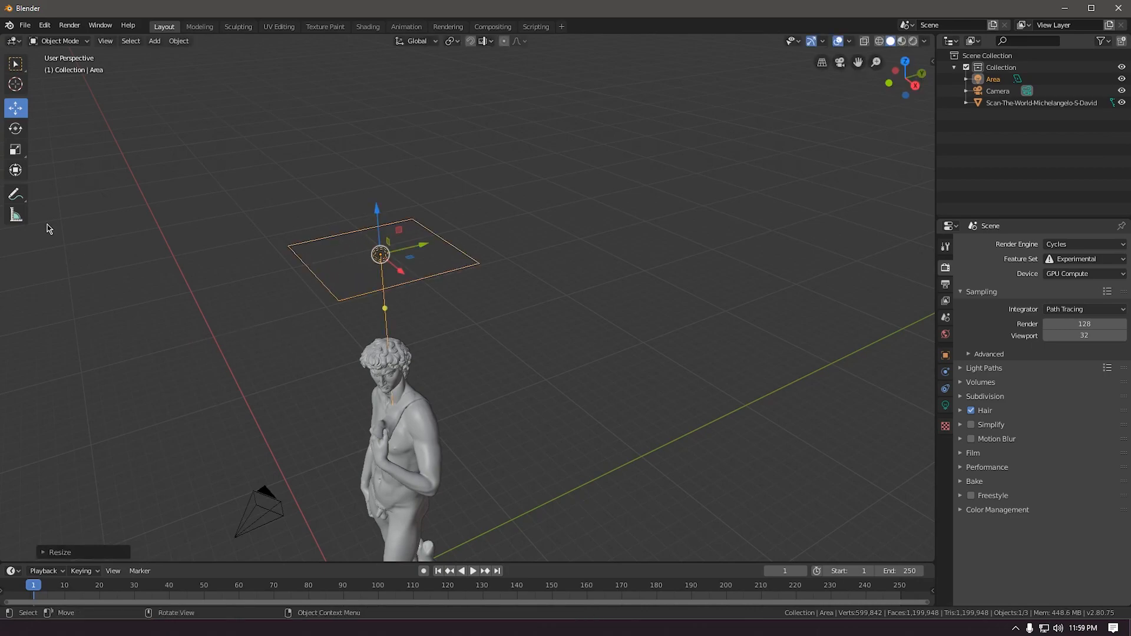
key("alt+Tab")
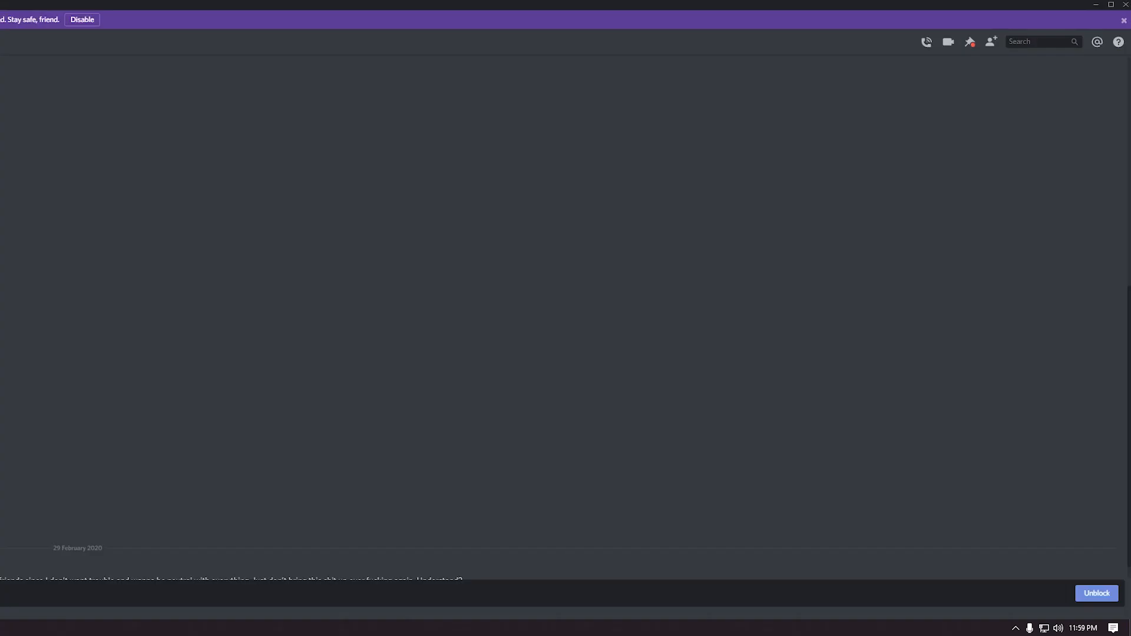
key("alt+Tab")
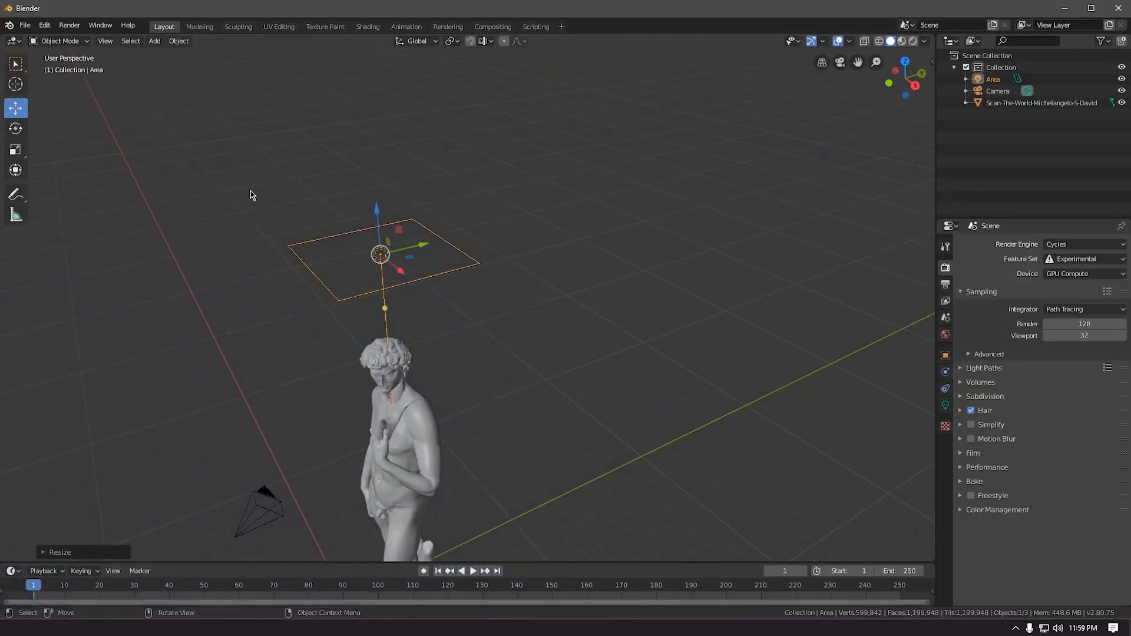
Enlarge the area light again so it spans well beyond the statue's shoulders and set its power to 62.1 W.
left_click(220, 409)
middle_click_drag(215, 407, 289, 371)
scroll(247, 391, "up", 3)
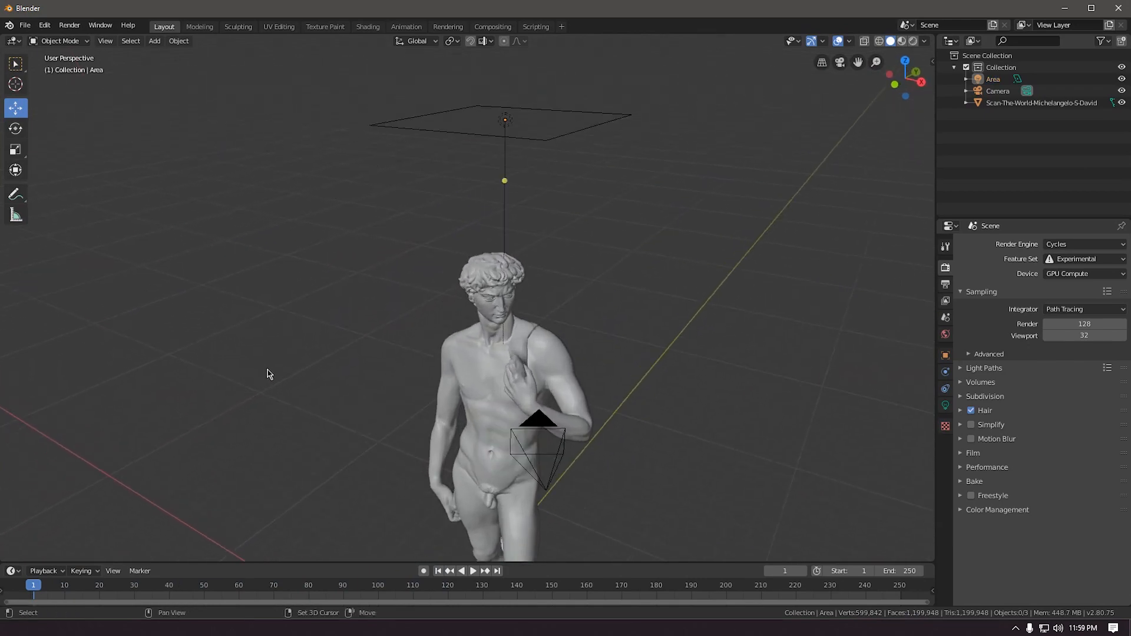
scroll(170, 464, "up", 3)
middle_click_drag(323, 353, 38, 560, "shift")
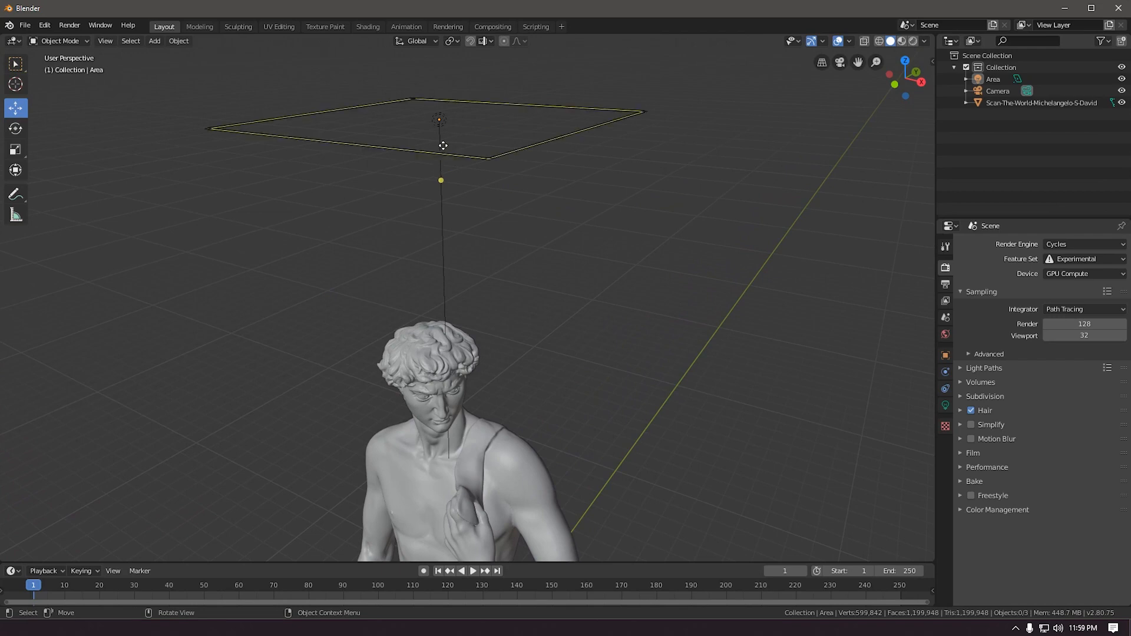
left_click(440, 125)
key("s")
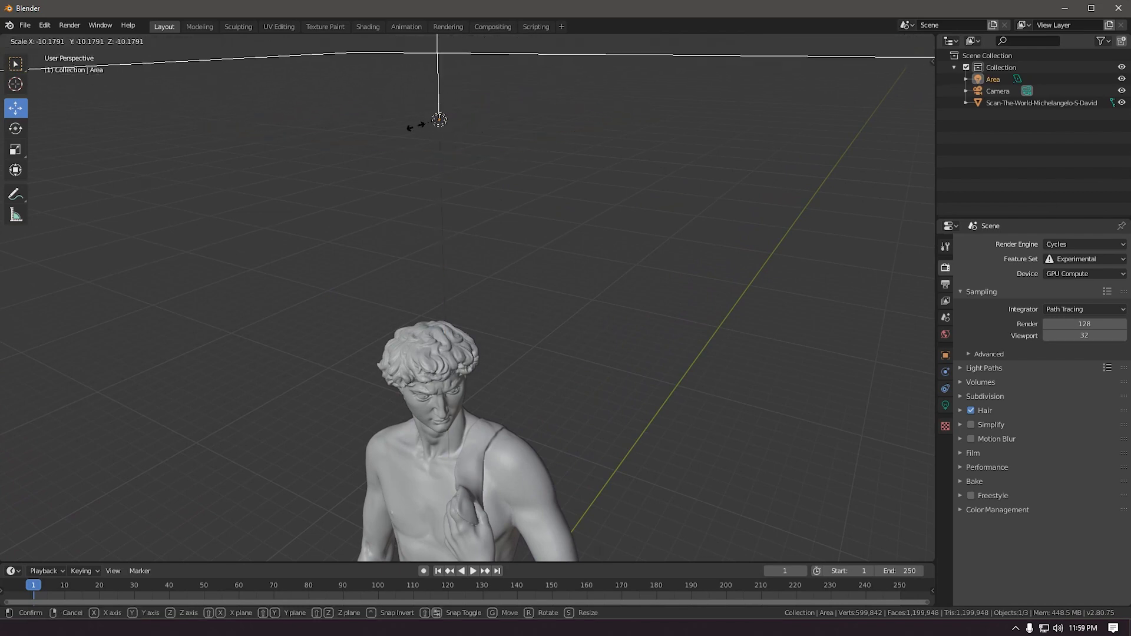
left_click(439, 126)
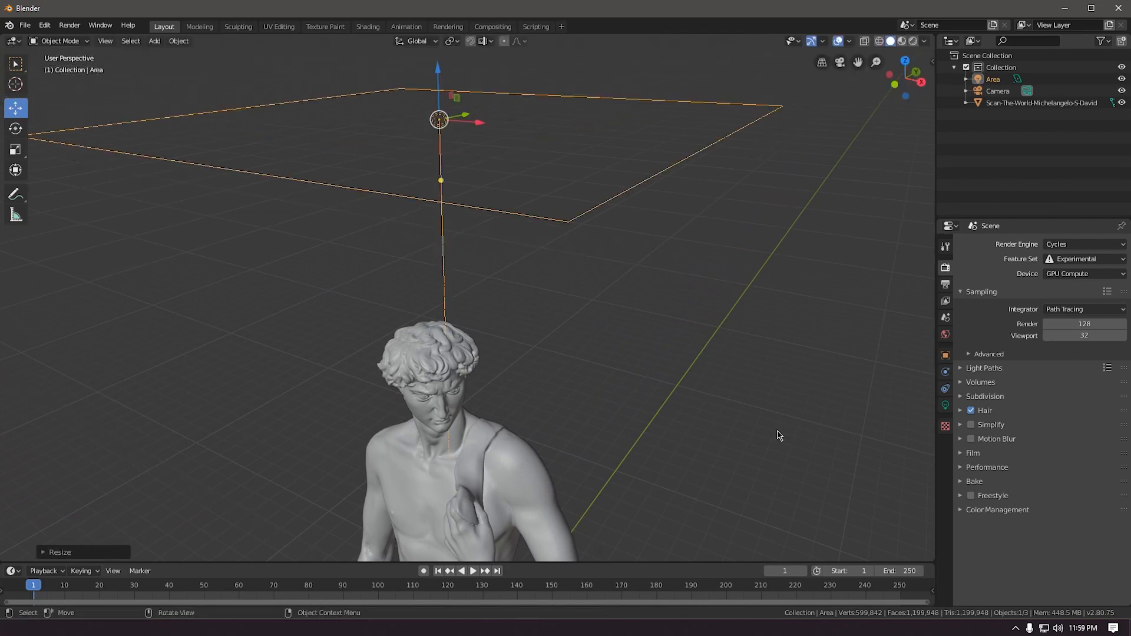
left_click(945, 406)
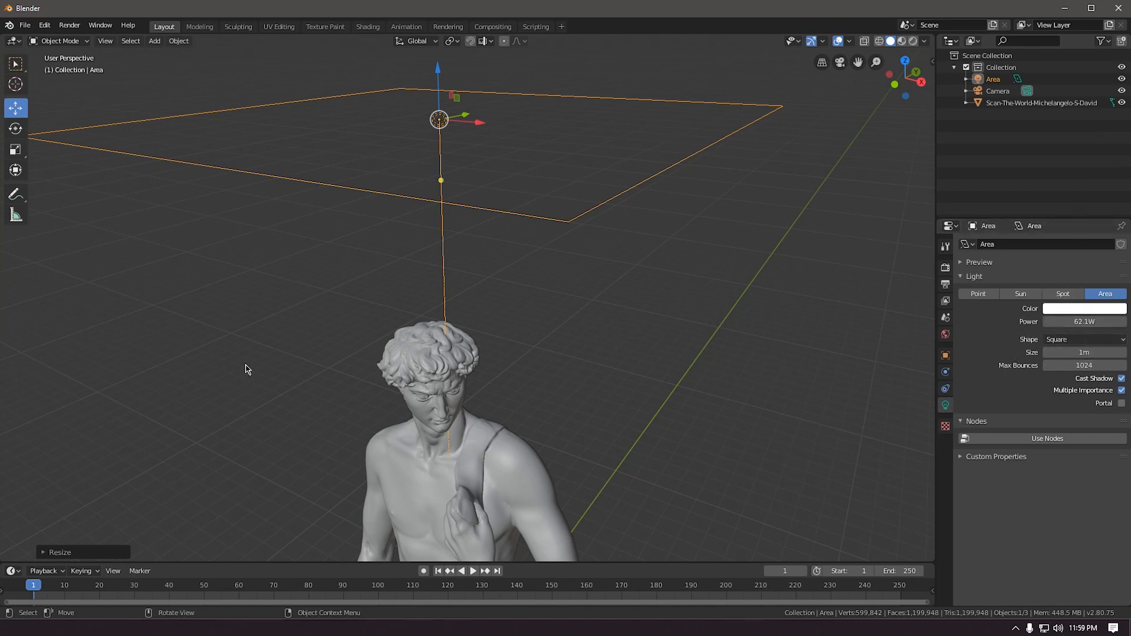
Render the frame with the enlarged area light, check how the face is lit and dismiss the render window.
key("F12")
left_click_drag(116, 13, 562, 14)
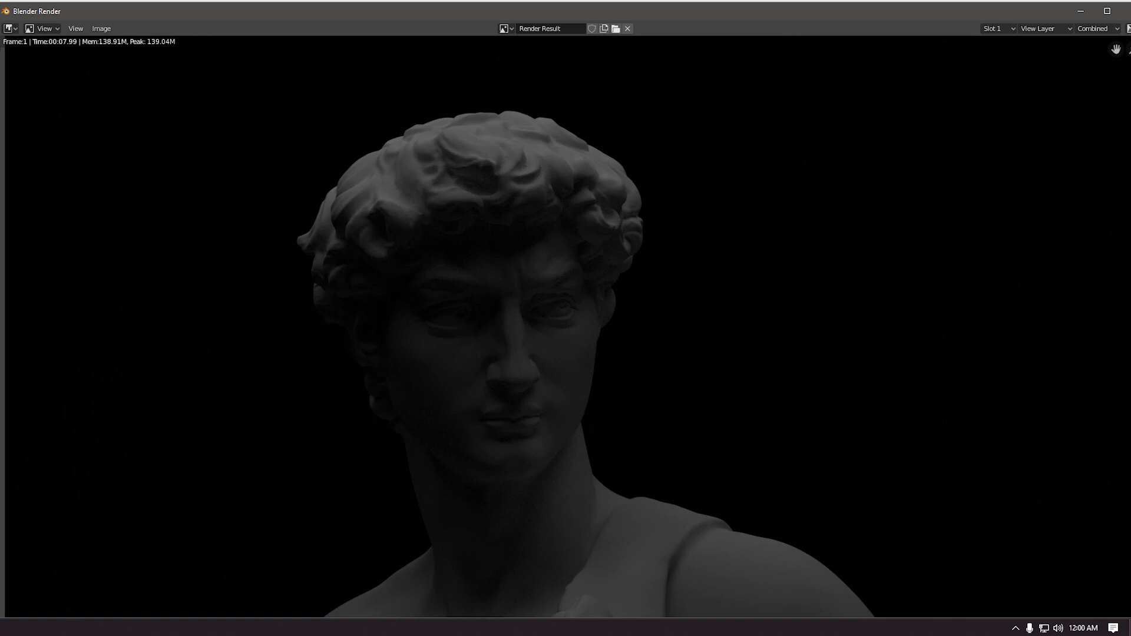
left_click(1121, 12)
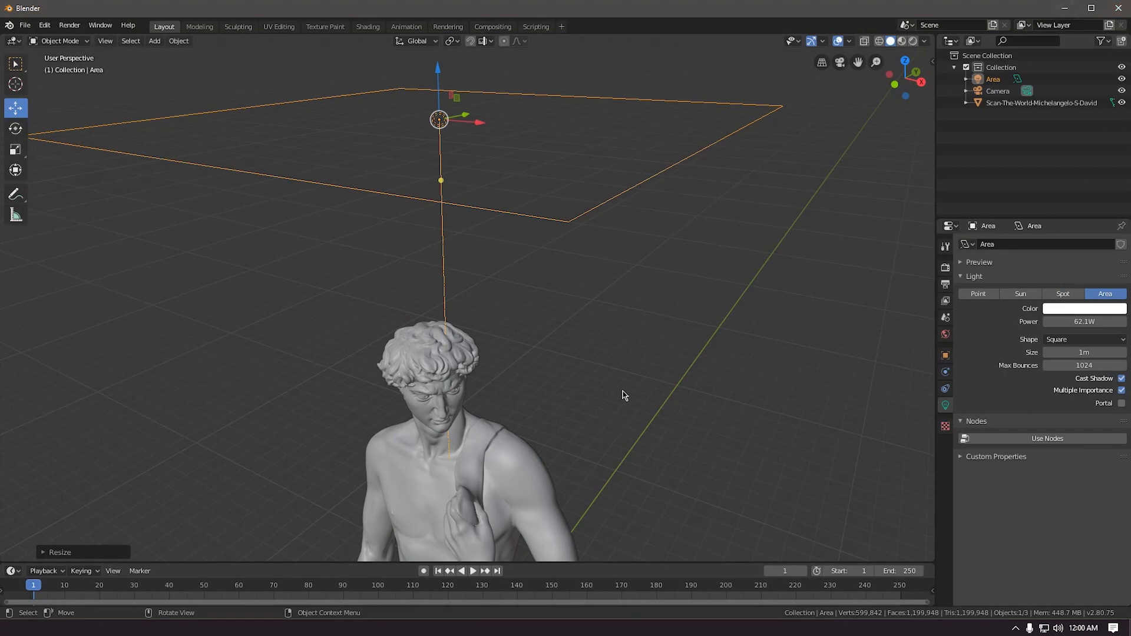
Examine the faceting of the statue's hair and face up close in the Sculpting workspace, and return to the Layout workspace.
left_click(611, 422)
middle_click_drag(611, 422, 522, 245)
scroll(471, 265, "up", 3)
scroll(427, 296, "up", 4)
mouse_move(426, 296)
middle_mouse_down()
mouse_move(369, 268)
mouse_move(284, 251)
mouse_move(471, 277)
mouse_move(377, 236)
middle_mouse_up()
left_click(237, 27)
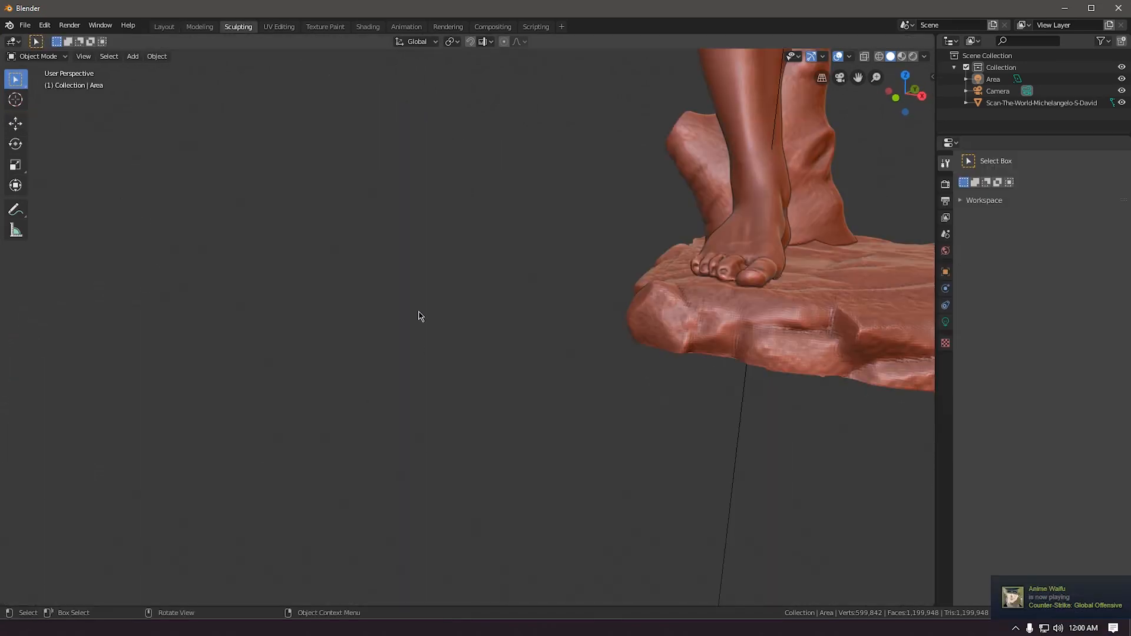
middle_click_drag(418, 313, 192, 533)
scroll(218, 192, "down", 5)
scroll(218, 192, "down", 3)
middle_click_drag(218, 191, 269, 400, "shift")
scroll(269, 401, "up", 7)
scroll(279, 384, "up", 10)
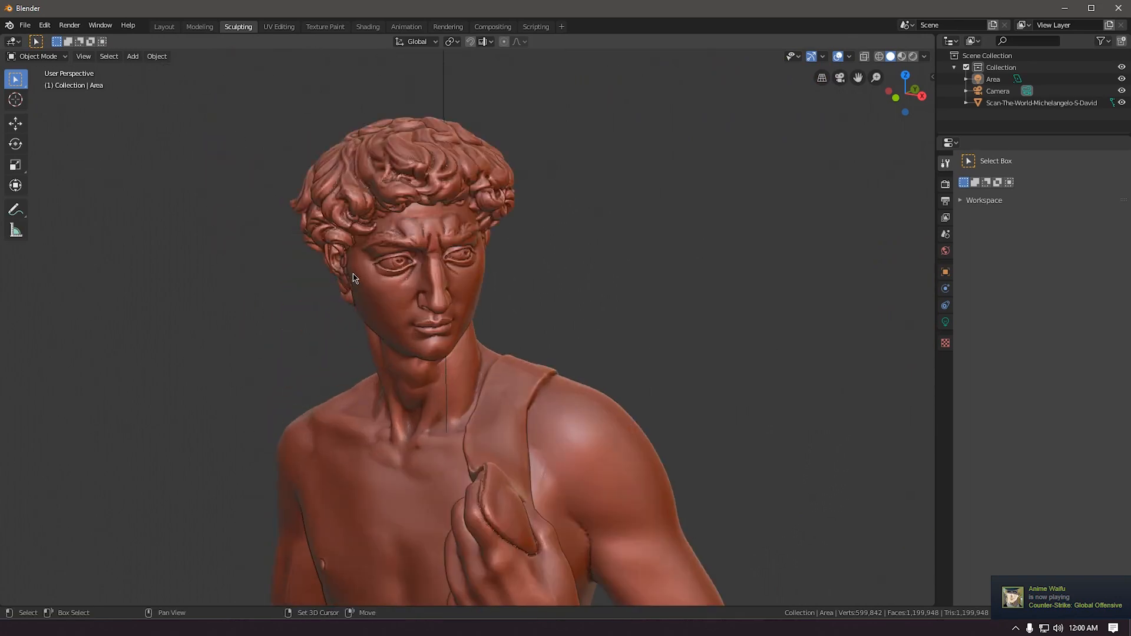
scroll(137, 467, "down", 4)
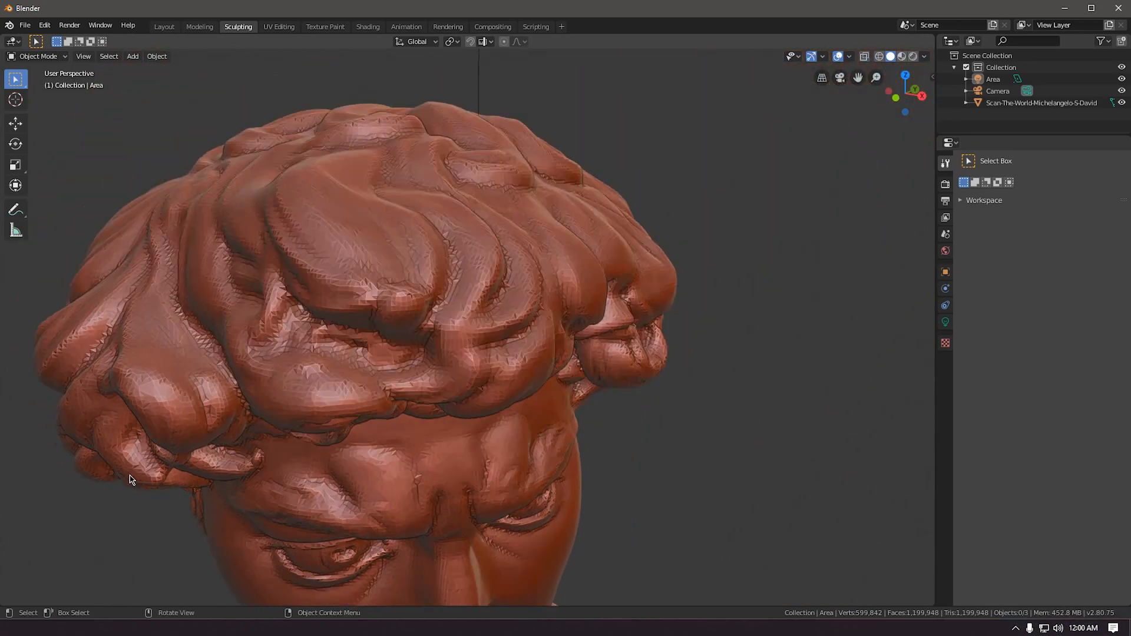
middle_click_drag(181, 253, 190, 227)
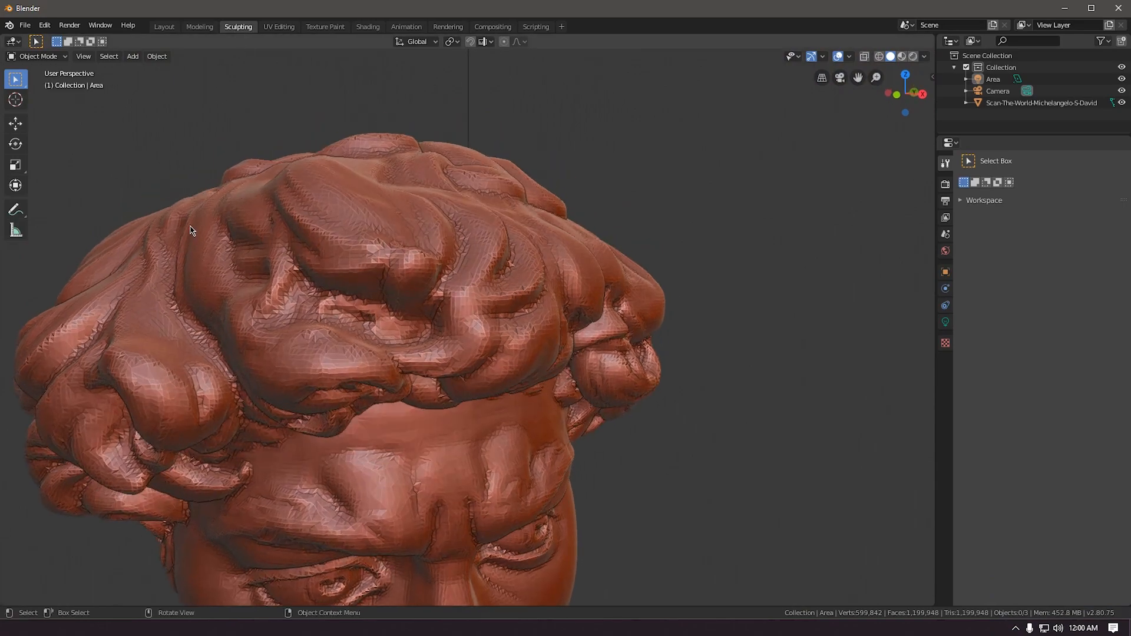
left_click(303, 360)
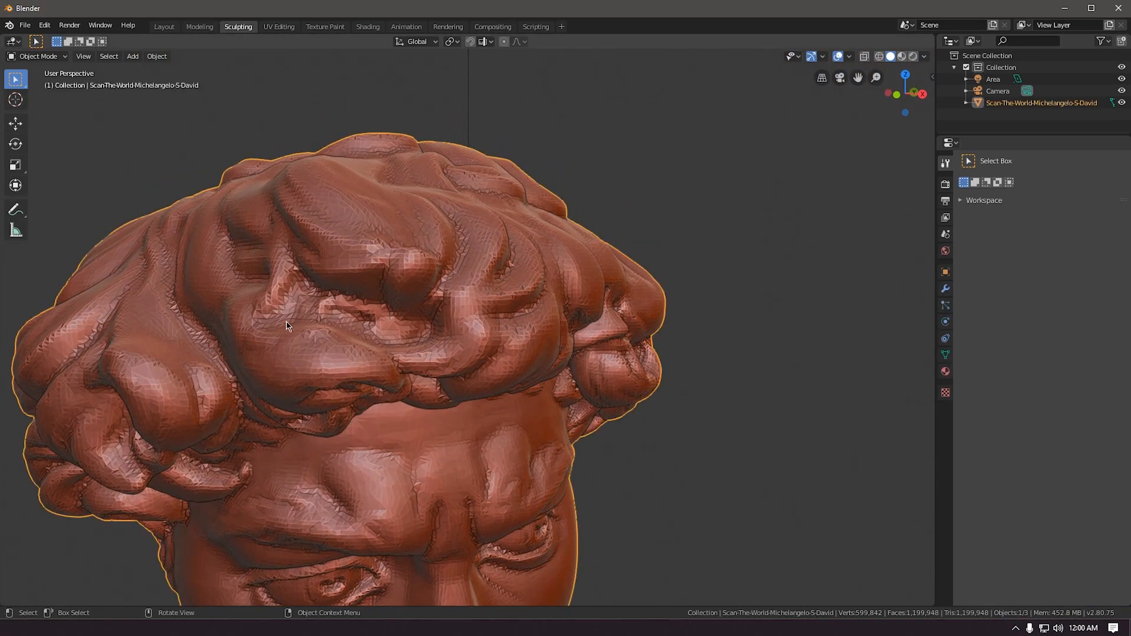
scroll(286, 324, "up", 8)
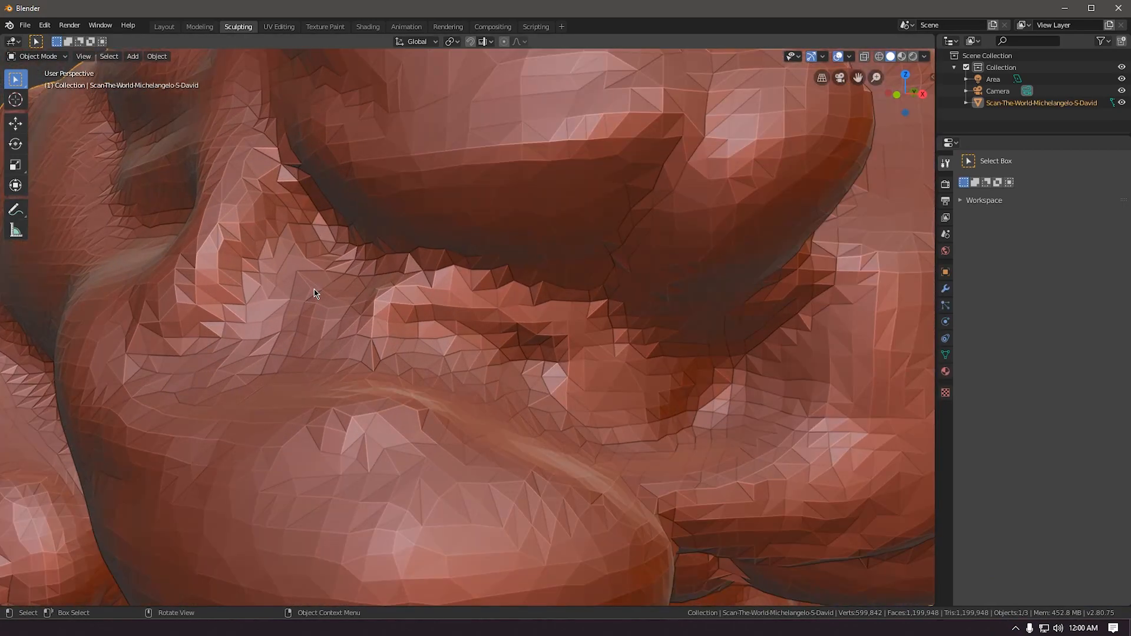
scroll(314, 292, "down", 8)
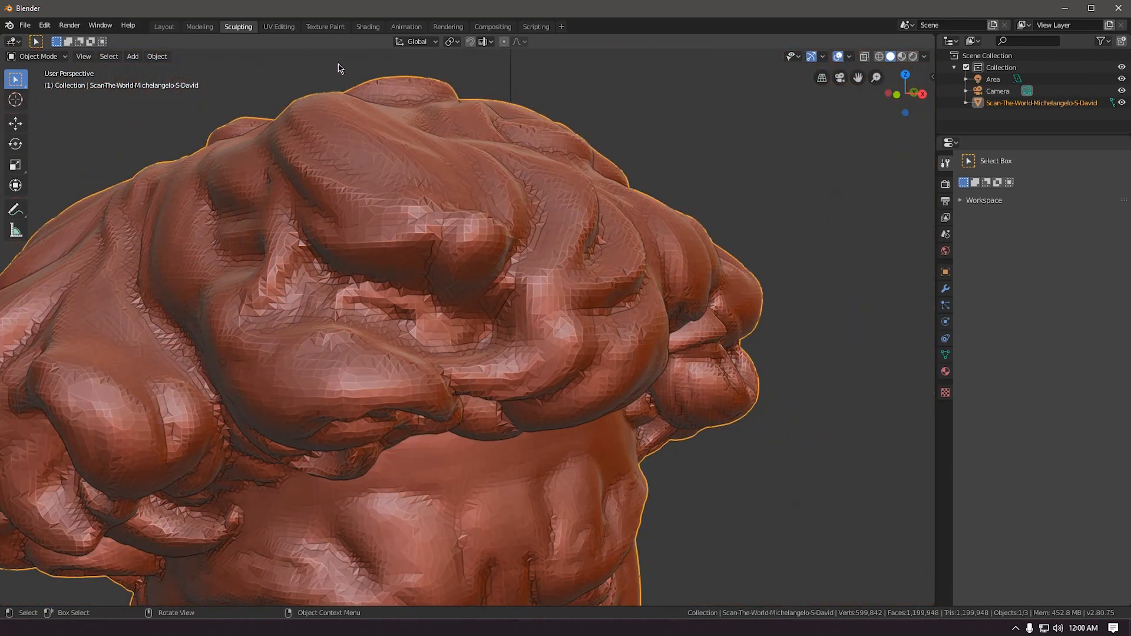
scroll(178, 195, "down", 3)
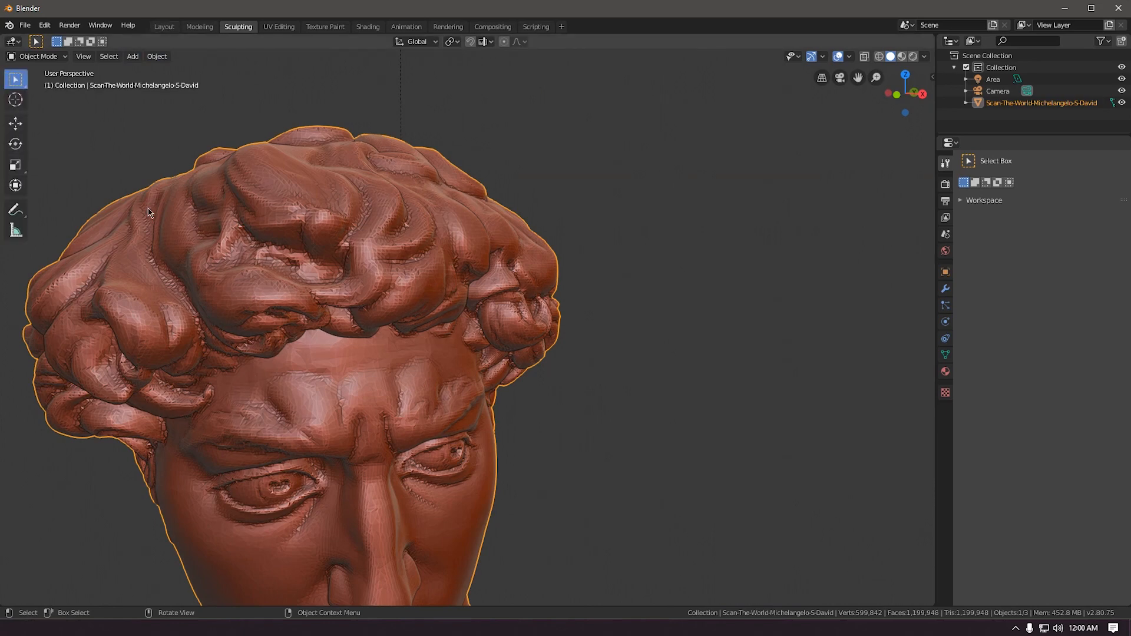
left_click(159, 29)
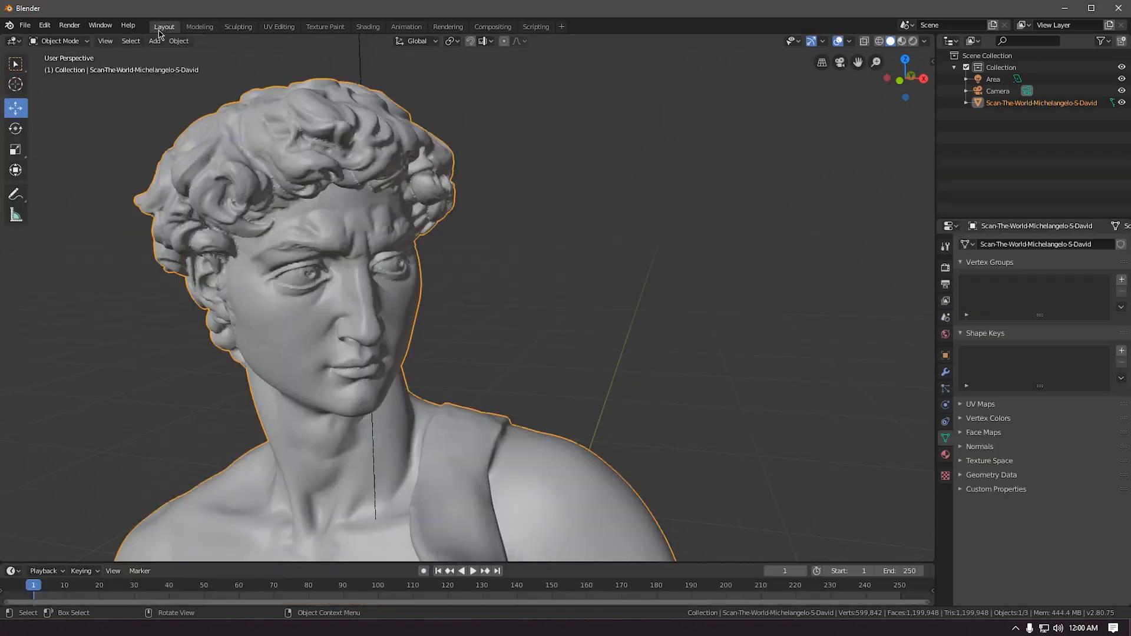
Apply Shade Smooth to the David statue so its surface no longer looks faceted.
right_click(243, 237)
left_click(230, 237)
mouse_move(249, 348)
middle_mouse_down()
mouse_move(146, 343)
mouse_move(212, 337)
mouse_move(243, 348)
middle_mouse_up()
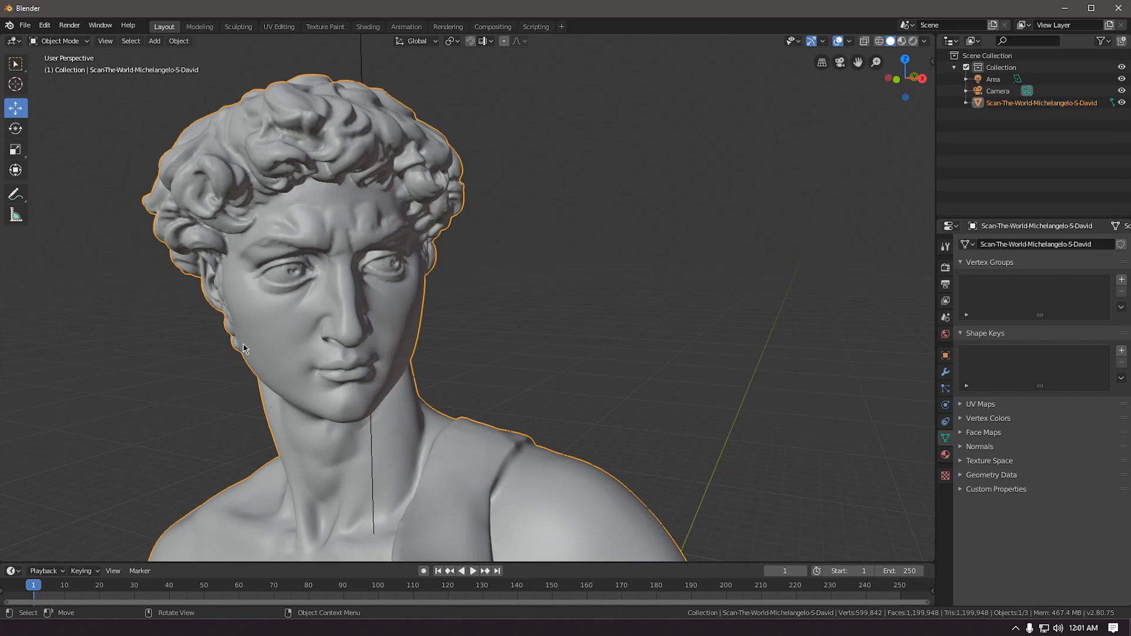
Render the frame with the smooth-shaded statue, inspect the hair and forehead up close, and dismiss the render window.
key("F12")
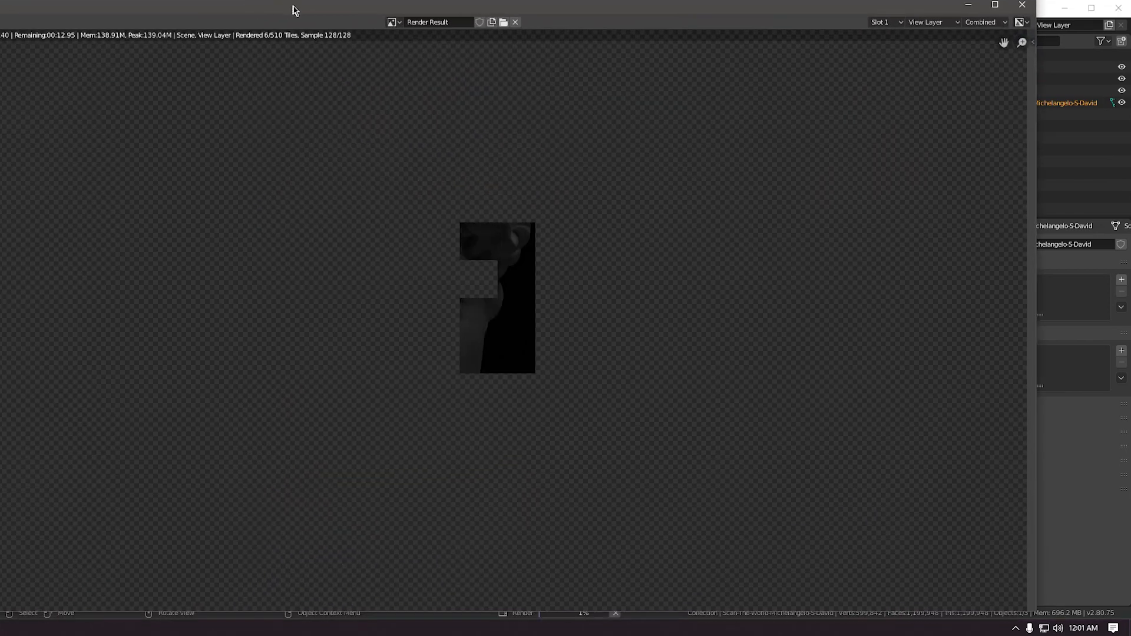
left_click_drag(295, 10, 379, 13)
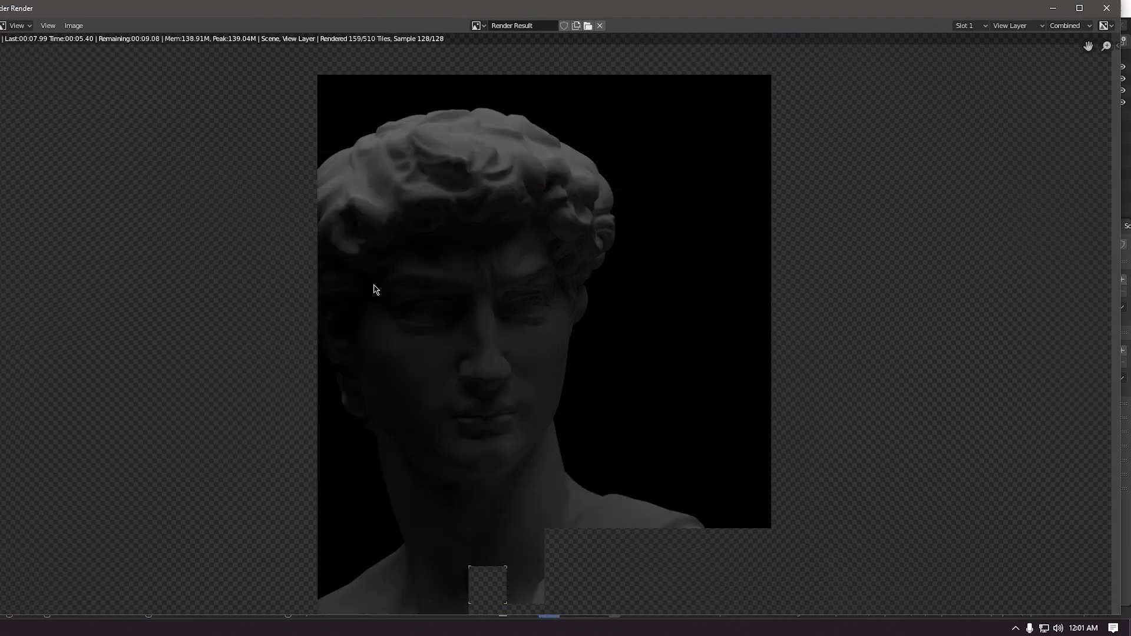
scroll(459, 148, "up", 8)
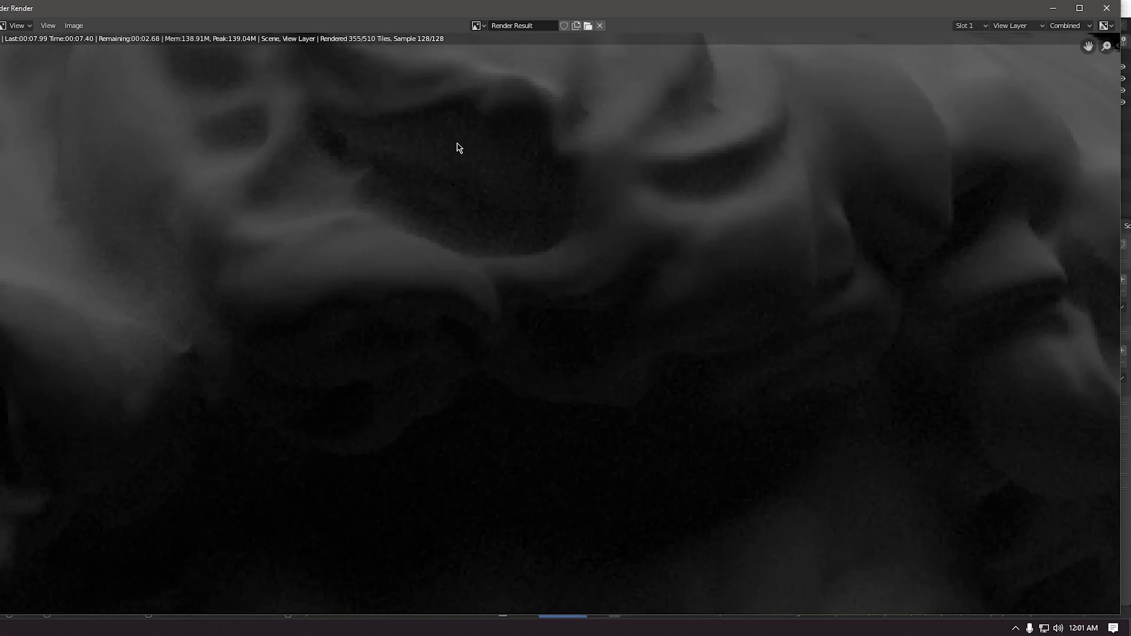
scroll(459, 148, "down", 8)
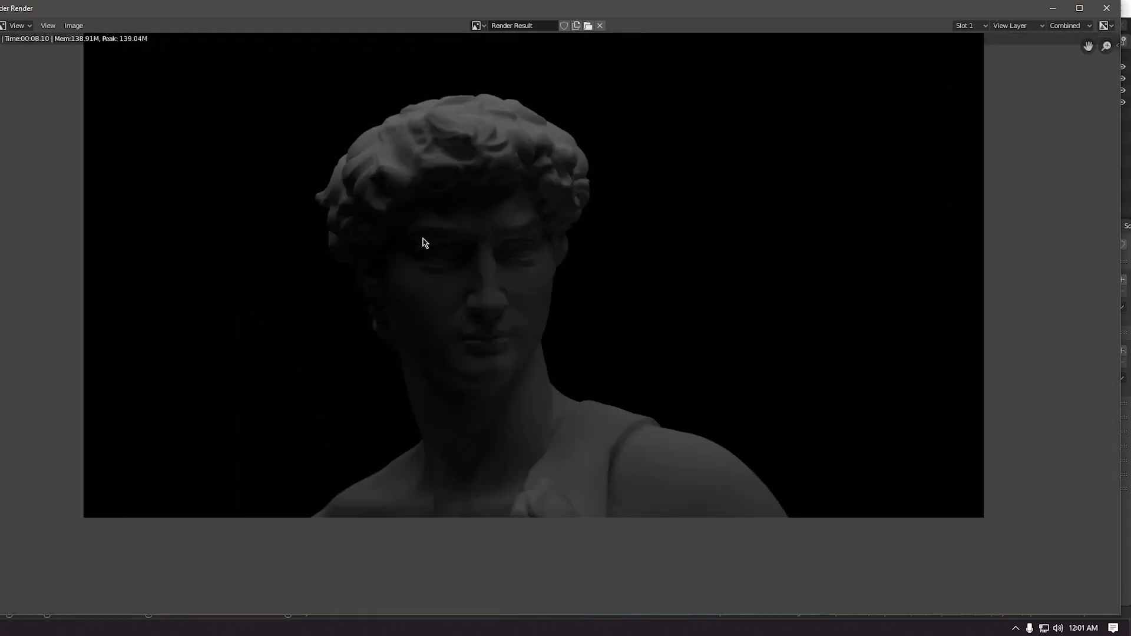
left_click(1118, 13)
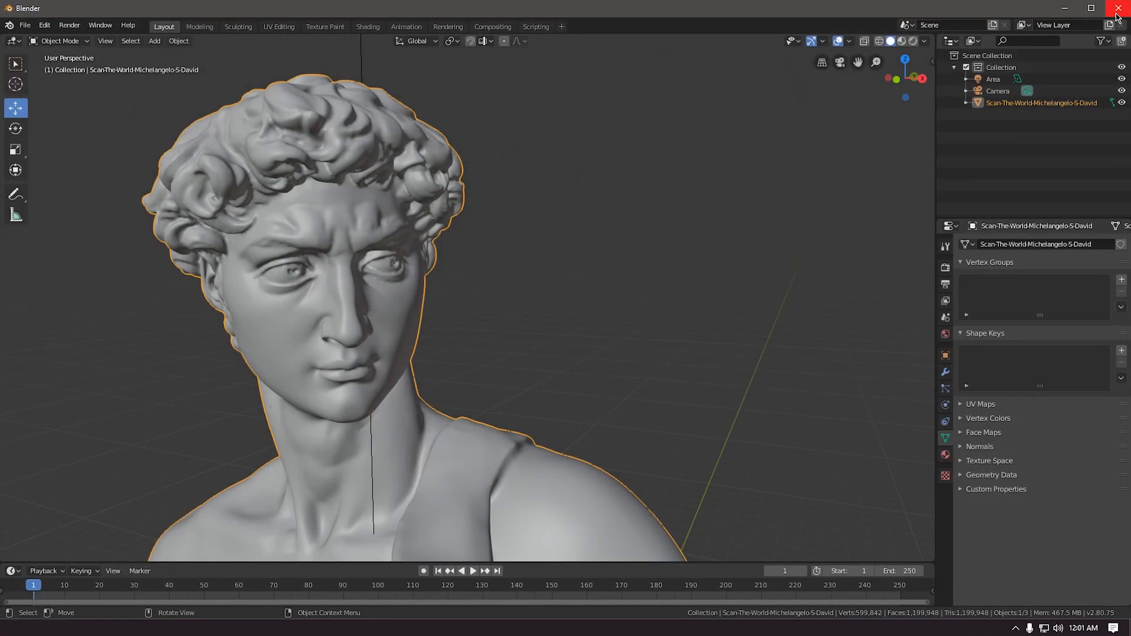
middle_click_drag(598, 307, 496, 341)
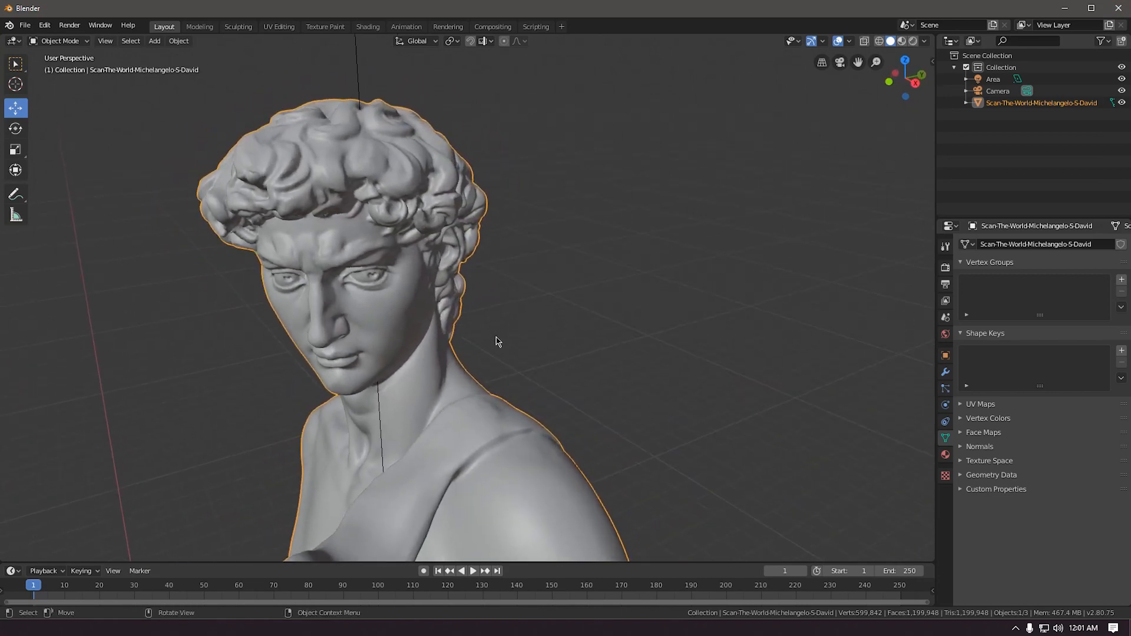
middle_click_drag(374, 383, 488, 434)
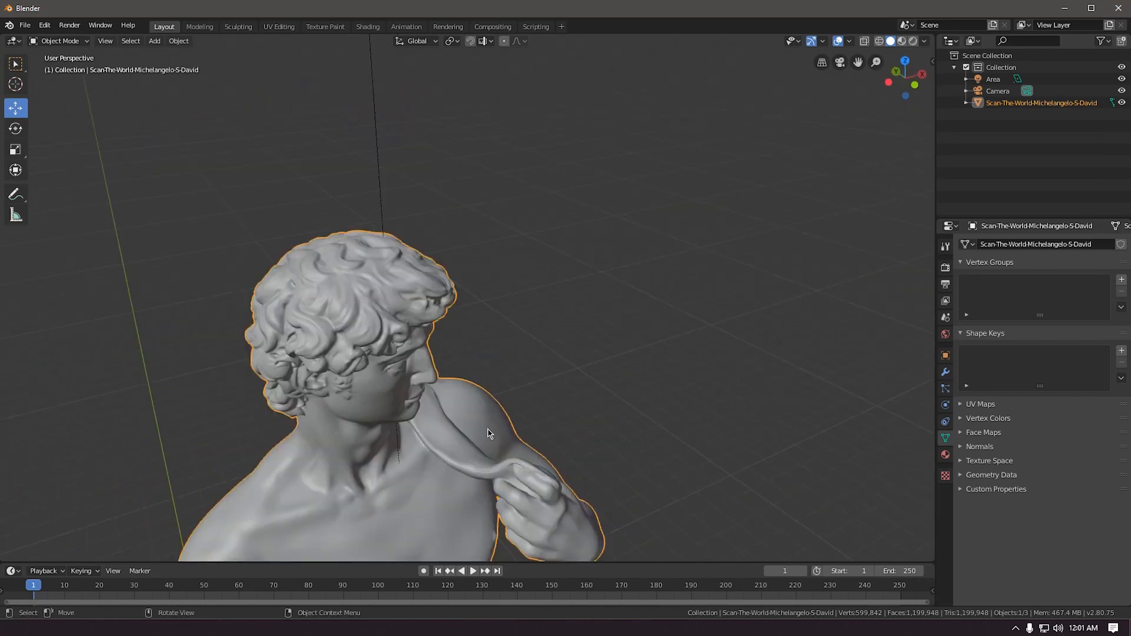
key("shift+a")
mouse_move(481, 450)
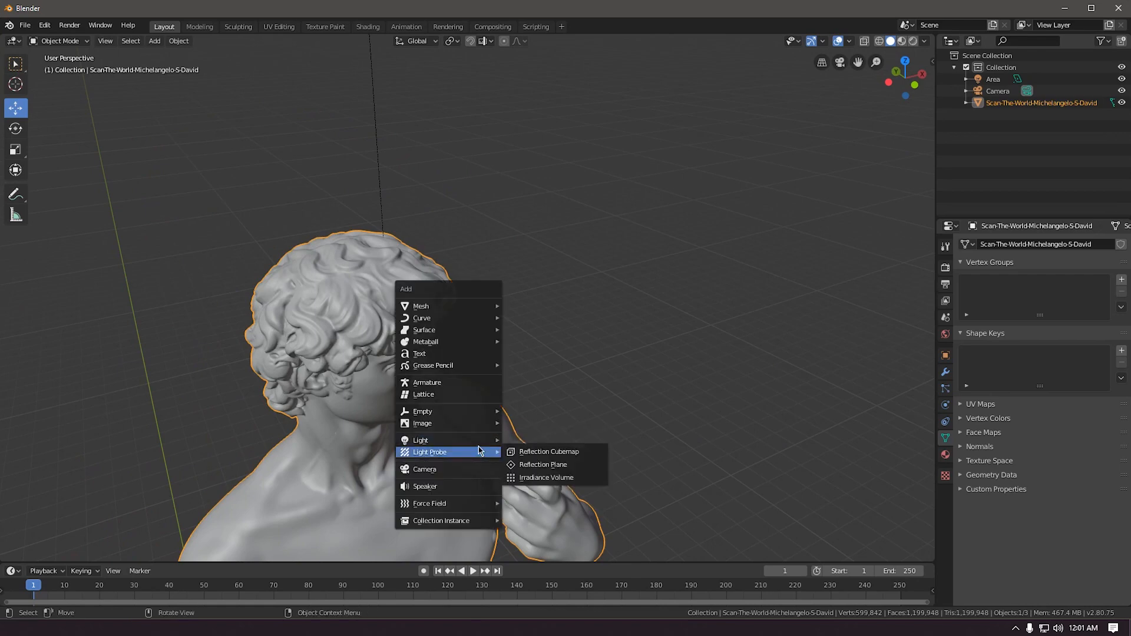
left_click(568, 306)
Shift the area light above the statue slightly along the X axis and set its power to 81.6 W.
middle_click_drag(568, 306, 465, 315)
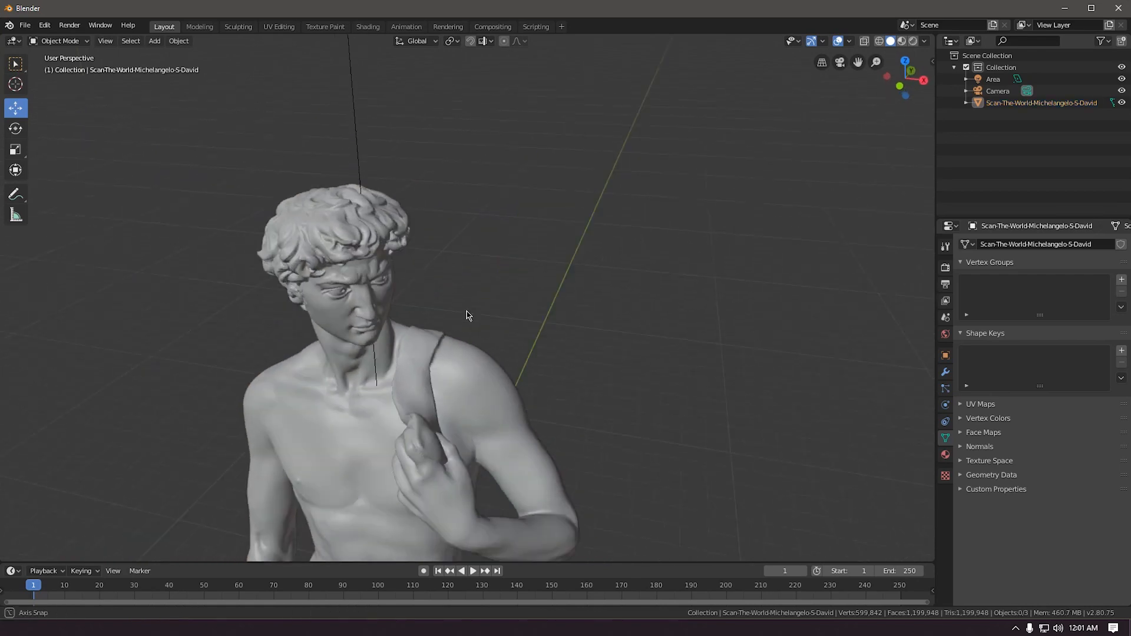
scroll(466, 315, "down", 5)
left_click(419, 149)
key("g")
key("x")
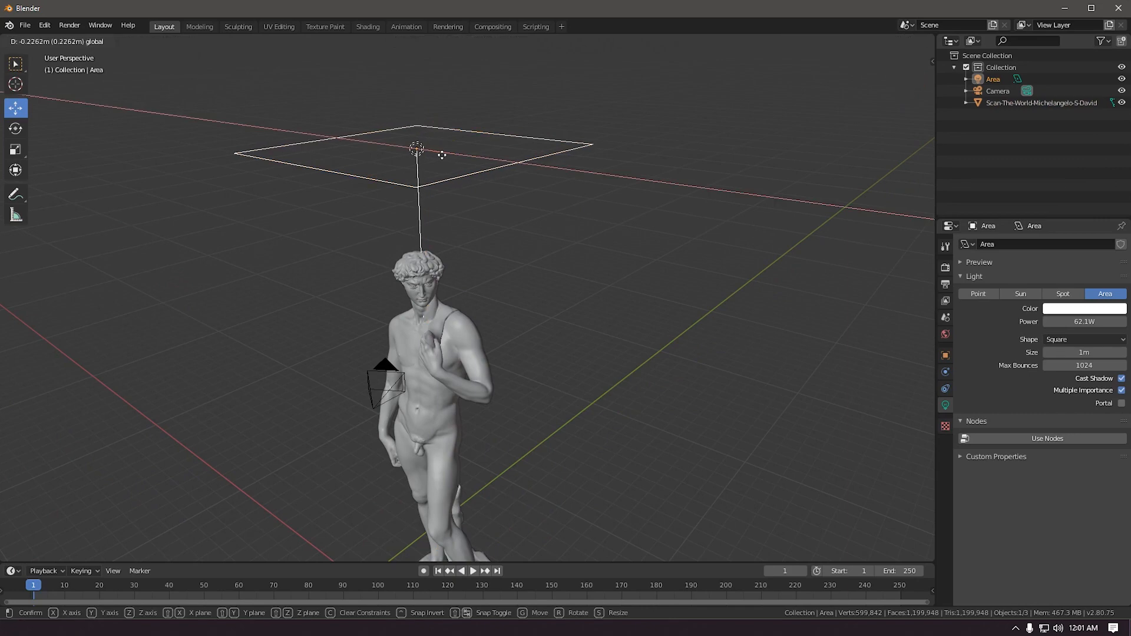
left_click(441, 156)
left_click_drag(1057, 322, 1089, 321)
Render the frame with the brighter overhead light, check the face, and return to the scene without quitting.
key("F12")
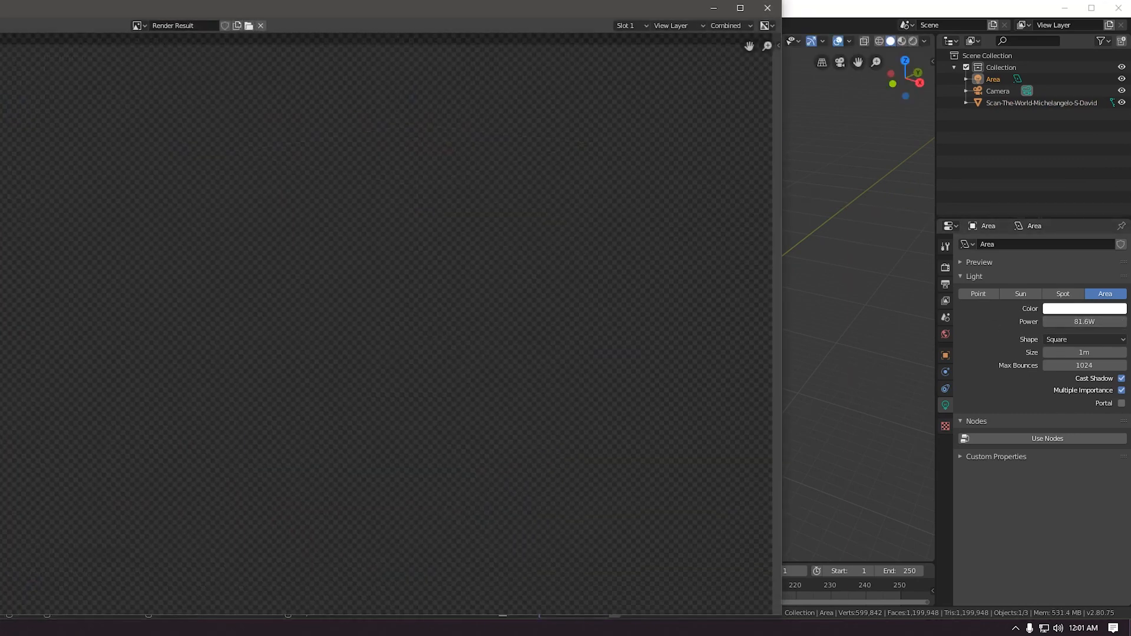
double_click(154, 13)
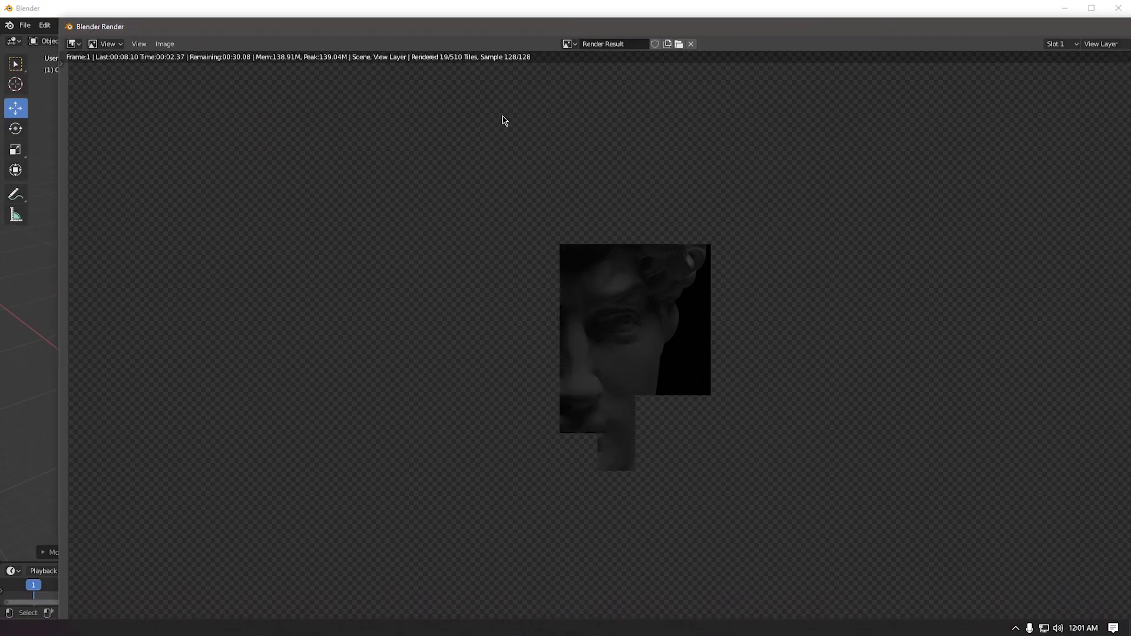
left_click(1113, 14)
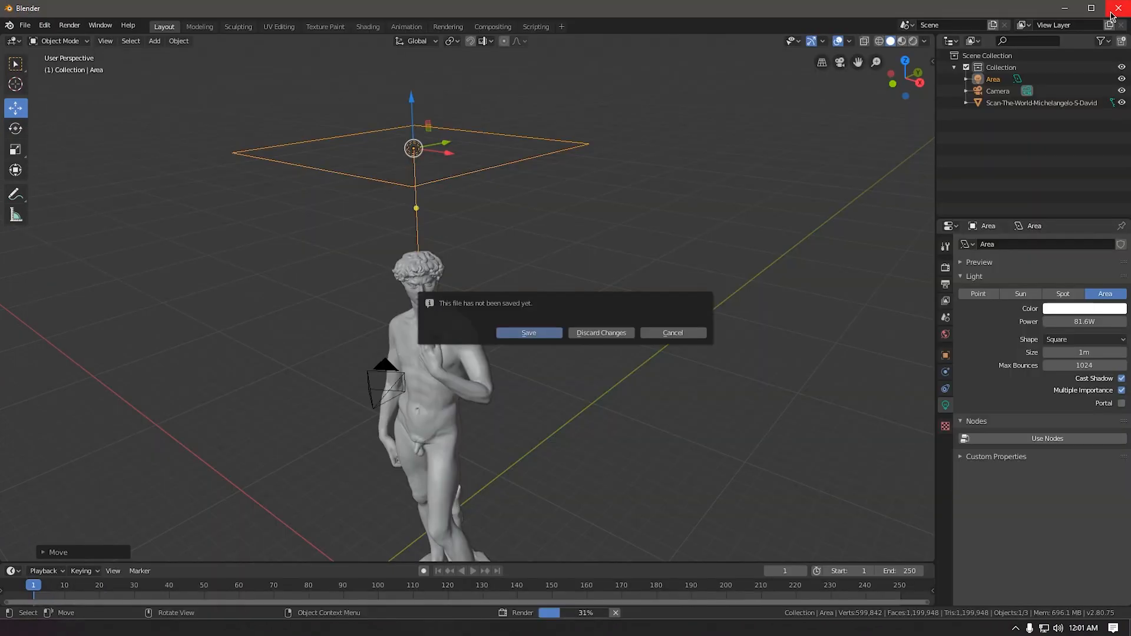
left_click(654, 335)
Move the area light along X to one side of the statue and rotate it about global Y to aim at the statue.
middle_click_drag(413, 133, 462, 153)
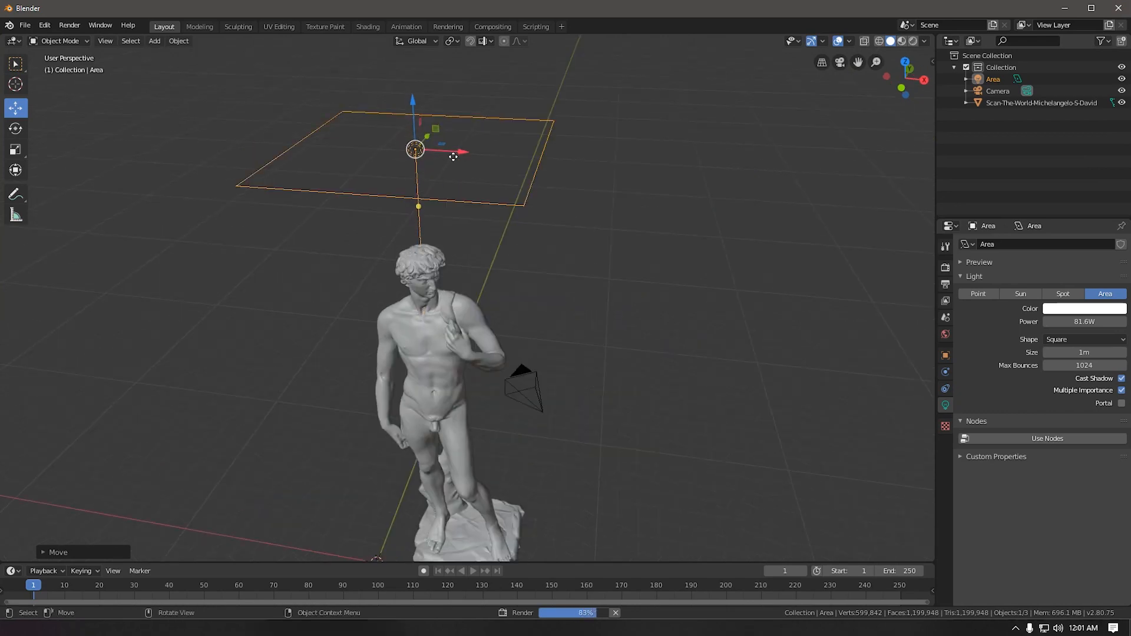
left_click_drag(461, 154, 613, 188)
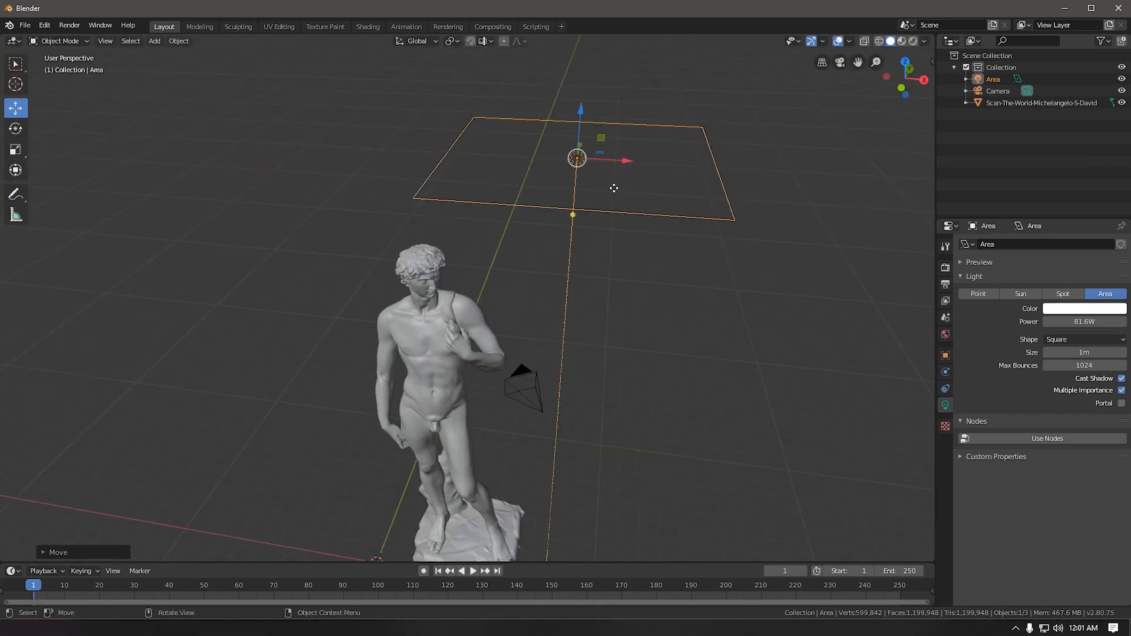
key("r")
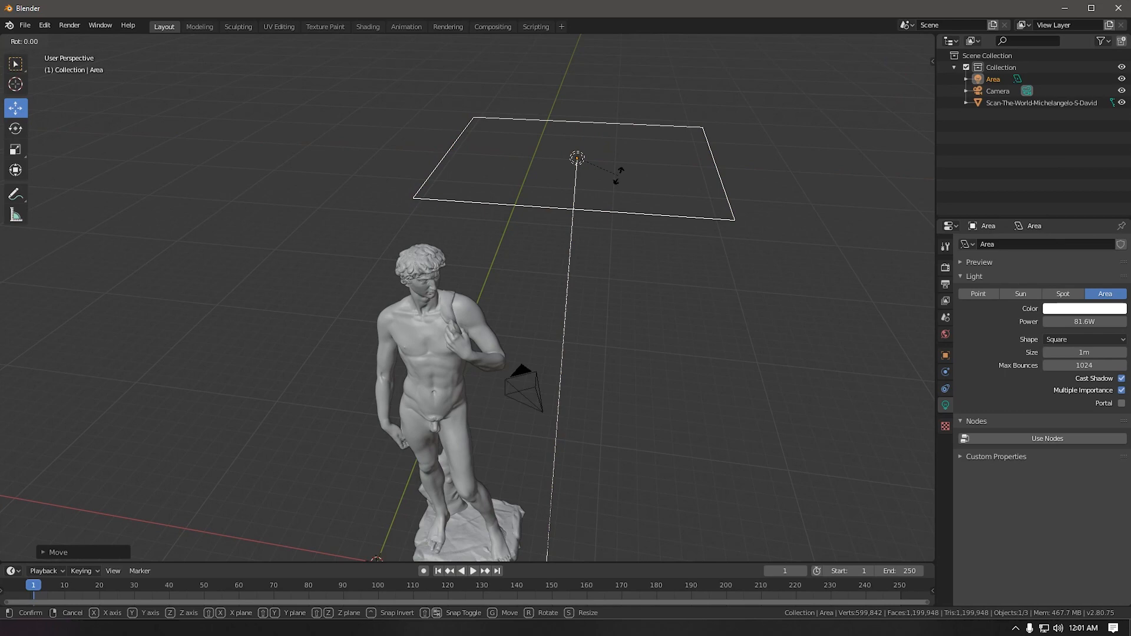
key("y")
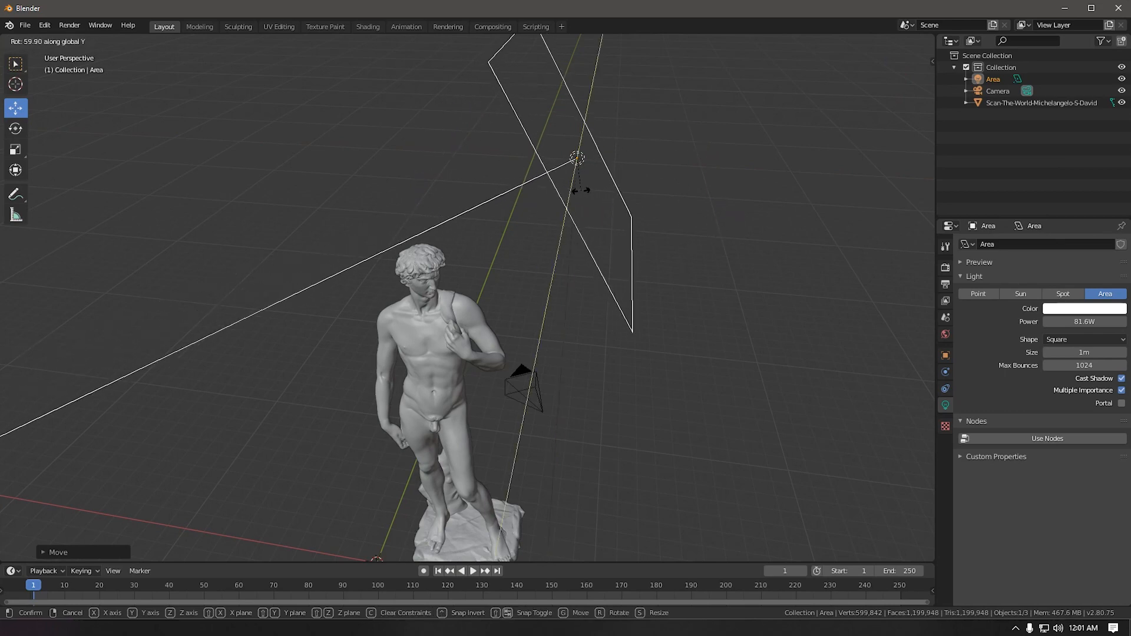
left_click(590, 191)
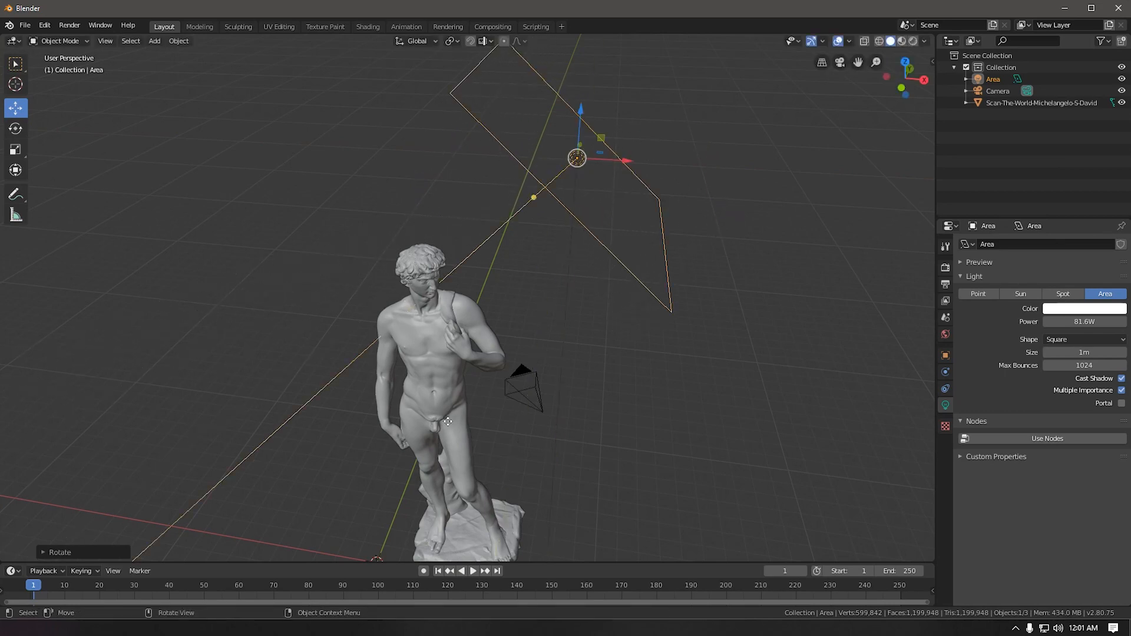
Render the frame with the angled side light, examine the shadows on the face up close and in full, and return to the scene.
key("F12")
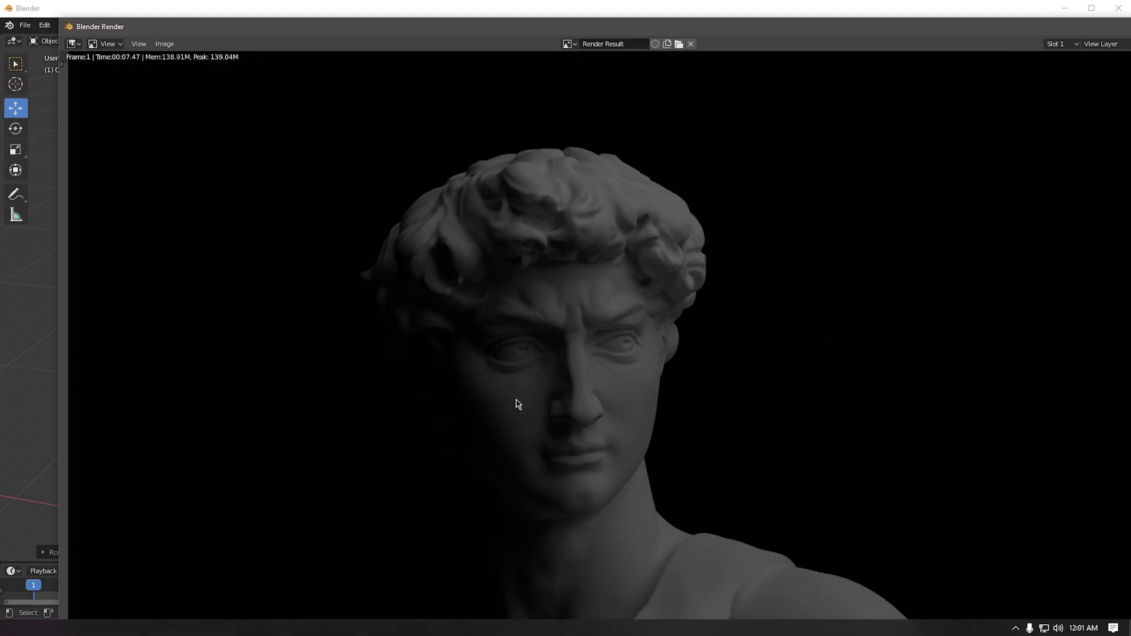
scroll(524, 397, "up", 8)
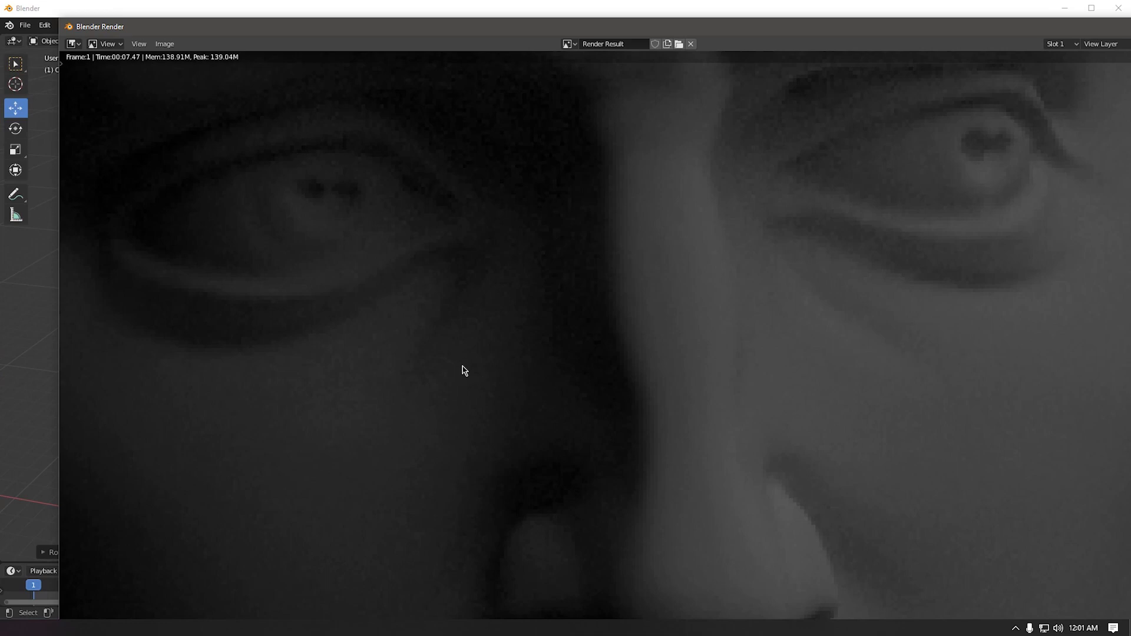
middle_click_drag(419, 406, 432, 392)
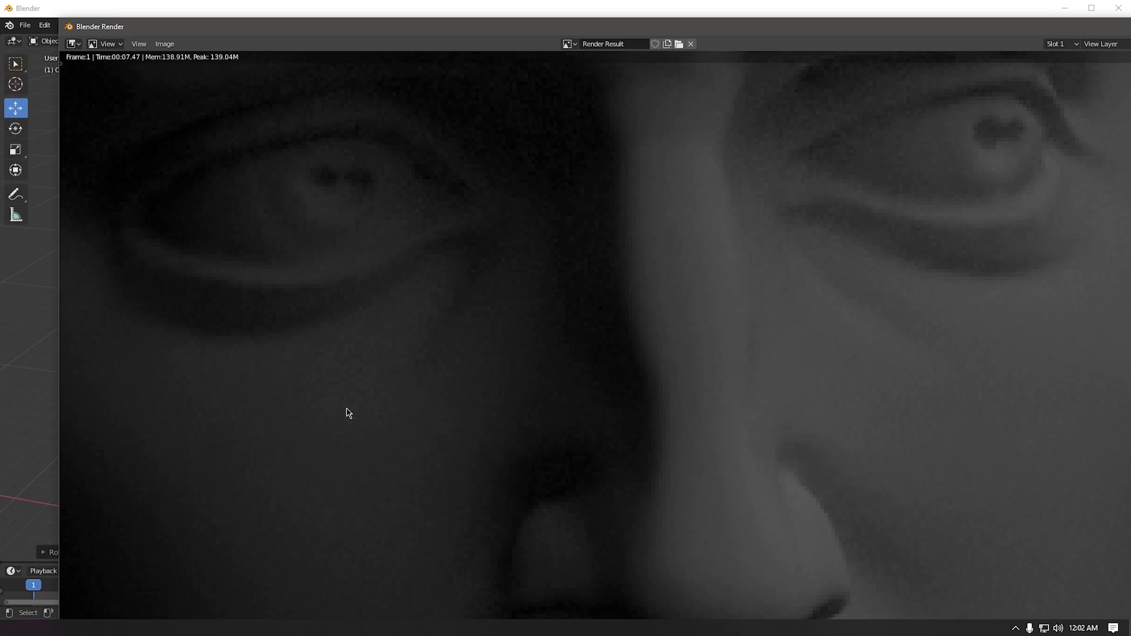
scroll(485, 453, "down", 7)
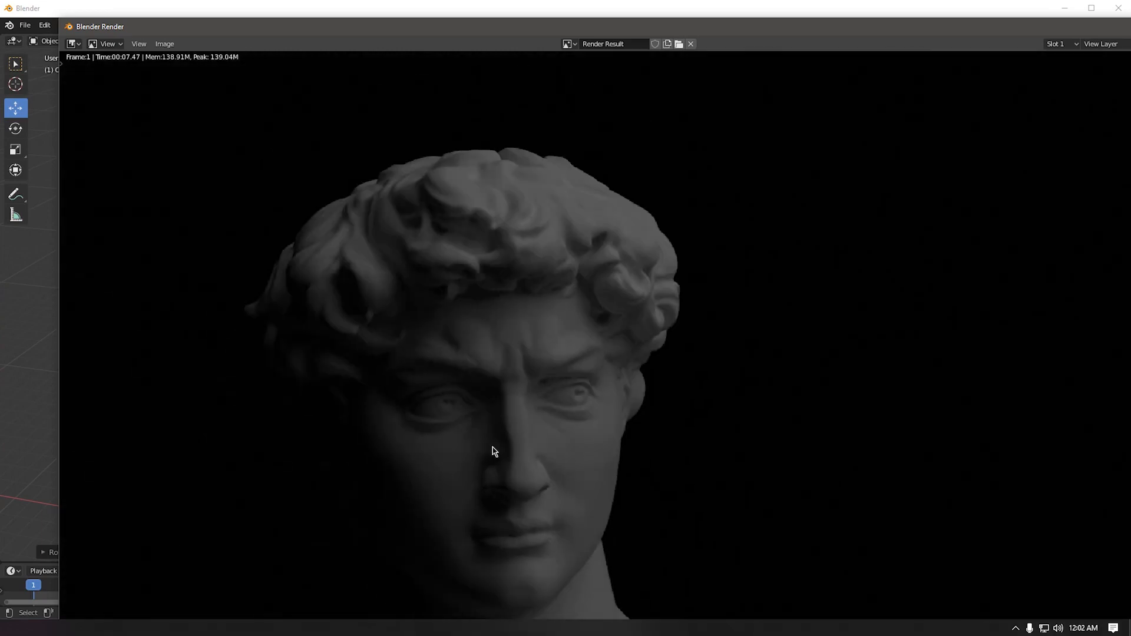
scroll(495, 453, "down", 2)
middle_click_drag(496, 453, 515, 345)
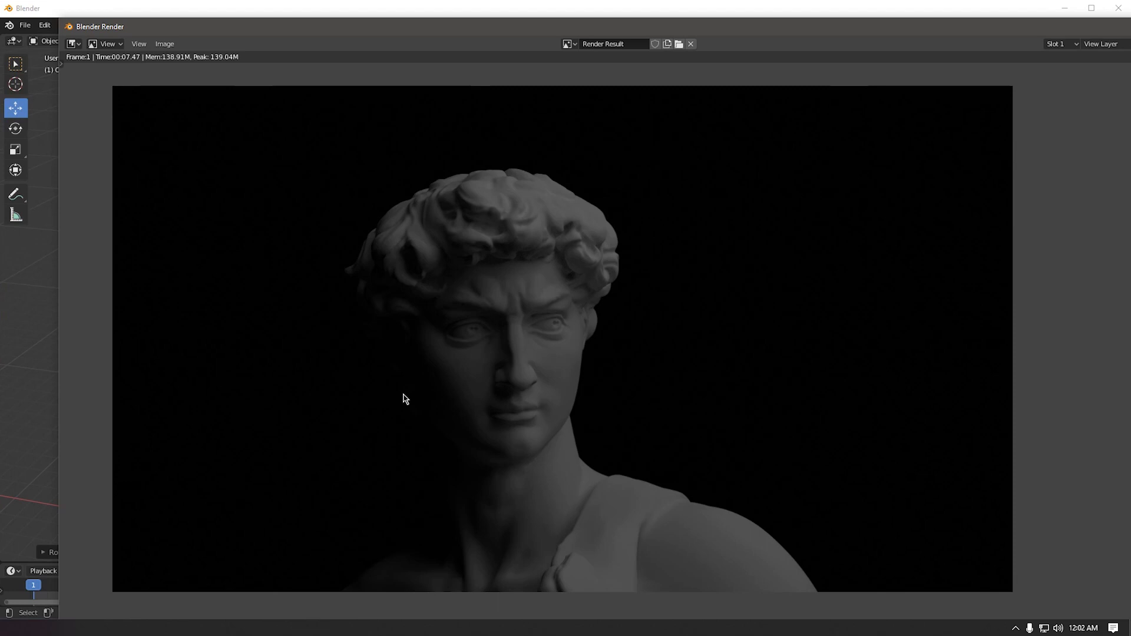
scroll(538, 305, "up", 2)
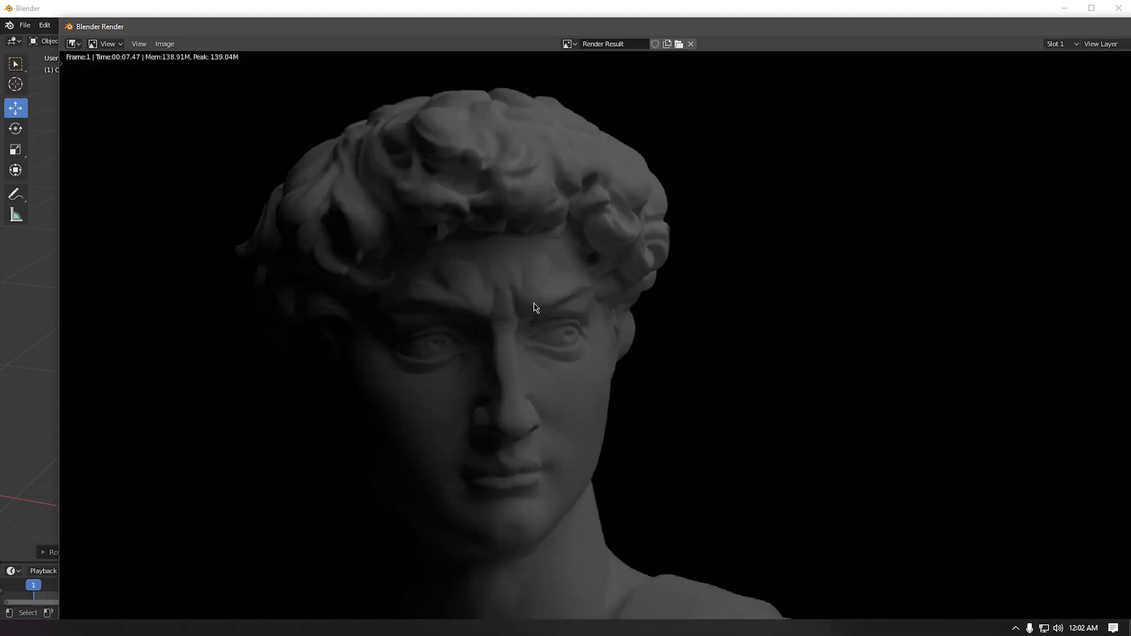
scroll(501, 340, "down", 3)
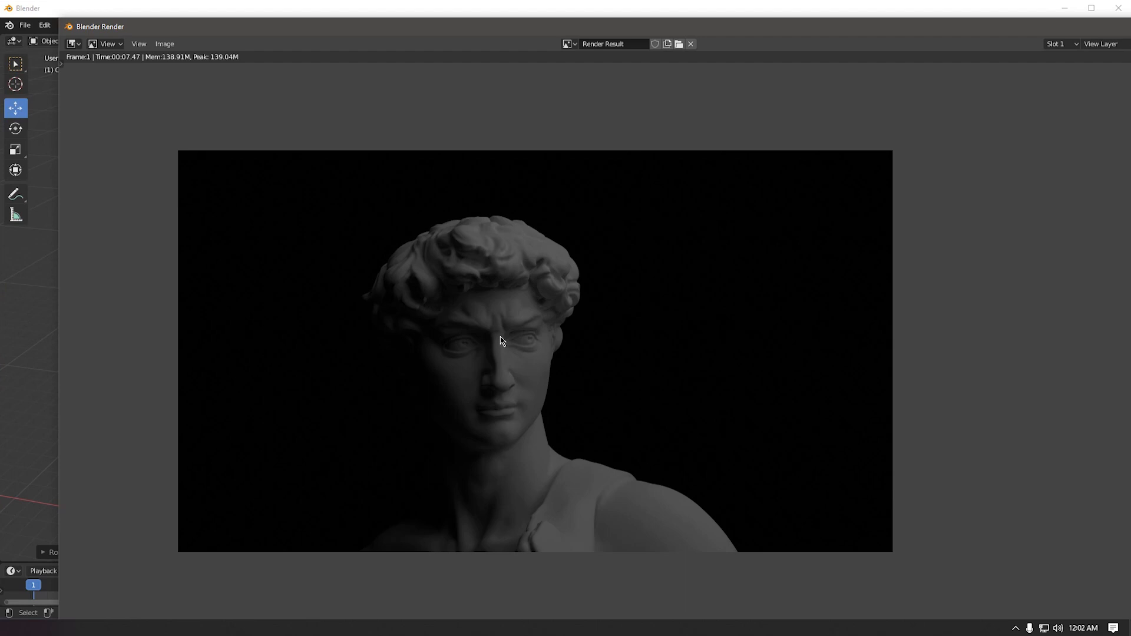
scroll(500, 340, "up", 2)
scroll(447, 350, "down", 2)
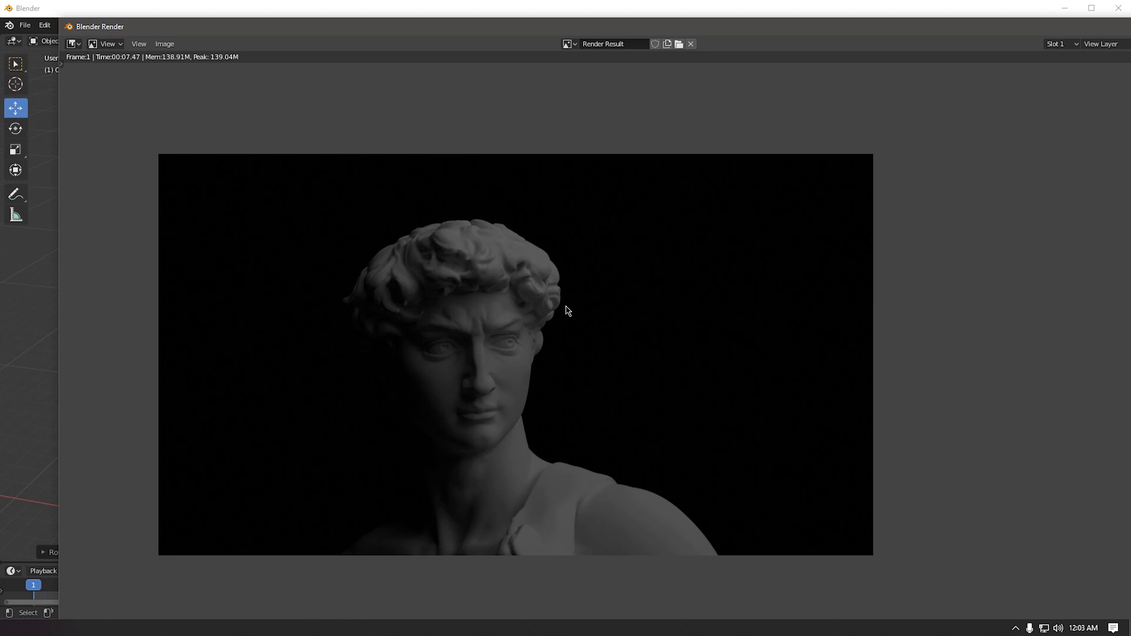
scroll(477, 360, "down", 3)
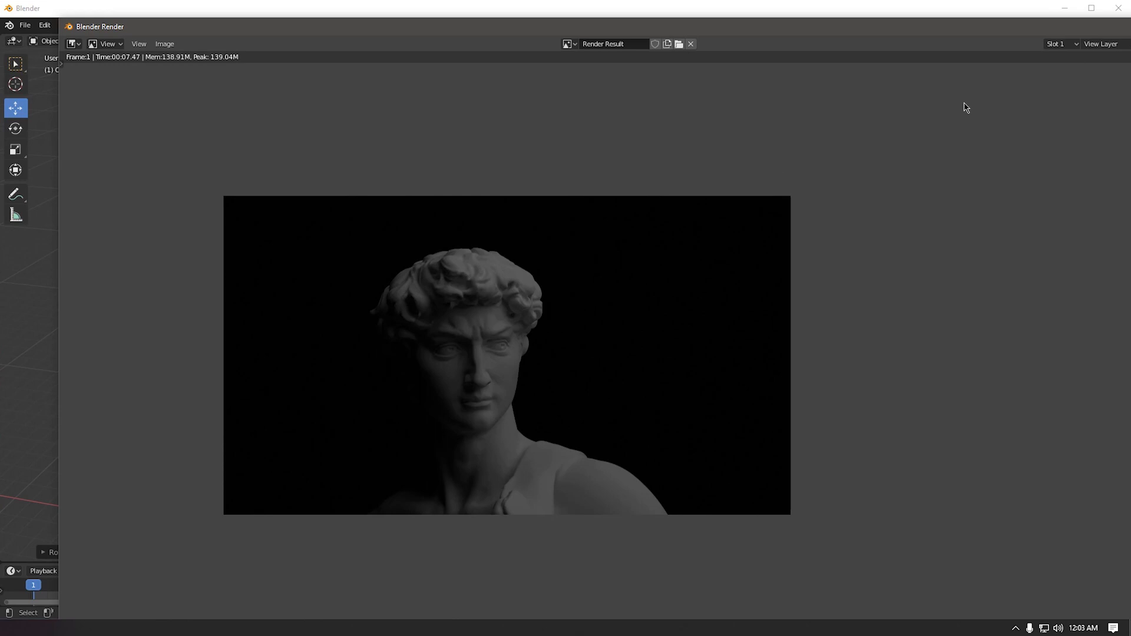
left_click(1118, 8)
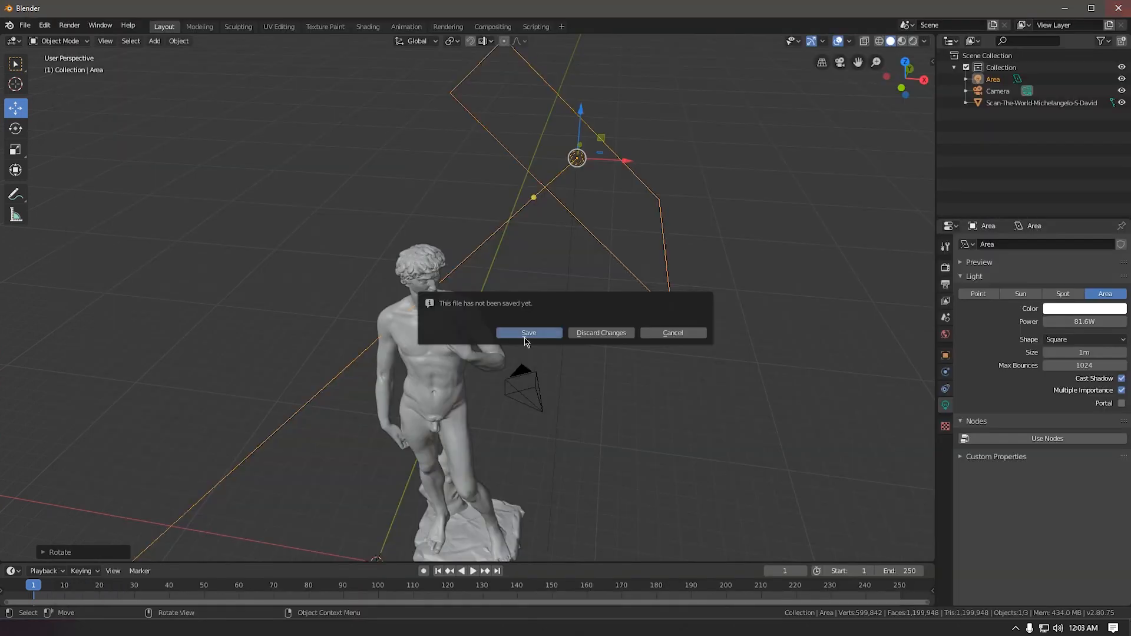
left_click(672, 333)
Duplicate the area light to the opposite side of the statue and rotate the copy about 211° around global Y to face the statue.
key("shift+d")
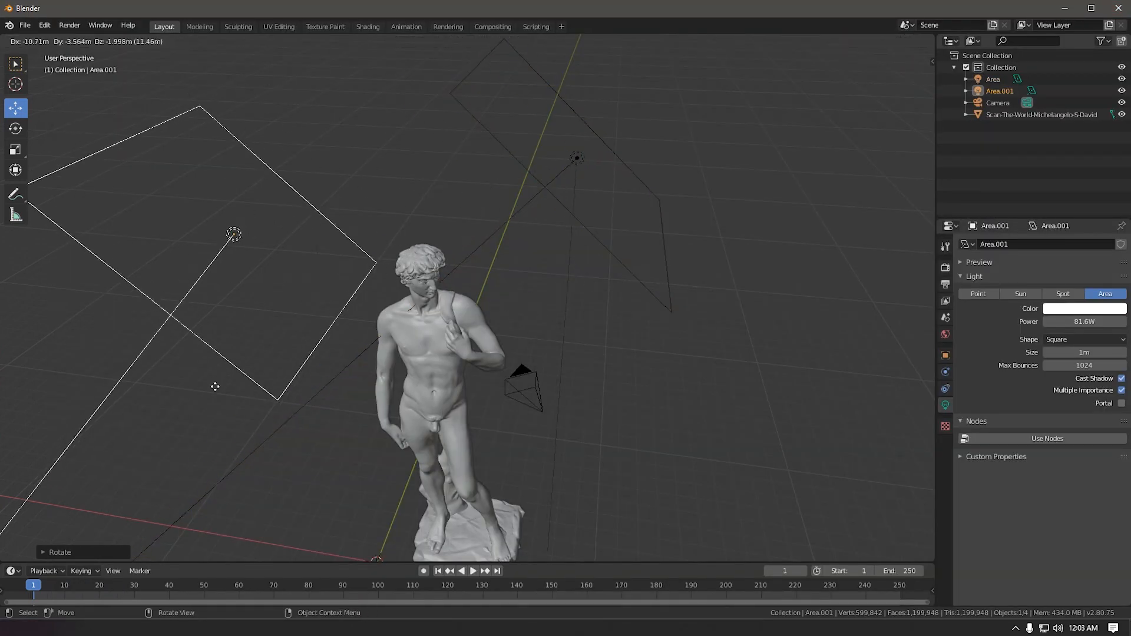
left_click(219, 475)
key("r")
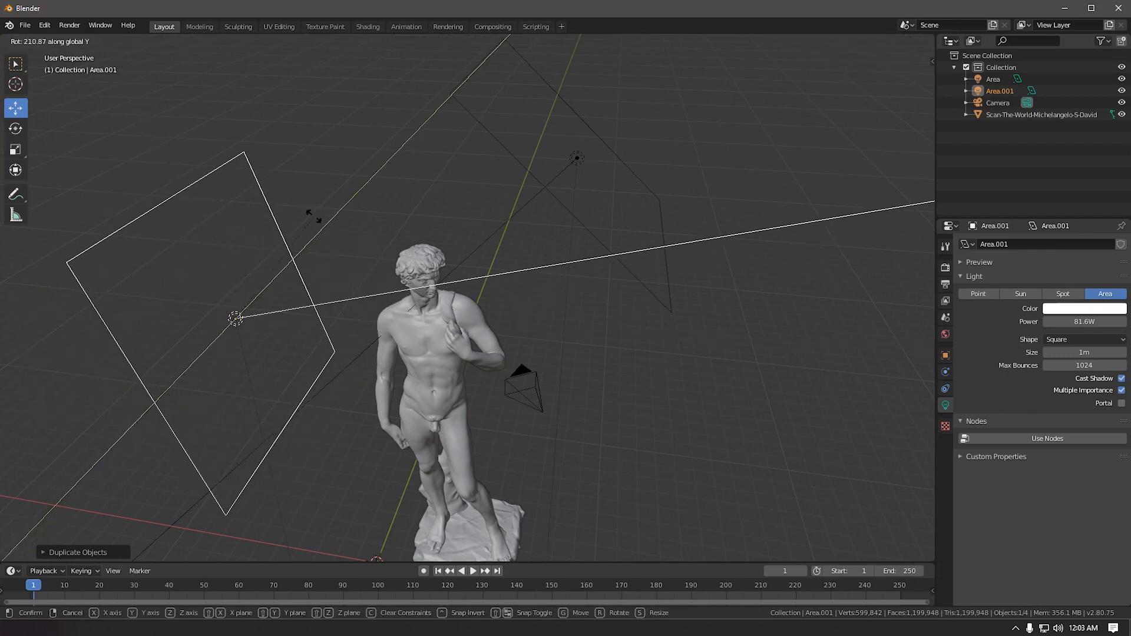
left_click(321, 218)
Set the duplicated area light's power to 14.4 W, render the frame to check the fill lighting on the face, and dismiss the render window.
left_click_drag(1084, 322, 971, 322)
key("F12")
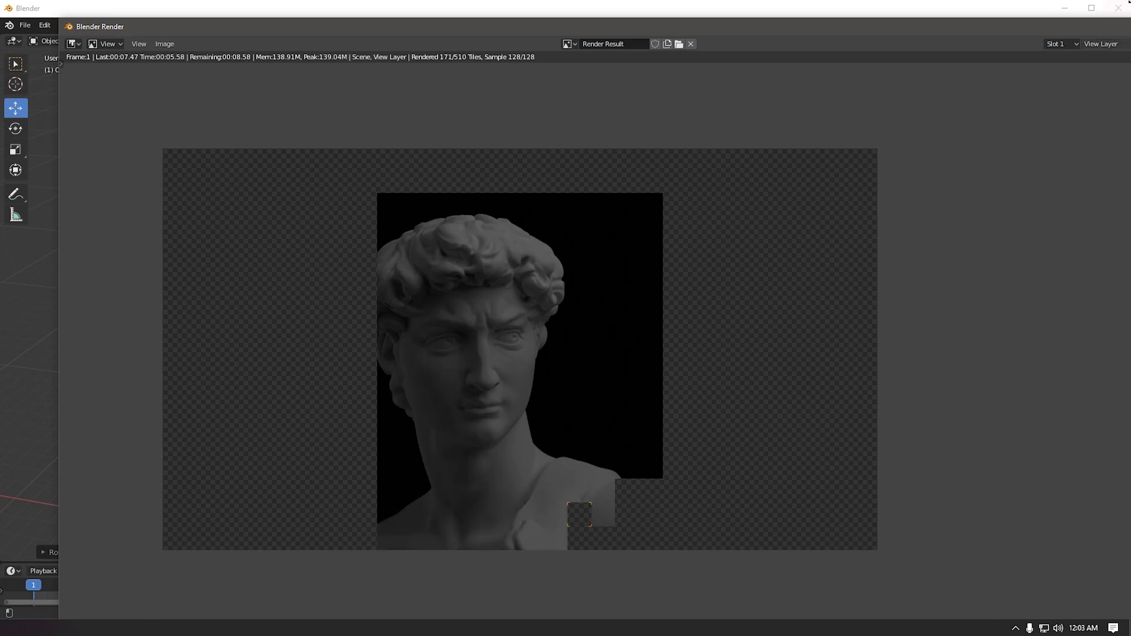
left_click(1065, 9)
left_click_drag(1084, 322, 1004, 312)
key("alt+Tab")
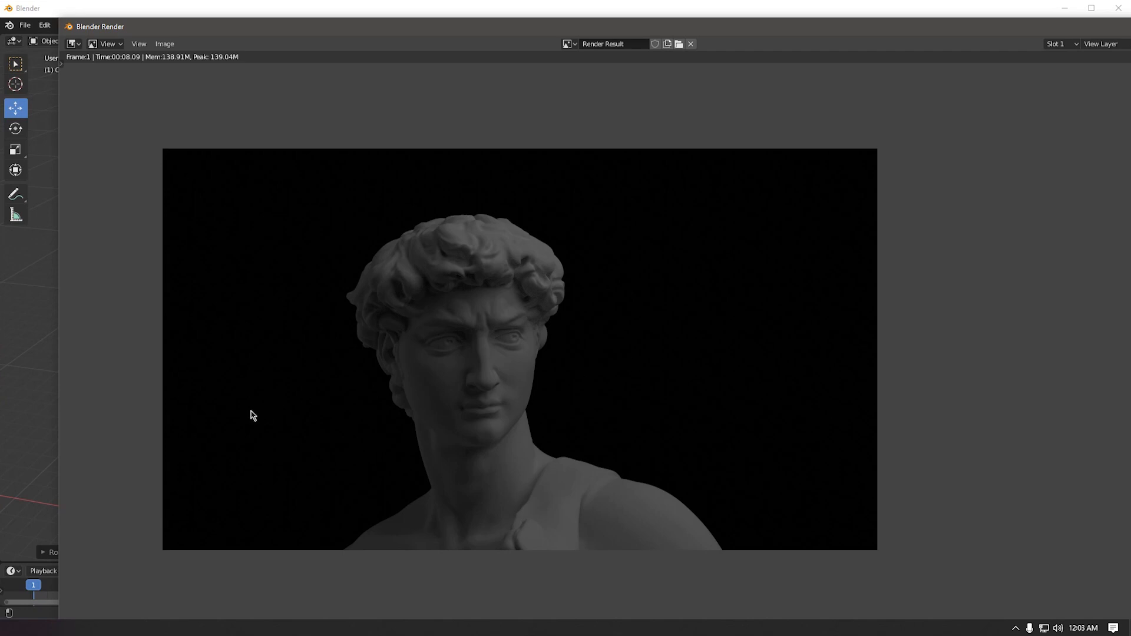
scroll(358, 409, "up", 4)
scroll(461, 245, "down", 3)
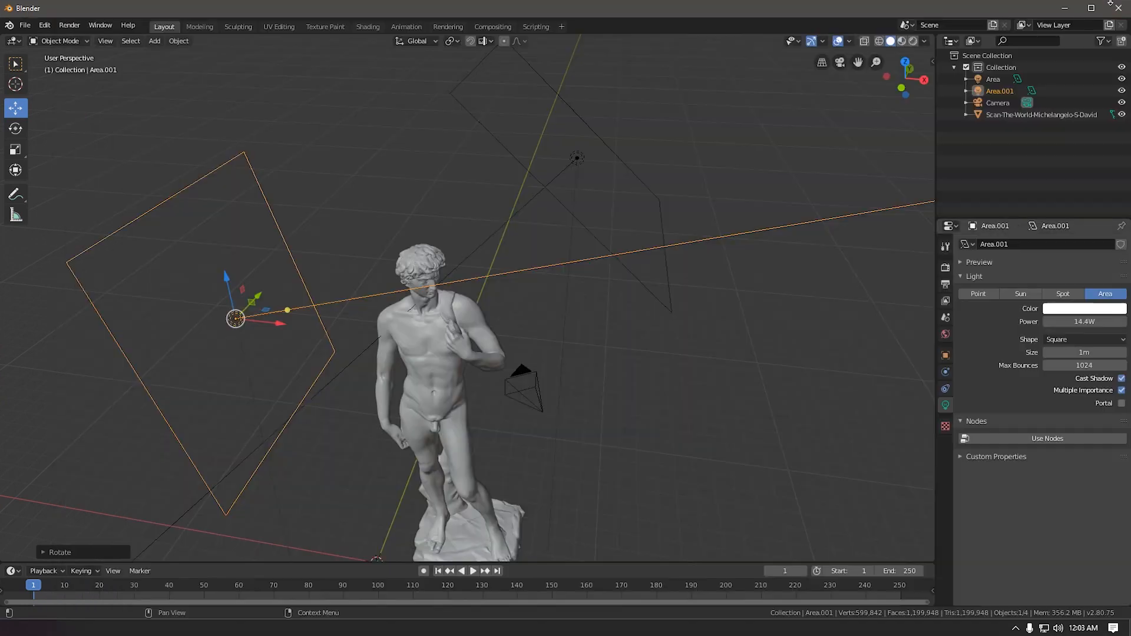
left_click(1118, 8)
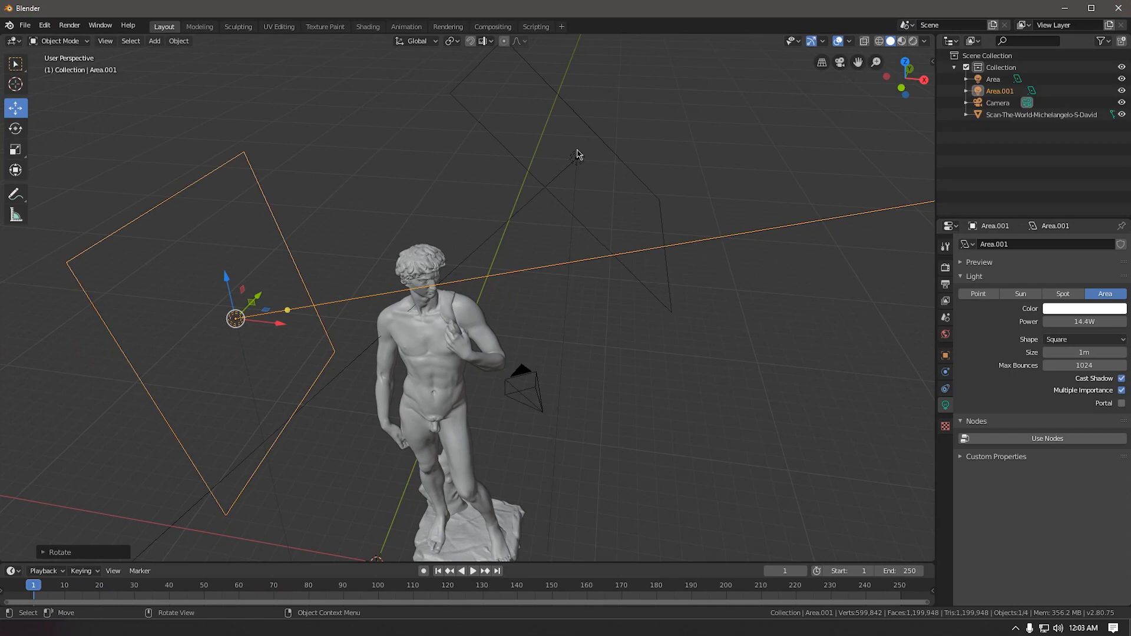
Render the frame with both area lights, examine the fill lighting on the face up close and in full, and return to the scene.
scroll(410, 248, "up", 5)
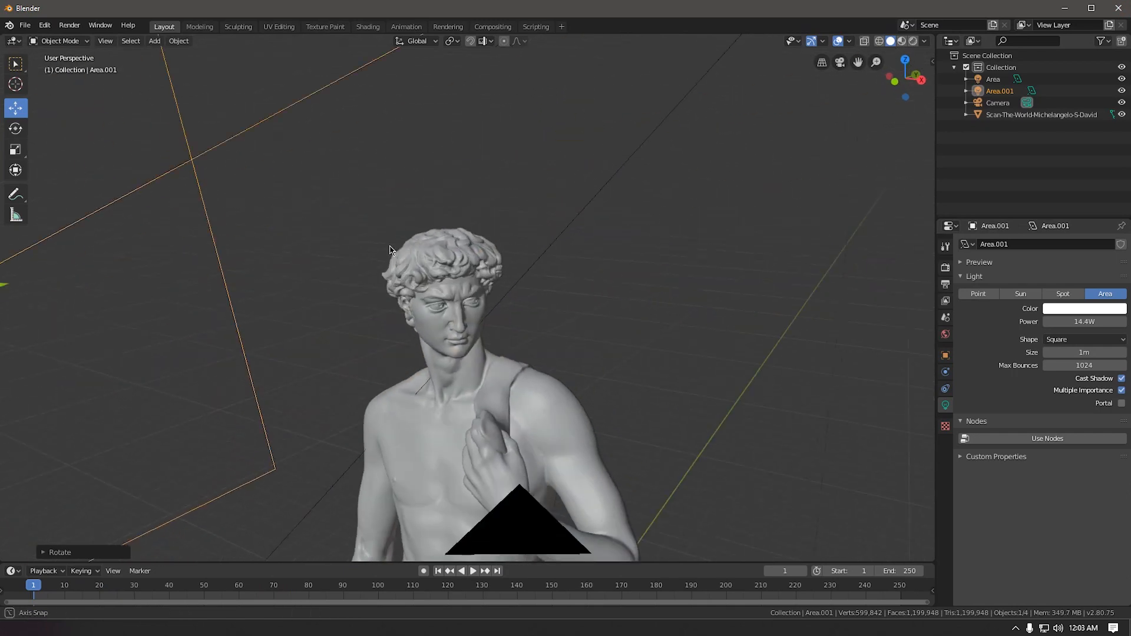
middle_click_drag(419, 267, 405, 267)
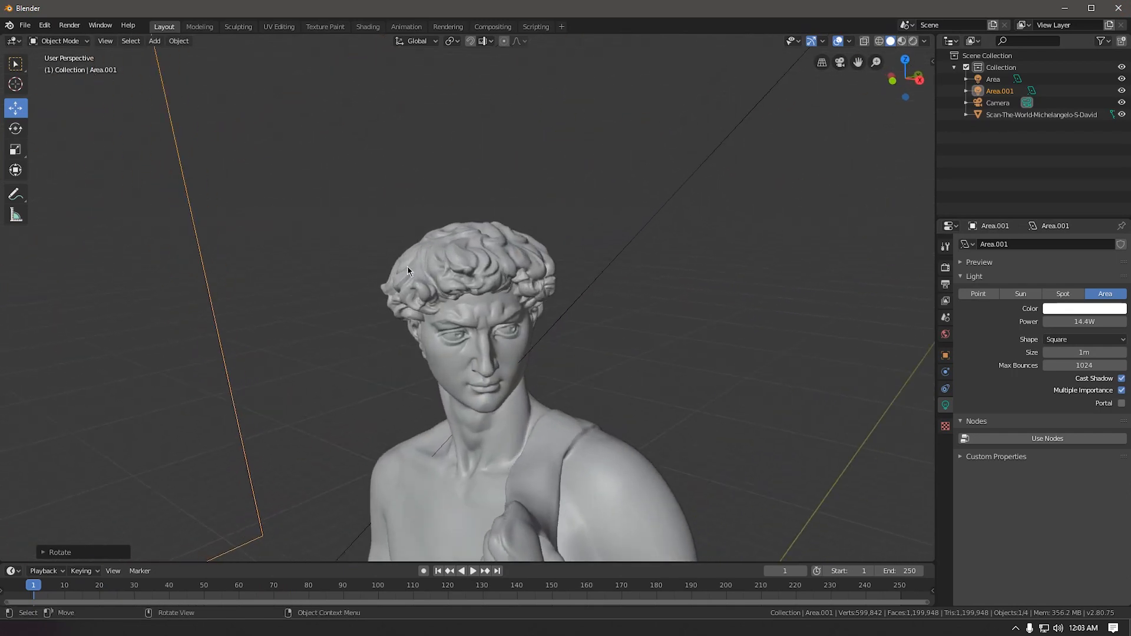
key("F12")
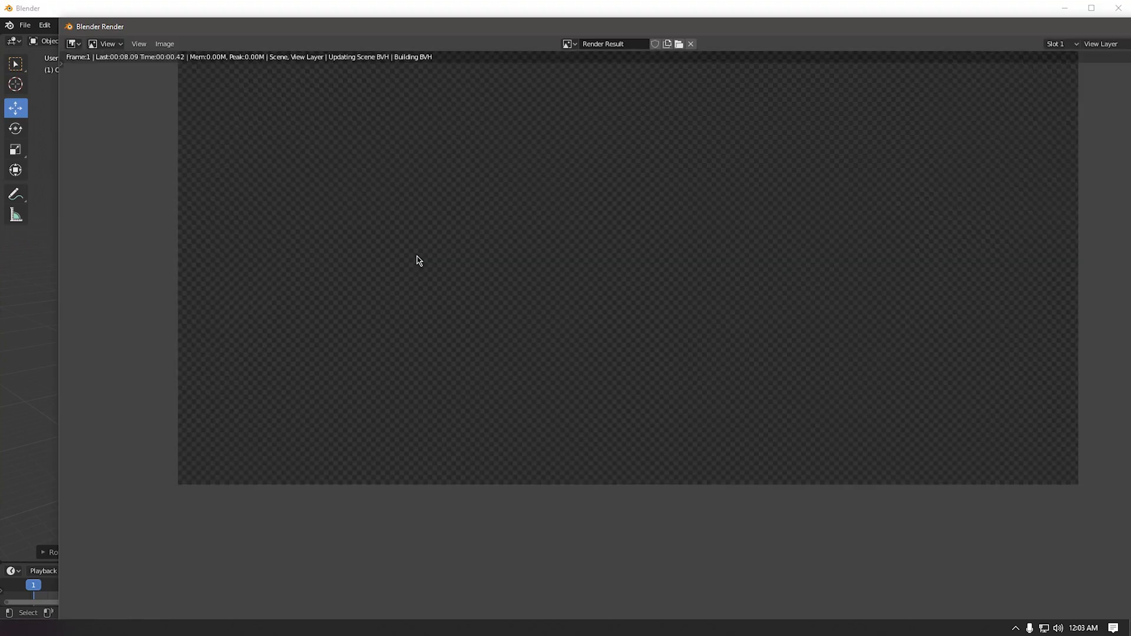
middle_click_drag(530, 306, 479, 348)
scroll(479, 349, "up", 2)
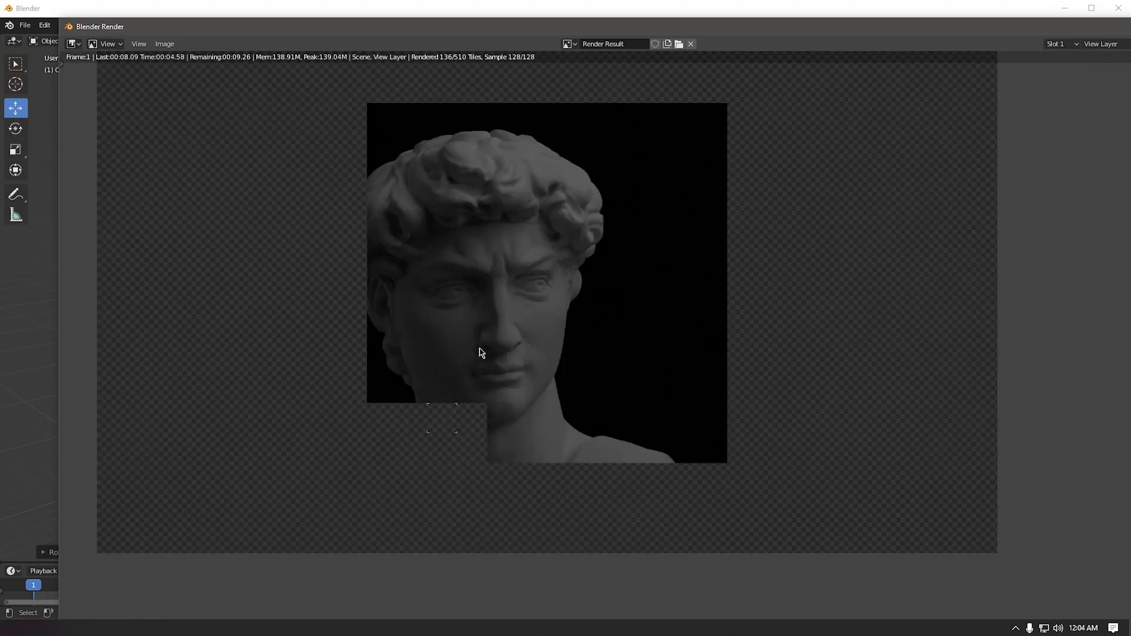
scroll(481, 352, "down", 1)
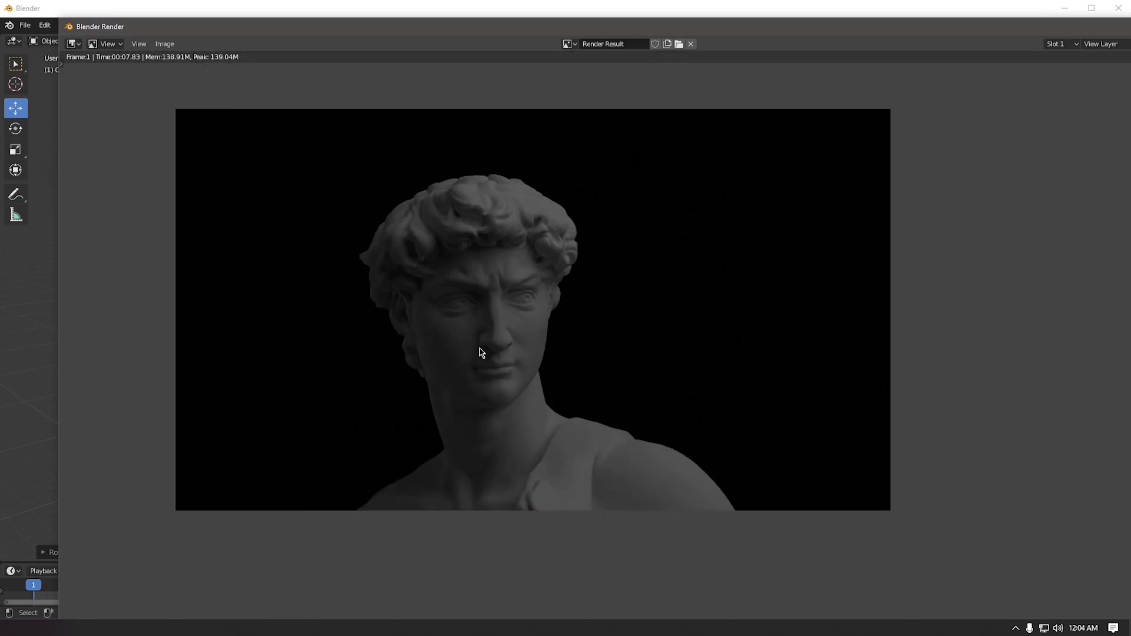
scroll(449, 392, "up", 3)
scroll(449, 392, "down", 3)
middle_click_drag(446, 387, 454, 394)
scroll(462, 391, "up", 3)
scroll(462, 391, "down", 3)
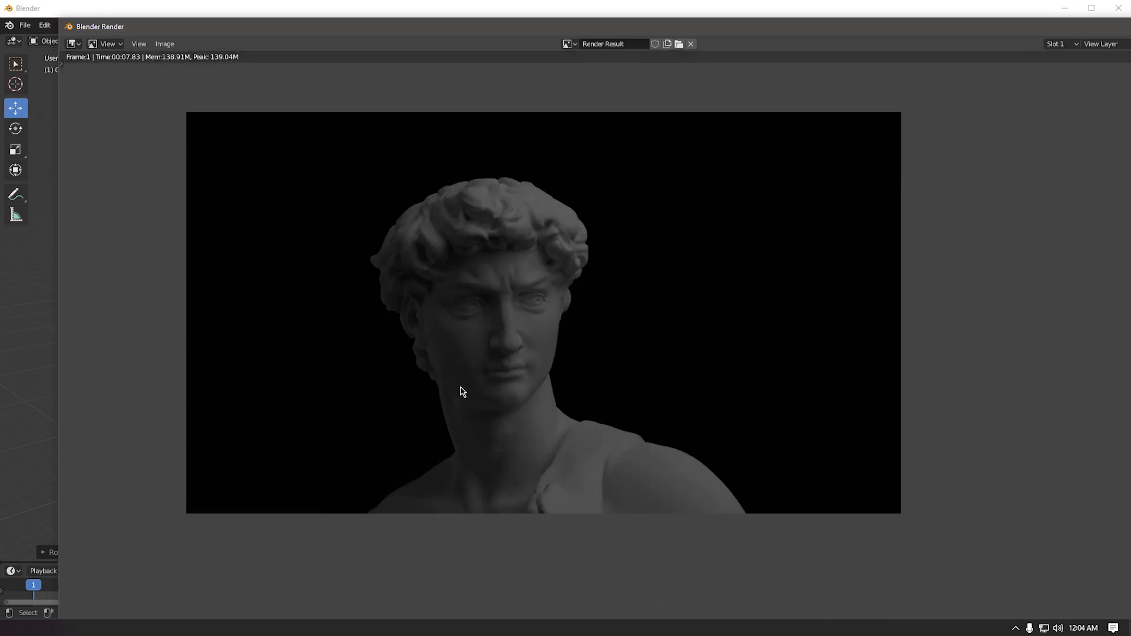
middle_click_drag(457, 403, 459, 405)
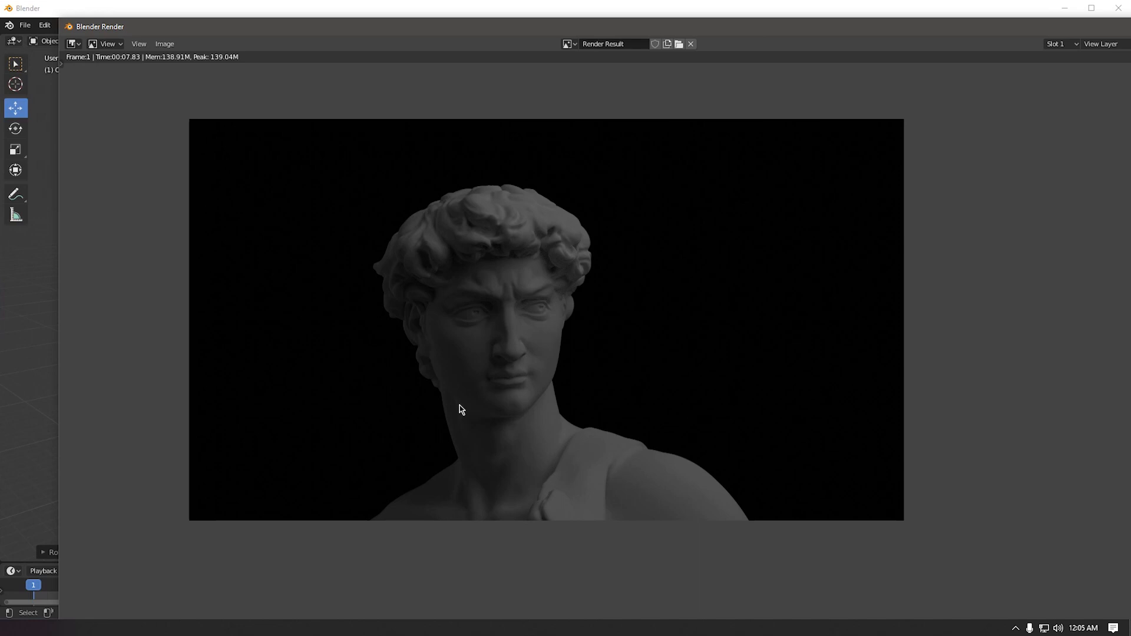
left_click(1118, 9)
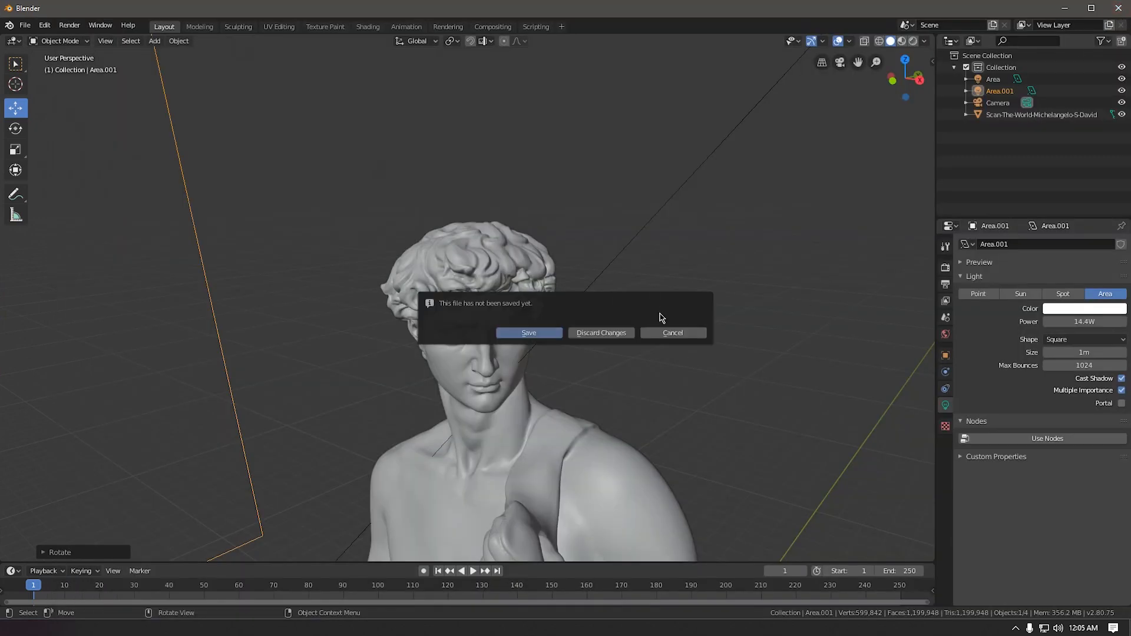
left_click(675, 331)
Set the fill light's color to pink (H 0.907, S 1.000), render the frame to check the tint, and return to the scene.
middle_click_drag(573, 379, 600, 345)
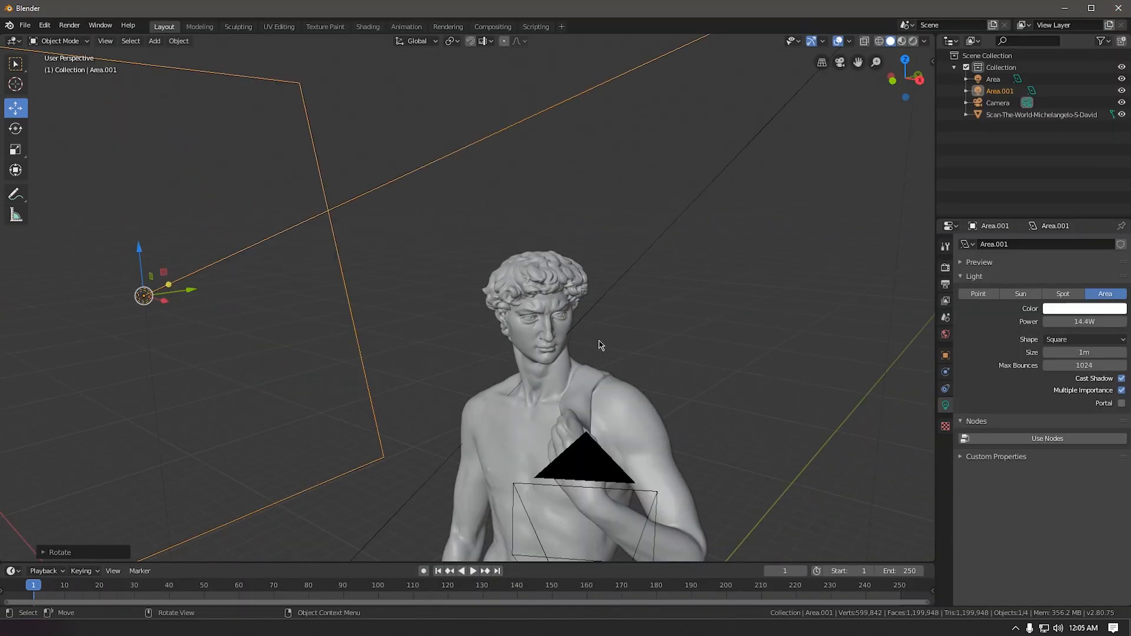
left_click(1090, 314)
left_click_drag(1069, 210, 1088, 231)
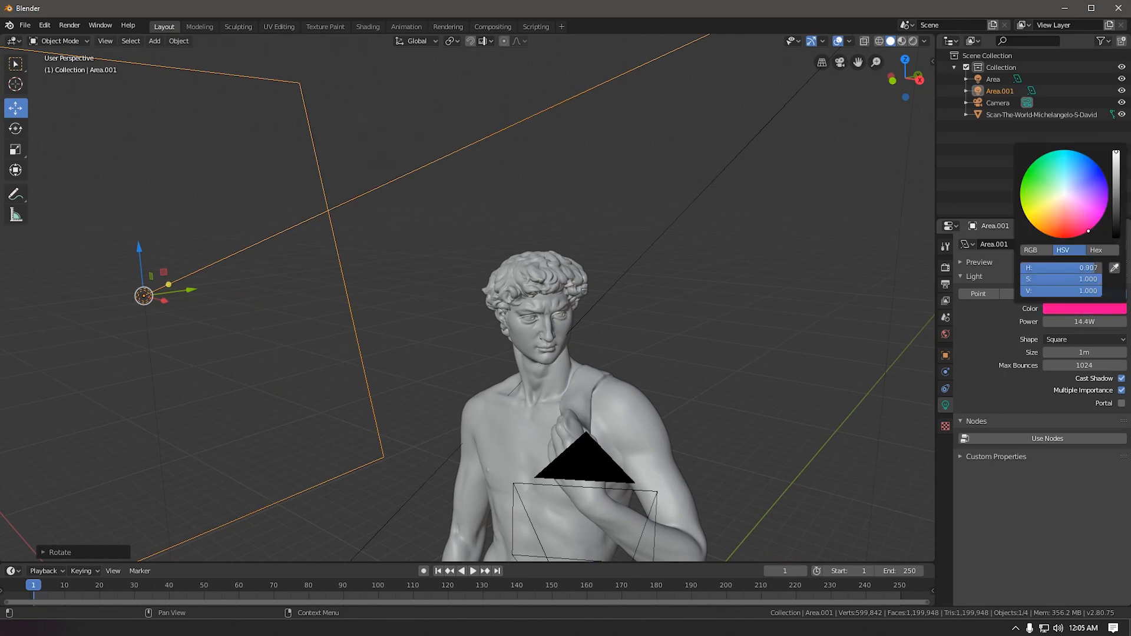
key("F12")
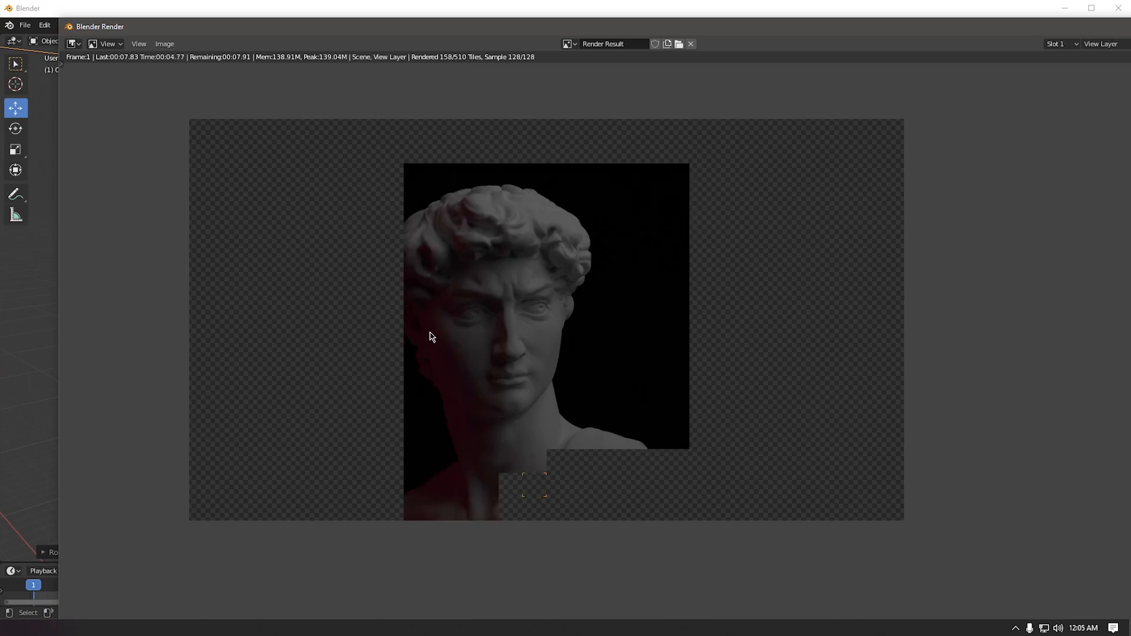
scroll(442, 361, "up", 4)
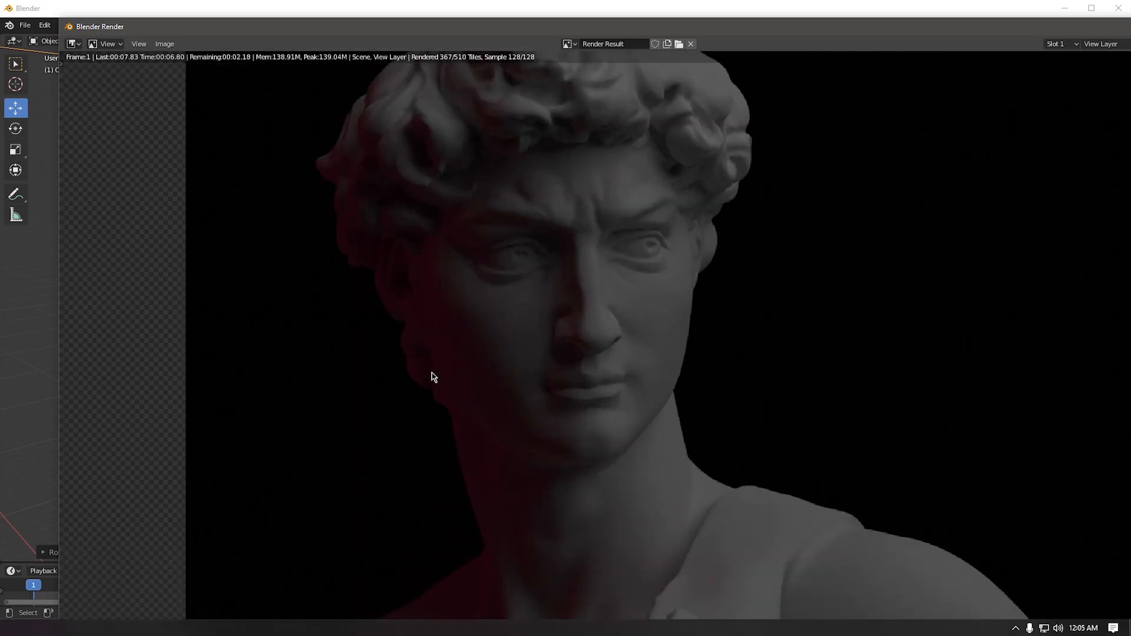
left_click(1117, 8)
left_click(676, 336)
Set the fill light's color to pale blue (H 0.645, S 0.371), render the frame to check the shadow side, and dismiss the render window.
middle_click_drag(648, 333, 1014, 328)
left_click(1073, 311)
left_click_drag(1095, 183, 1076, 184)
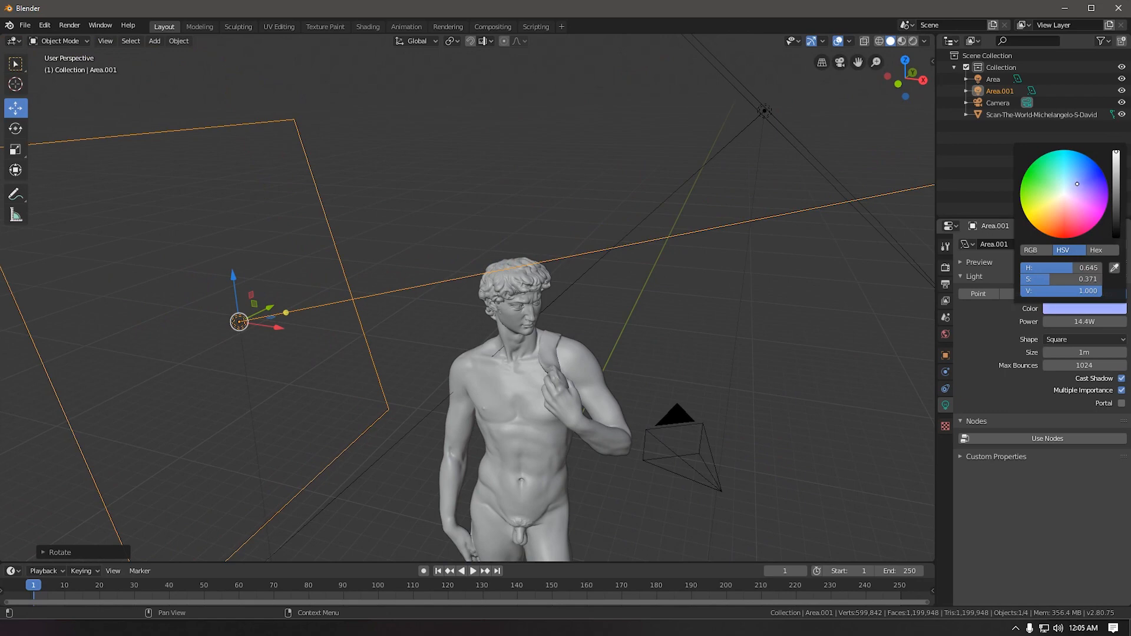
key("F12")
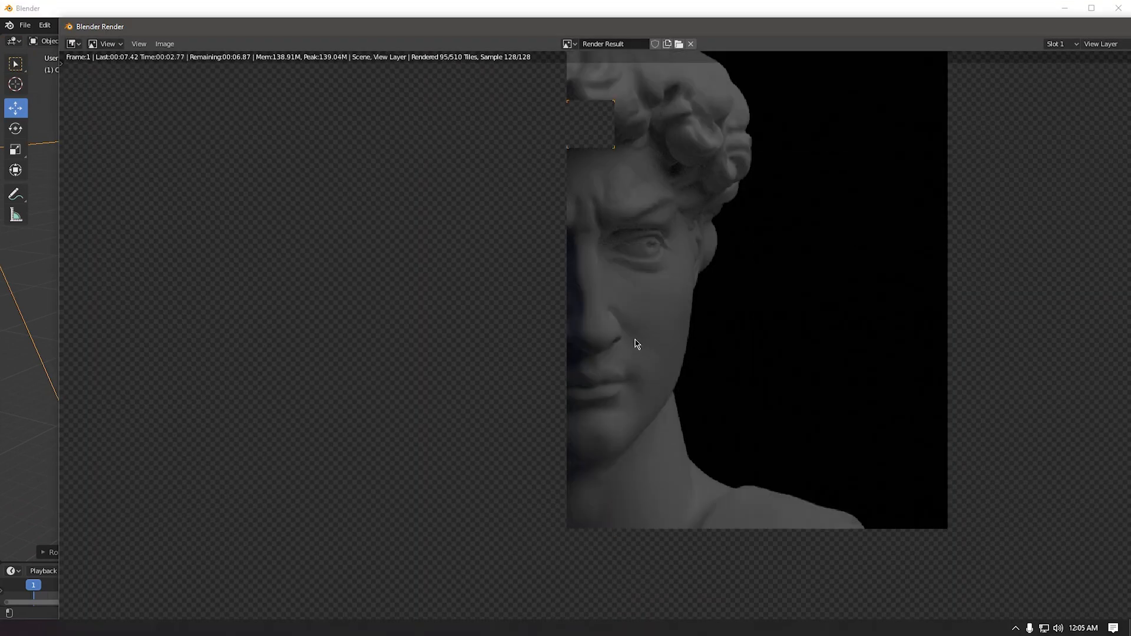
scroll(624, 330, "down", 1)
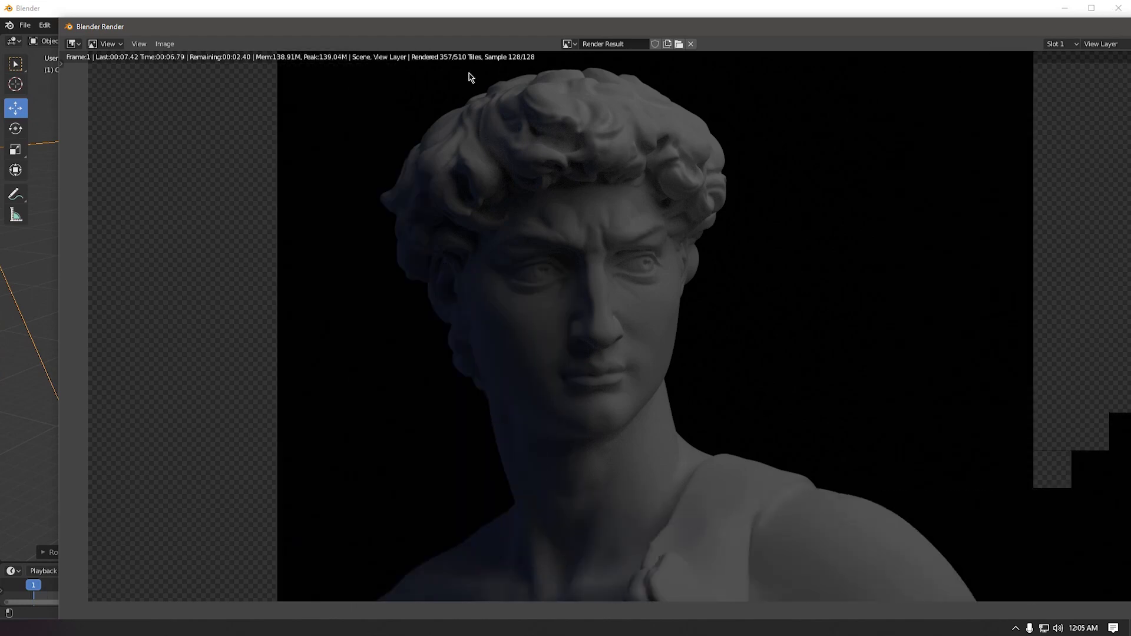
left_click_drag(501, 29, 1126, 117)
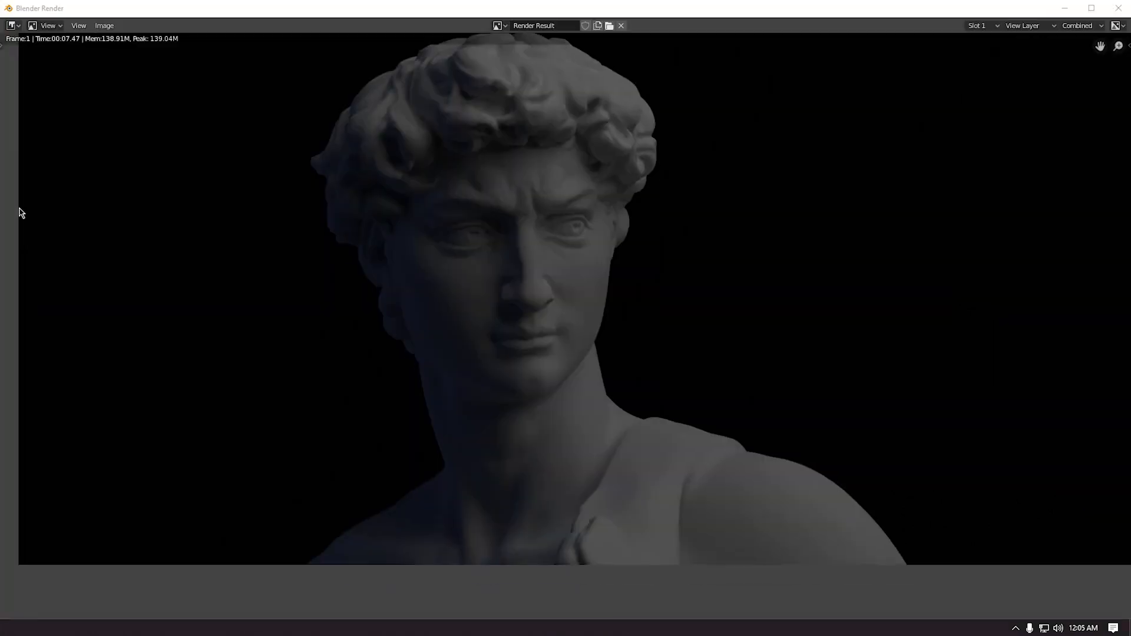
left_click(436, 287)
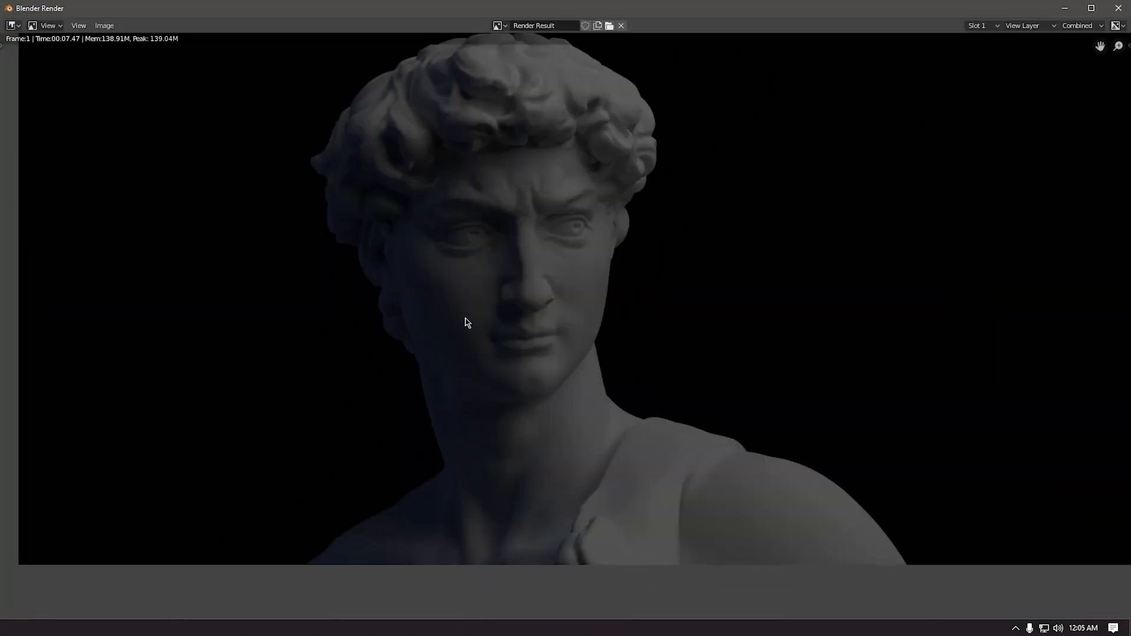
scroll(457, 308, "down", 2)
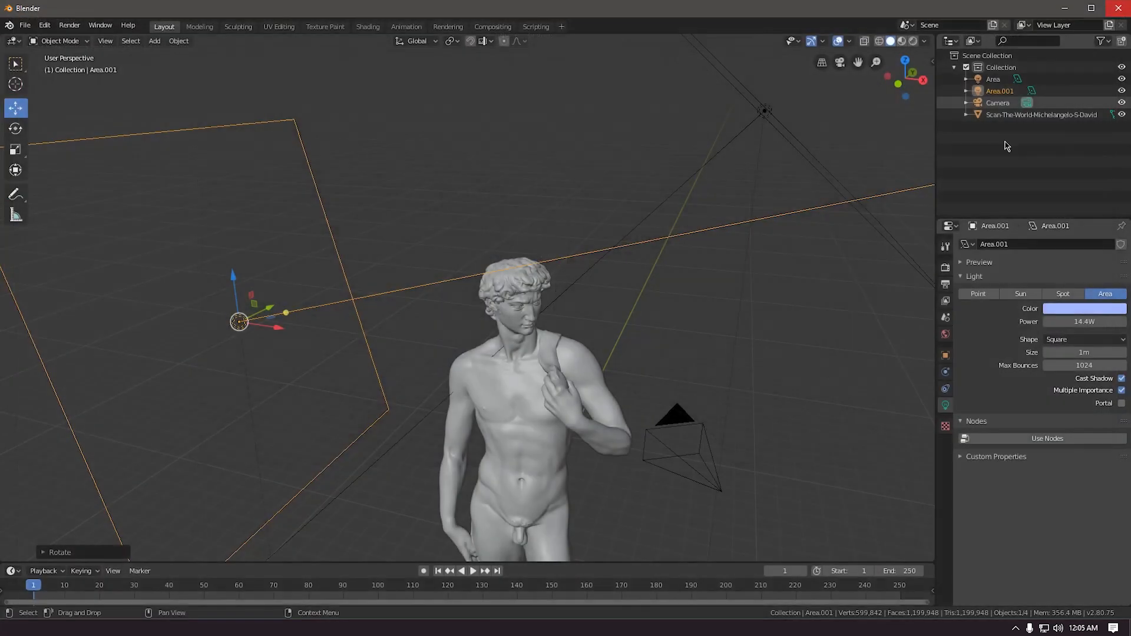
left_click(1117, 8)
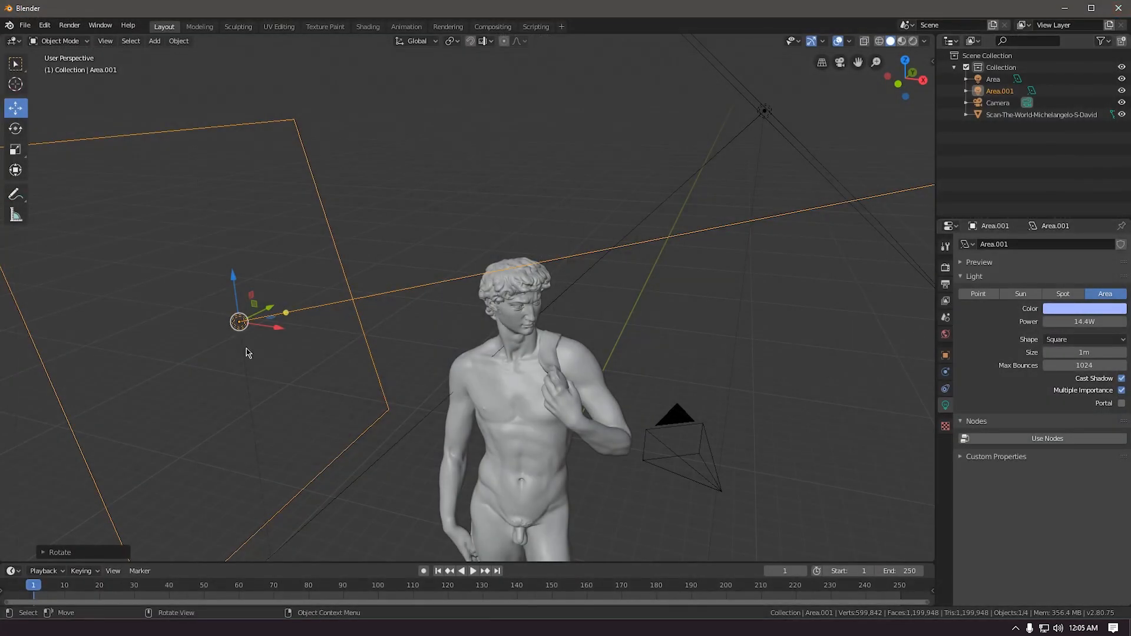
Set the fill light's color to red (H 0.992, S 1.000) and the key light's color to pink (H 0.928, S 1.000).
left_click(1083, 308)
left_click_drag(1066, 237, 1069, 238)
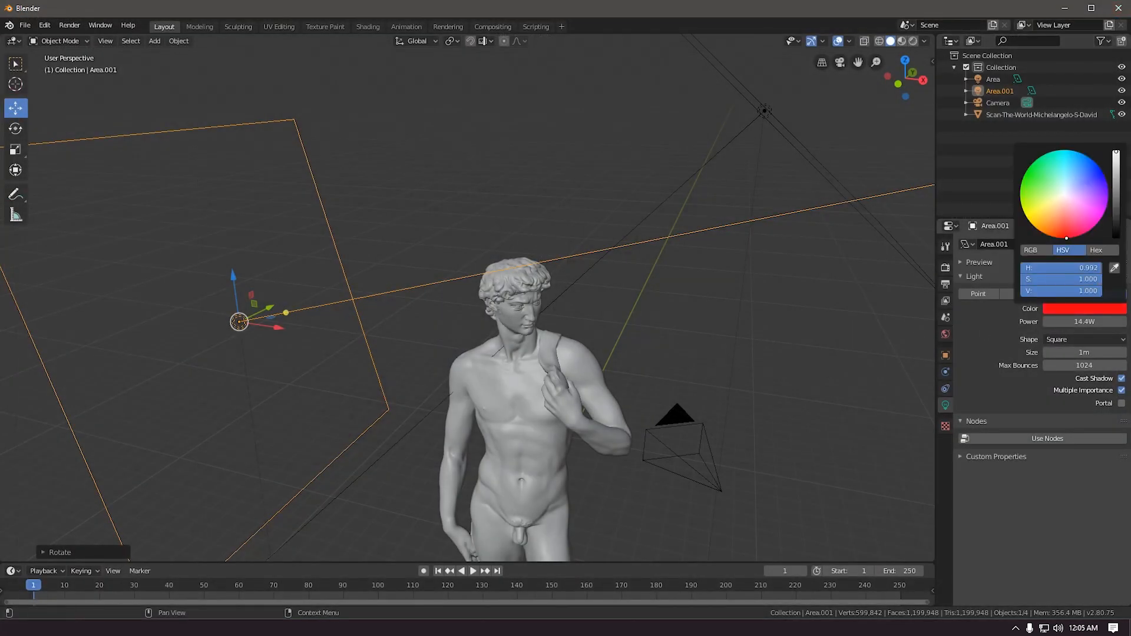
left_click(765, 110)
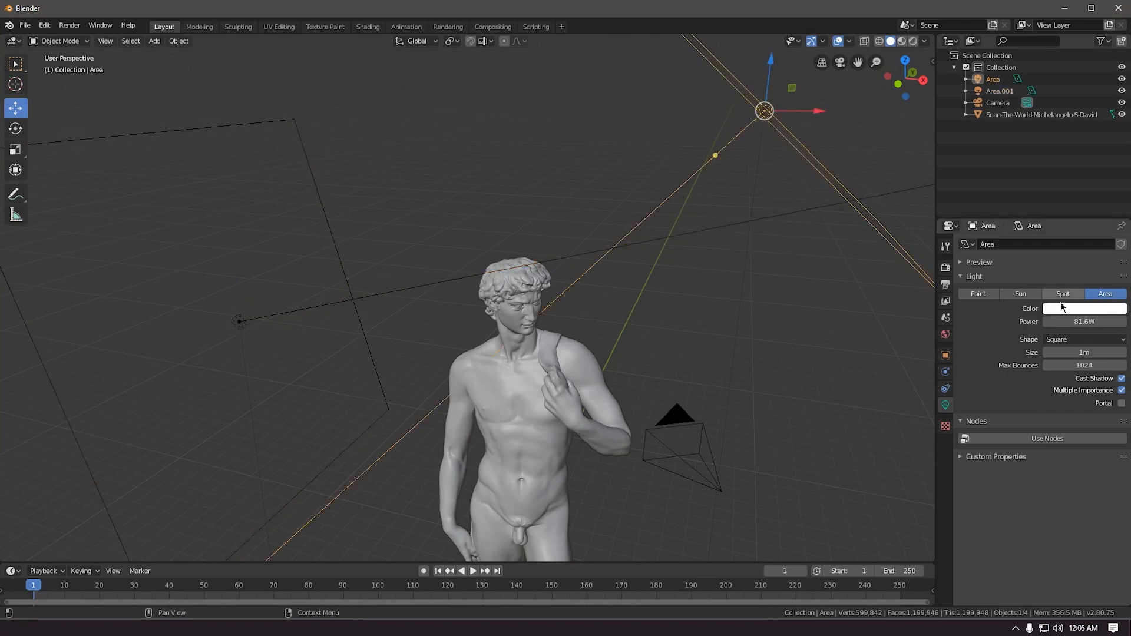
left_click(1063, 306)
left_click(1086, 231)
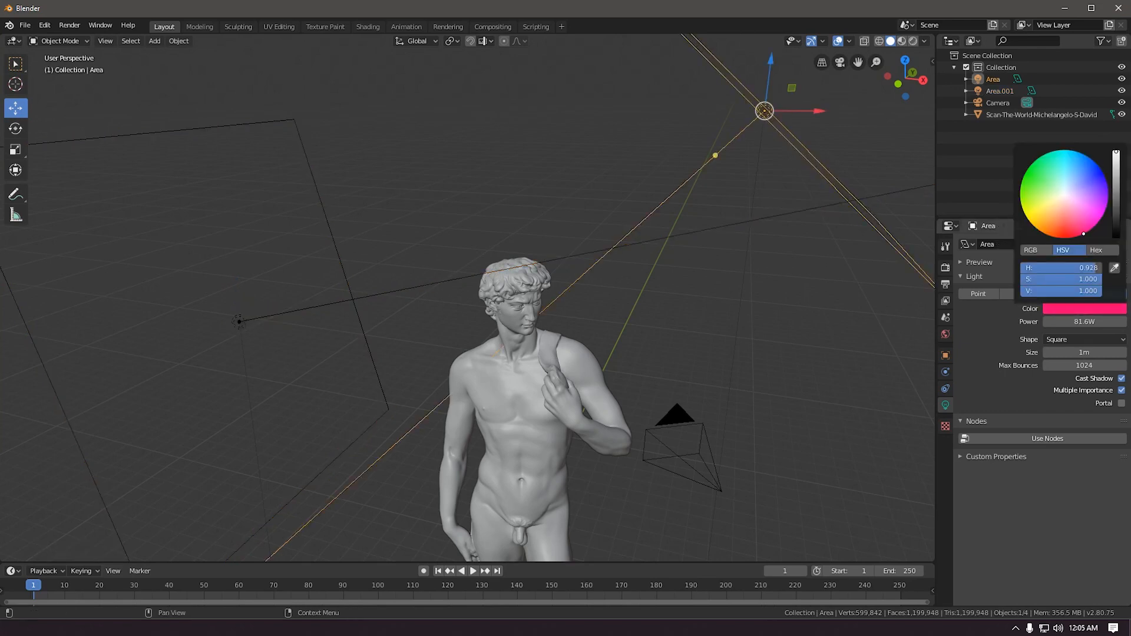
Render the frame with the red and pink lights, examine the statue's head and shoulders, and dismiss the render window.
key("F12")
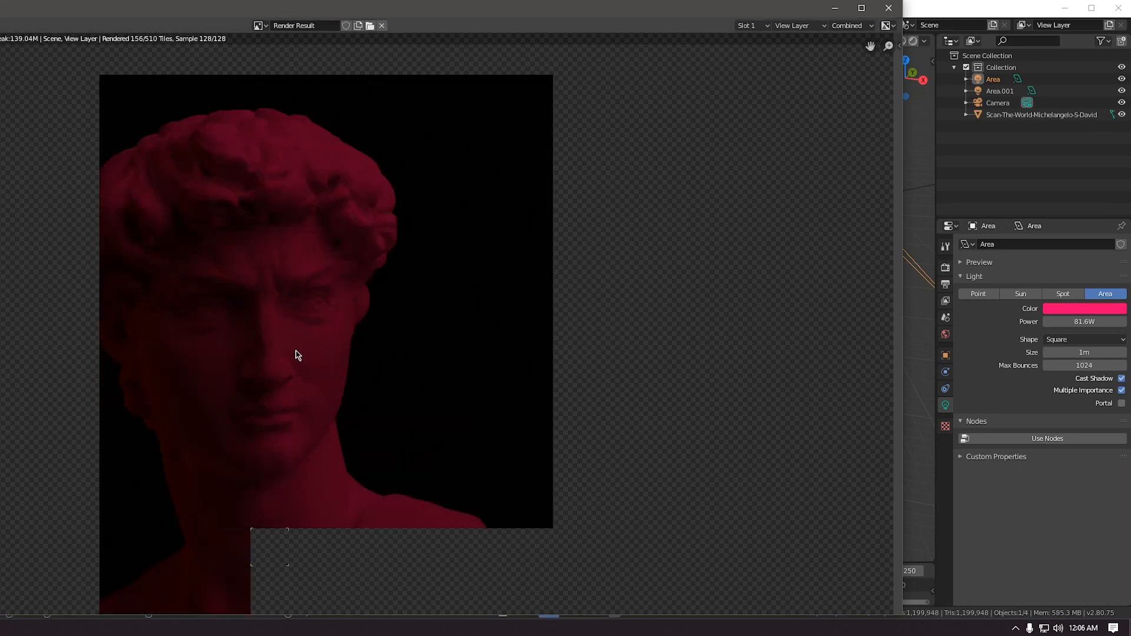
scroll(297, 354, "down", 2)
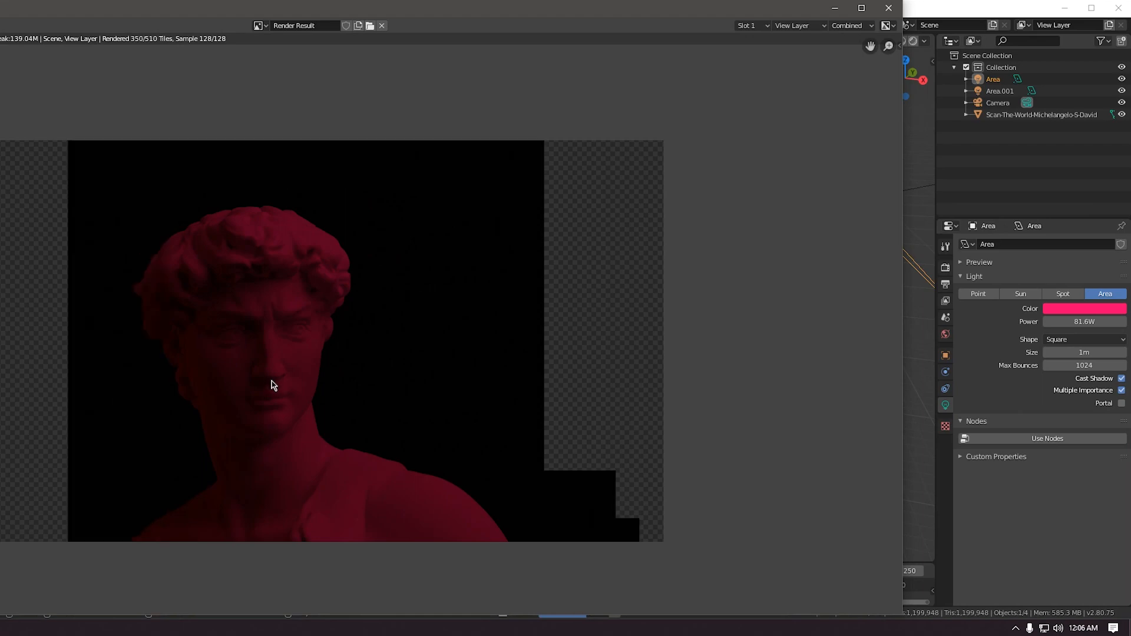
double_click(115, 12)
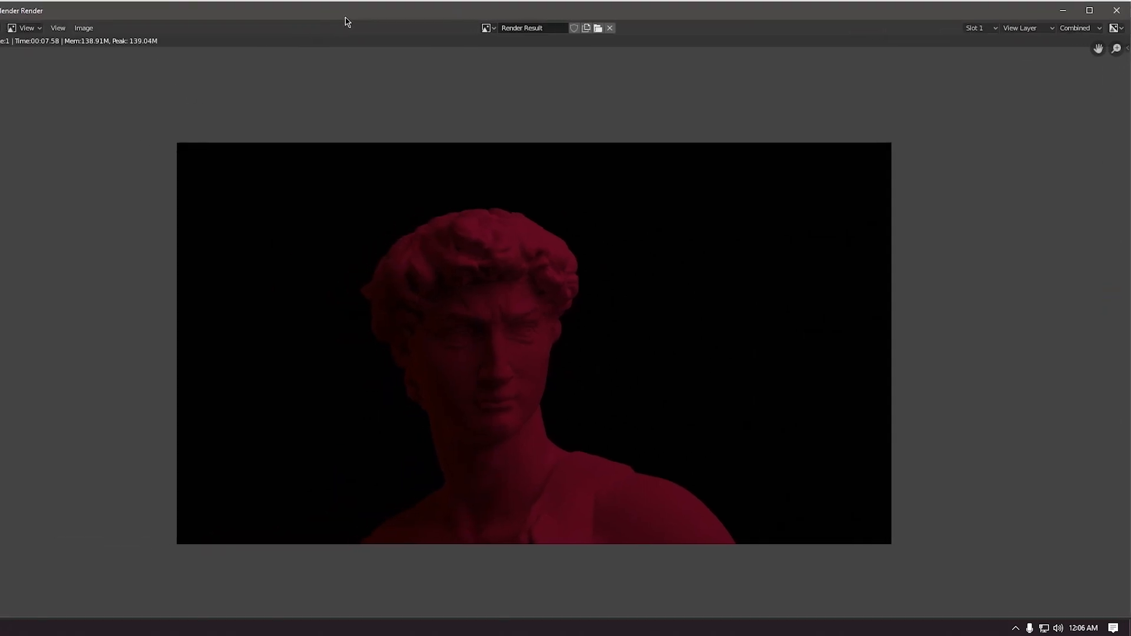
scroll(361, 381, "up", 2)
scroll(366, 381, "down", 2)
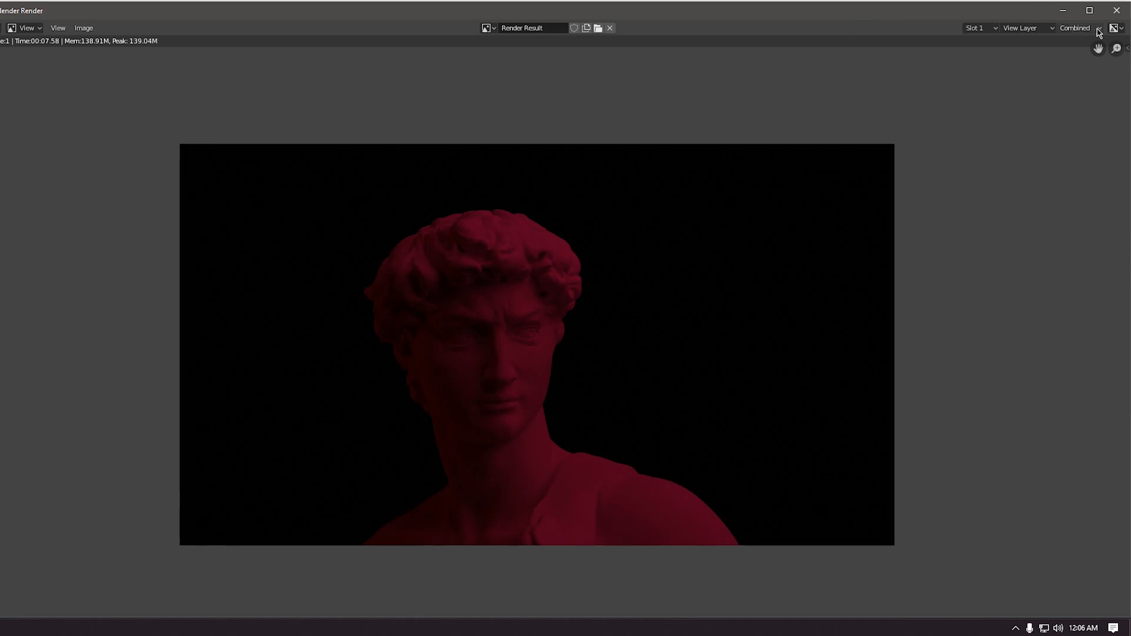
left_click(1115, 11)
key("z")
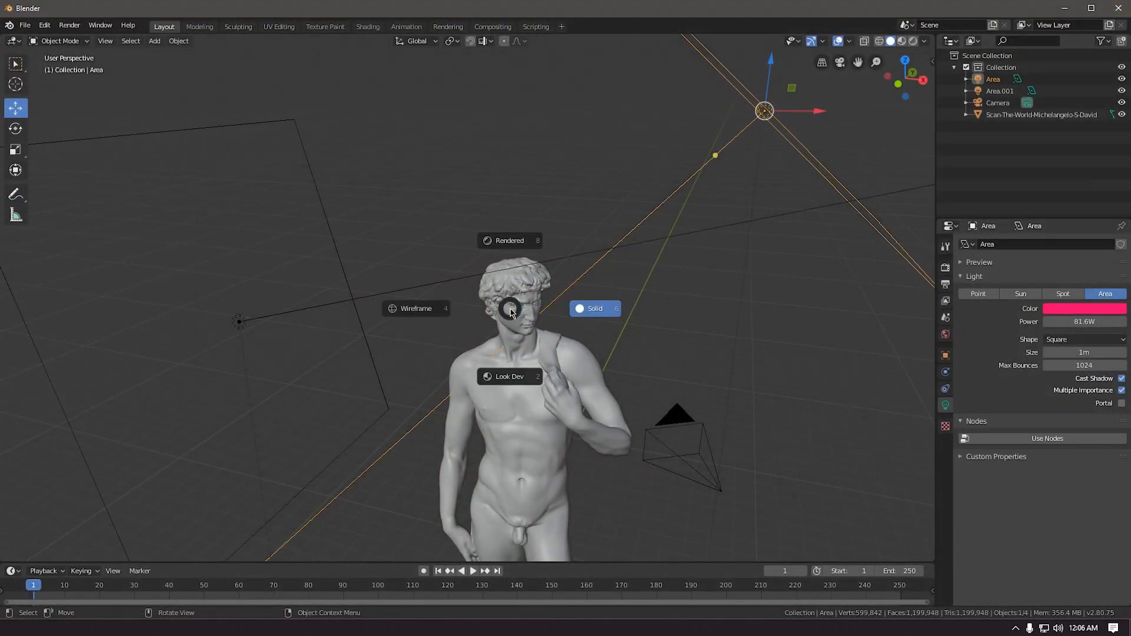
left_click(345, 209)
key("z")
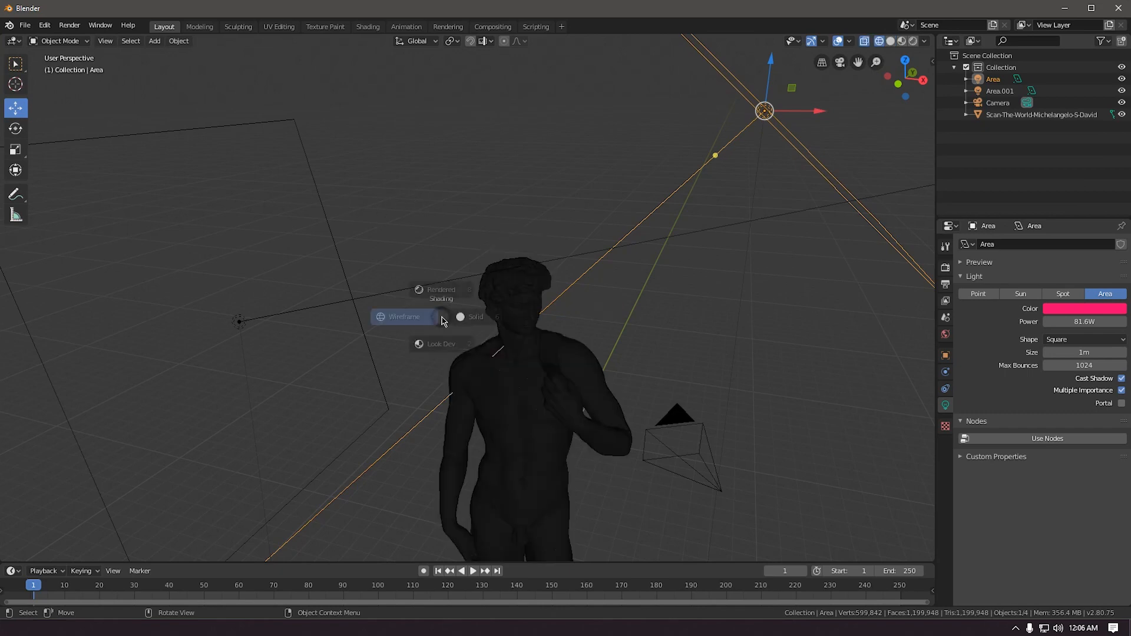
left_click(523, 304)
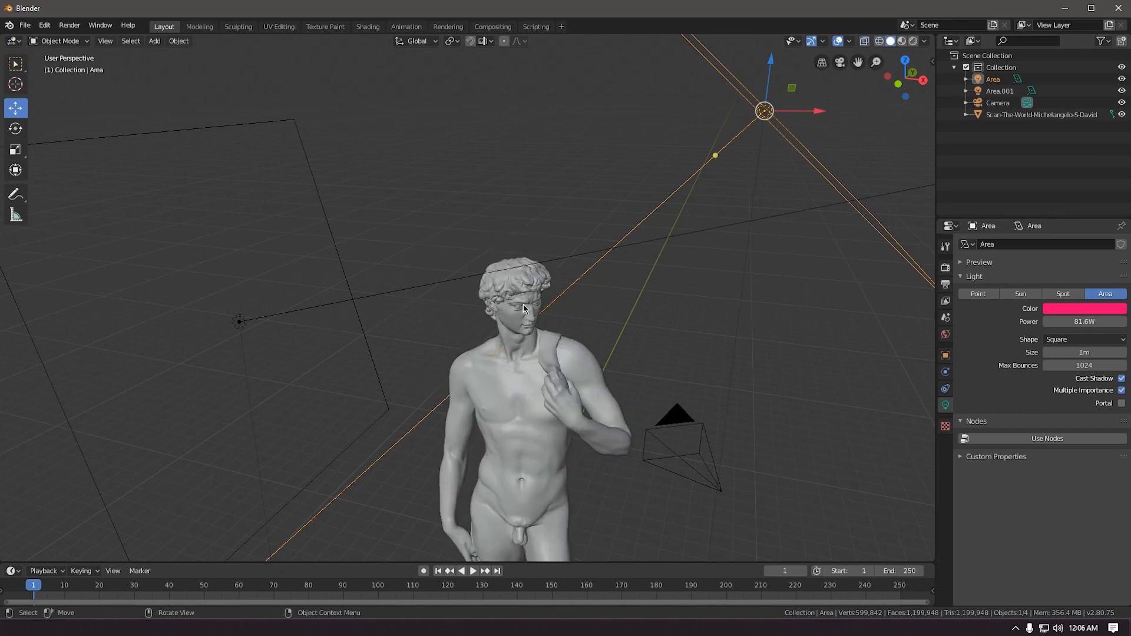
Place the 3D cursor on the cheek below the statue's eye, add a cube there, and scale it down to a small block.
right_click(523, 304, "shift")
scroll(522, 306, "up", 6)
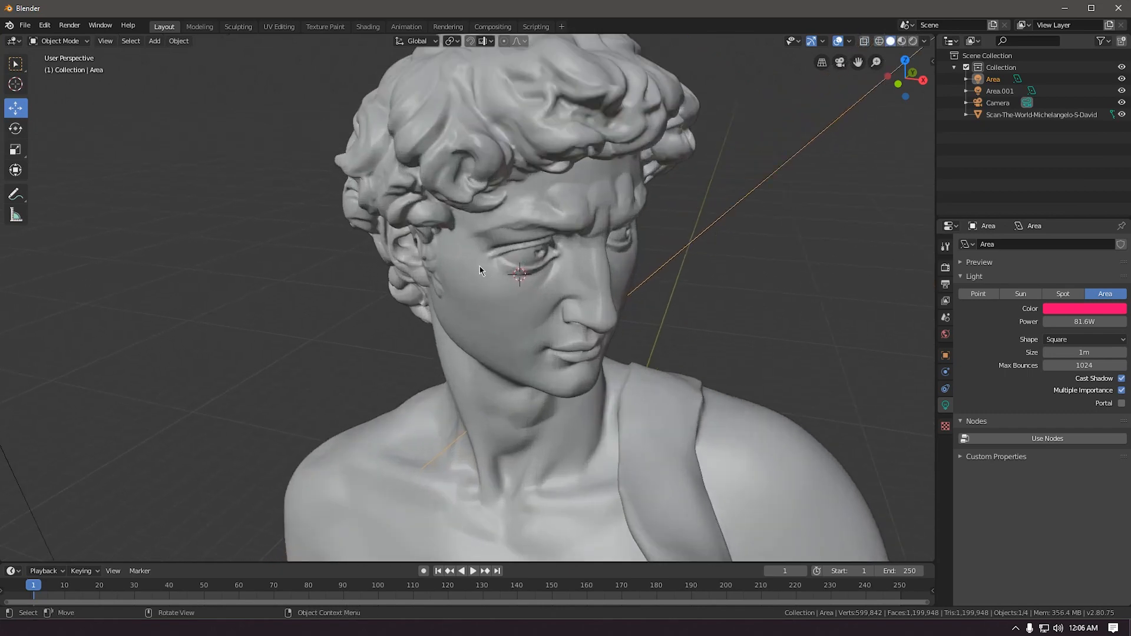
key("shift+a")
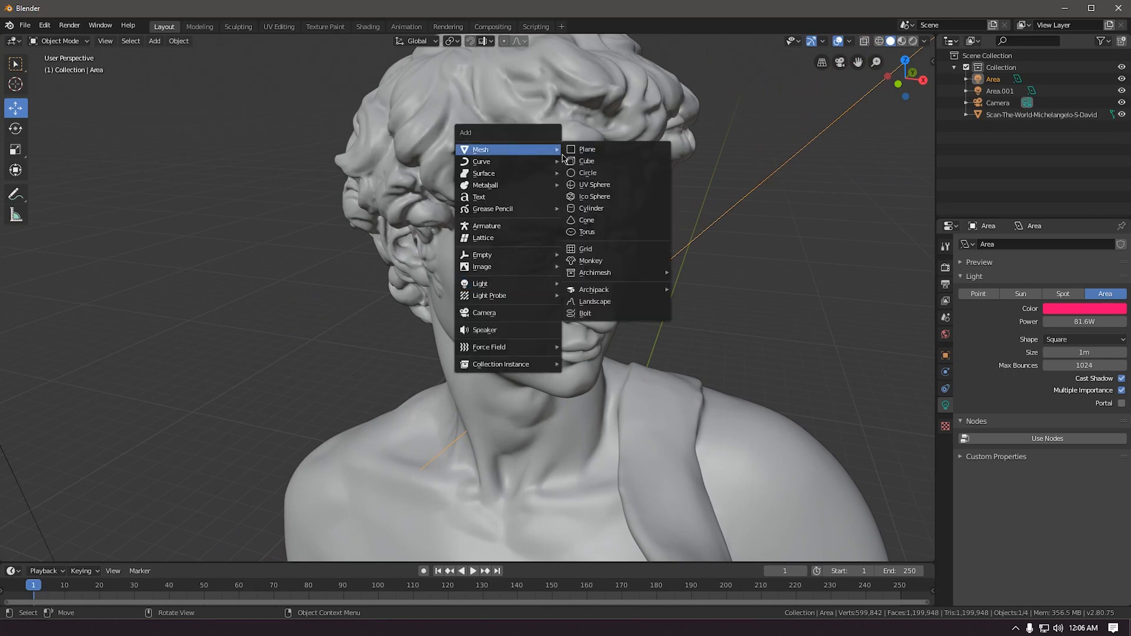
left_click(583, 161)
key("s")
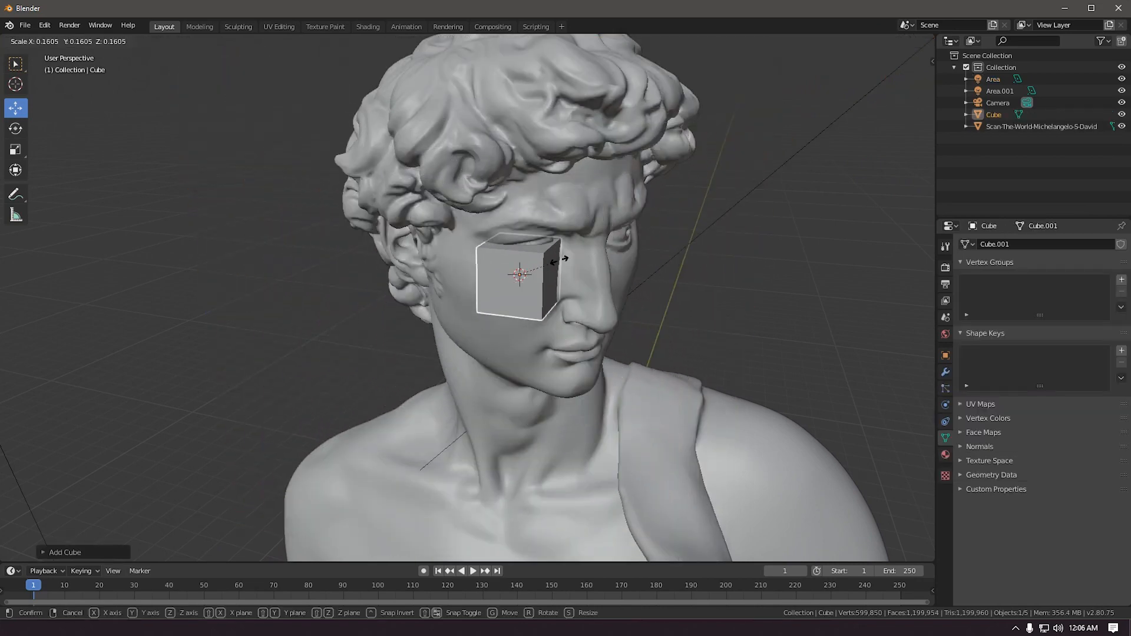
left_click(514, 298)
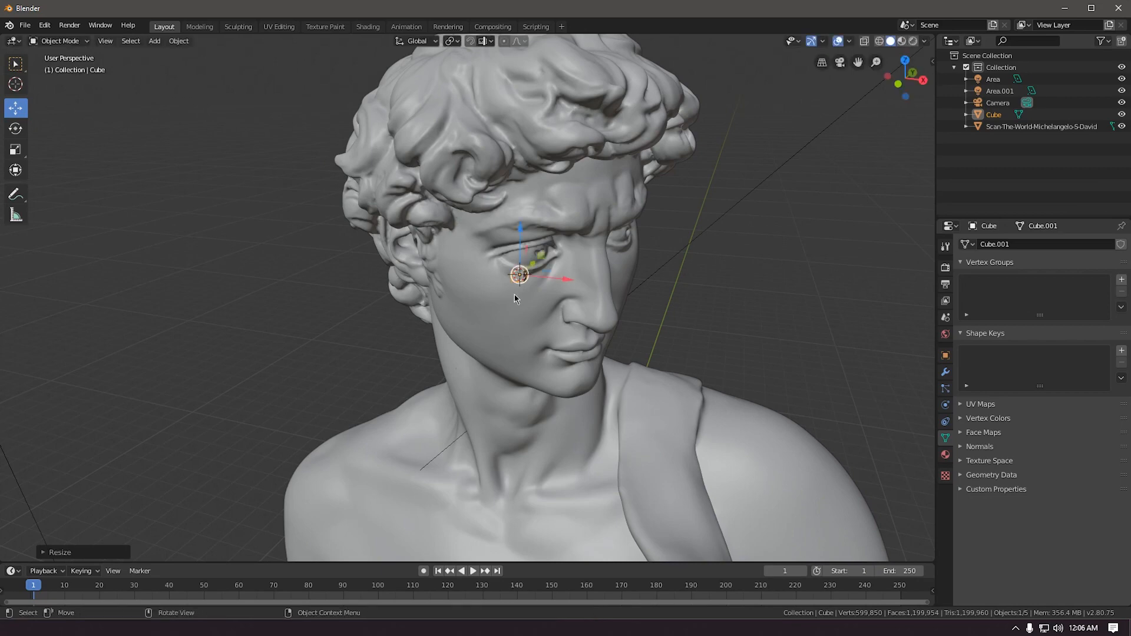
Move the small cube along X across the cheek beneath the eye.
middle_click_drag(514, 296, 490, 313)
scroll(491, 312, "up", 4)
middle_click_drag(532, 288, 546, 223)
mouse_move(573, 187)
middle_mouse_down()
mouse_move(606, 245)
mouse_move(565, 182)
middle_mouse_up()
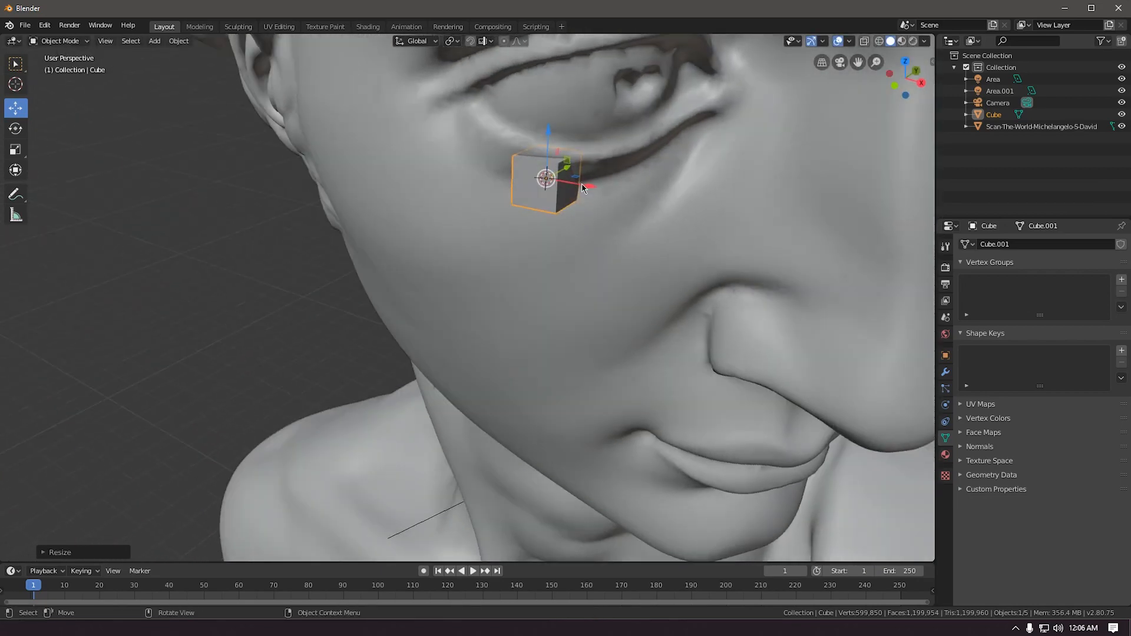
key("g")
key("x")
left_click(669, 214)
Rotate the cube about -42° around the Z axis and move it along X toward the outer cheek.
middle_click_drag(669, 215, 615, 244)
key("r")
key("z")
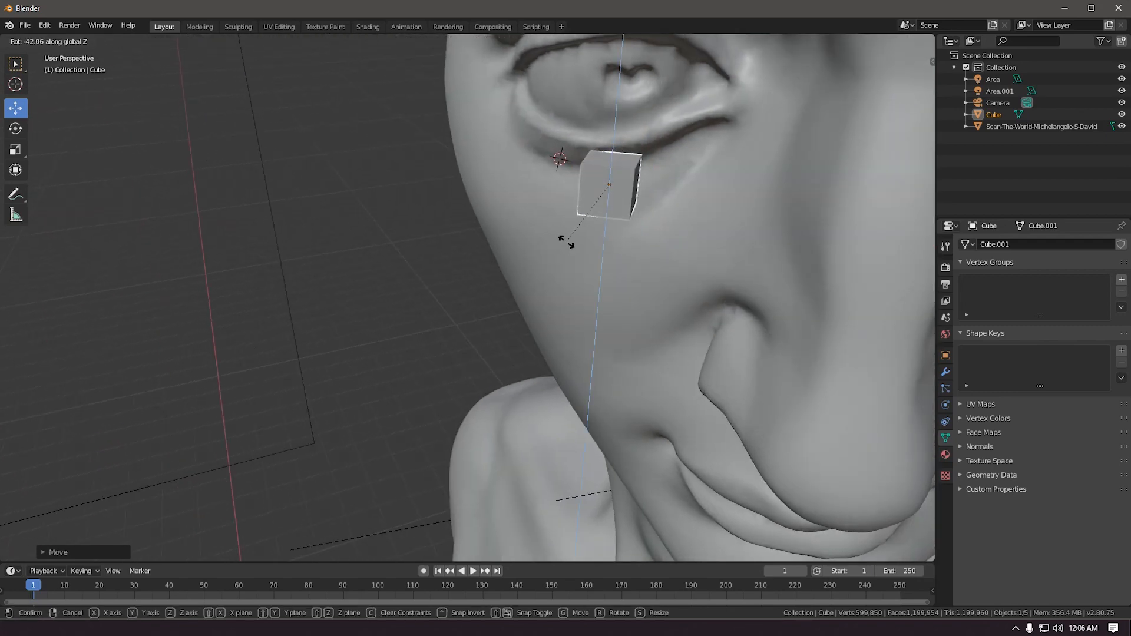
left_click(570, 242)
left_click_drag(628, 196, 581, 182)
Rotate the cube around the Y and X axes until it stands as a diamond on the cheek, and adjust its position.
key("r")
key("y")
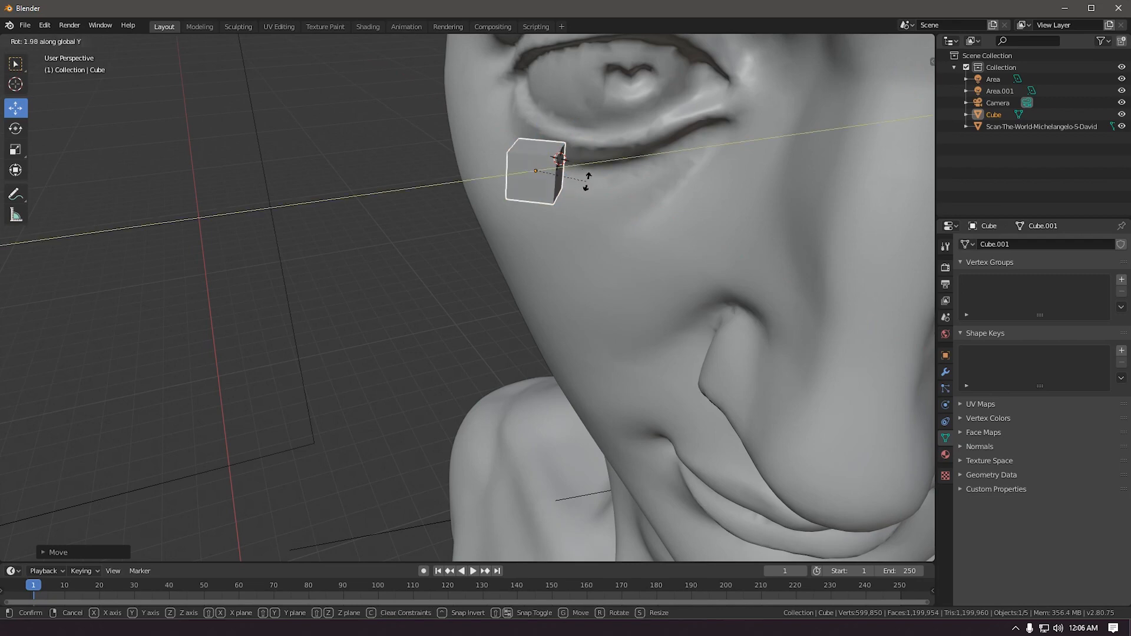
left_click(566, 203)
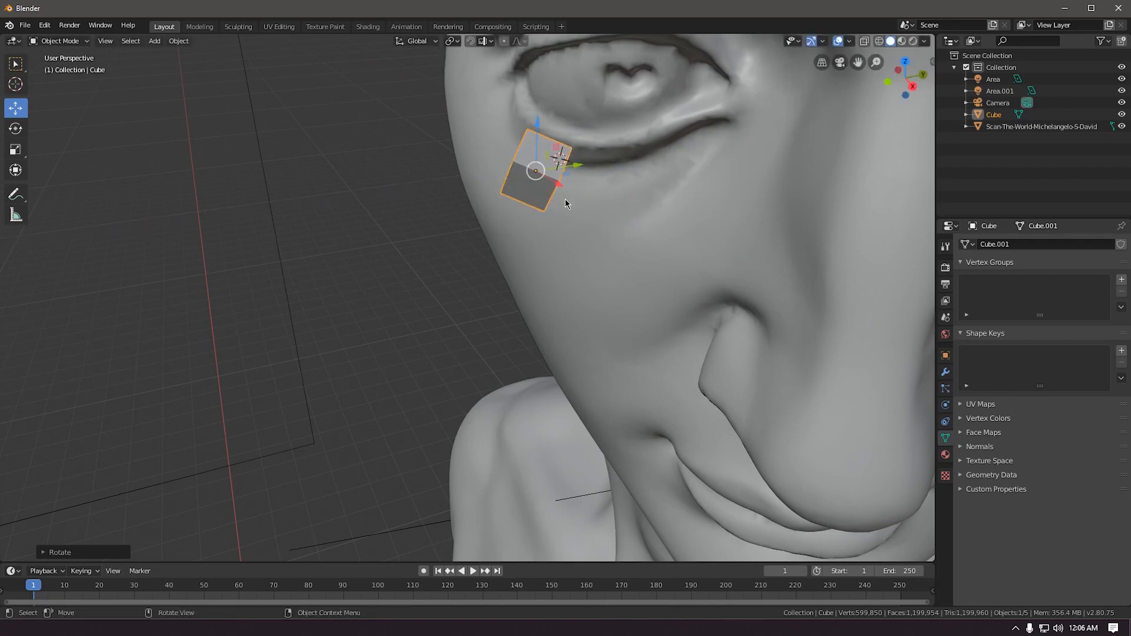
key("r")
key("x")
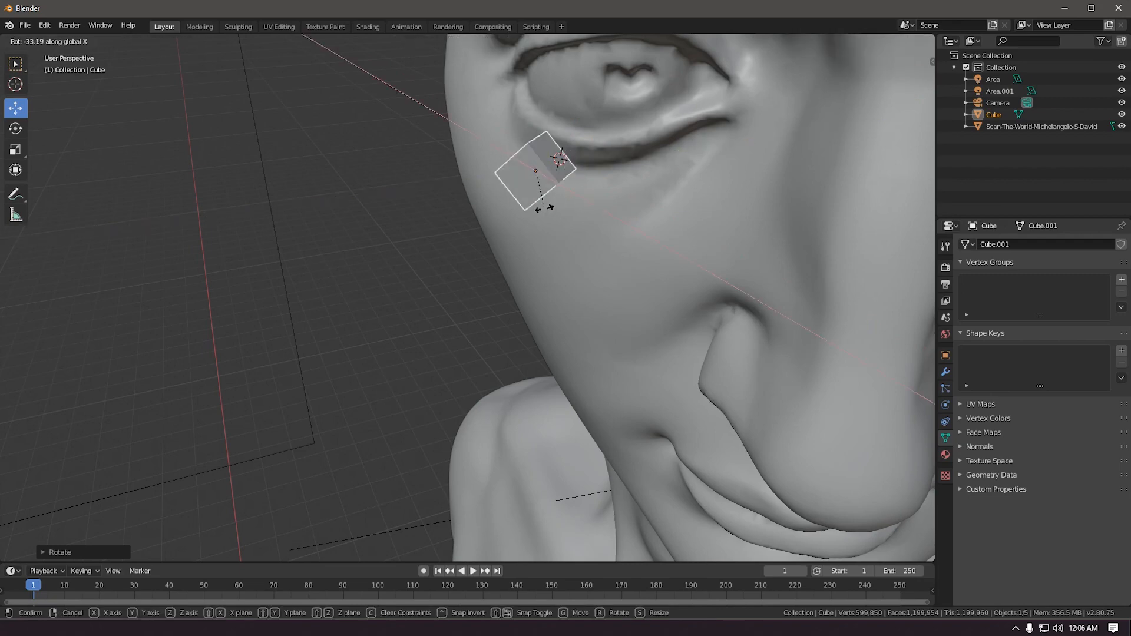
left_click(540, 214)
middle_click_drag(541, 213, 569, 175)
scroll(521, 168, "up", 2)
left_click_drag(514, 144, 492, 158)
In Edit Mode, select the cube face pointing up toward the nose bridge and extrude it about 0.32 m into a diagonal bar across the eye.
key("Tab")
scroll(476, 142, "up", 1)
scroll(476, 142, "up", 3)
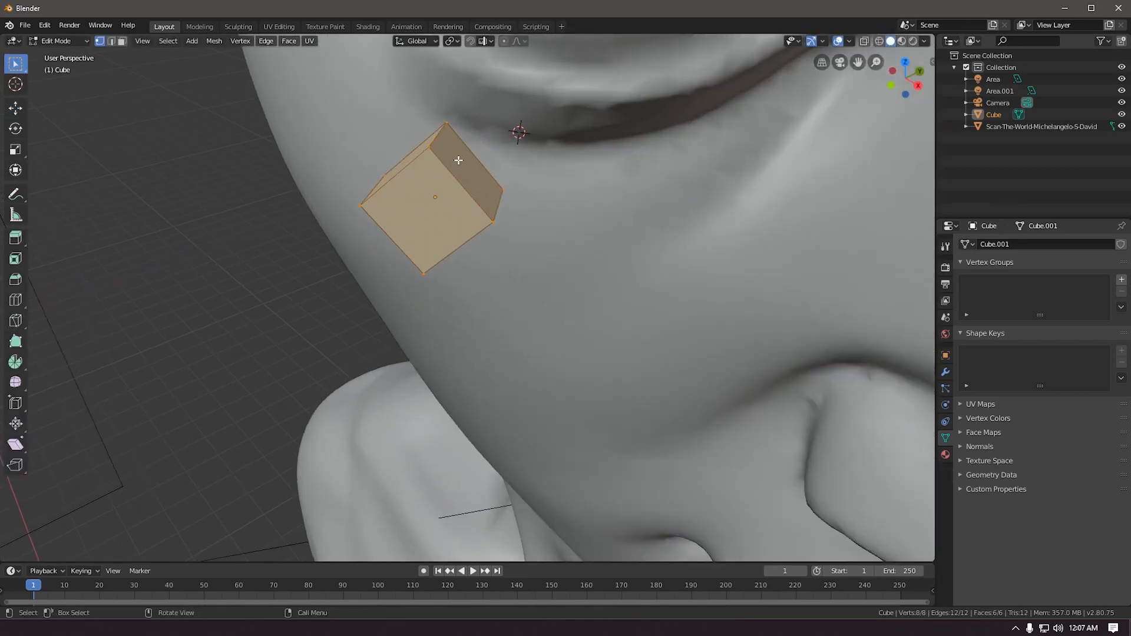
key("3")
left_click(458, 160)
mouse_move(458, 161)
middle_mouse_down()
mouse_move(416, 197)
mouse_move(444, 166)
middle_mouse_up()
scroll(416, 197, "down", 3)
key("shift+space")
left_click(406, 188)
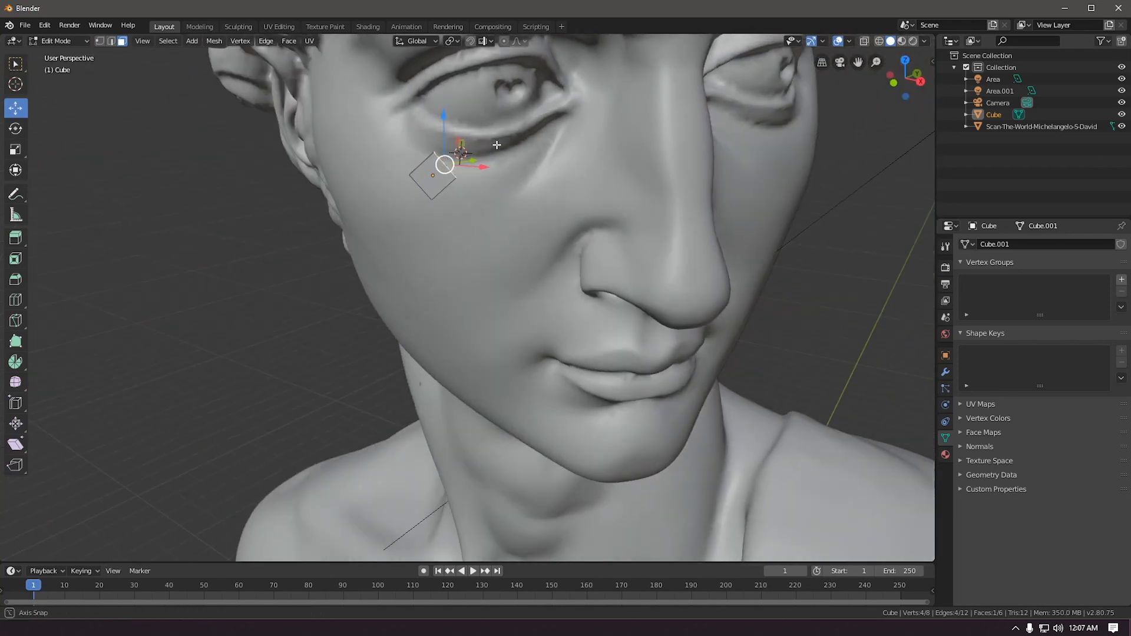
key("e")
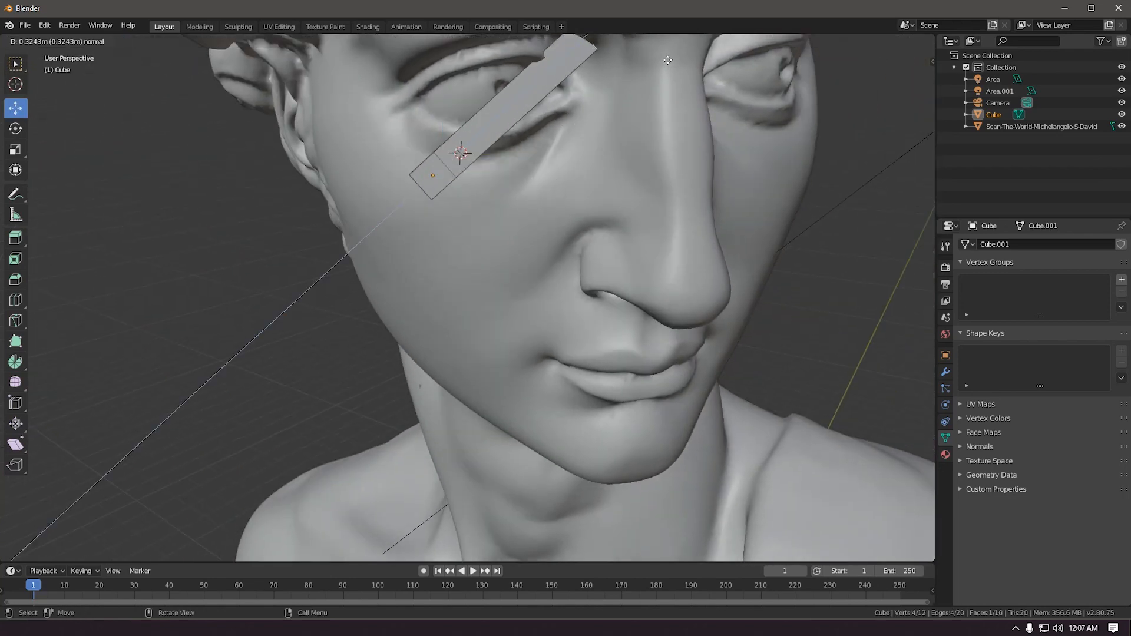
left_click(660, 63)
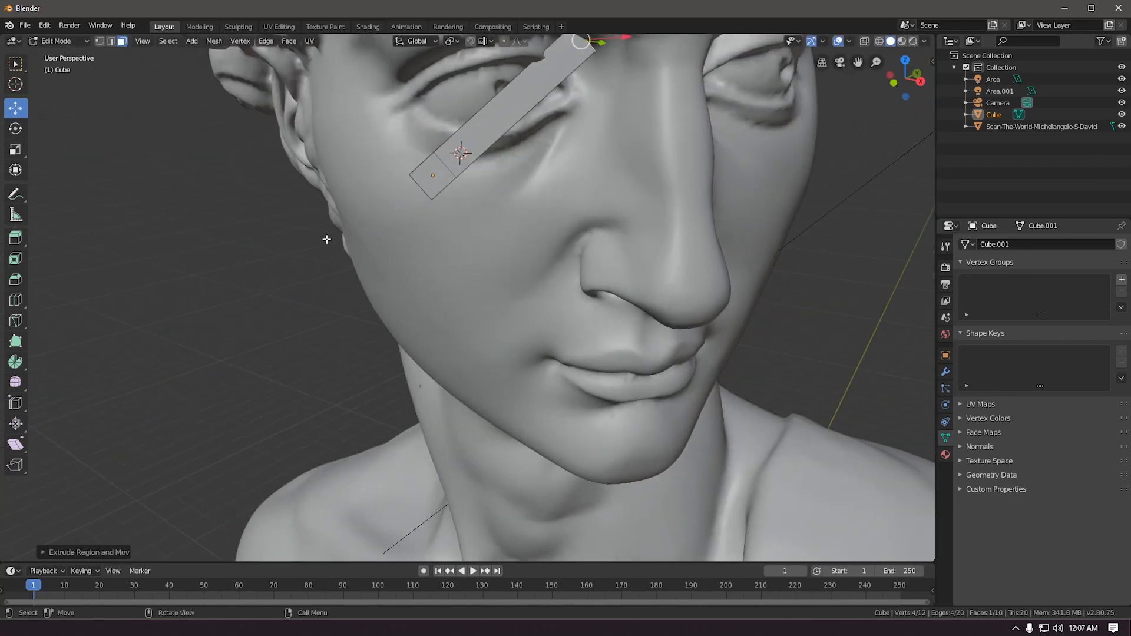
Return to Object Mode and move the bar so that it lies diagonally in front of the eye.
key("Tab")
middle_click_drag(325, 242, 438, 230)
left_click_drag(320, 156, 378, 167)
middle_click_drag(493, 172, 289, 295)
left_click_drag(239, 298, 309, 290)
middle_click_drag(309, 290, 280, 313)
key("g")
key("x")
left_click(377, 303)
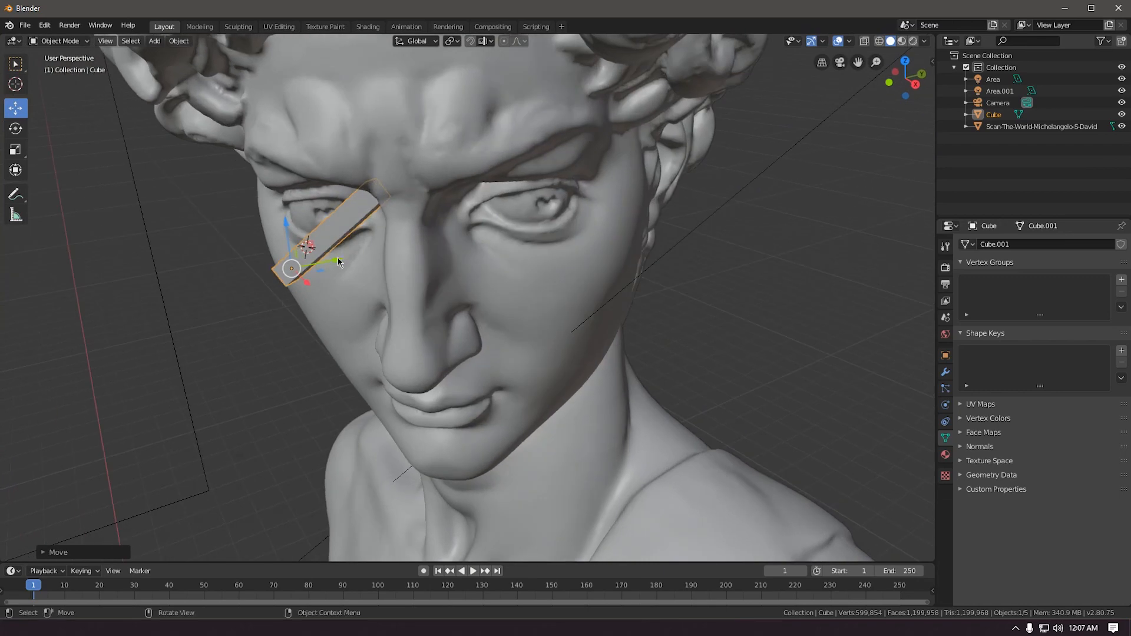
Shift the bar along X over the eye, comparing with its former position by undoing and redoing the move.
key("g")
key("x")
left_click(316, 264)
middle_click_drag(317, 264, 389, 243)
key("ctrl+z")
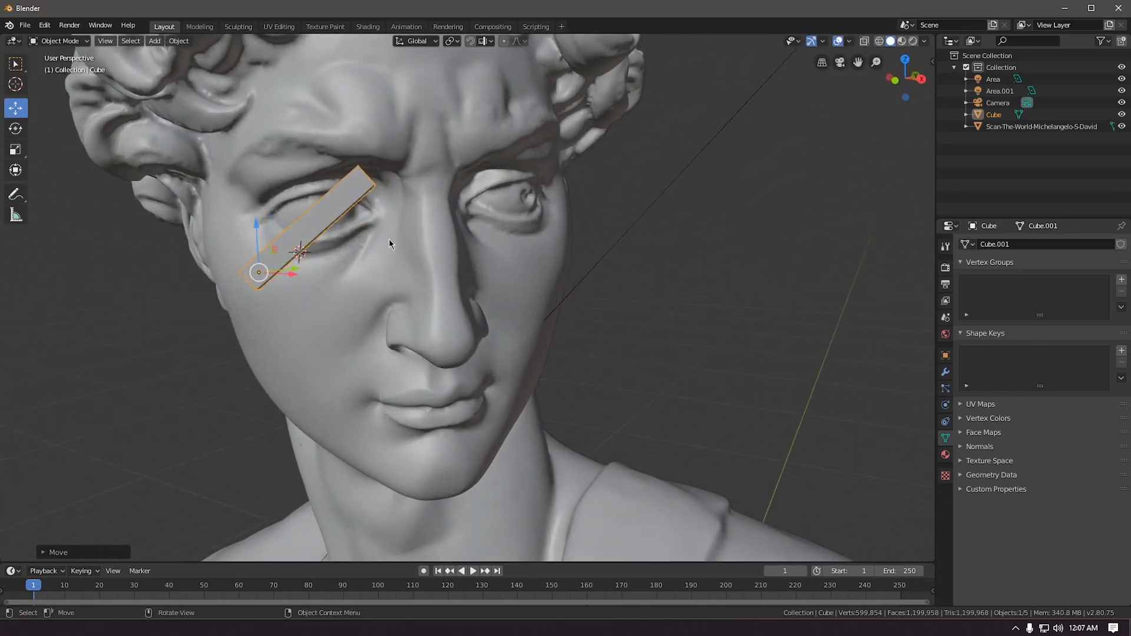
key("ctrl+shift+z")
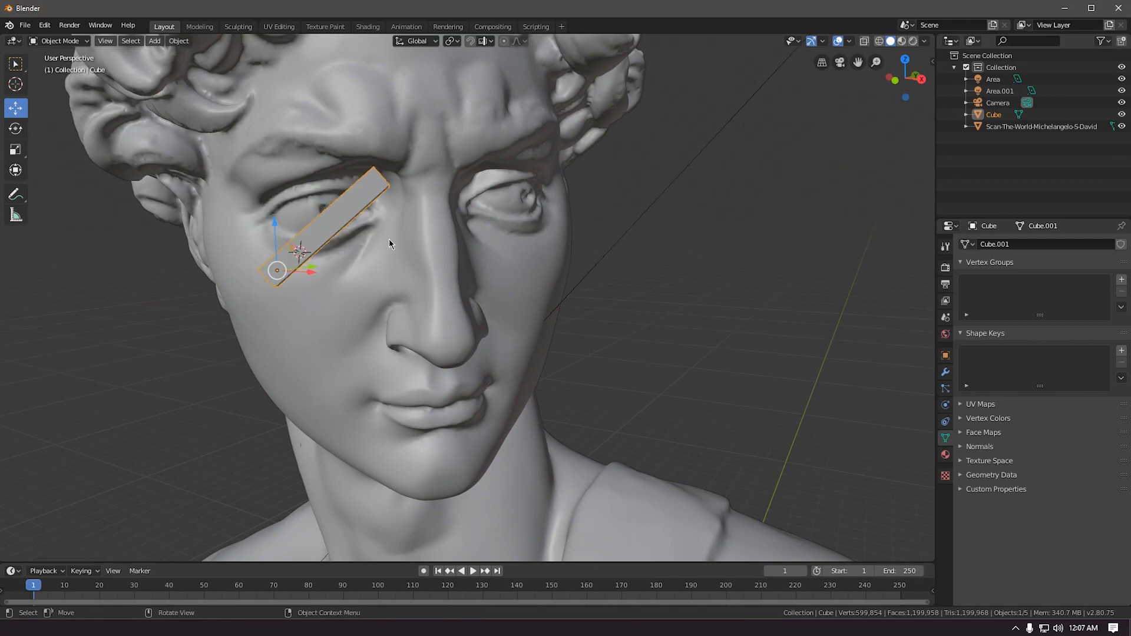
Duplicate the bar in place and set the duplicate's origin to its geometry.
key("shift+d")
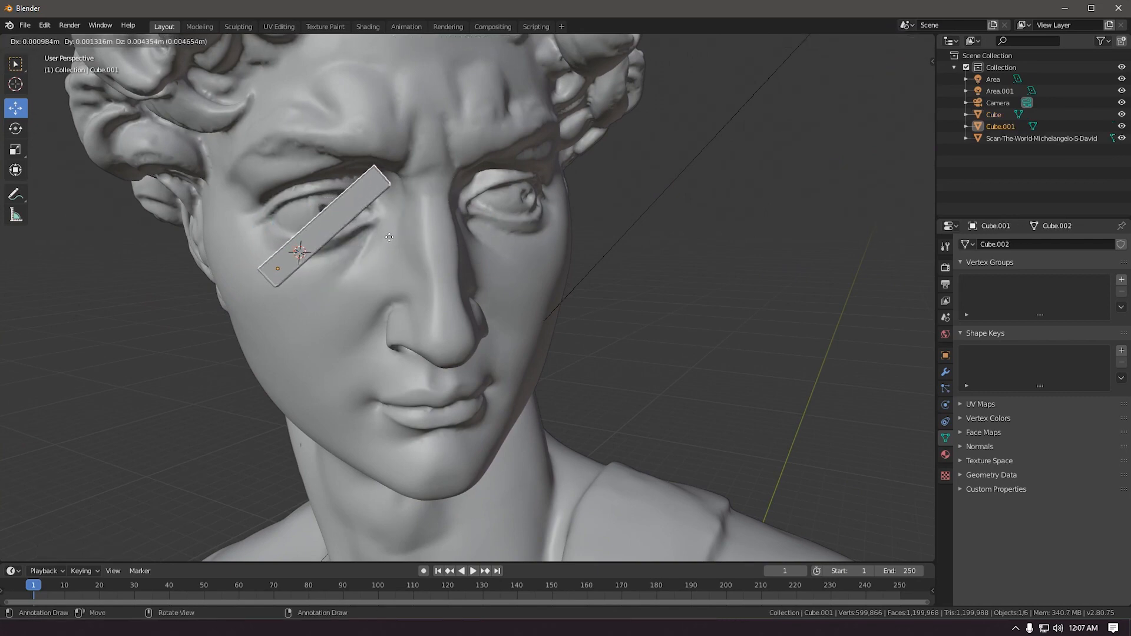
left_click(390, 240)
left_click(168, 41)
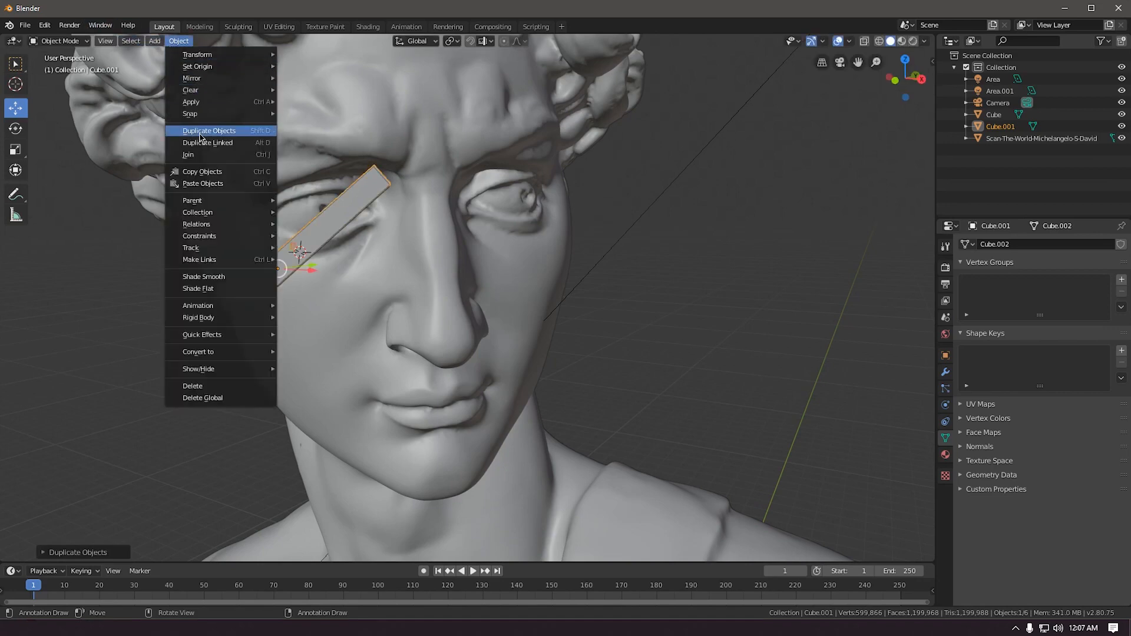
mouse_move(219, 67)
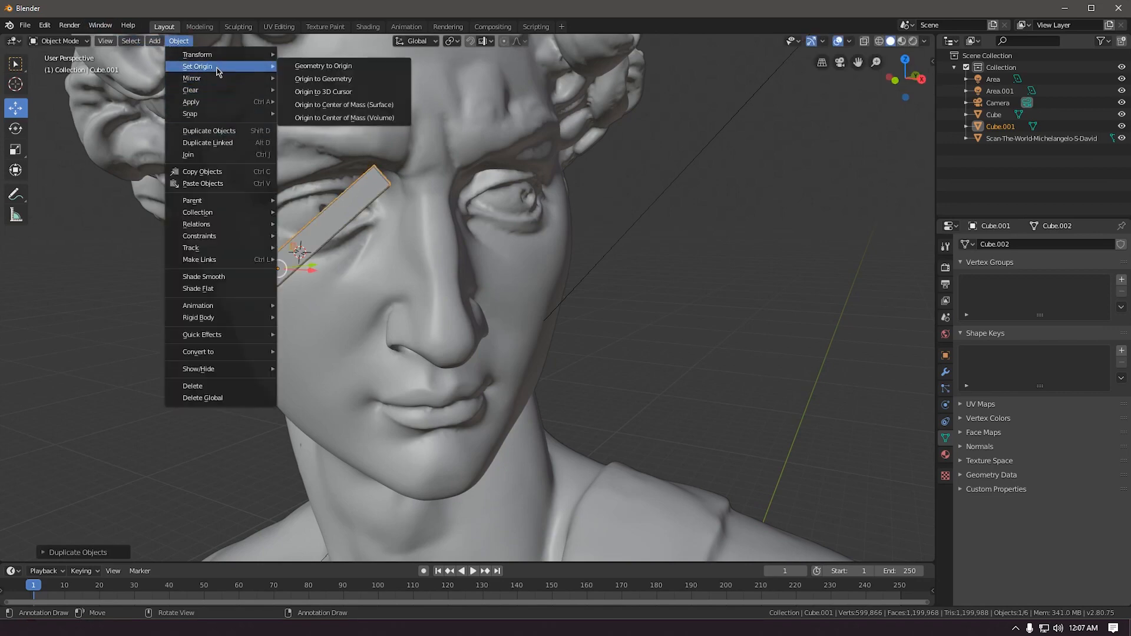
left_click(311, 85)
middle_click_drag(347, 176, 368, 210)
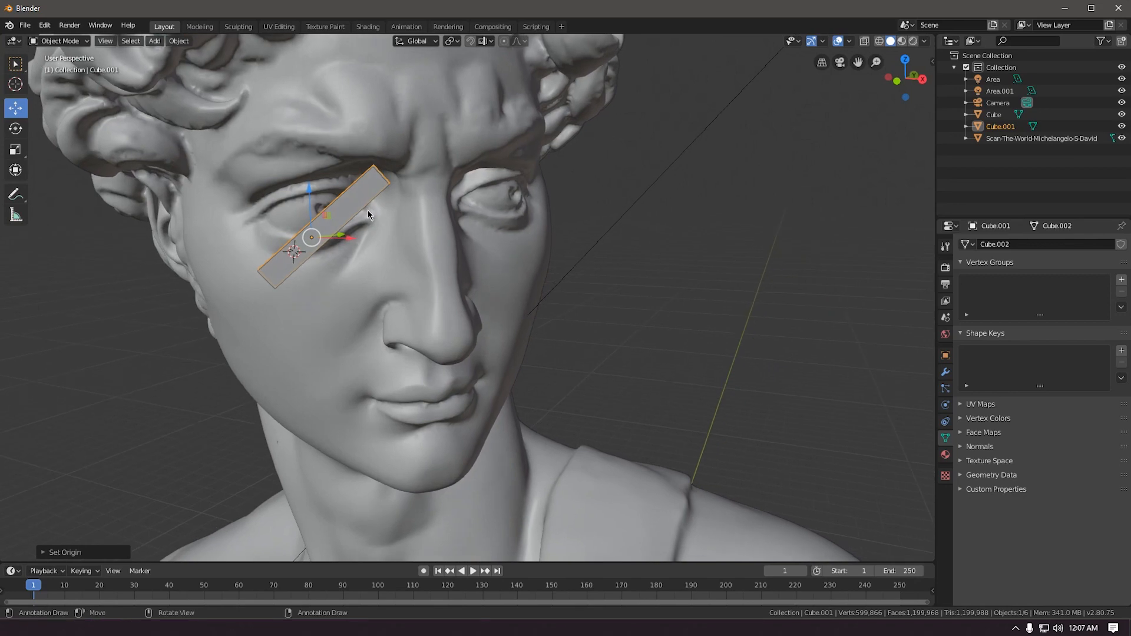
Rotate the duplicate bar 180° around Z to form an X over the eye, and shift it along Y.
key("r")
key("z")
key("BackSpace")
type("90")
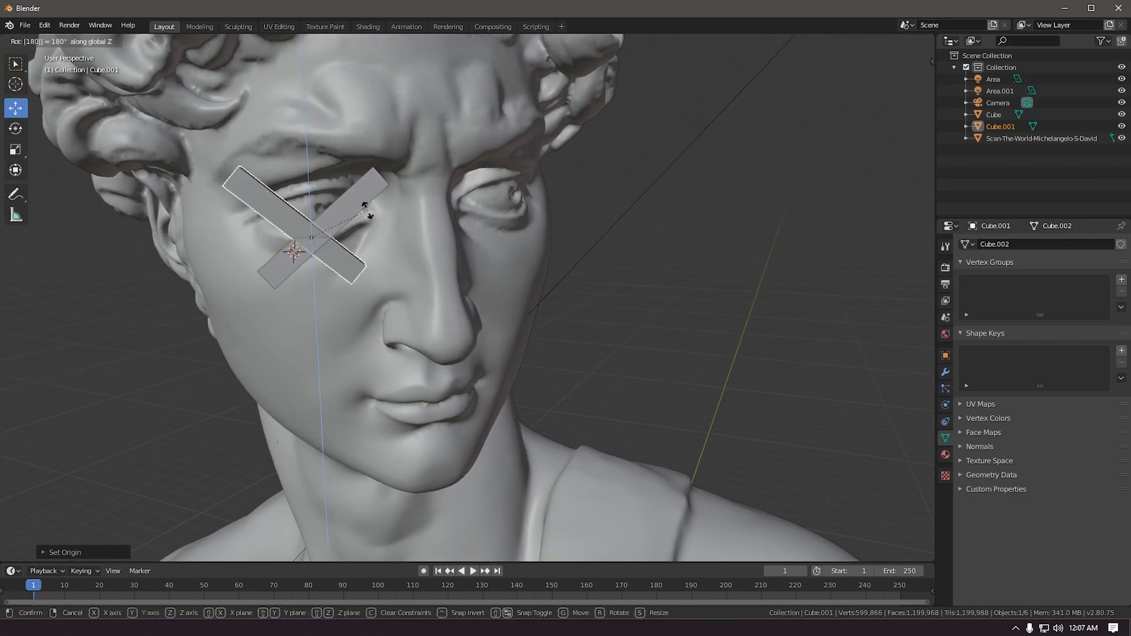
key("Return")
middle_click_drag(277, 275, 252, 317)
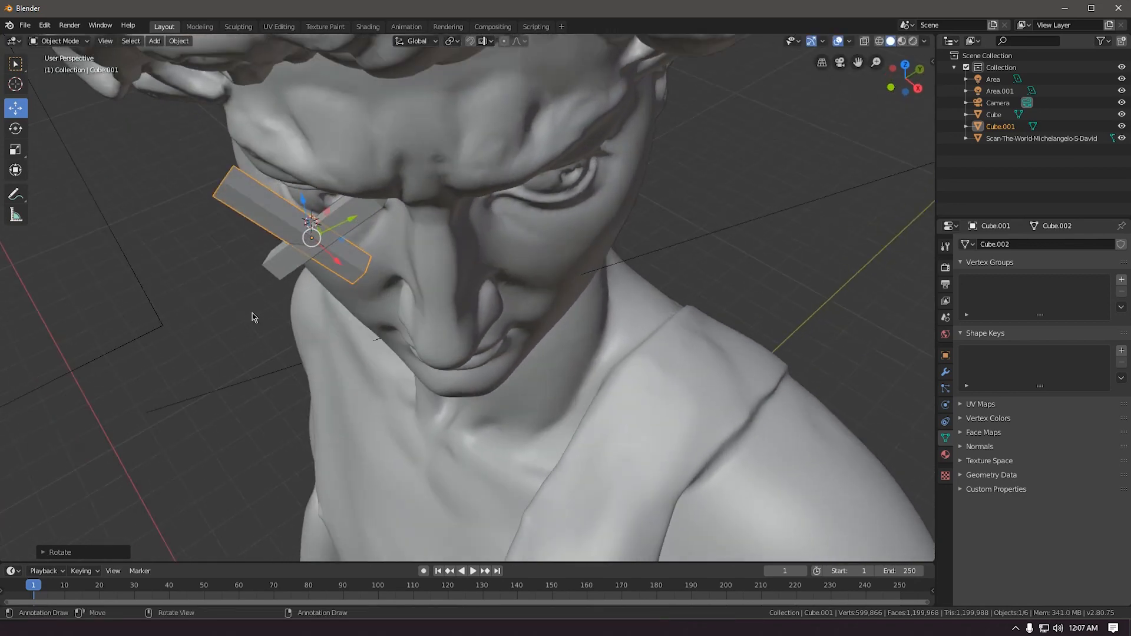
left_click_drag(352, 219, 376, 208)
Select both crossed bars, duplicate them, and place the copies over the statue's left eye.
mouse_move(357, 249)
left_mouse_down()
mouse_move(366, 257)
mouse_move(358, 246)
left_mouse_up()
left_click(358, 246, "shift")
middle_click_drag(358, 251, 356, 207)
key("shift+d")
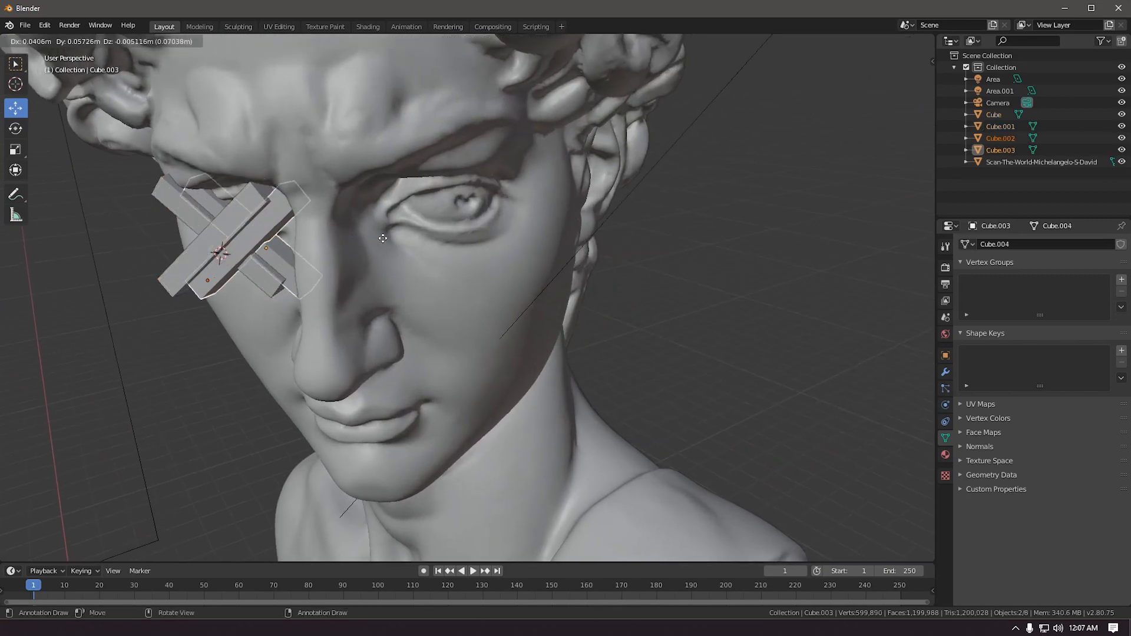
left_click(564, 234)
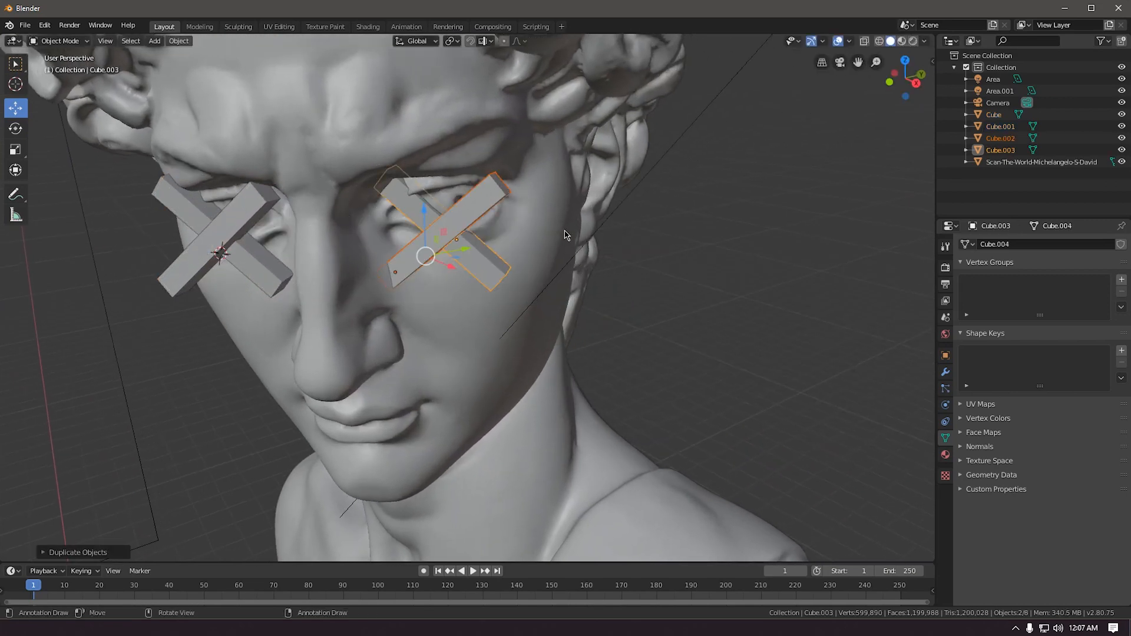
Rotate the copied X slightly around Z and reposition it to follow the statue's left eye, leaving nothing selected.
key("r")
key("z")
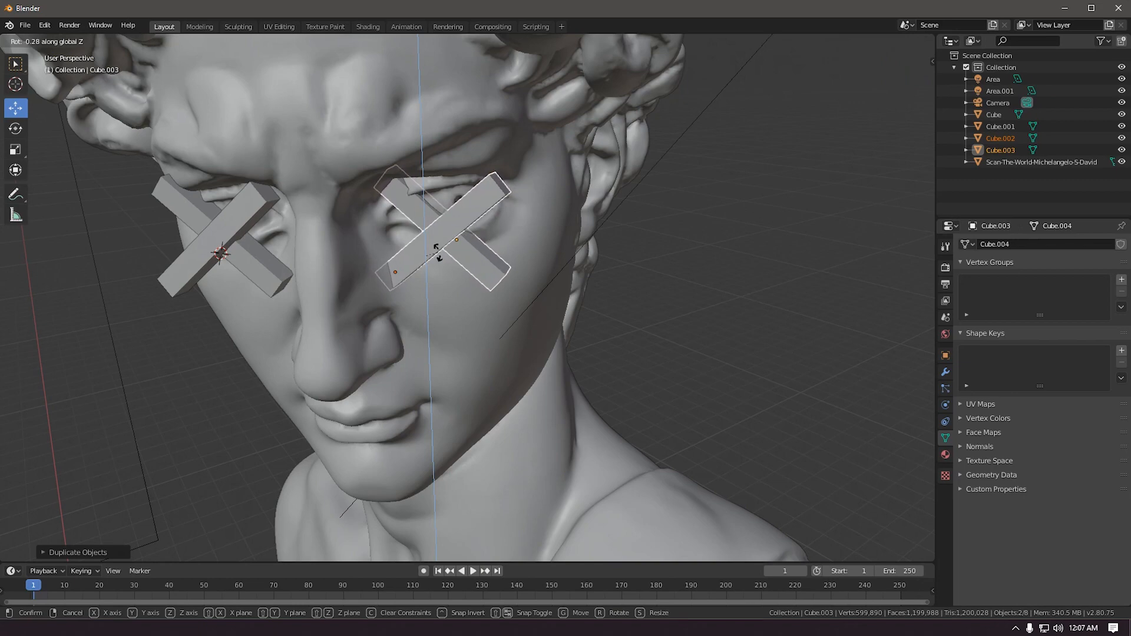
left_click(451, 200)
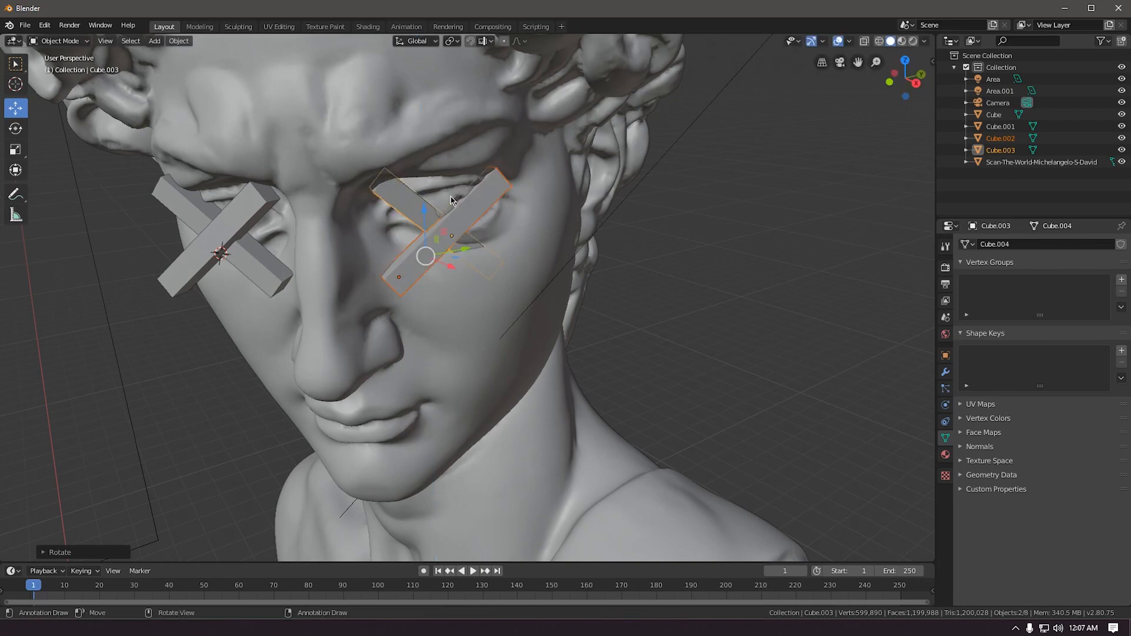
middle_click_drag(451, 200, 512, 230)
left_click_drag(458, 259, 488, 269)
middle_click_drag(489, 269, 477, 222)
left_click_drag(477, 222, 461, 229)
middle_click_drag(380, 297, 425, 225)
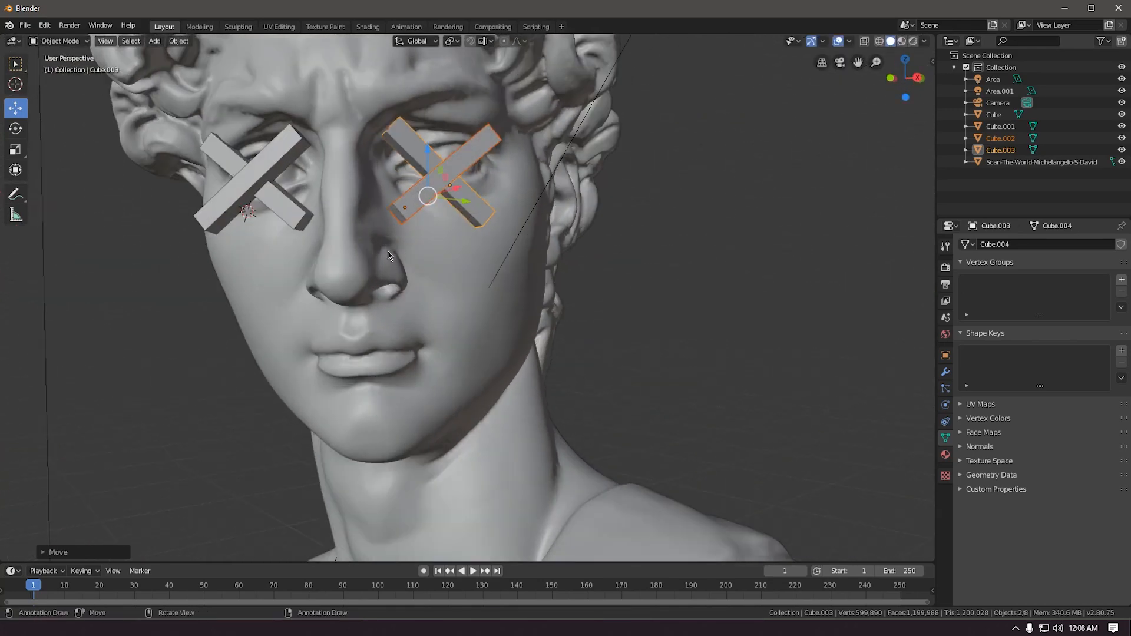
left_click(35, 292)
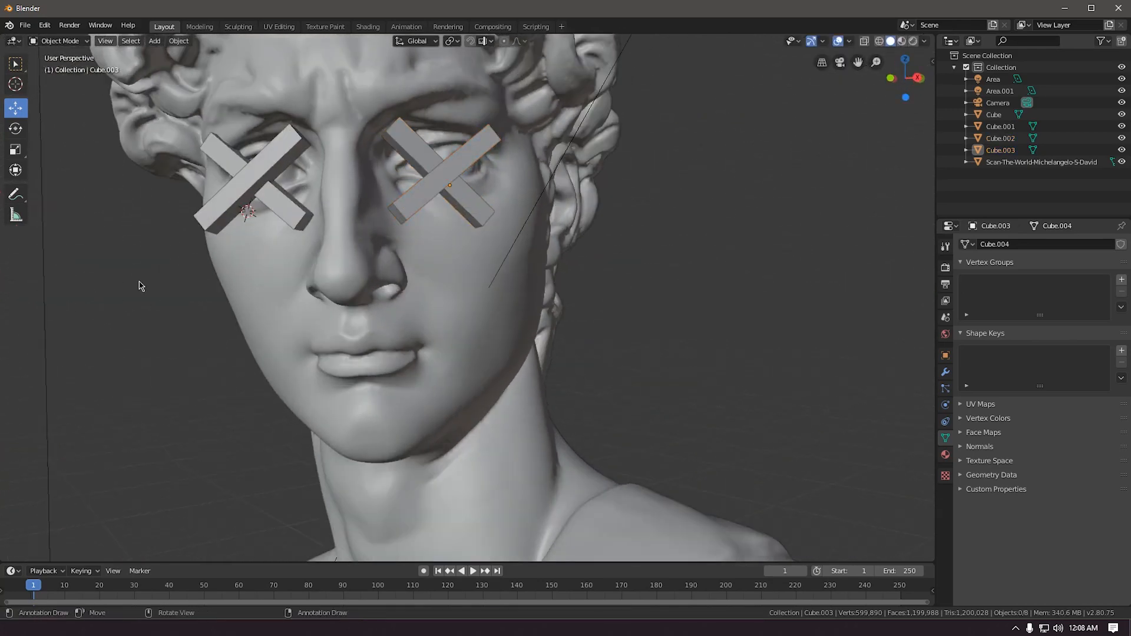
From the camera view, select both bars over the statue's left eye and create a new material.
key("KP_0")
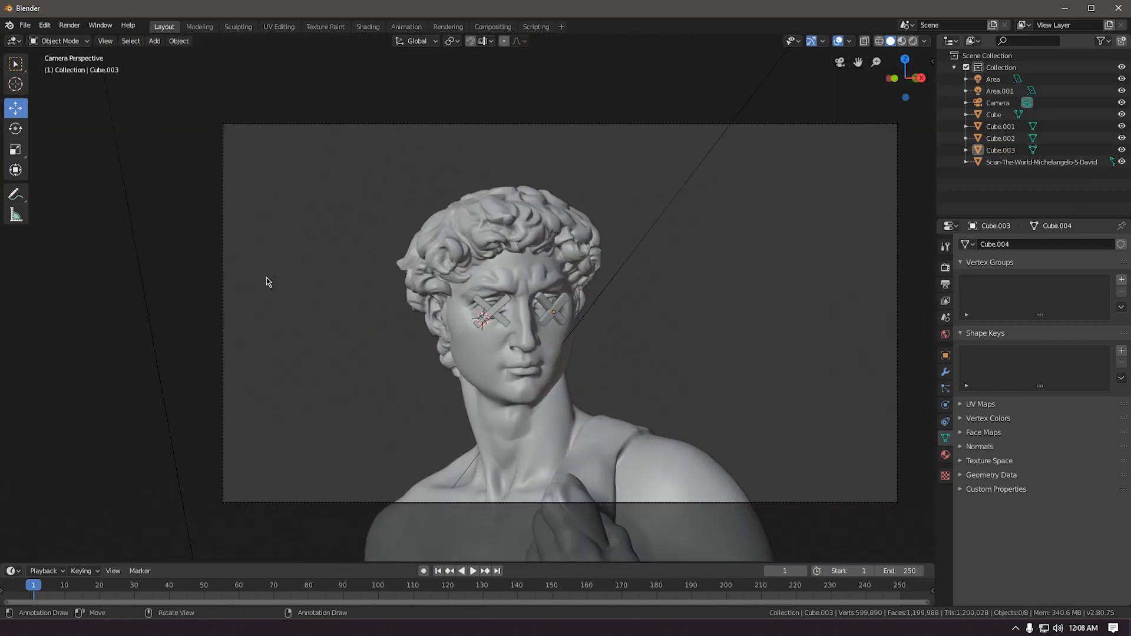
middle_click_drag(561, 298, 391, 284, "shift")
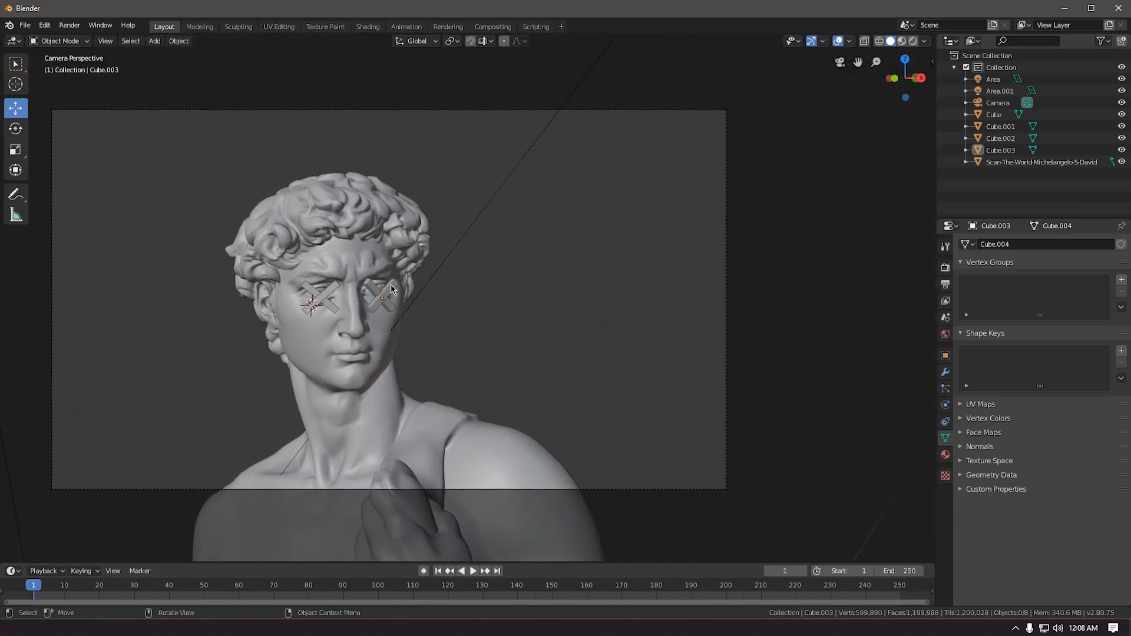
scroll(391, 284, "up", 5)
left_click(380, 310)
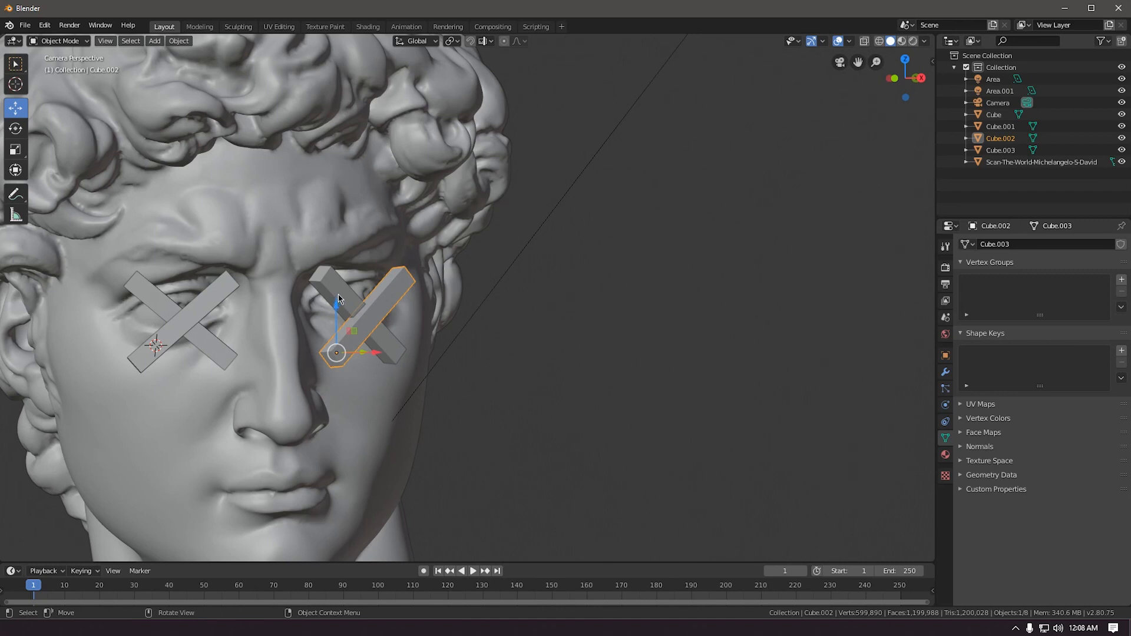
left_click(340, 288, "shift")
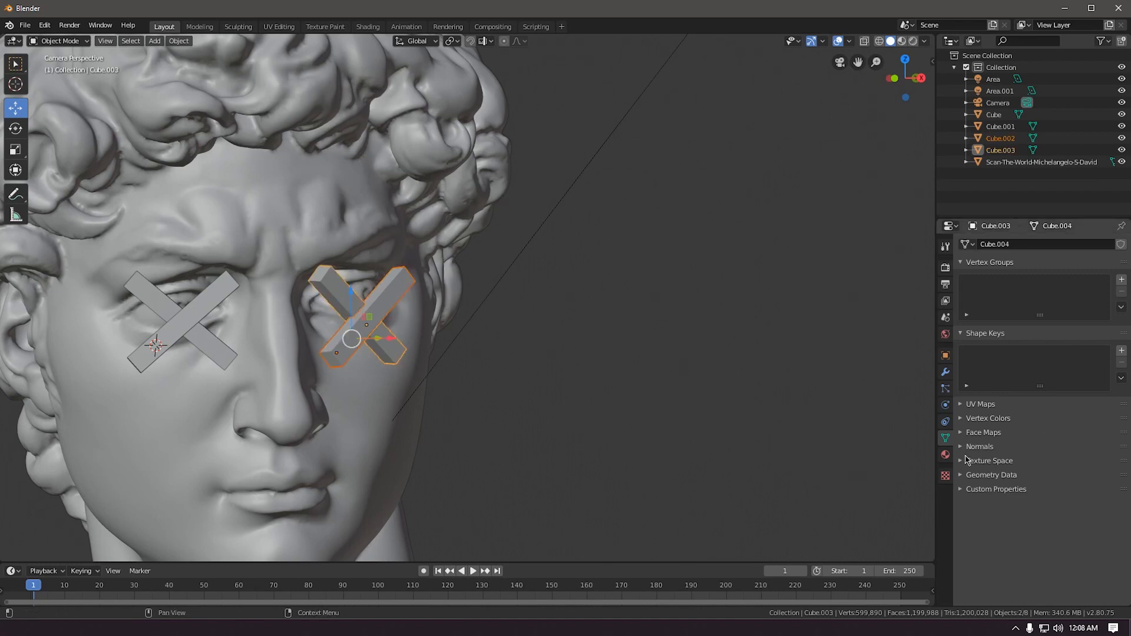
left_click(945, 455)
left_click(1000, 282)
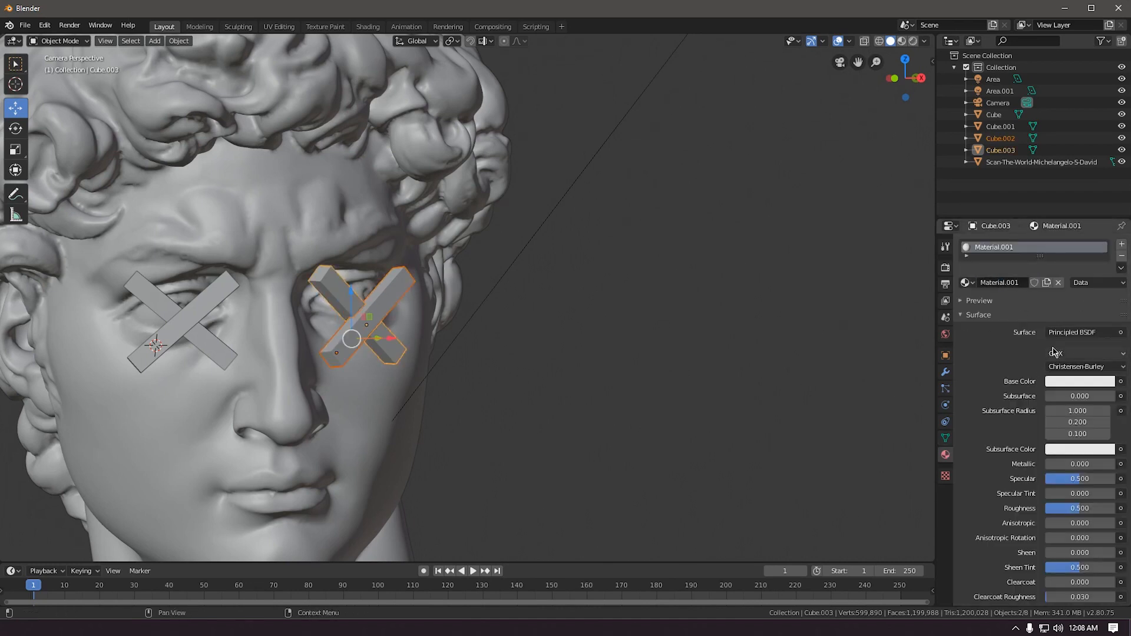
Change the new material's surface to Emission with a pink color and a strength of 9.400.
left_click(1073, 332)
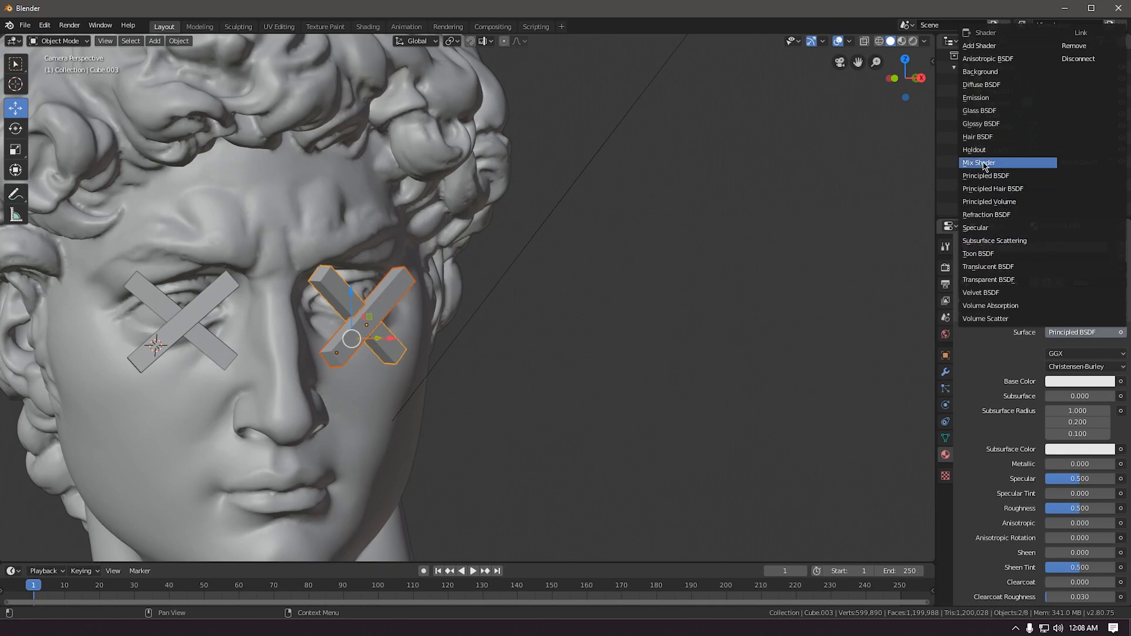
left_click(979, 98)
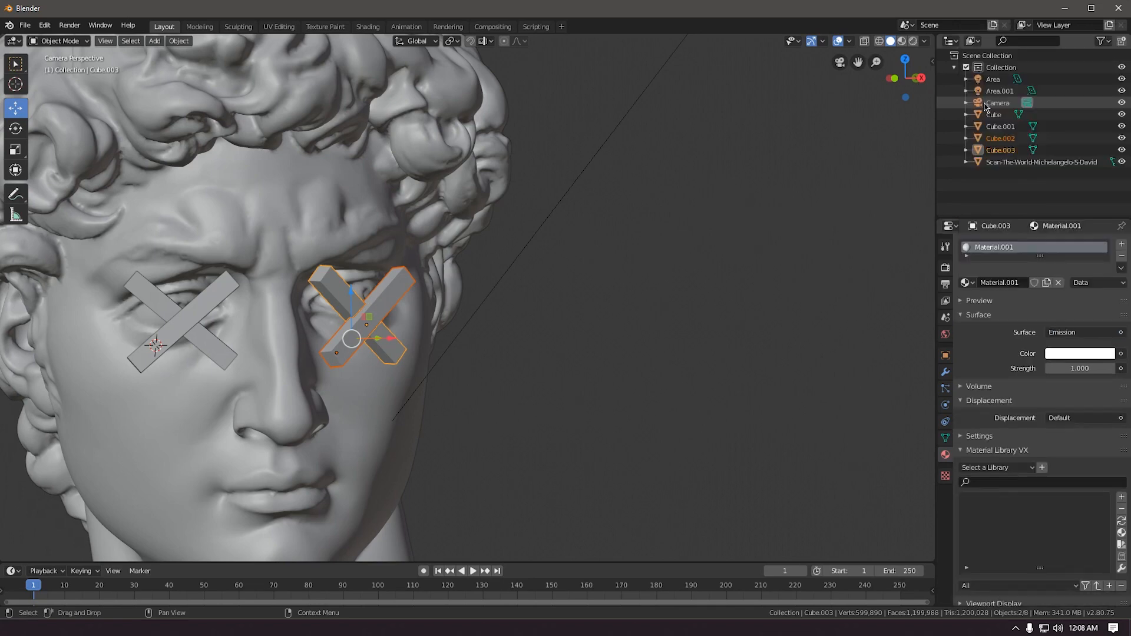
left_click(1064, 354)
left_click(1061, 235)
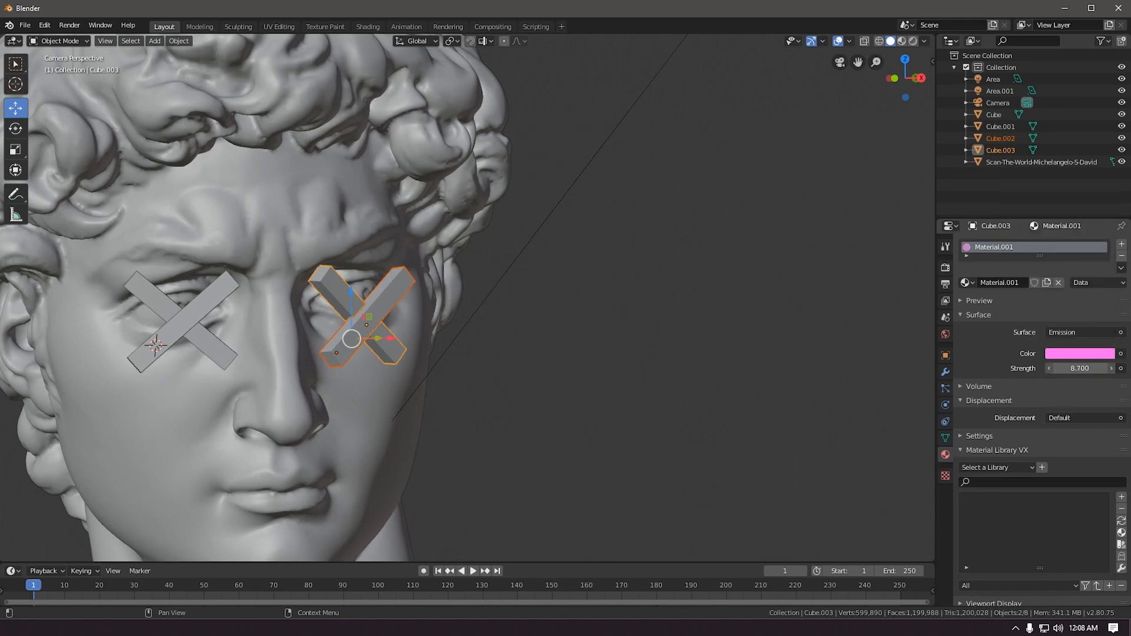
Assign the pink emission material, Material.001, to the second bar over the statue's left eye.
left_click(337, 283)
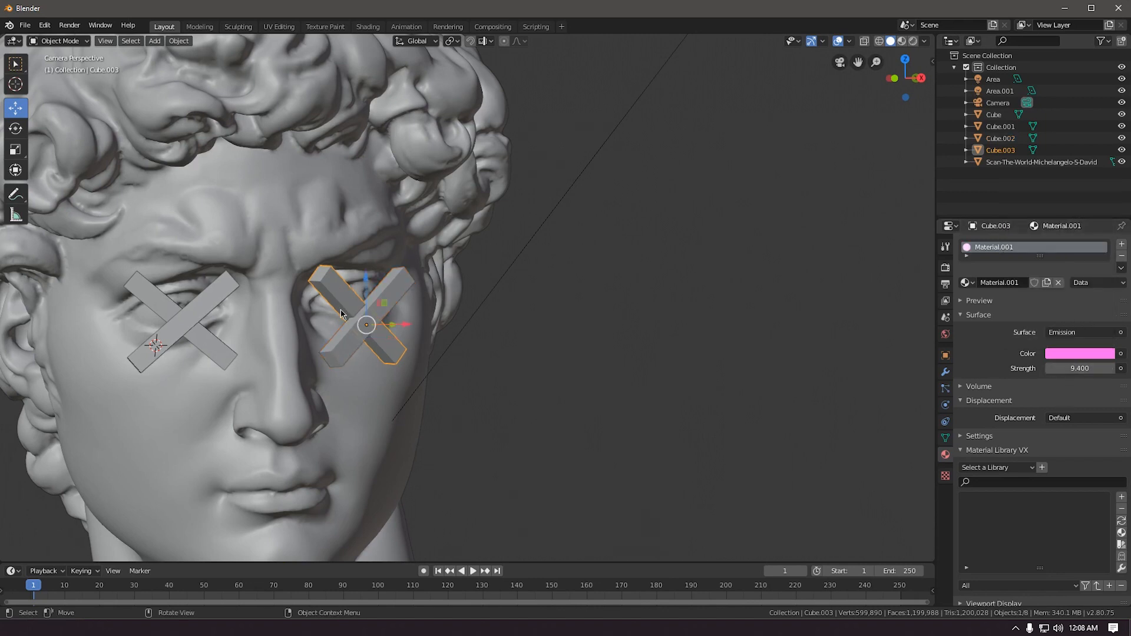
left_click(342, 345)
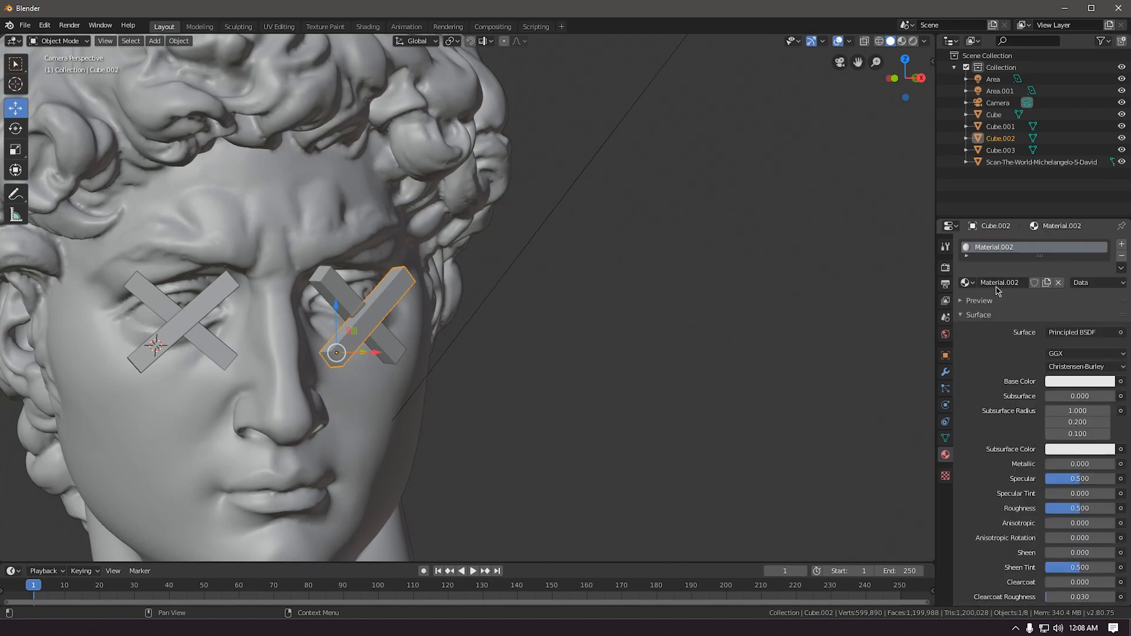
left_click(966, 282)
left_click(992, 310)
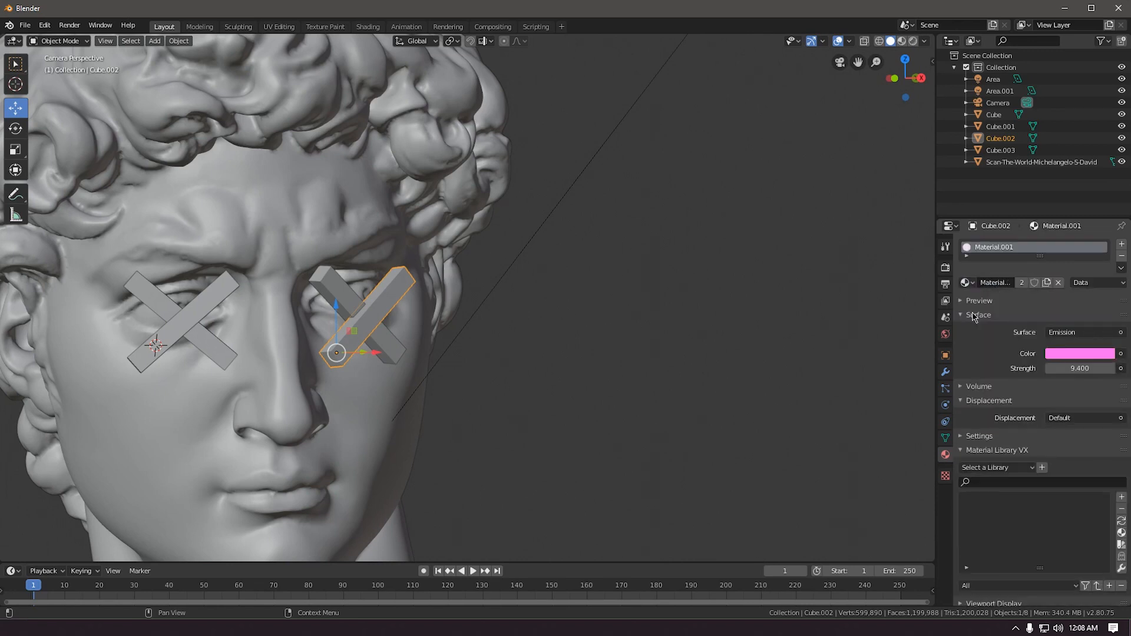
Assign the existing emission material, Material.001, to both bars of the X over the statue's right eye.
left_click(169, 331)
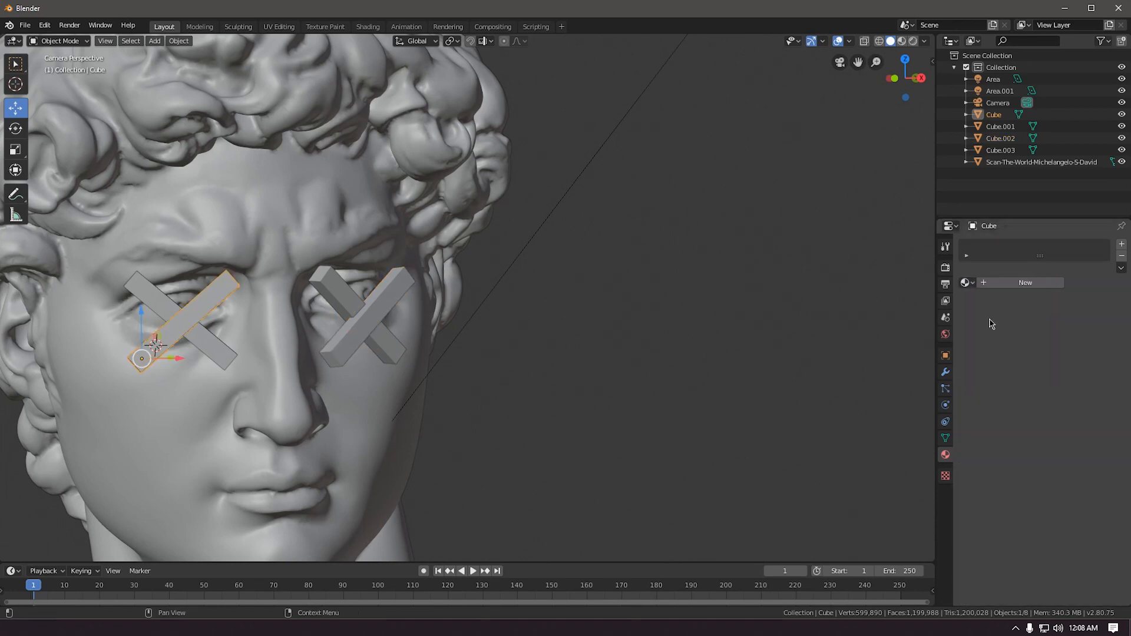
left_click(966, 283)
left_click(994, 308)
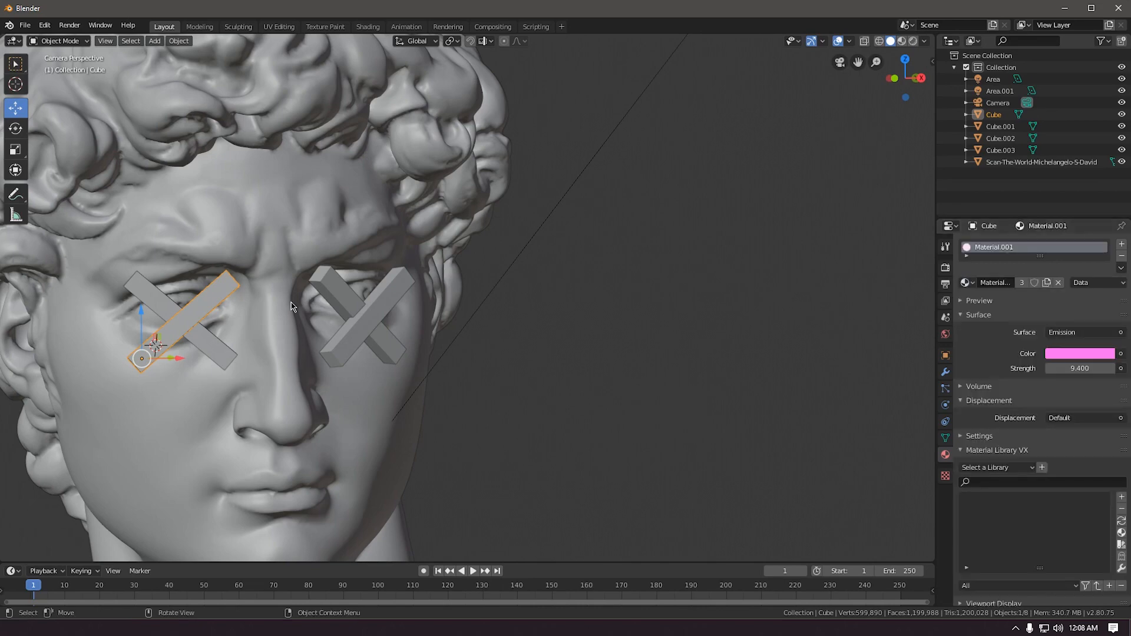
left_click(197, 340)
left_click(966, 282)
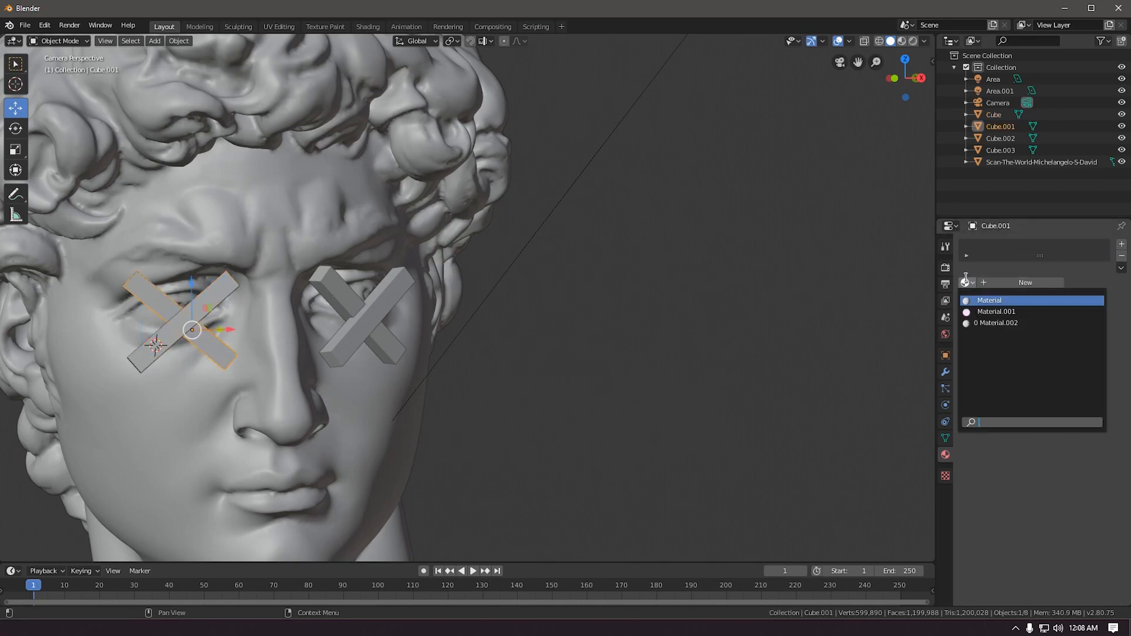
left_click(994, 308)
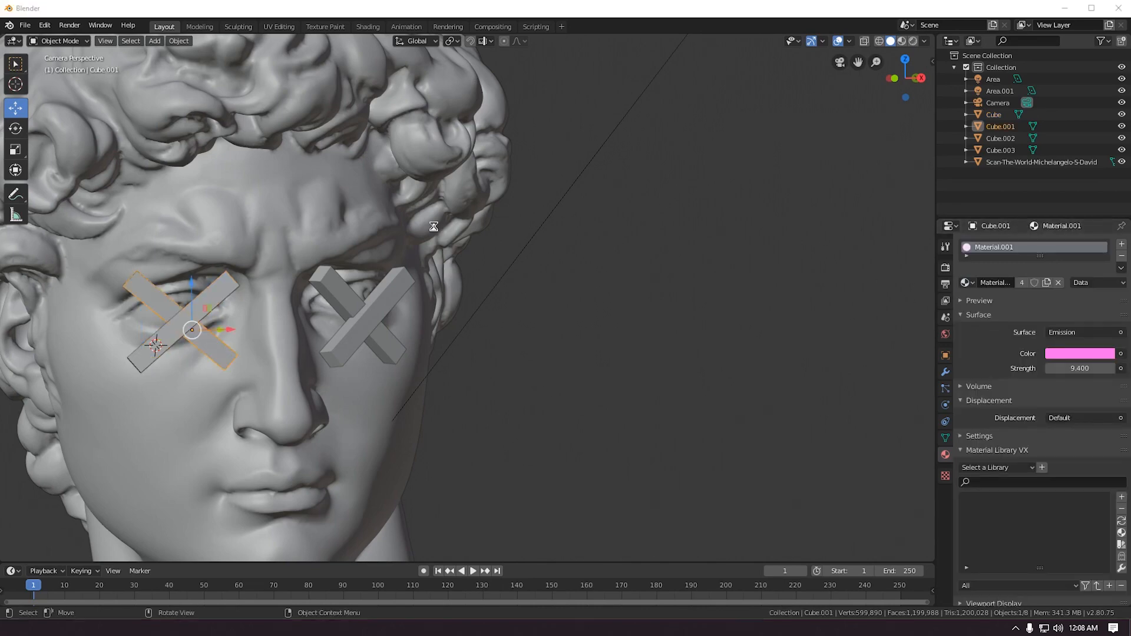
Render the camera view, examine the glow of both eye crosses across the whole image, and close the render.
key("F12")
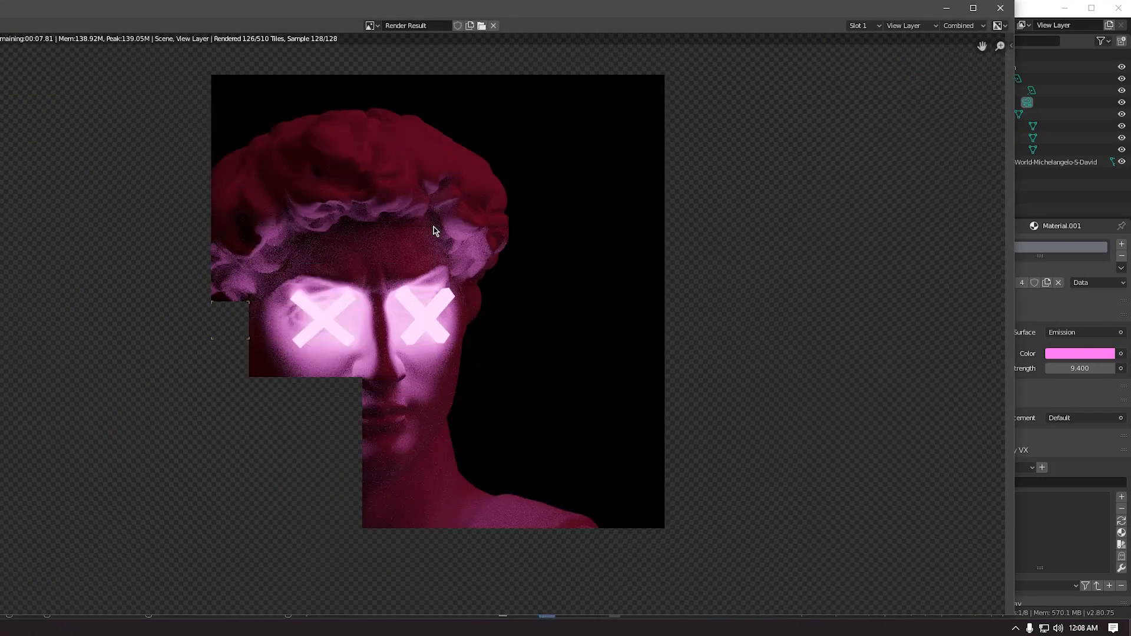
scroll(406, 360, "down", 1)
scroll(406, 360, "down", 4)
scroll(391, 356, "up", 2)
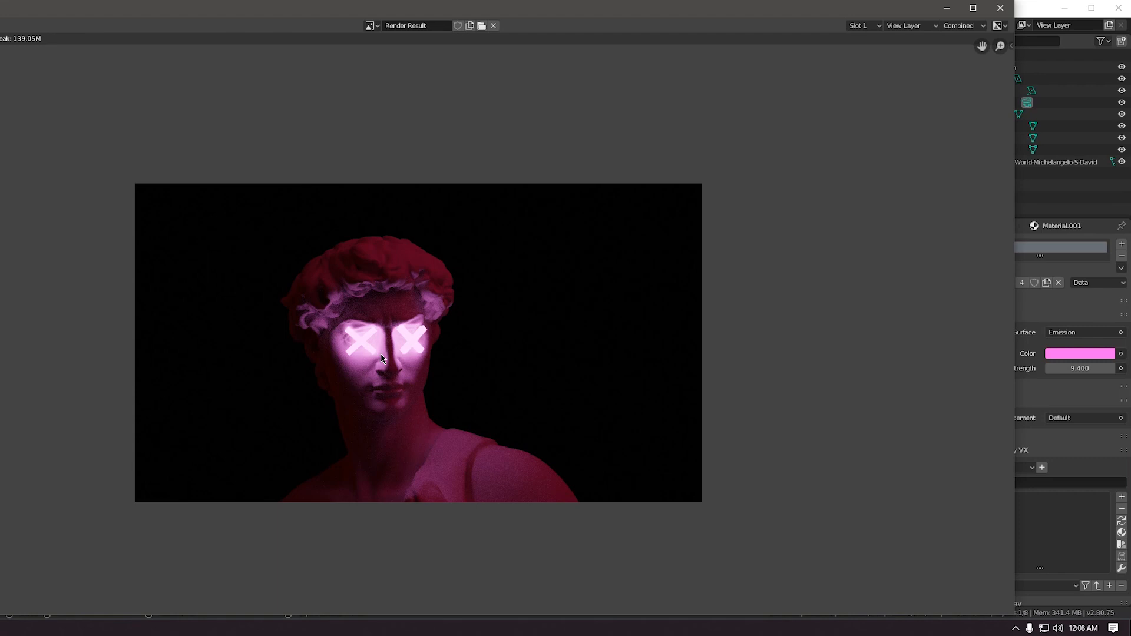
left_click(1044, 362)
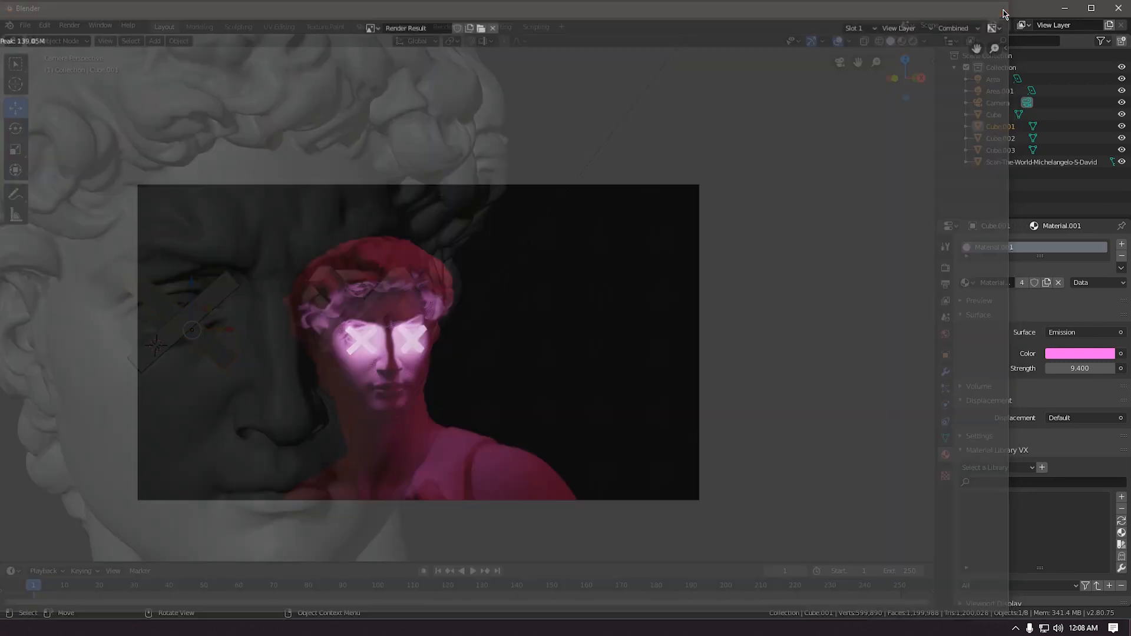
Set the shared emission material's color to a saturated pinkish red with hue 0.945 and saturation 1.000, and render the image.
left_click(1058, 353)
left_click_drag(1054, 251, 1069, 269)
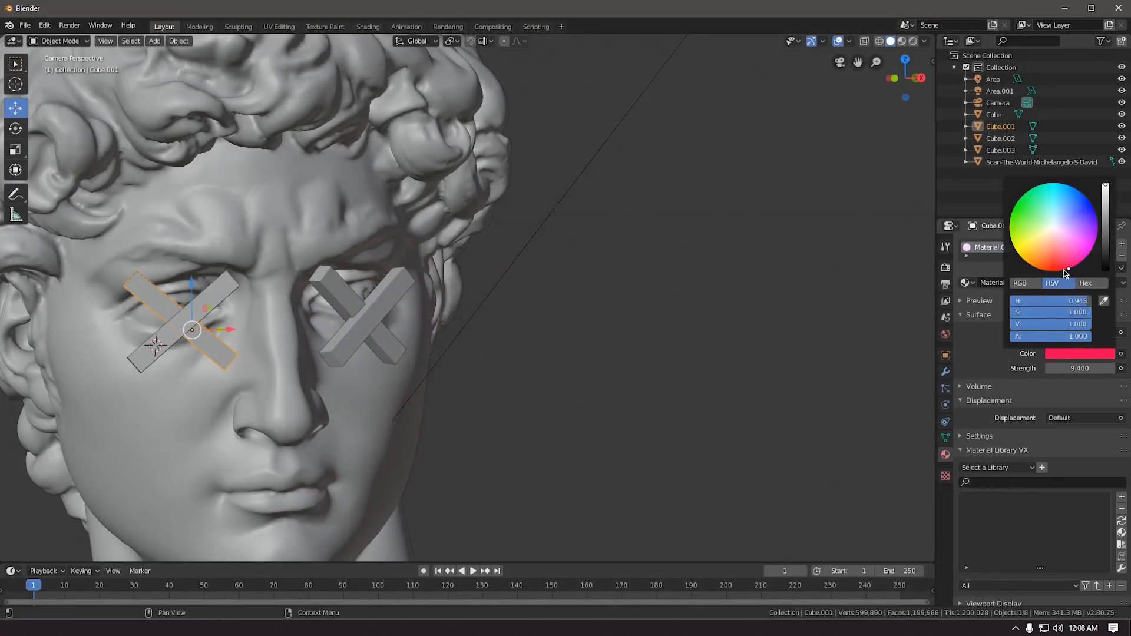
key("F12")
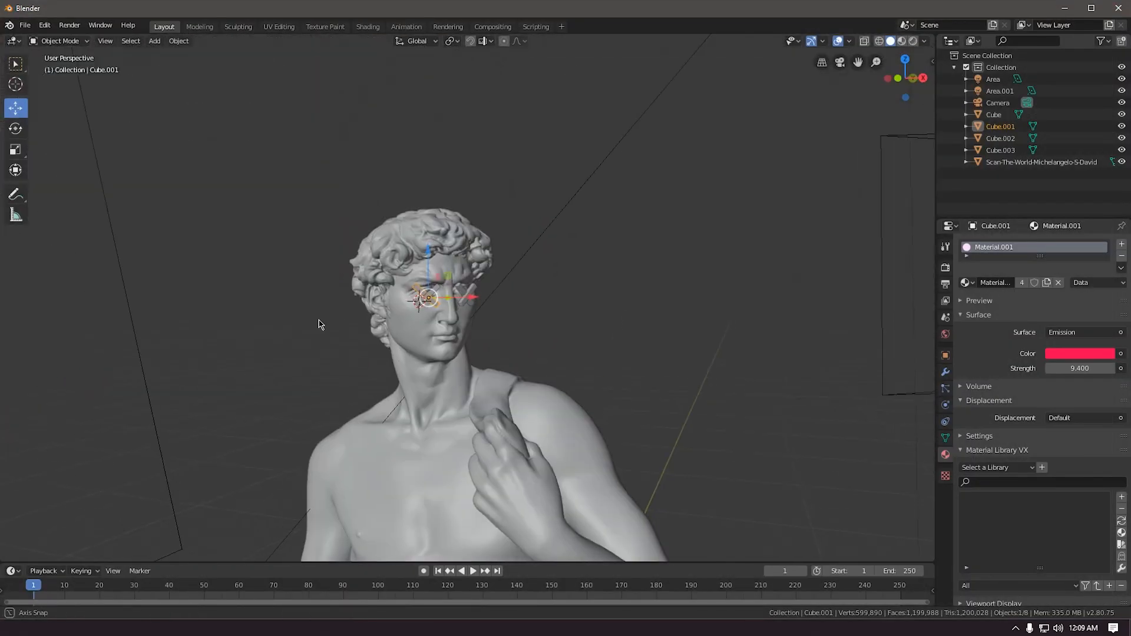
Change the color of the area light above the statue, Area, to a bright cyan blue.
middle_click_drag(319, 325, 334, 326)
middle_click_drag(595, 307, 371, 373, "shift")
scroll(371, 374, "down", 3)
left_click(406, 236)
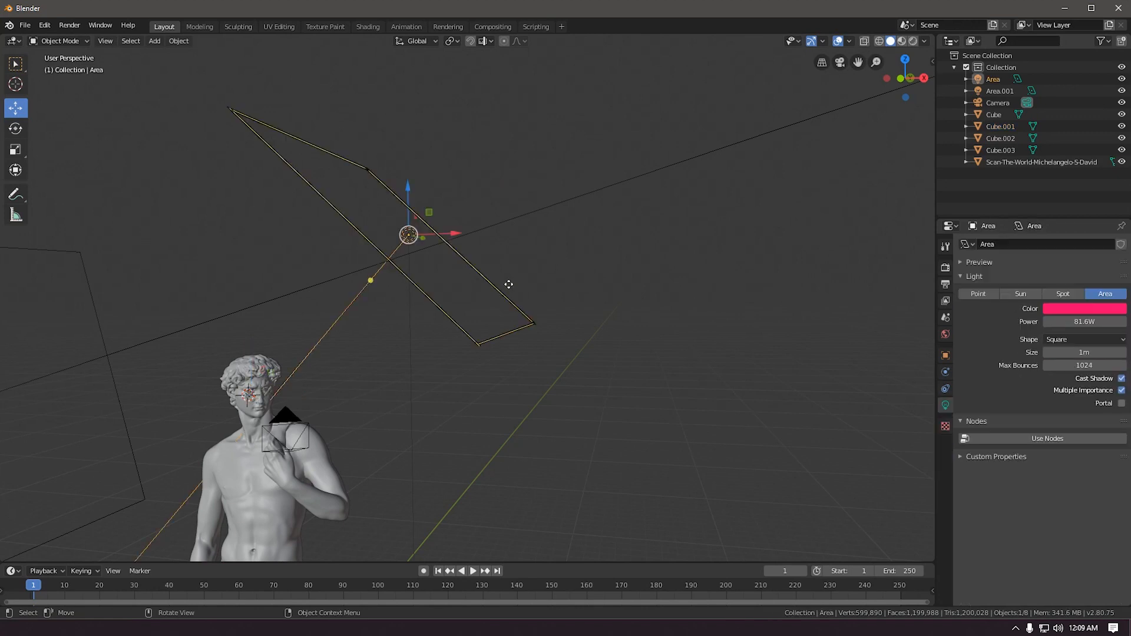
left_click(1083, 309)
left_click_drag(1084, 268, 1066, 268)
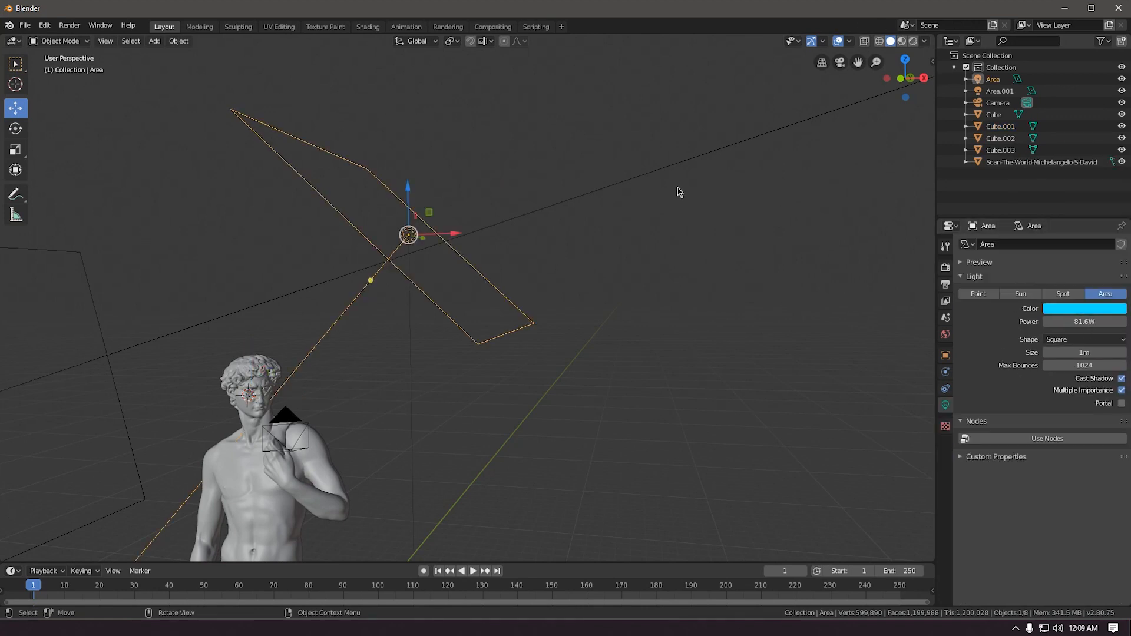
Render the scene with the cyan light, examine the full image, and close the render.
key("F12")
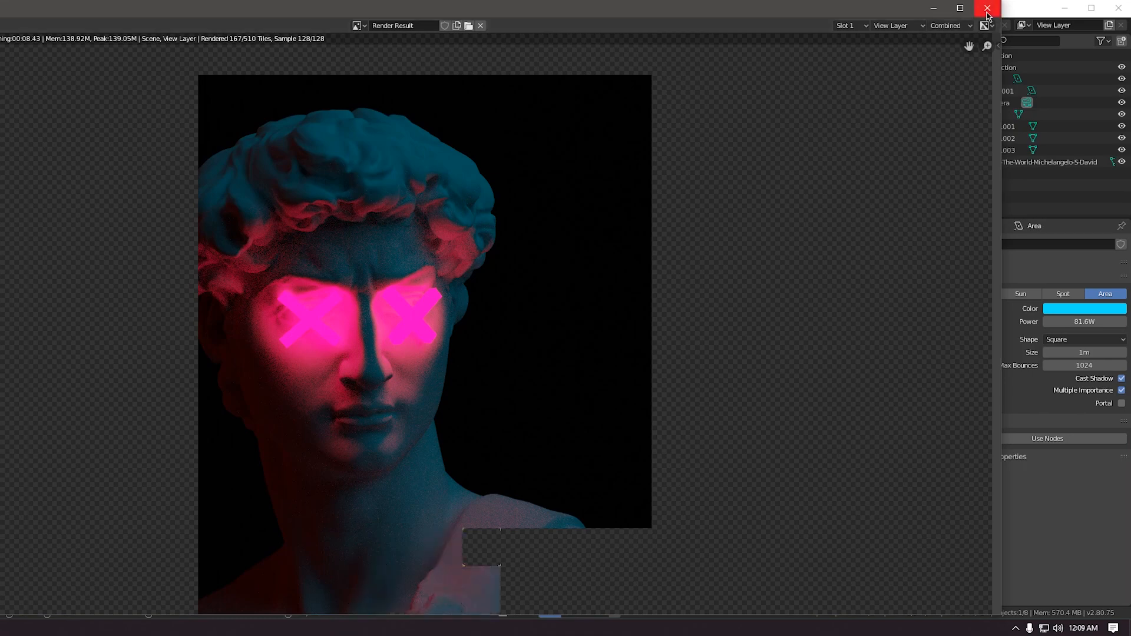
scroll(464, 493, "down", 3)
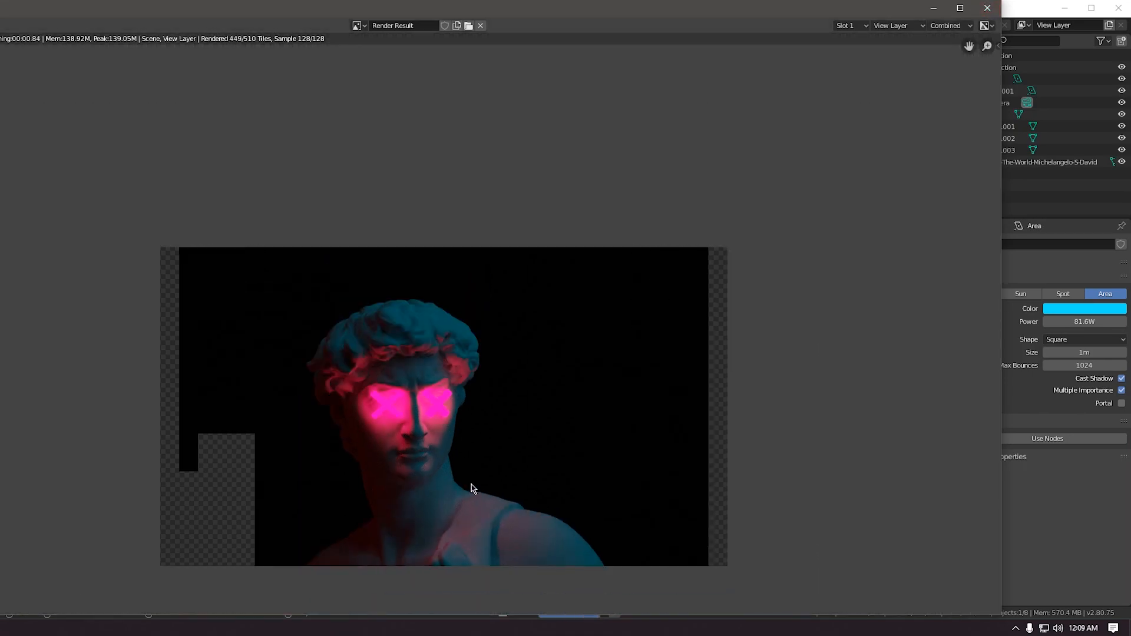
middle_click_drag(469, 489, 470, 412)
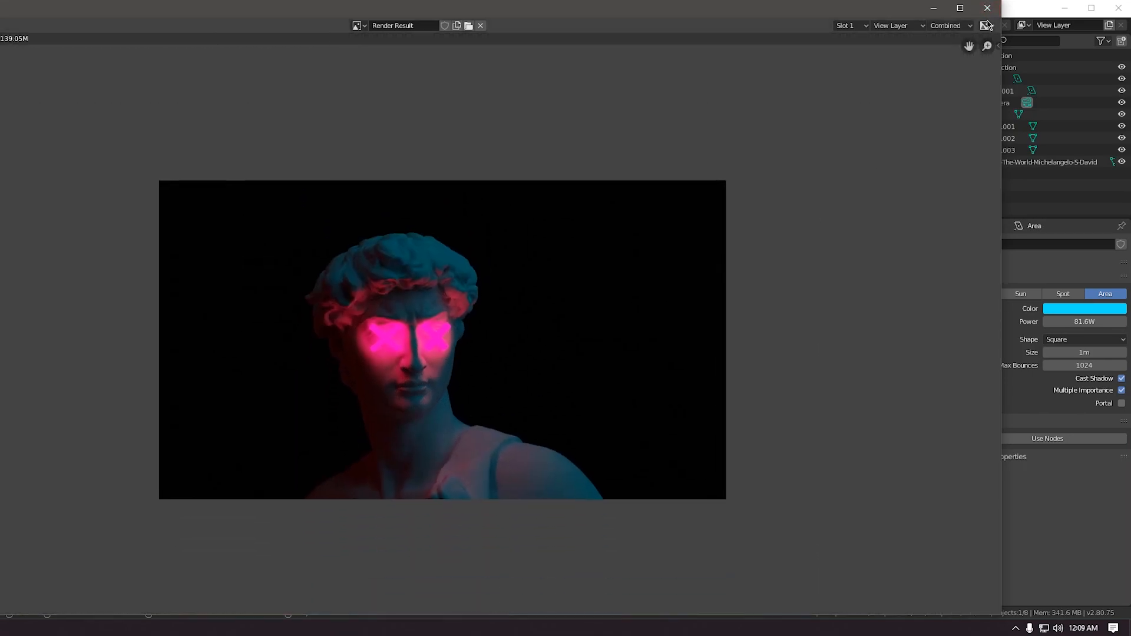
left_click(987, 8)
Raise the red area light's power to 32.9 W, render the scene, and inspect the full image.
left_click(63, 378)
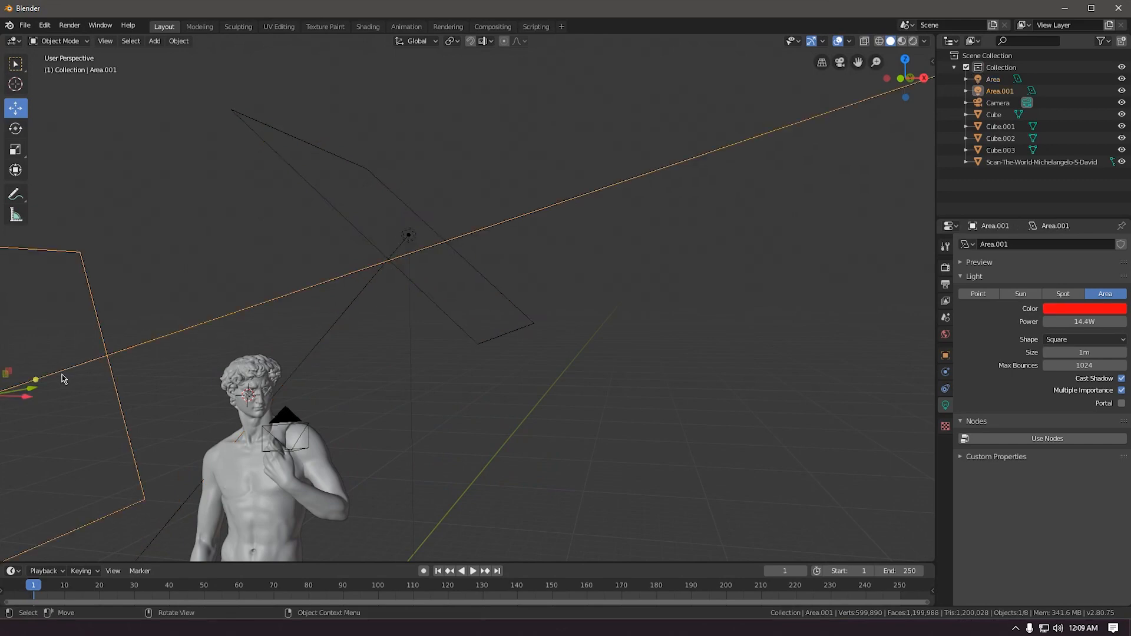
left_click_drag(1083, 322, 1102, 321)
key("F12")
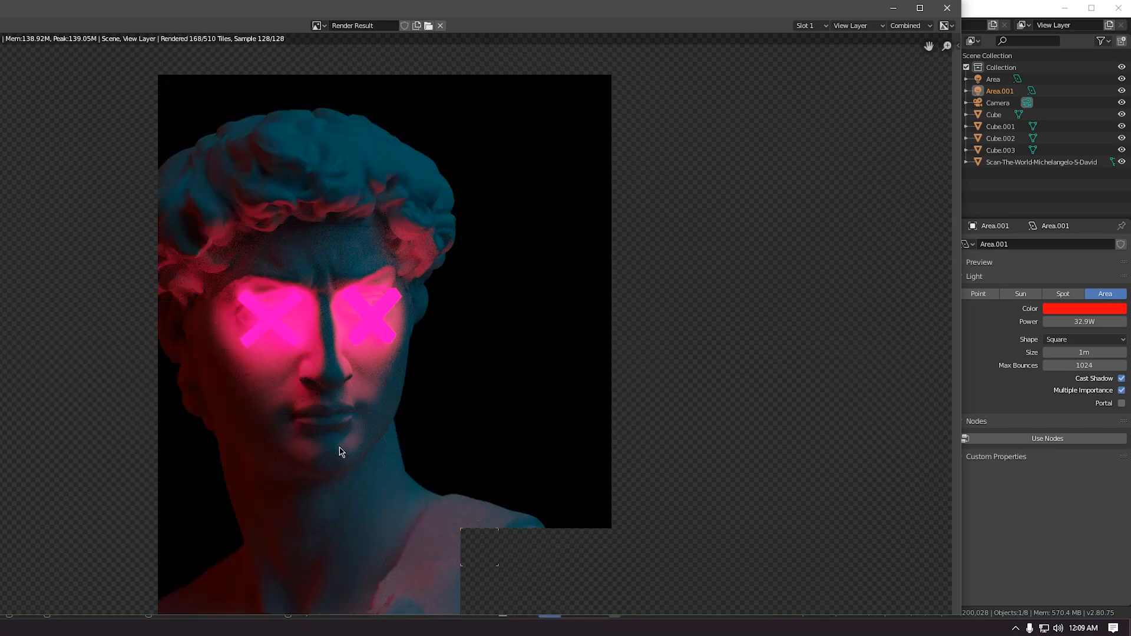
scroll(338, 452, "down", 3)
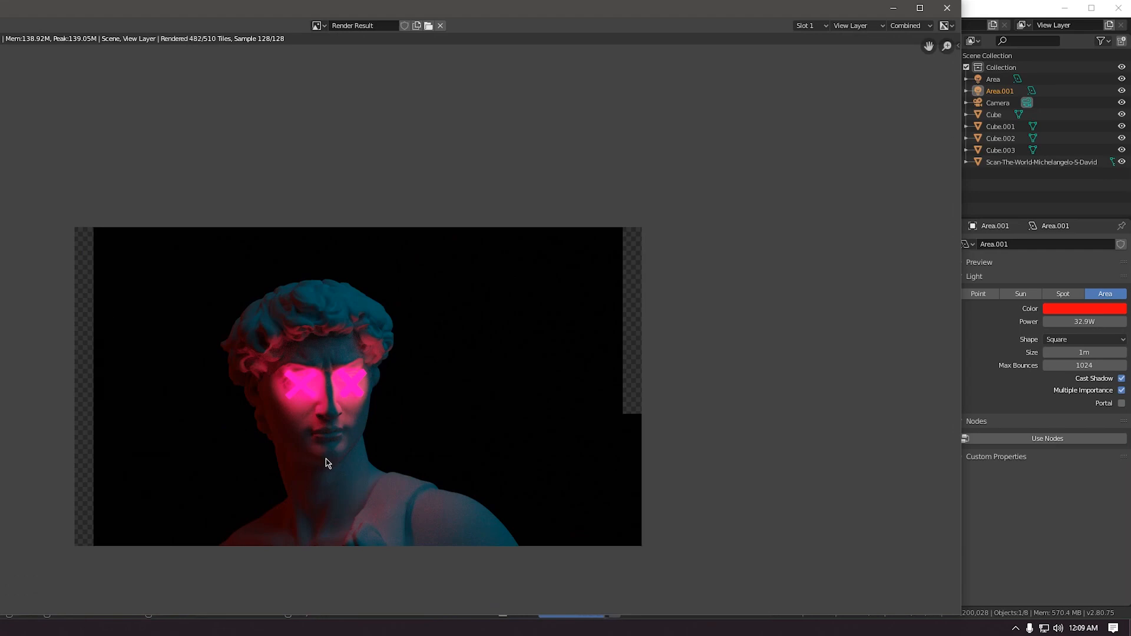
middle_click_drag(345, 471, 384, 447)
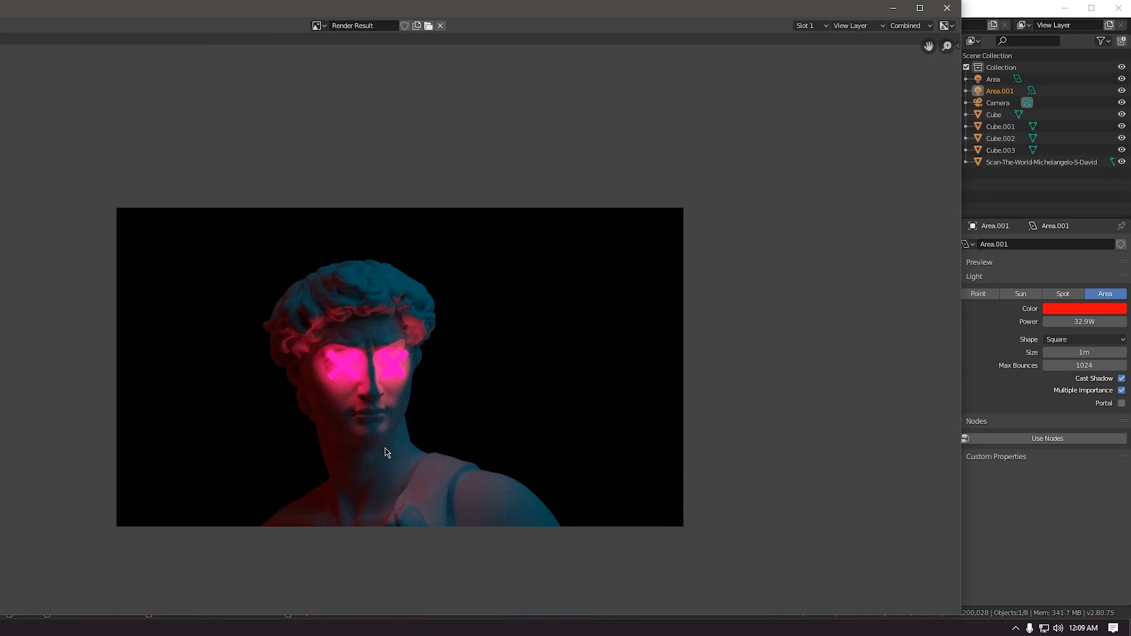
left_click(944, 10)
Select the camera in front of the statue and switch to the camera view.
middle_click_drag(253, 465, 302, 366)
left_click(311, 320)
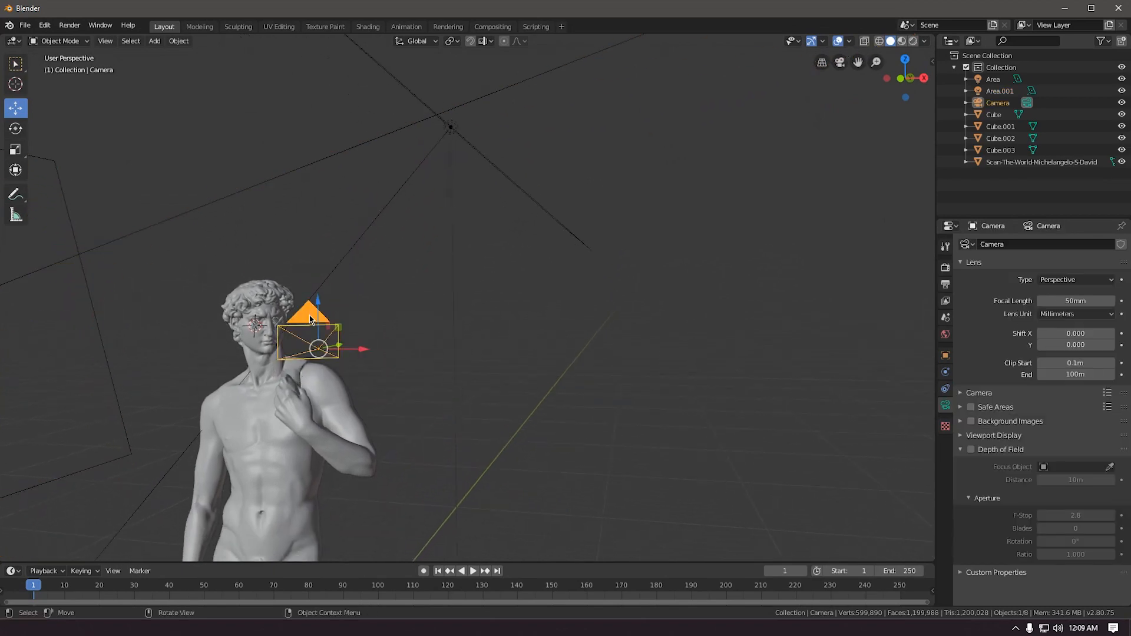
key("KP_0")
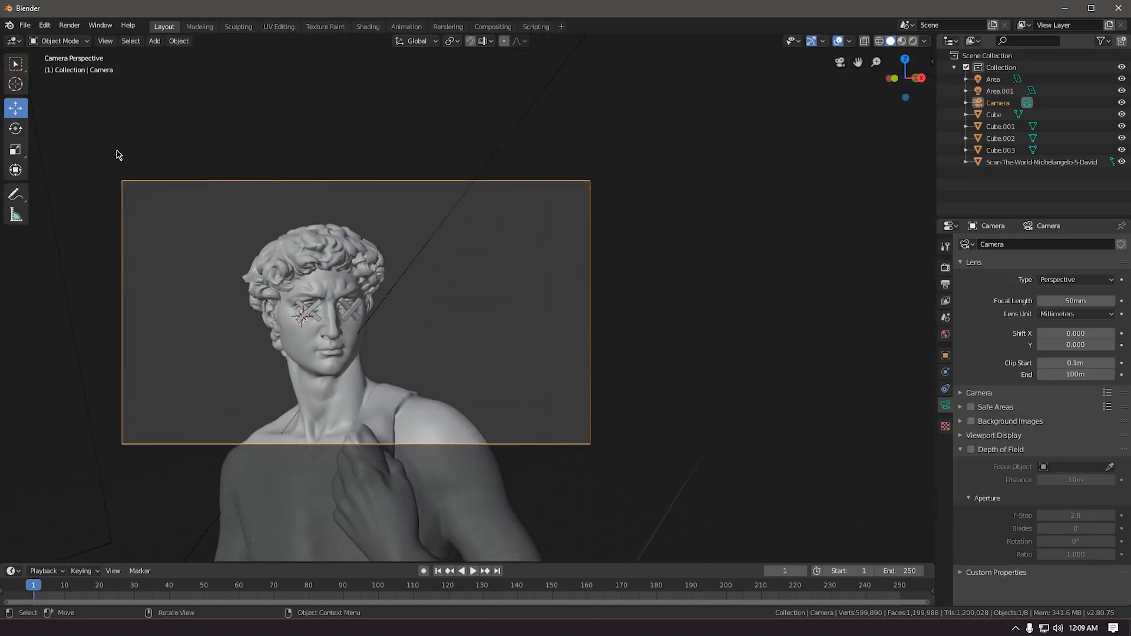
key("shift+g")
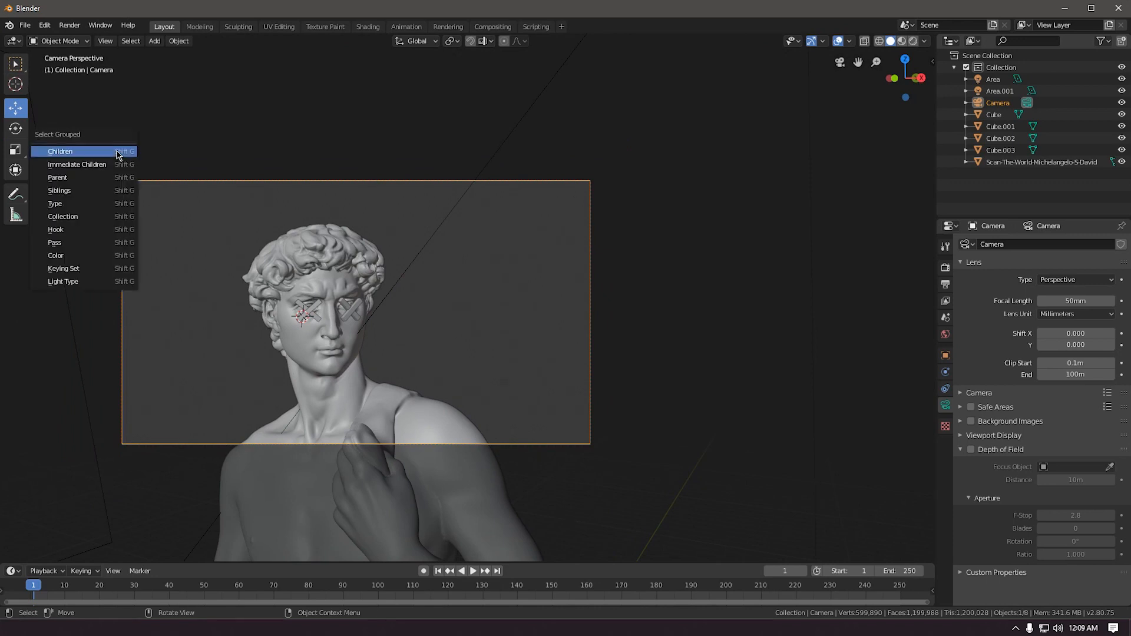
left_click(117, 154)
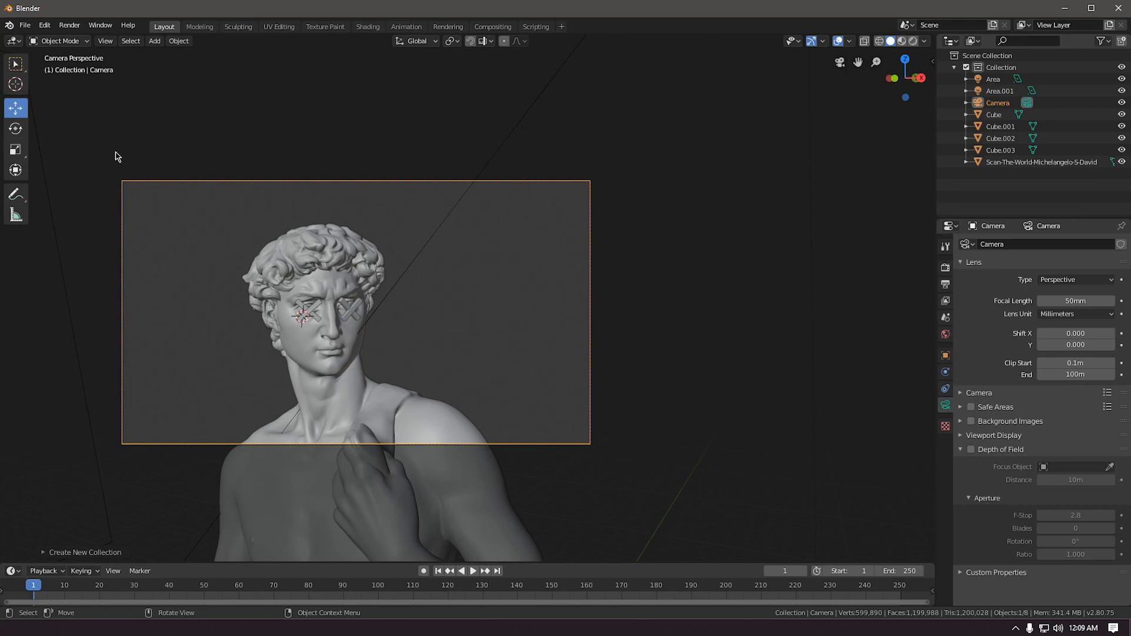
key("shift+space")
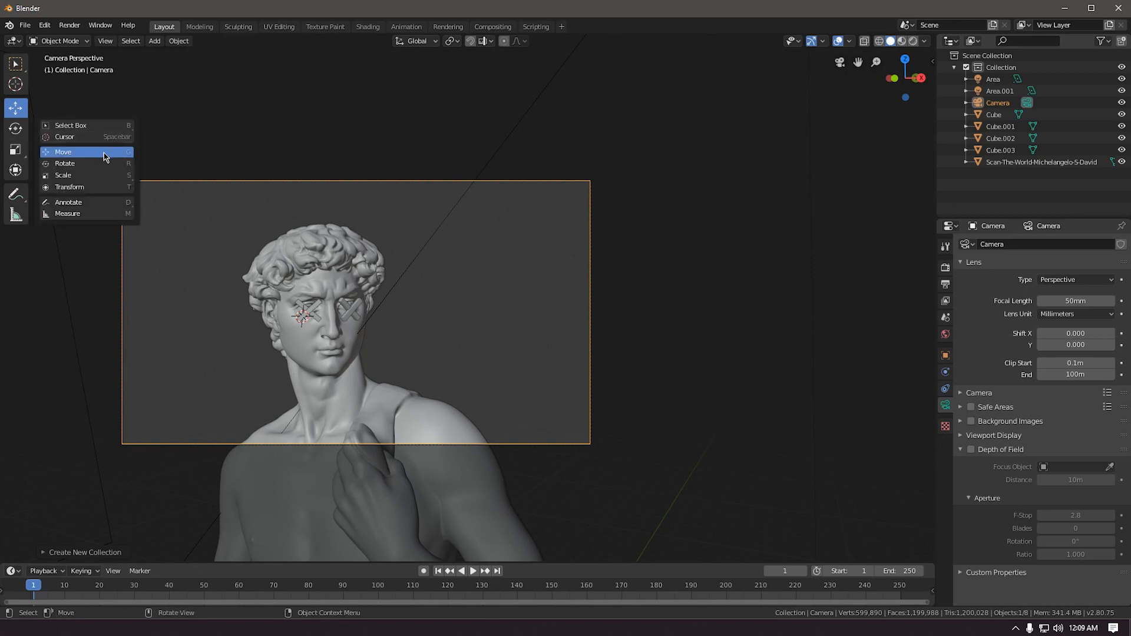
left_click(104, 156)
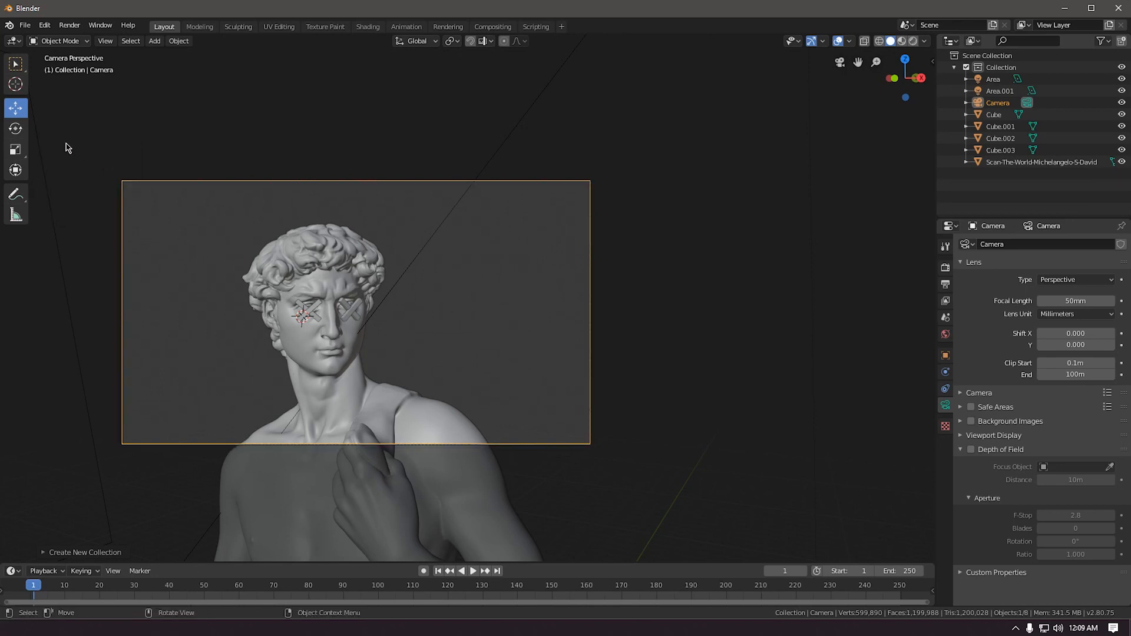
Reframe the statue by moving the camera about -0.6 m along global X and back by about 0.4 m.
scroll(302, 293, "down", 2)
scroll(312, 316, "up", 1)
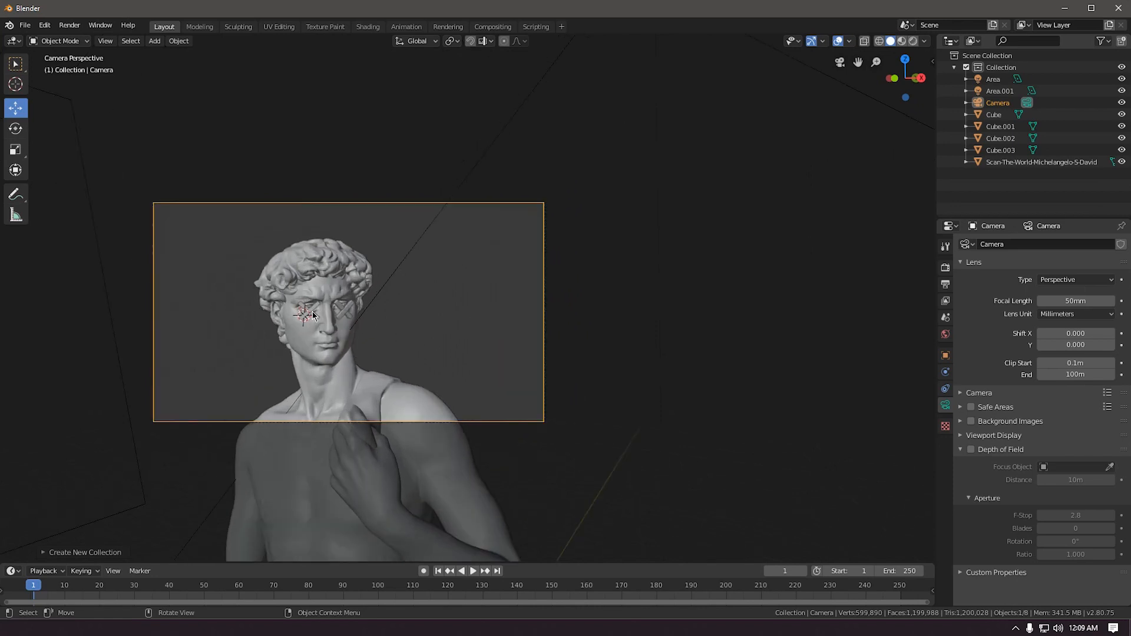
key("g")
key("x")
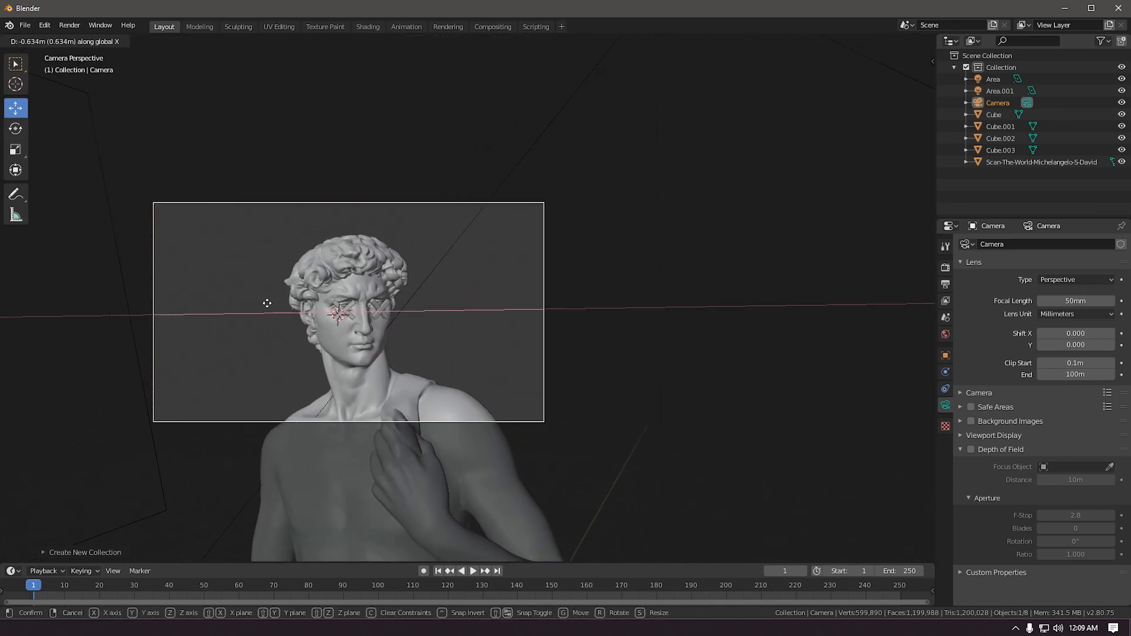
left_click(270, 302)
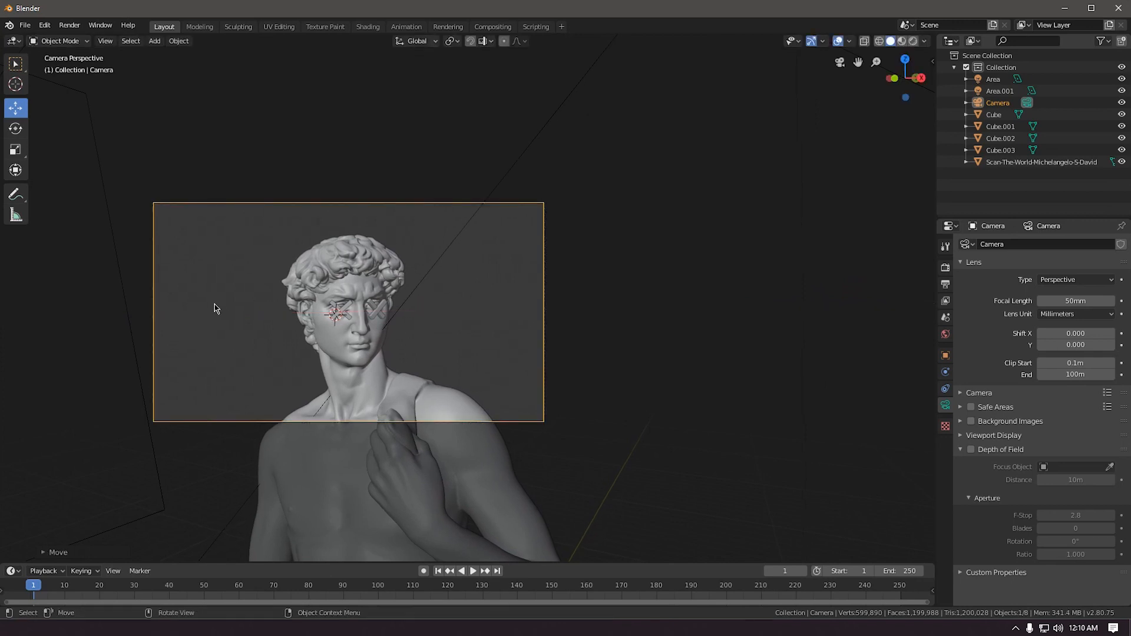
key("g")
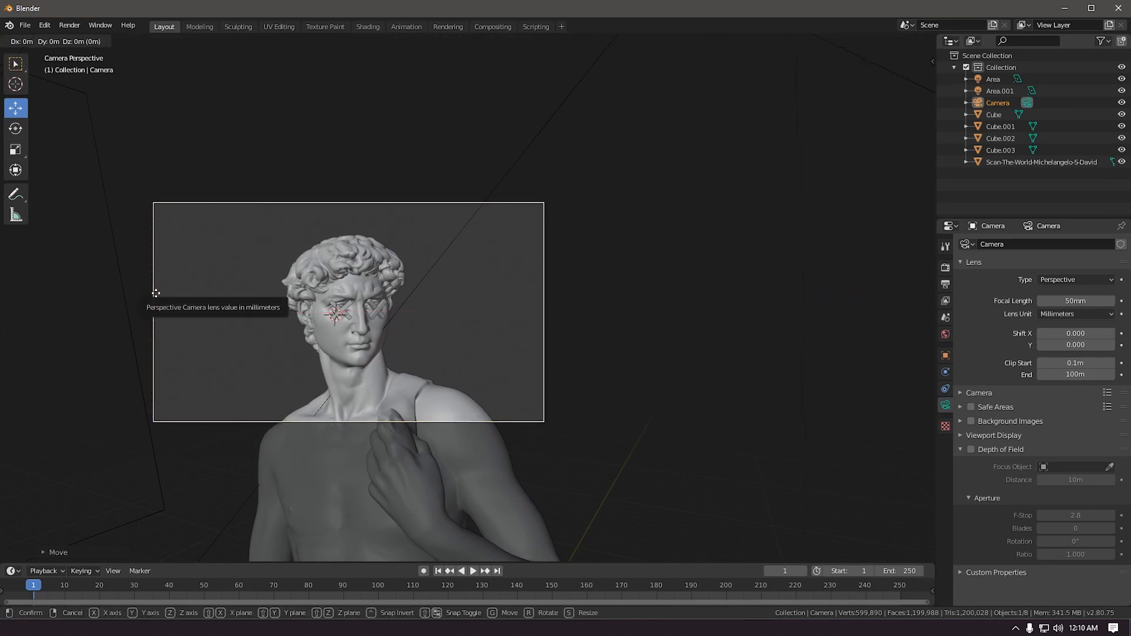
key("x")
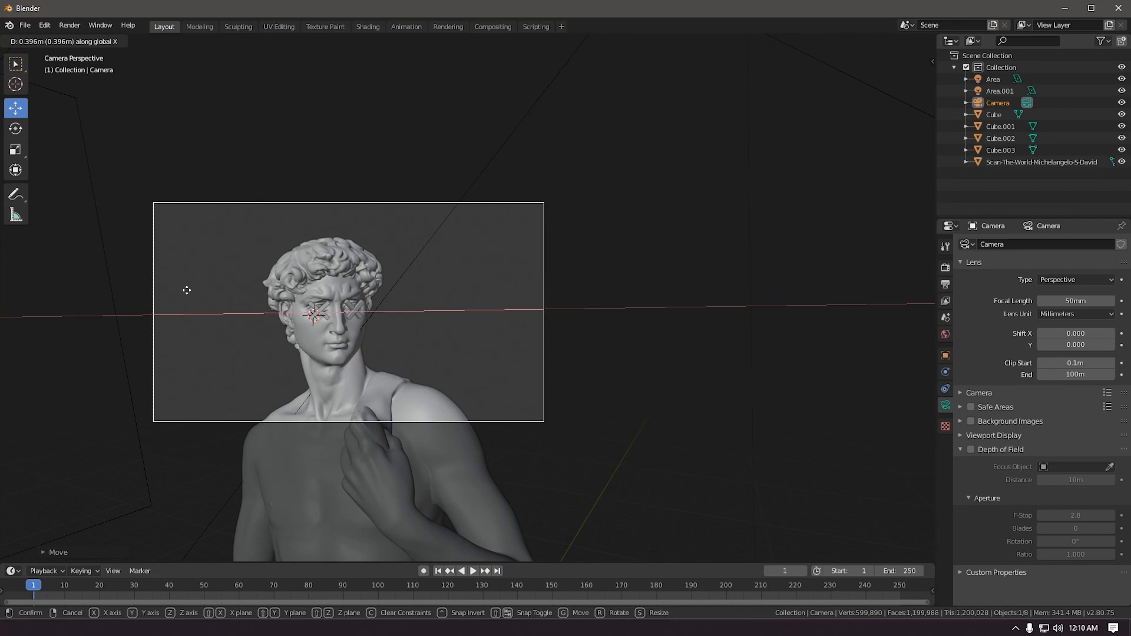
left_click(188, 294)
middle_click_drag(125, 288, 613, 316)
scroll(366, 380, "down", 5)
middle_click_drag(344, 381, 415, 436, "shift")
scroll(418, 346, "up", 6)
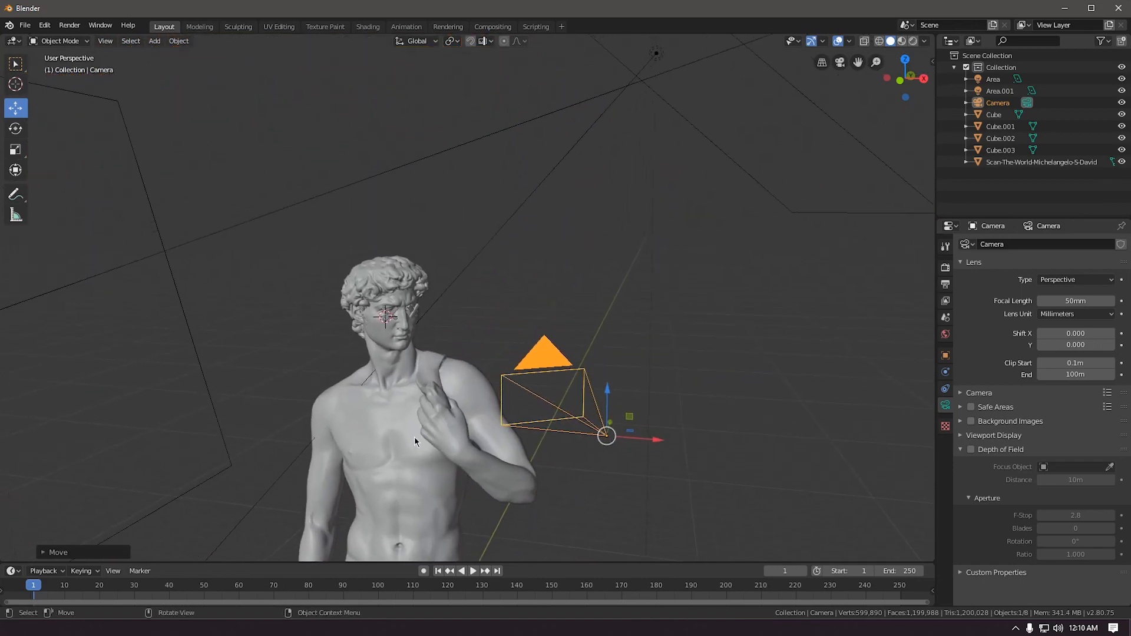
key("shift+a")
mouse_move(412, 389)
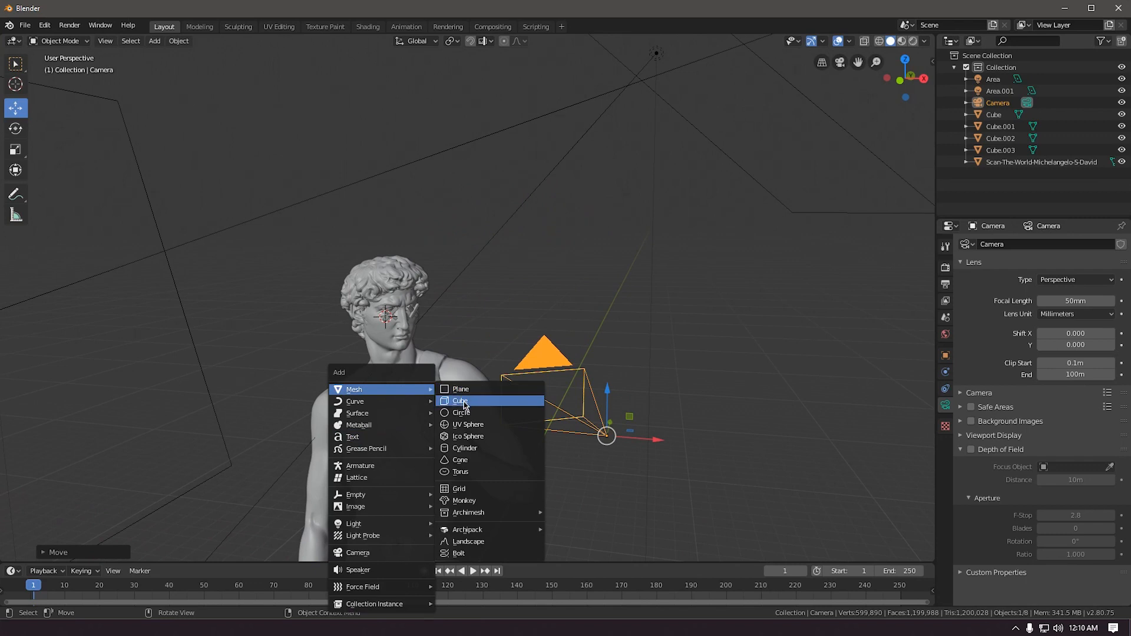
left_click(460, 390)
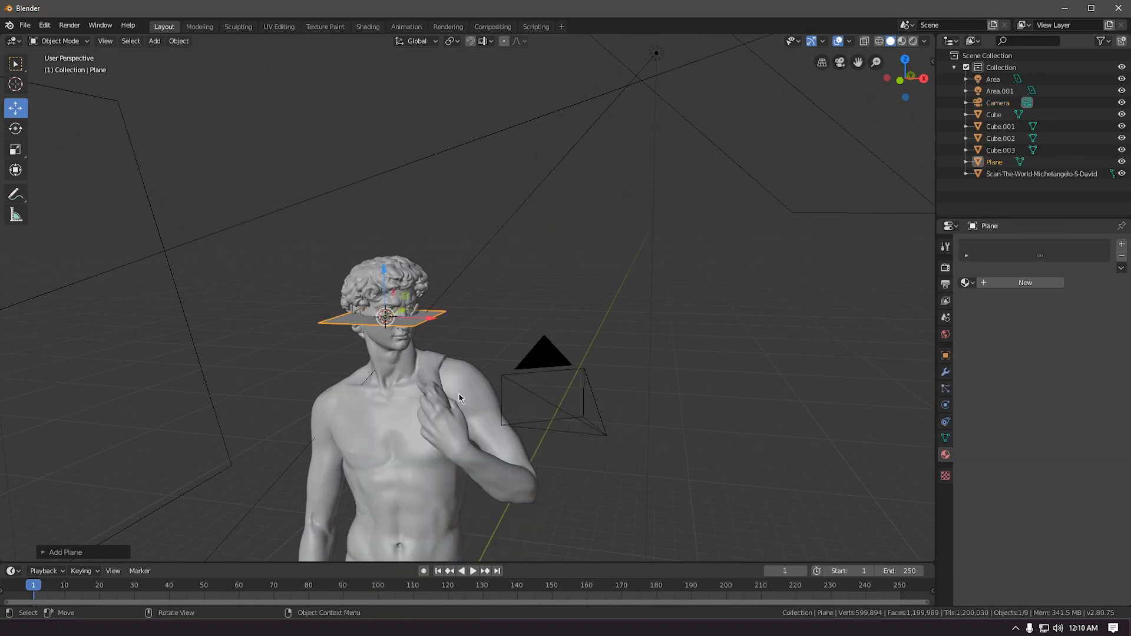
key("Delete")
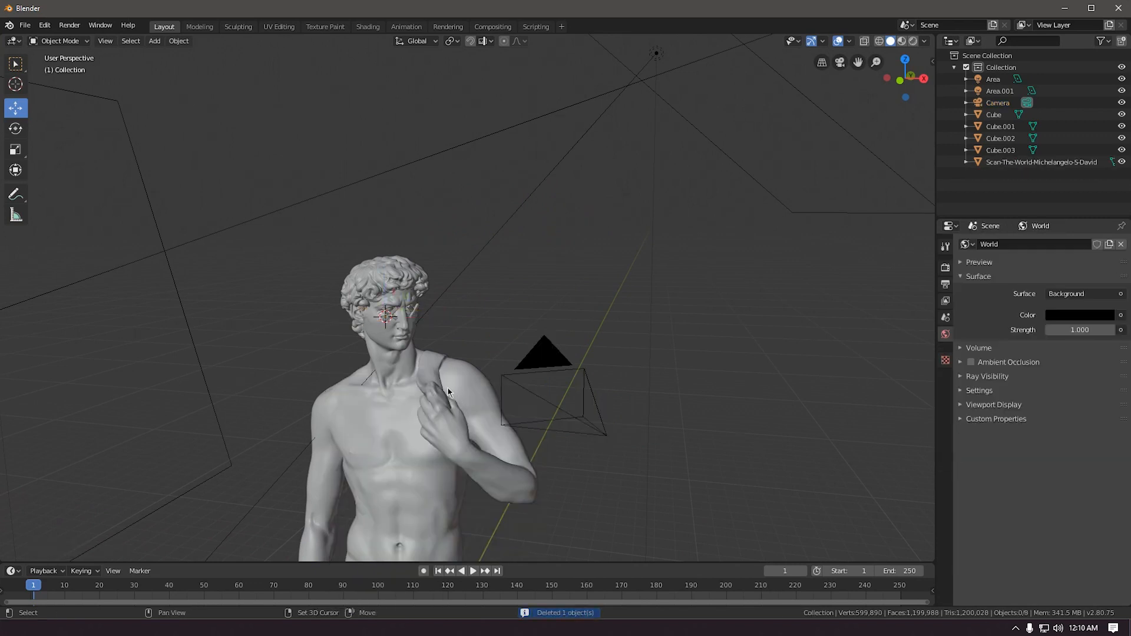
Add a cube at the statue's head and scale it up about 13.7 times so that it encloses the statue and lights.
key("shift+a")
mouse_move(447, 389)
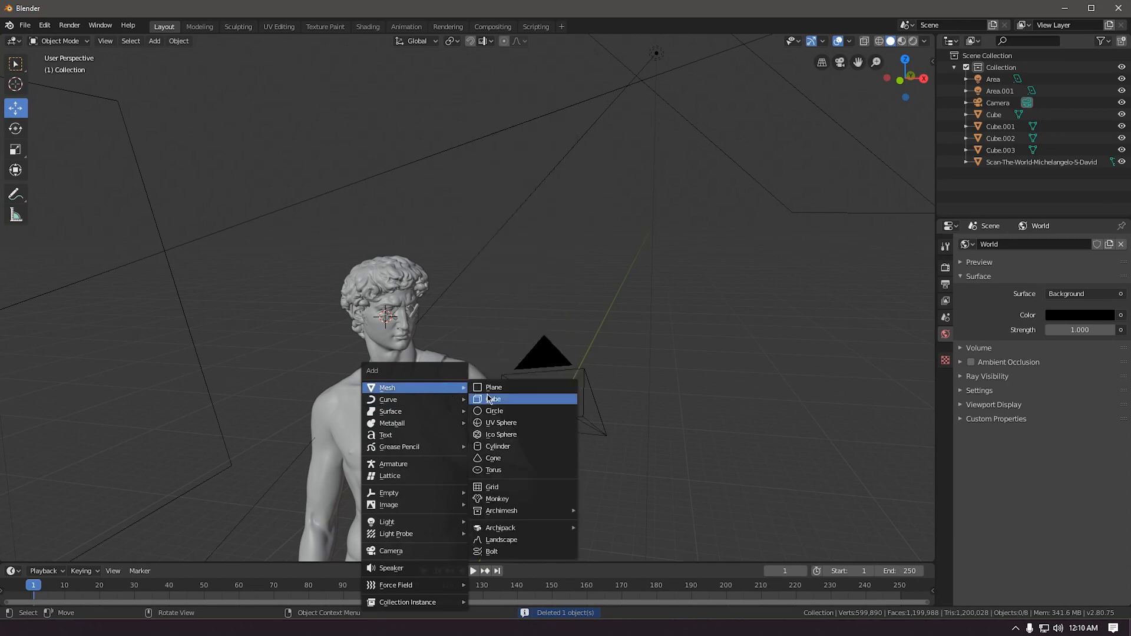
left_click(488, 398)
middle_click_drag(295, 386, 392, 398)
scroll(393, 398, "down", 4)
key("s")
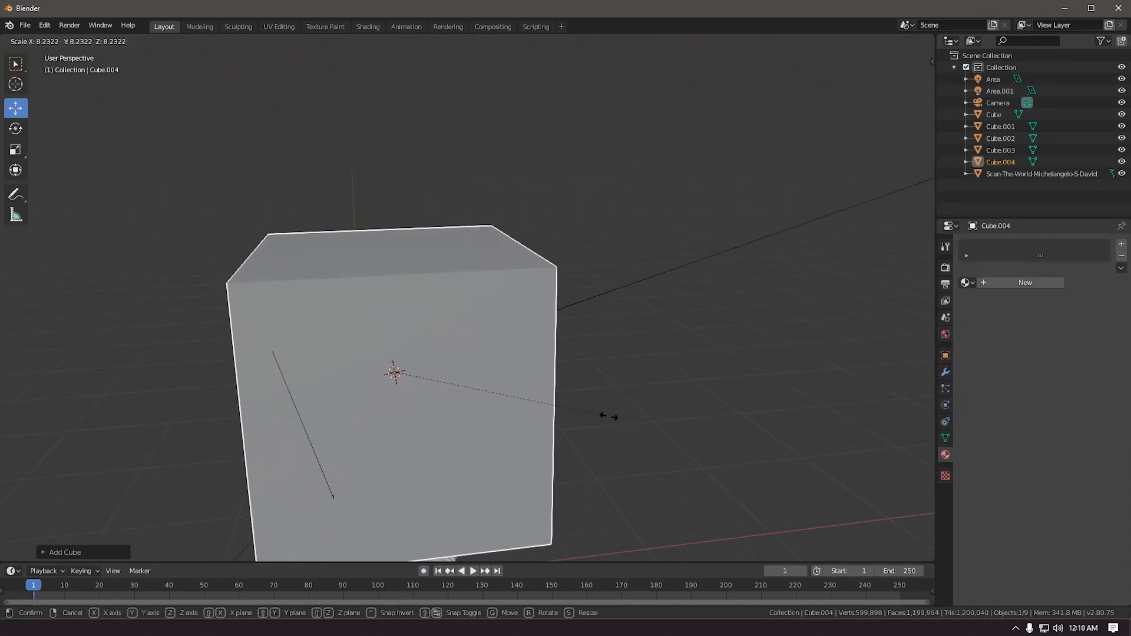
left_click(745, 412)
middle_click_drag(754, 417, 564, 400)
key("KP_0")
scroll(575, 404, "up", 6)
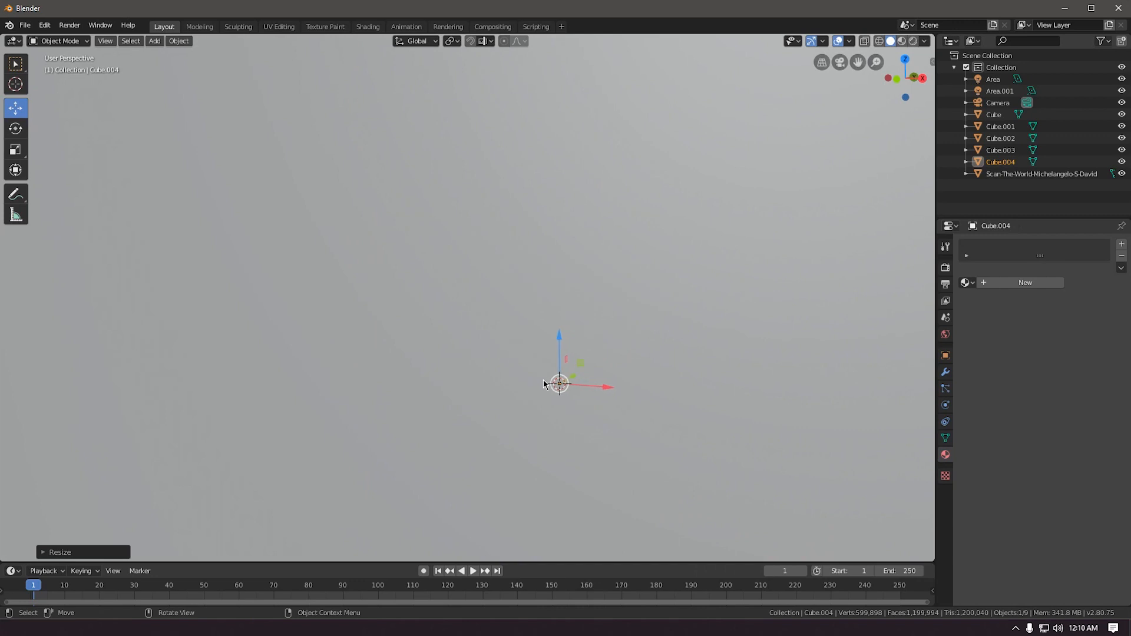
scroll(355, 344, "down", 4)
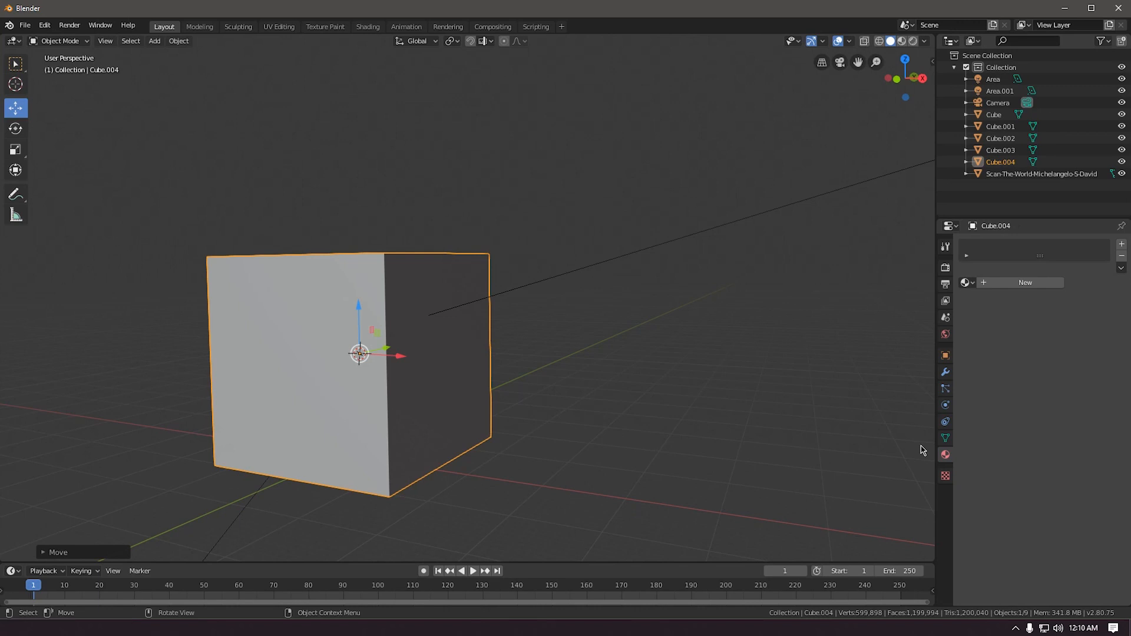
Create a new material for the enclosing cube and set its surface shader to Principled Volume.
left_click(1006, 283)
left_click(1077, 332)
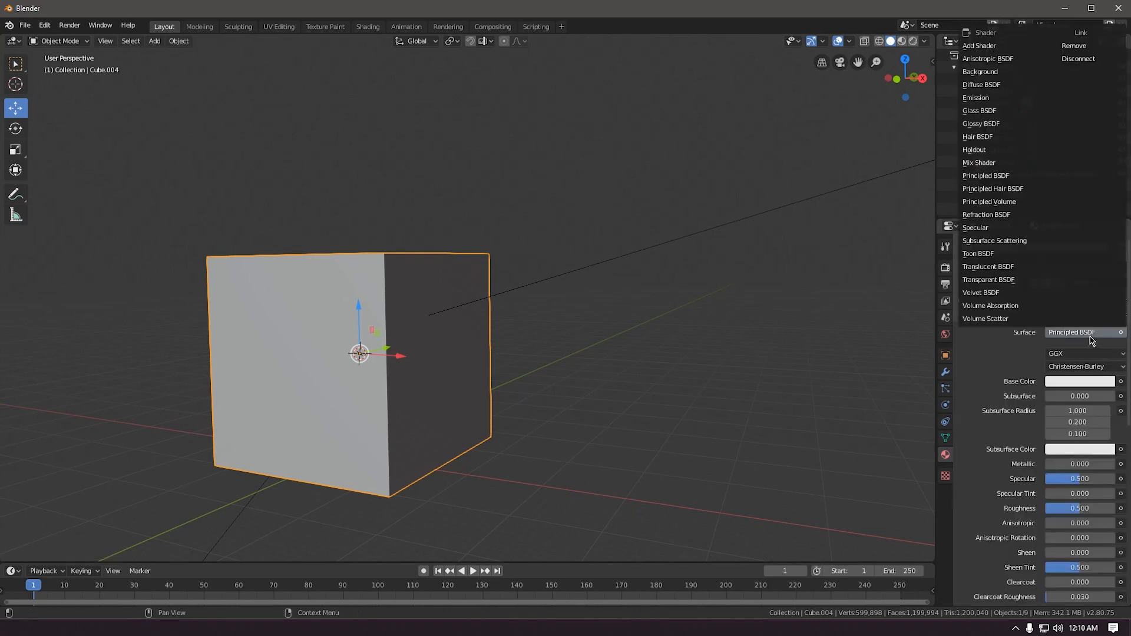
left_click(1006, 202)
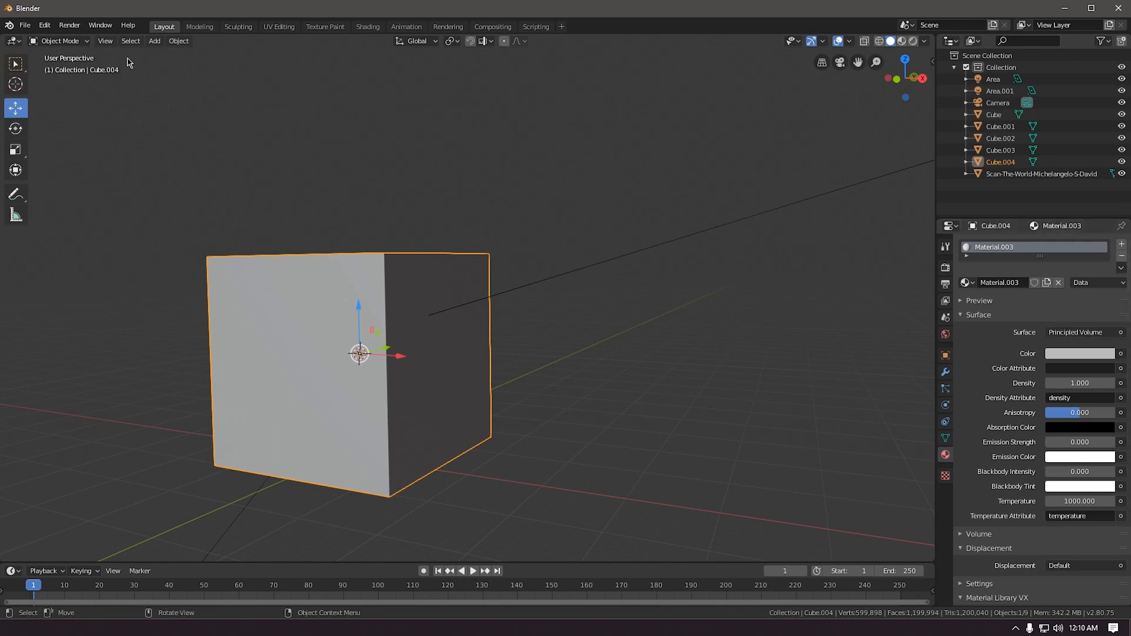
In the Shading workspace, reroute the Principled Volume output from the Material Output's Surface input to its Volume input.
middle_click_drag(404, 226, 435, 243)
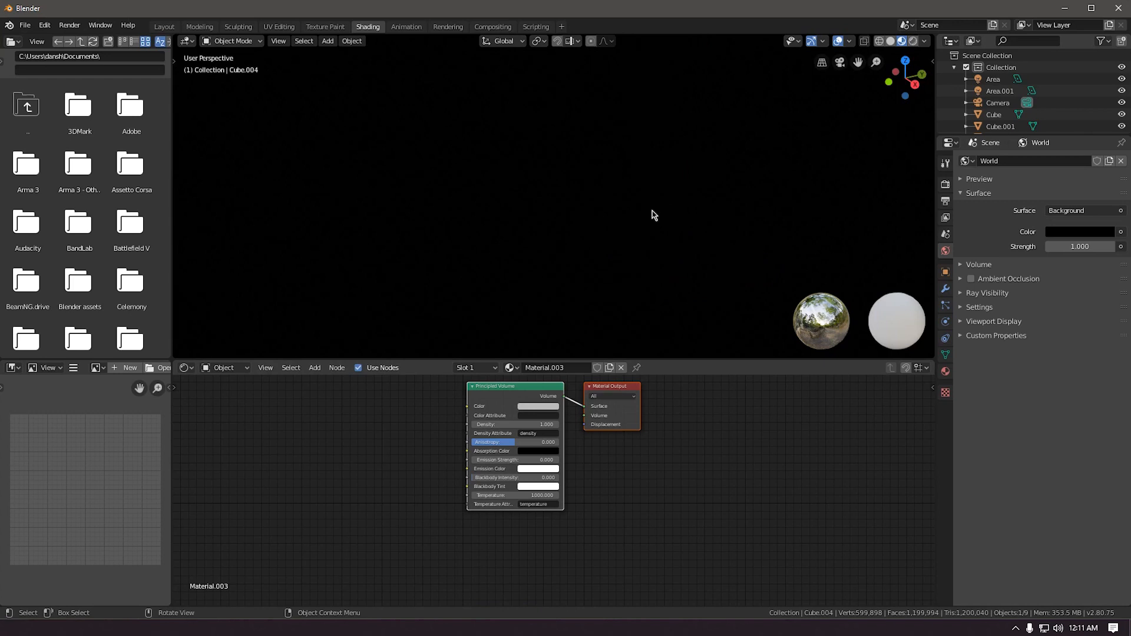
scroll(652, 210, "down", 8)
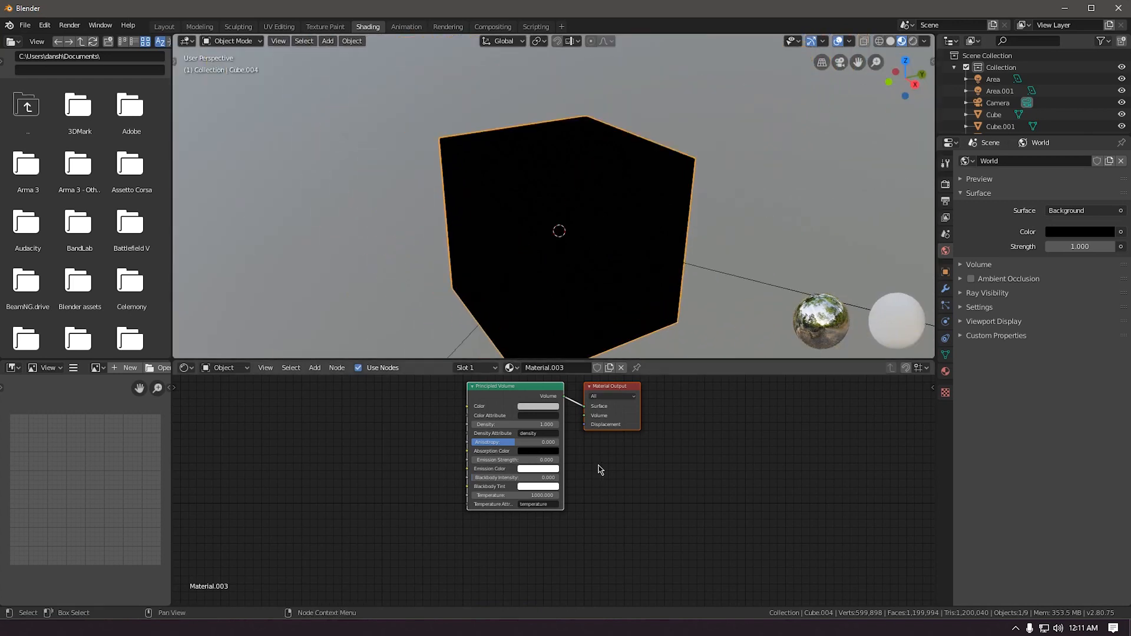
scroll(581, 478, "up", 4)
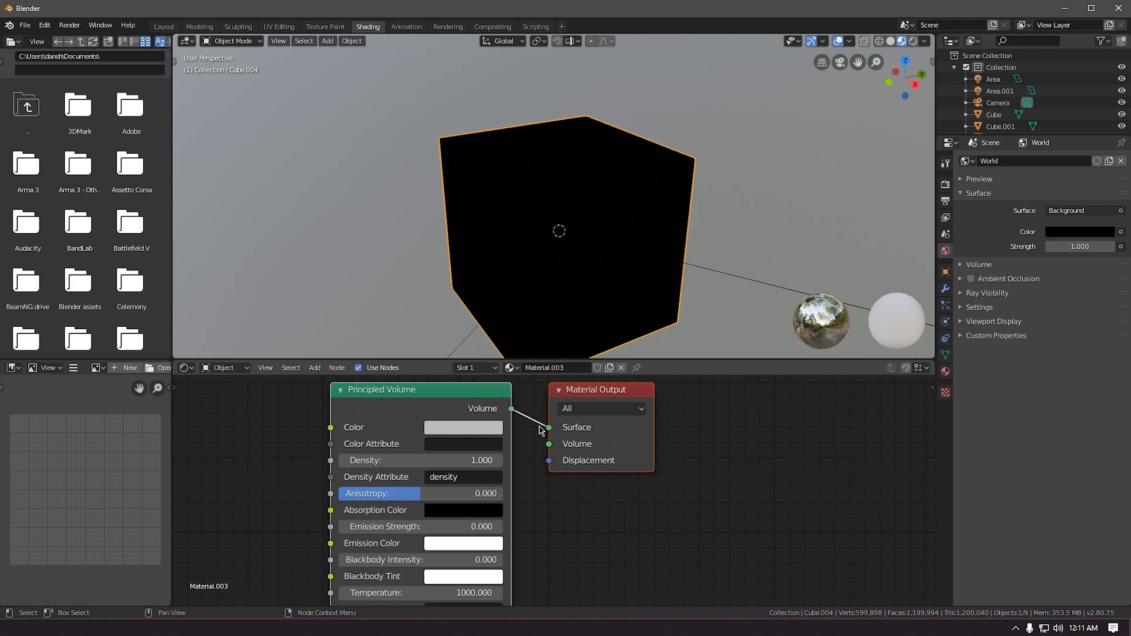
left_click_drag(543, 433, 549, 443)
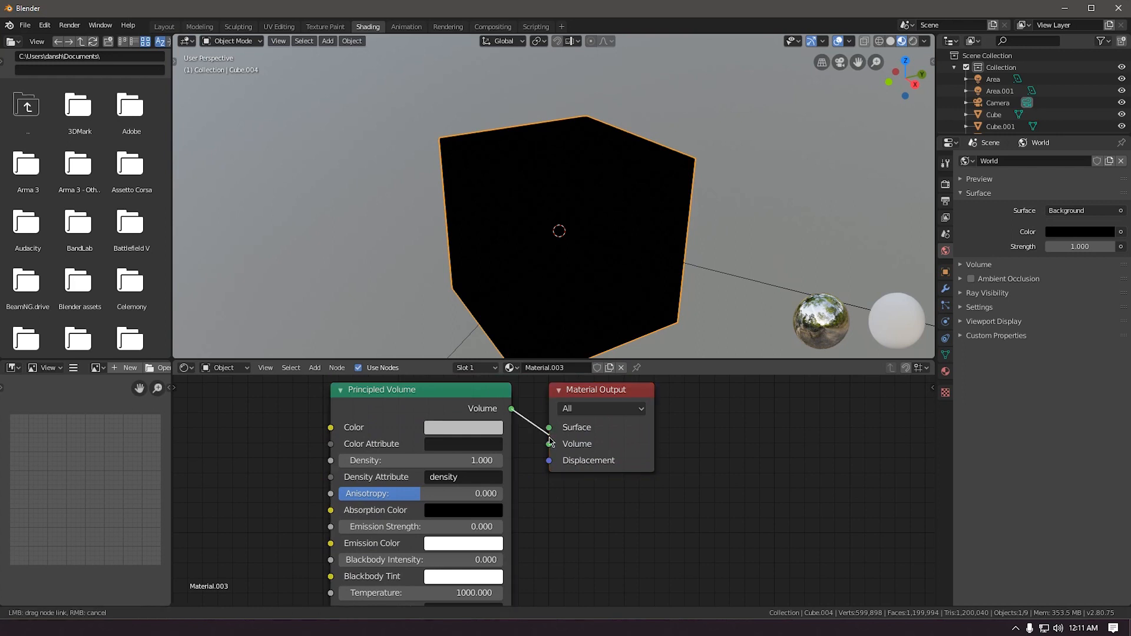
Set the Principled Volume density of the enclosing cube's material to 0.05.
middle_click_drag(494, 291, 448, 360)
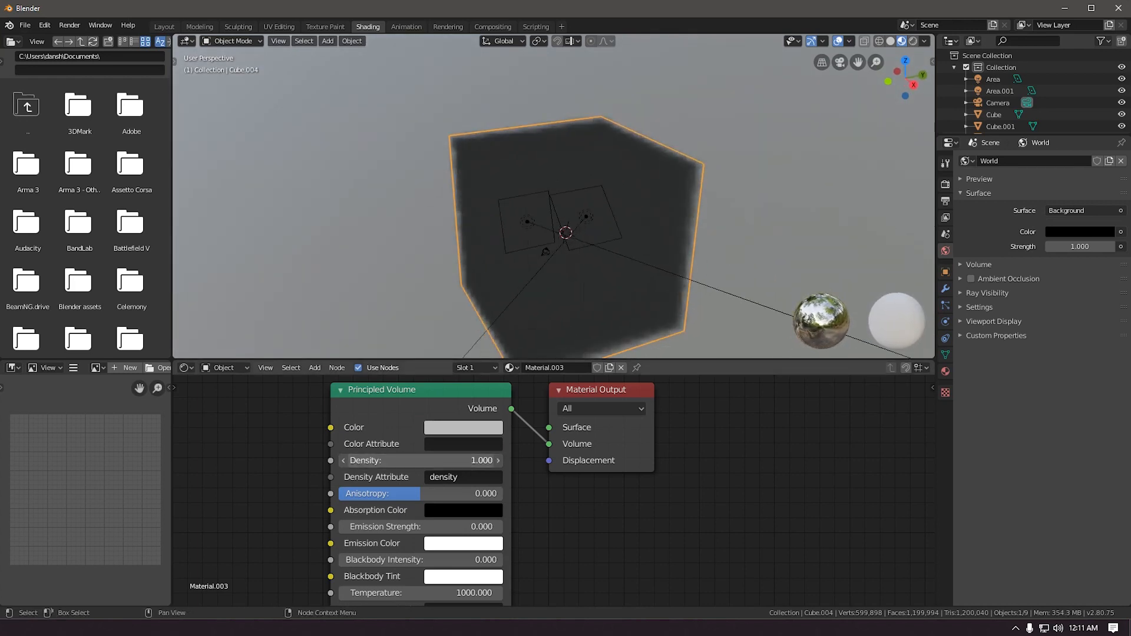
left_click(399, 457)
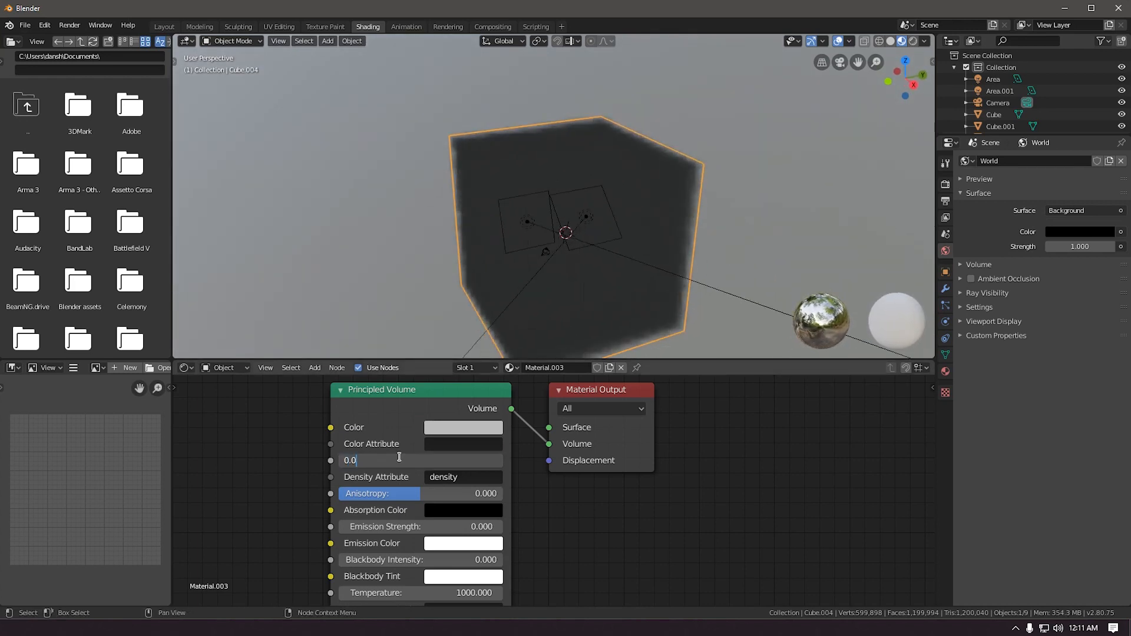
key("Return")
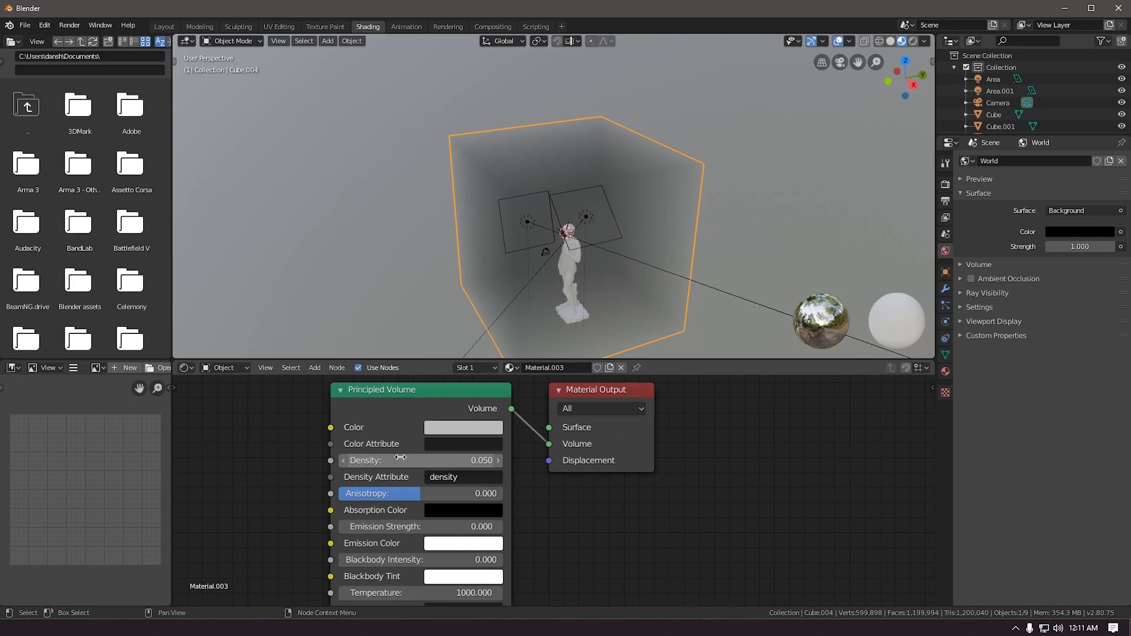
Render the scene with the volumetric fog, examine the full image, and put the render window away.
key("F12")
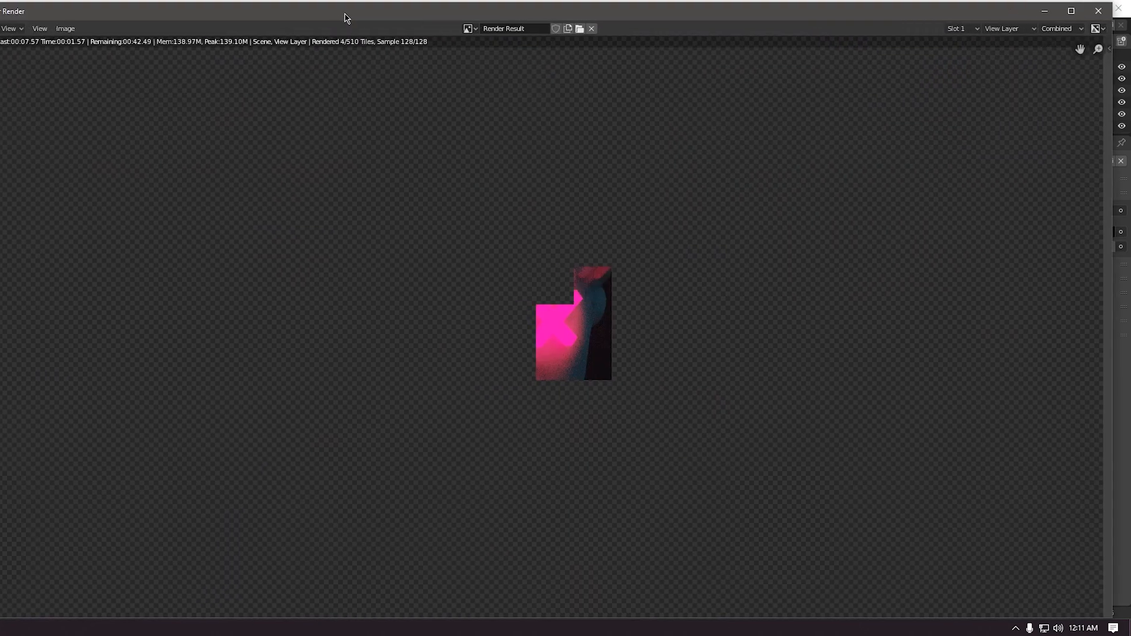
left_click_drag(346, 17, 379, 14)
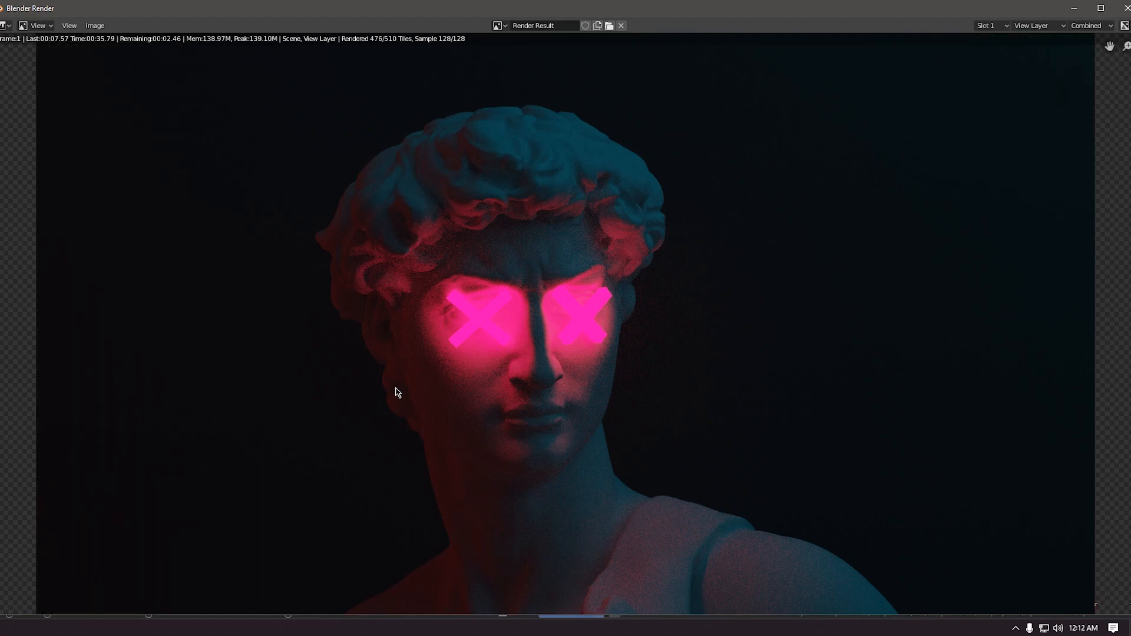
scroll(392, 359, "down", 4)
scroll(386, 328, "up", 2)
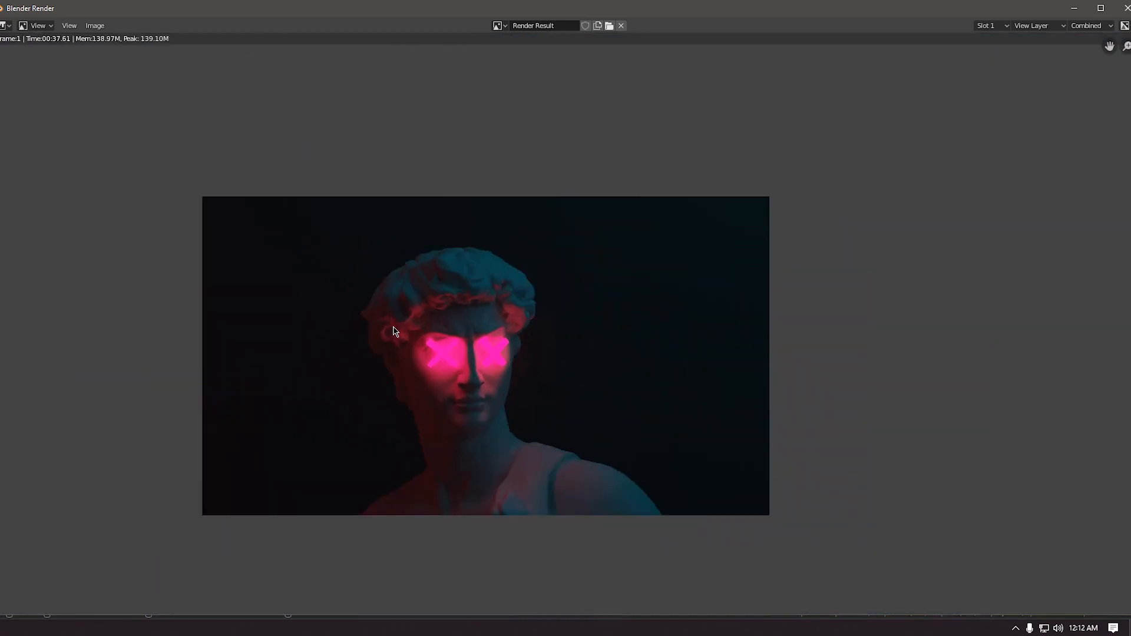
left_click(1074, 8)
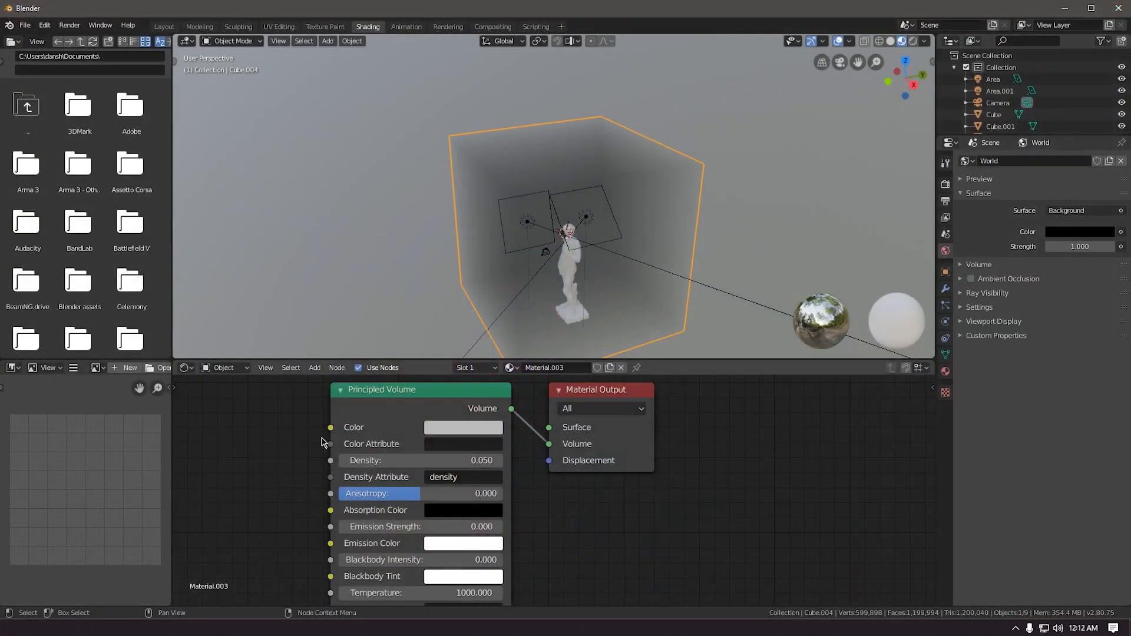
Return to the Layout workspace and hide the fog cube in the viewport while keeping it in renders.
middle_click_drag(385, 224, 683, 68)
scroll(454, 213, "up", 5)
left_click(171, 26)
scroll(327, 271, "down", 4)
scroll(328, 277, "up", 4)
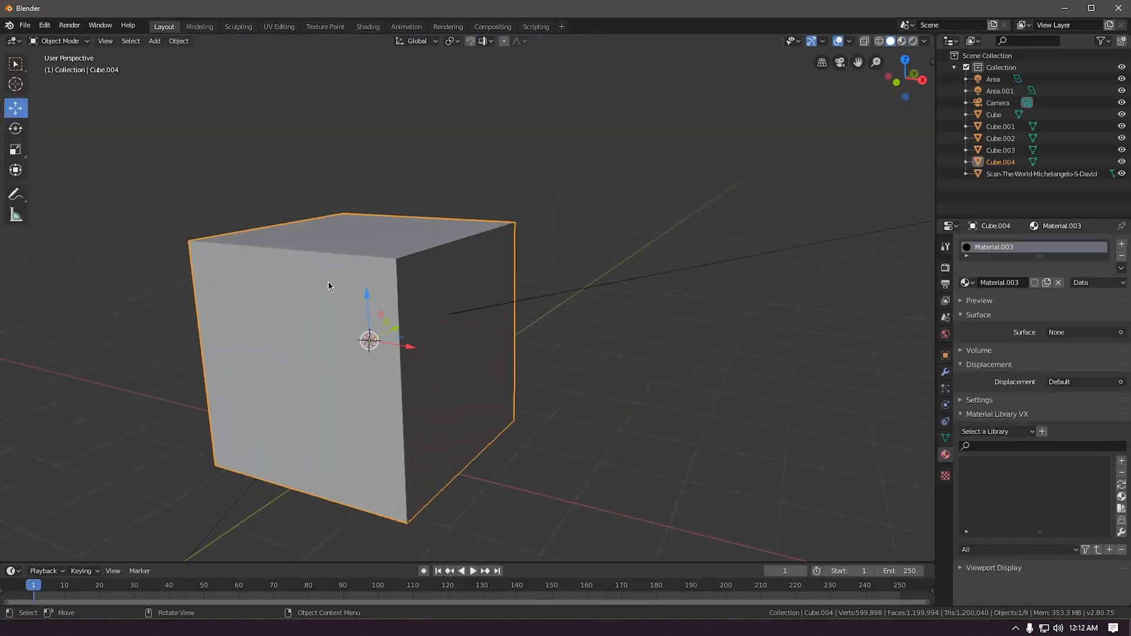
left_click(945, 356)
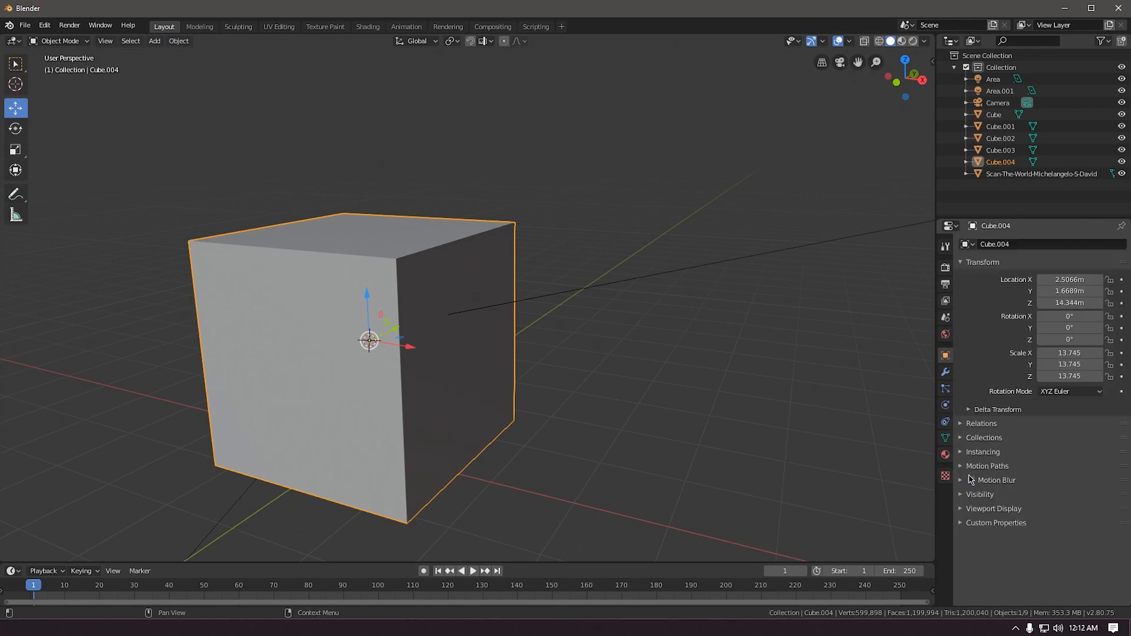
left_click(965, 497)
scroll(1001, 518, "down", 2)
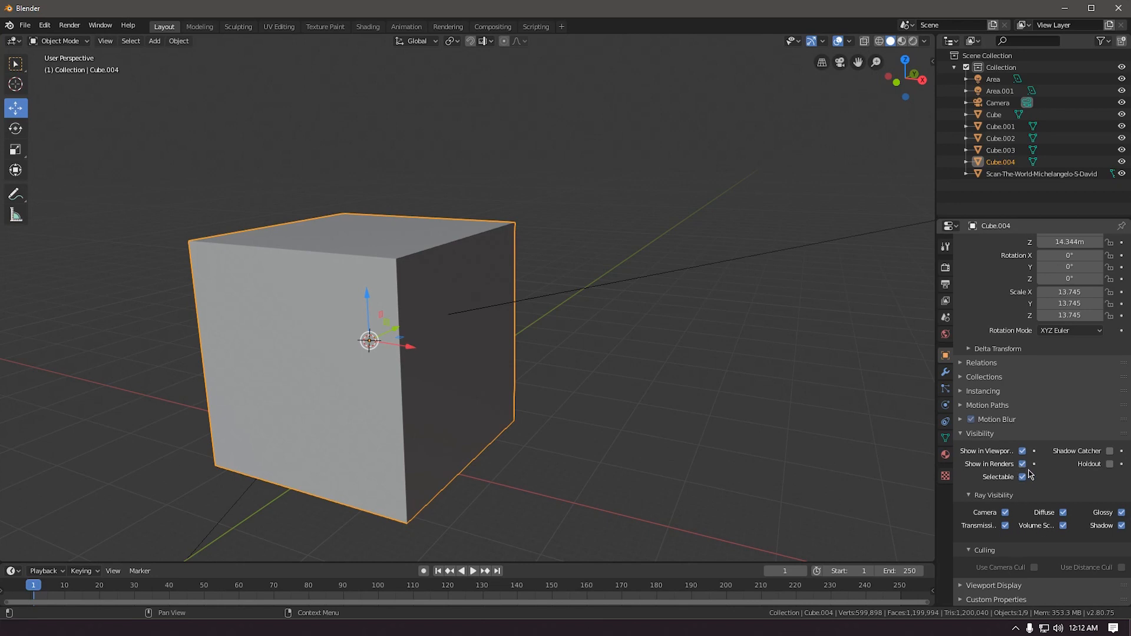
left_click(1022, 451)
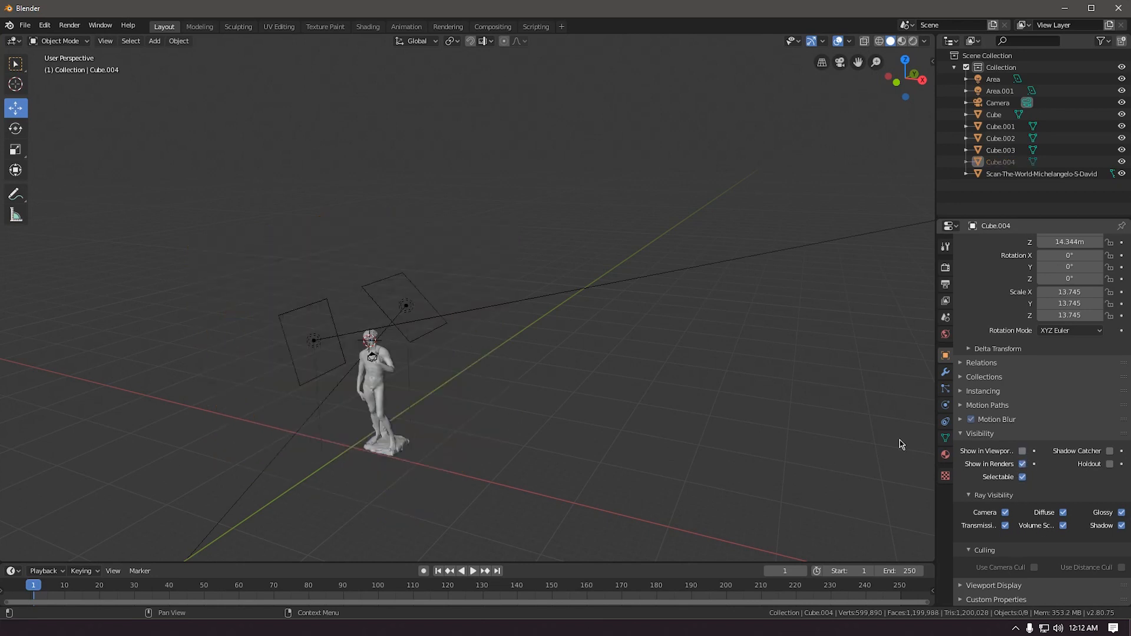
scroll(391, 374, "up", 4)
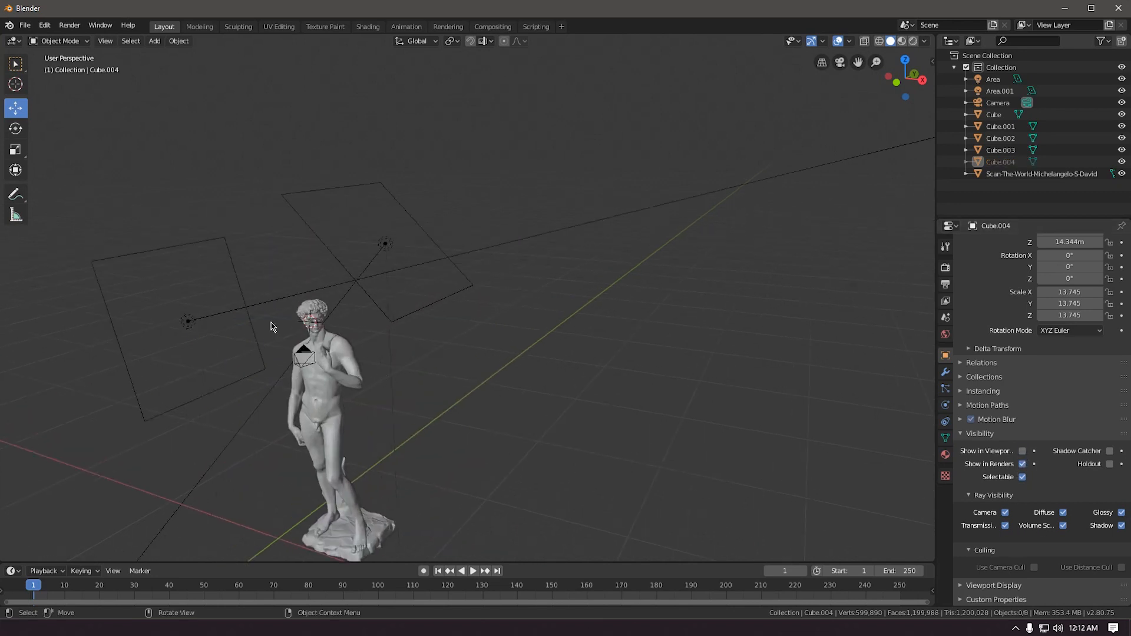
scroll(353, 294, "up", 5)
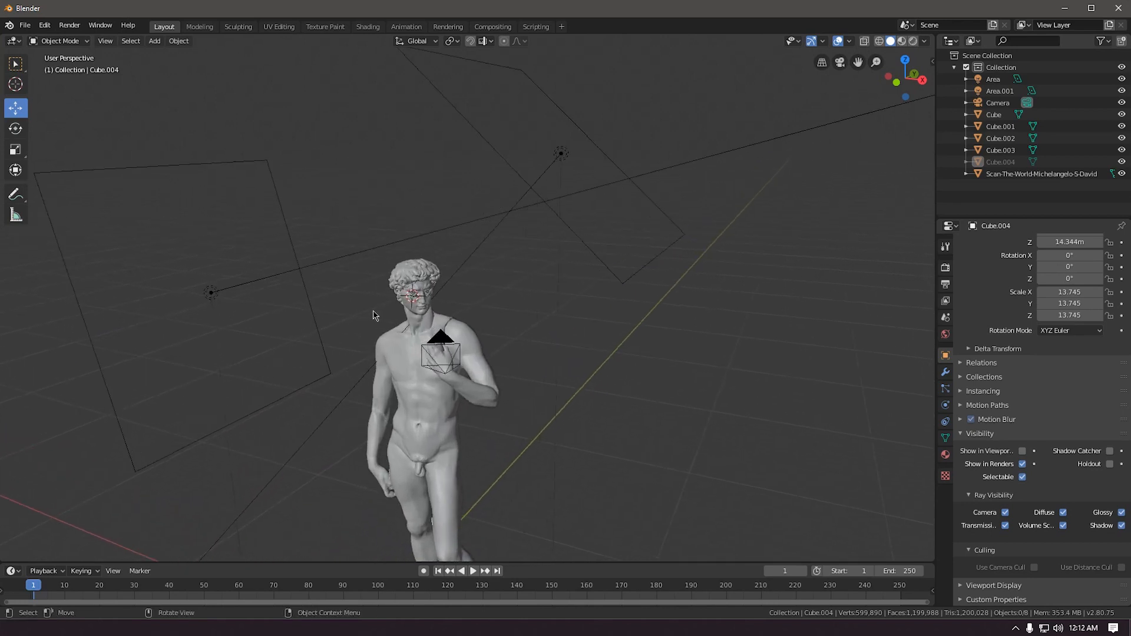
scroll(329, 337, "up", 1)
key("shift+a")
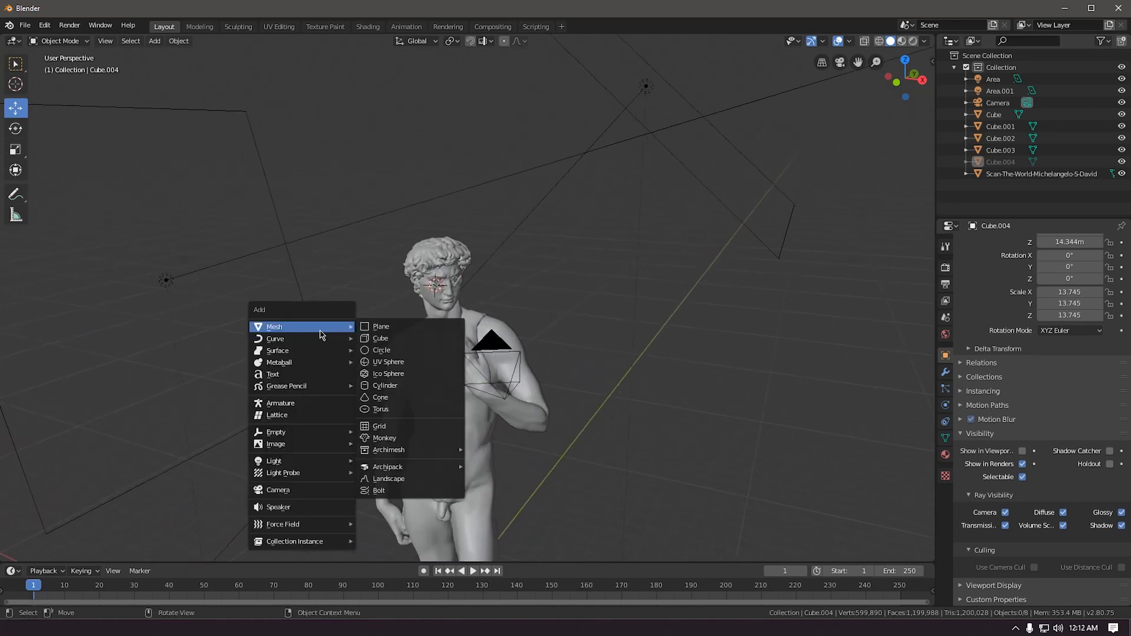
left_click(379, 326)
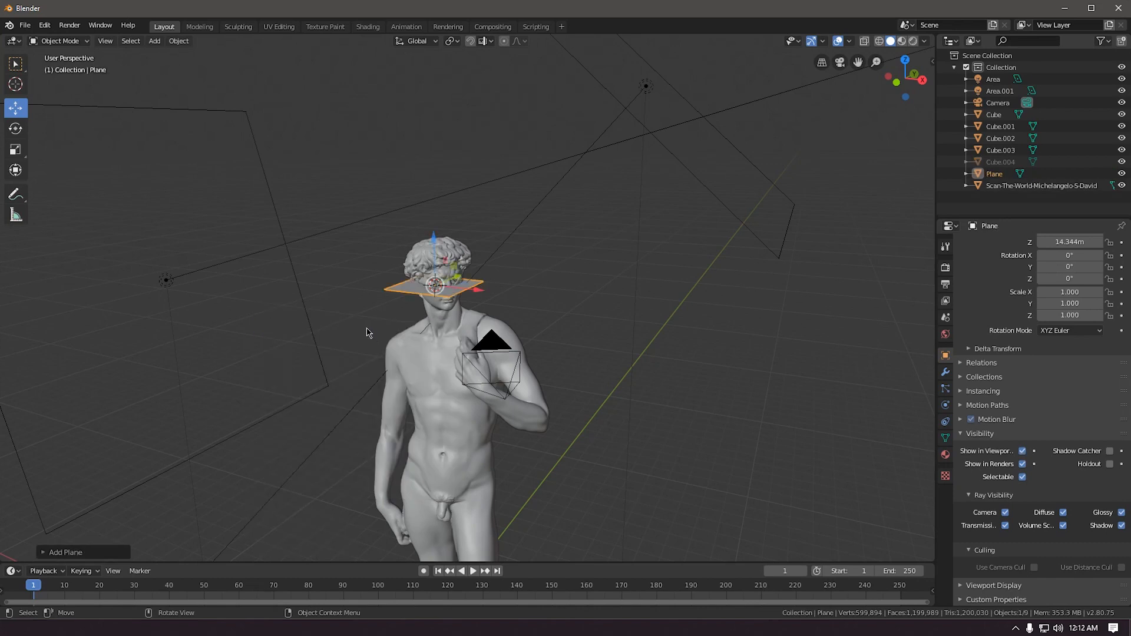
scroll(456, 298, "up", 6)
scroll(456, 298, "down", 8)
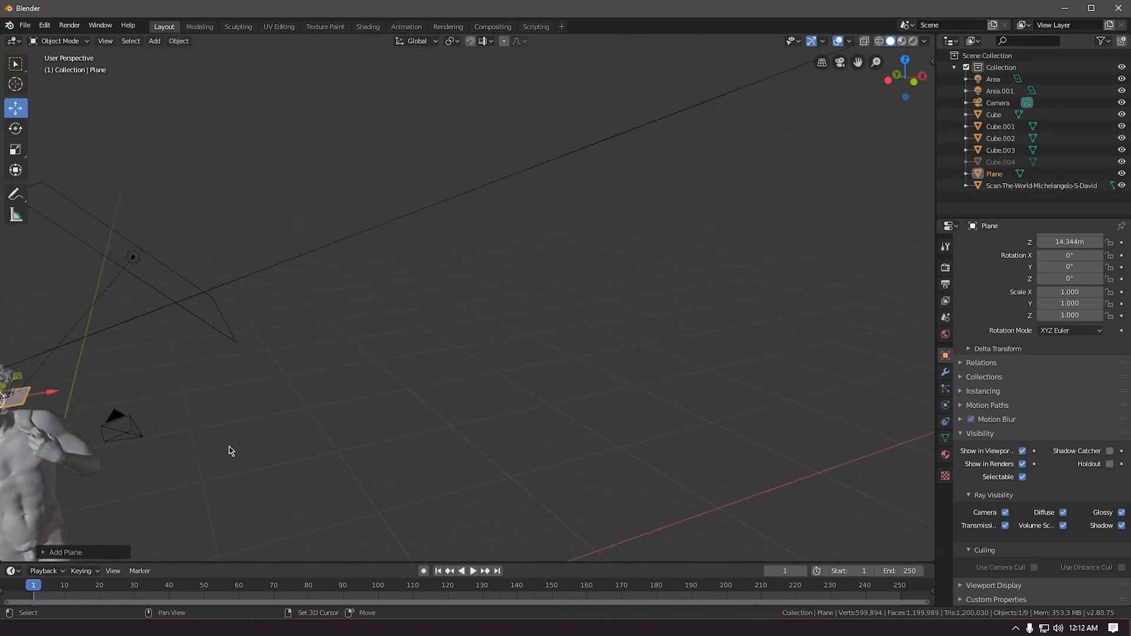
left_click_drag(471, 314, 469, 428)
left_click_drag(457, 379, 398, 354)
middle_click_drag(300, 402, 443, 404)
middle_click_drag(269, 465, 351, 351)
key("Delete")
Add another cube and move it away behind the statue, at a height of about 11.1 m.
scroll(410, 234, "down", 4)
key("shift+a")
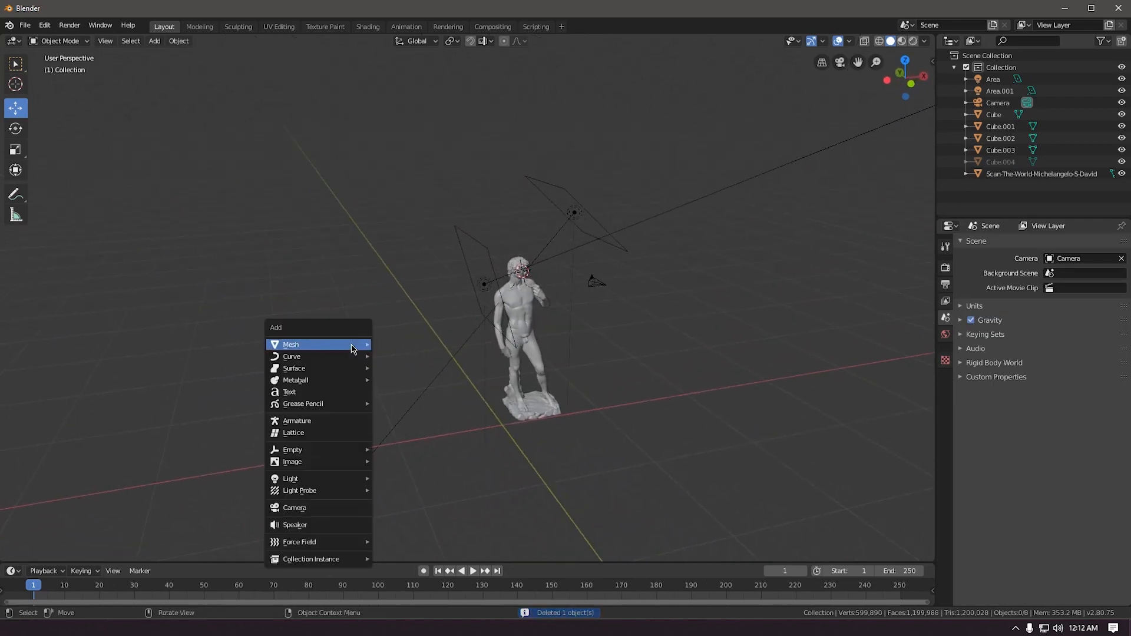
left_click(397, 356)
middle_click_drag(415, 330, 455, 334)
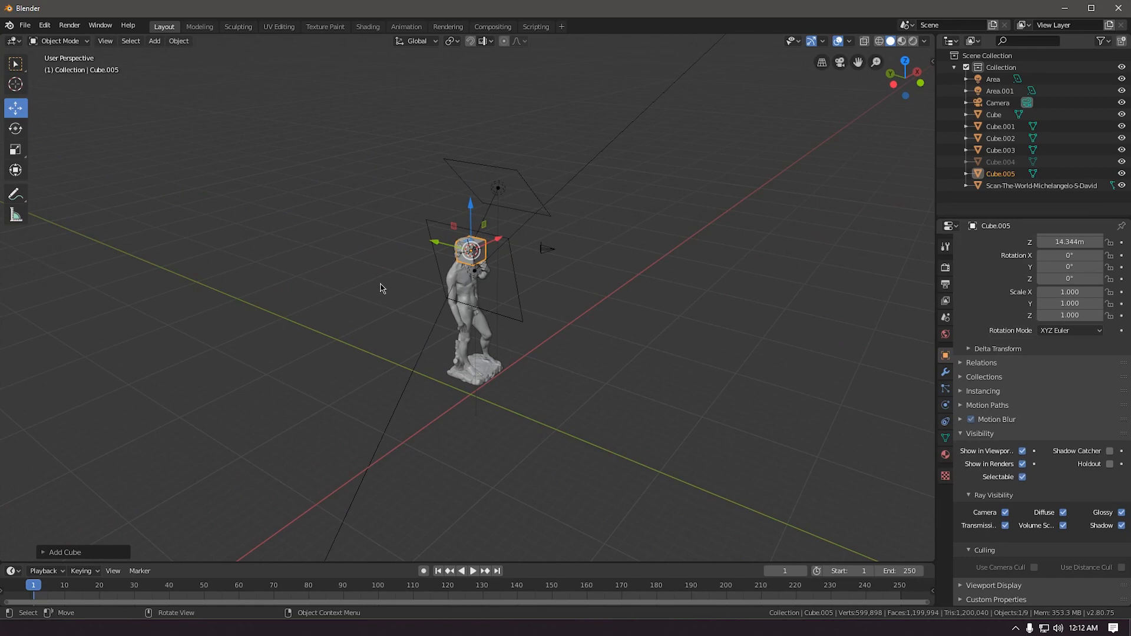
middle_click_drag(381, 289, 443, 378)
scroll(444, 377, "up", 2)
left_click_drag(526, 299, 391, 290)
Rotate the new cube about 36° around the global Z axis and scale it up to about 6.57.
key("r")
key("z")
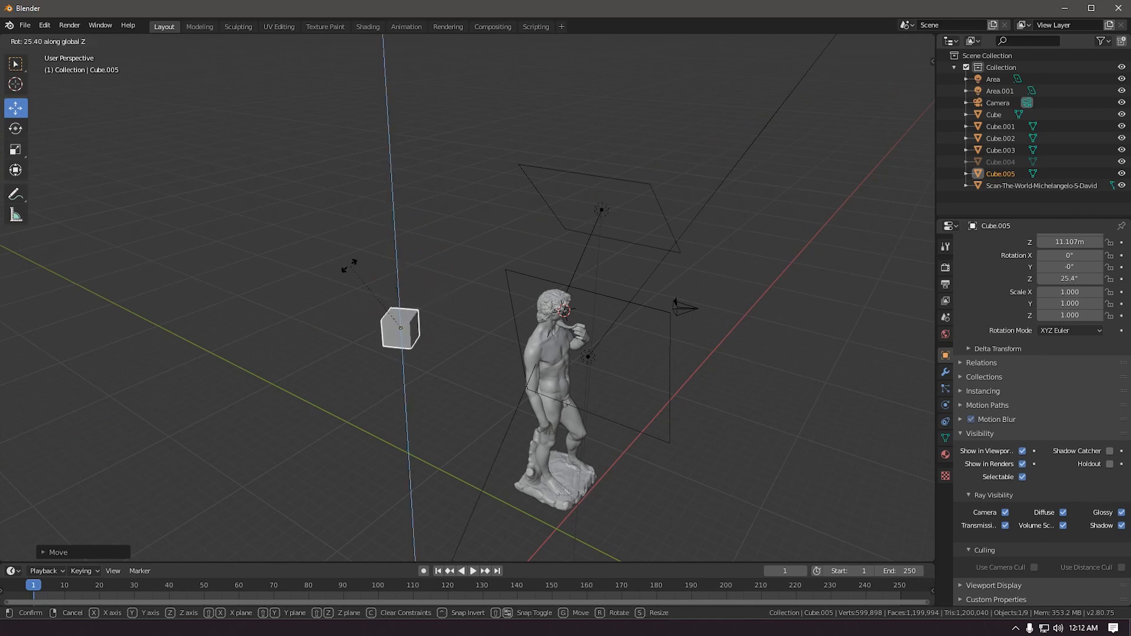
left_click(348, 283)
key("s")
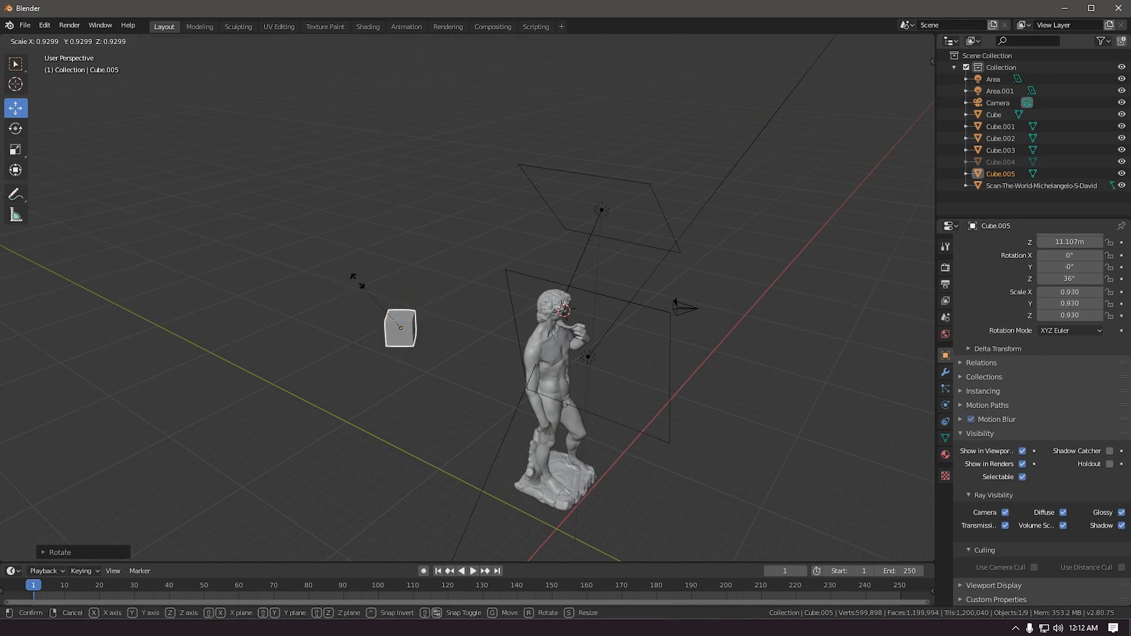
left_click(878, 305)
middle_click_drag(836, 298, 702, 278)
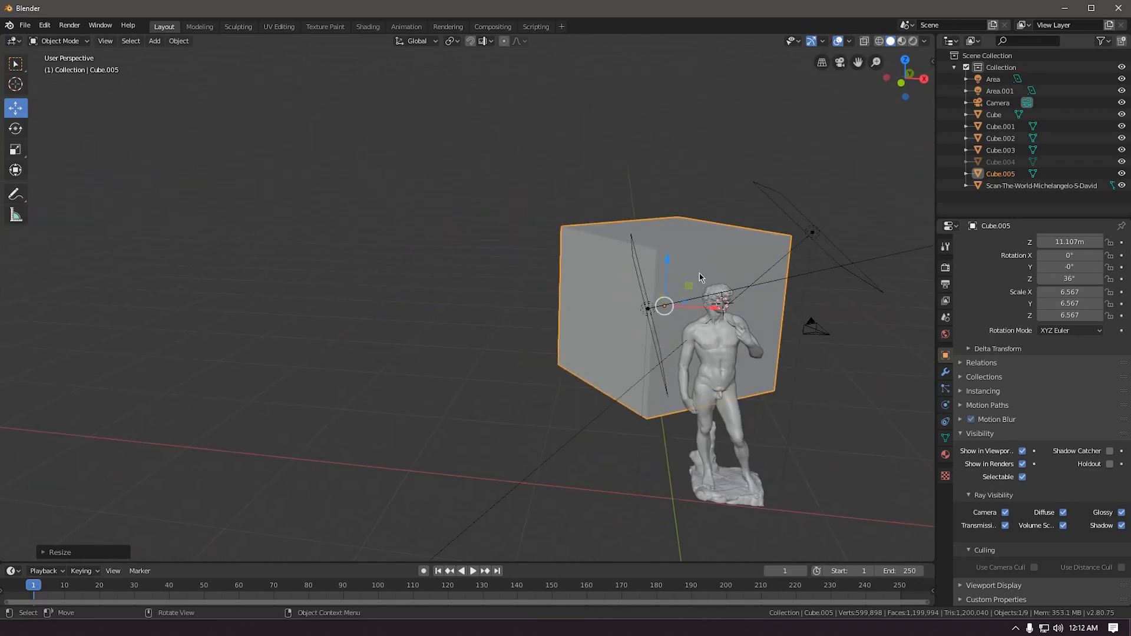
middle_click_drag(719, 320, 768, 325)
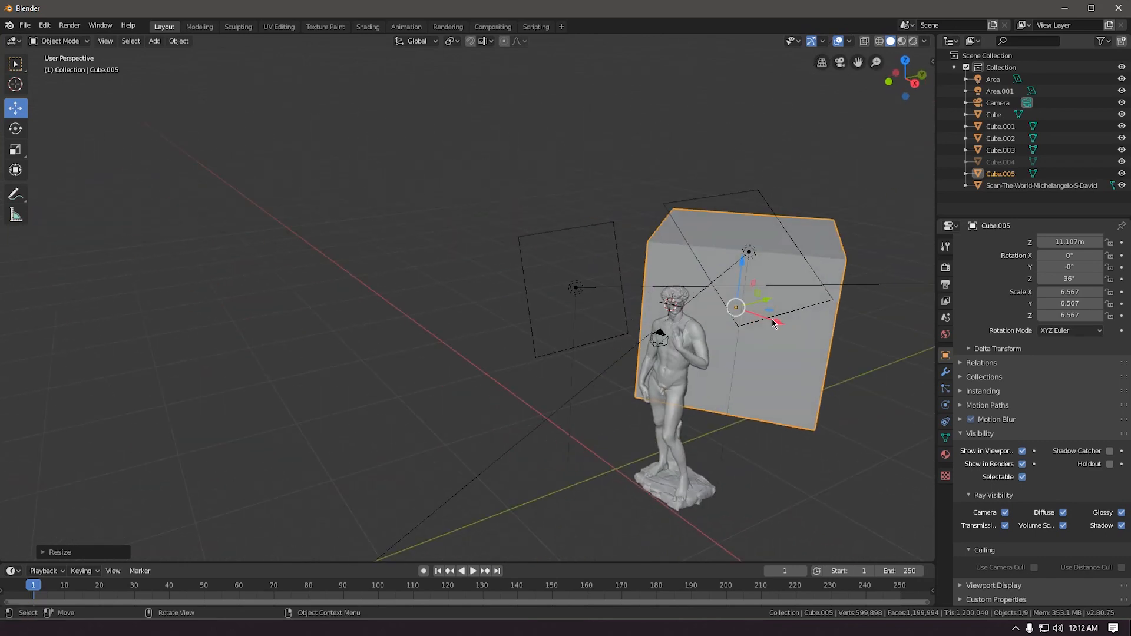
Reposition the cube behind the statue's upper body, at a height of about 10.4 m.
key("g")
left_click(728, 299)
key("g")
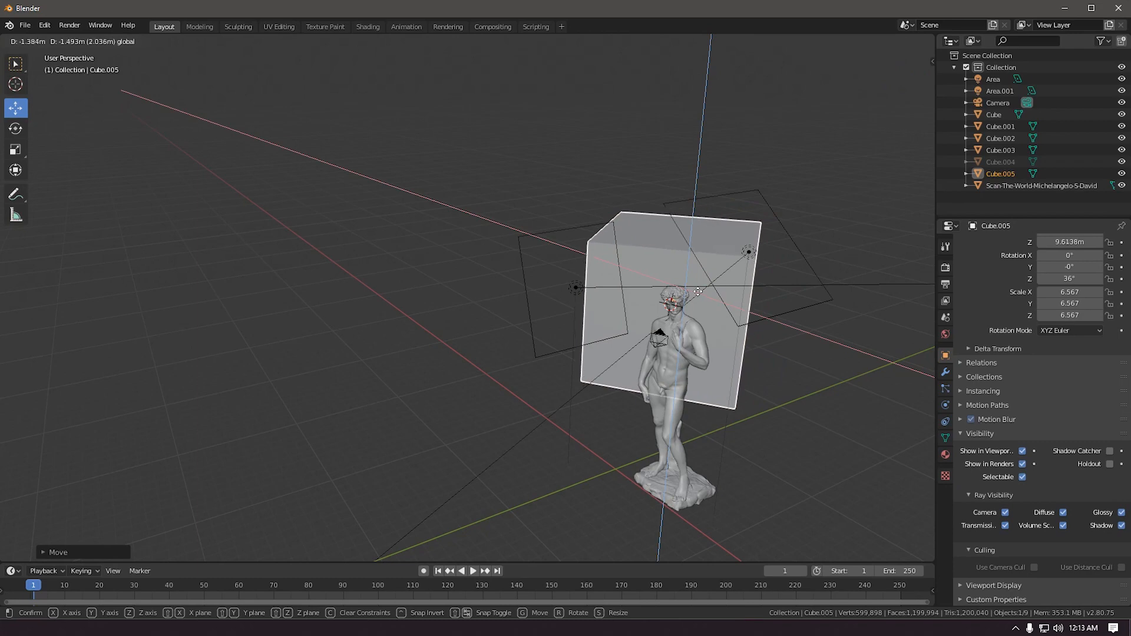
left_click(697, 292)
middle_click_drag(697, 293, 723, 292)
Delete the cube's face nearest the statue in Edit Mode and check the open box from the camera view.
key("Tab")
left_click(546, 317)
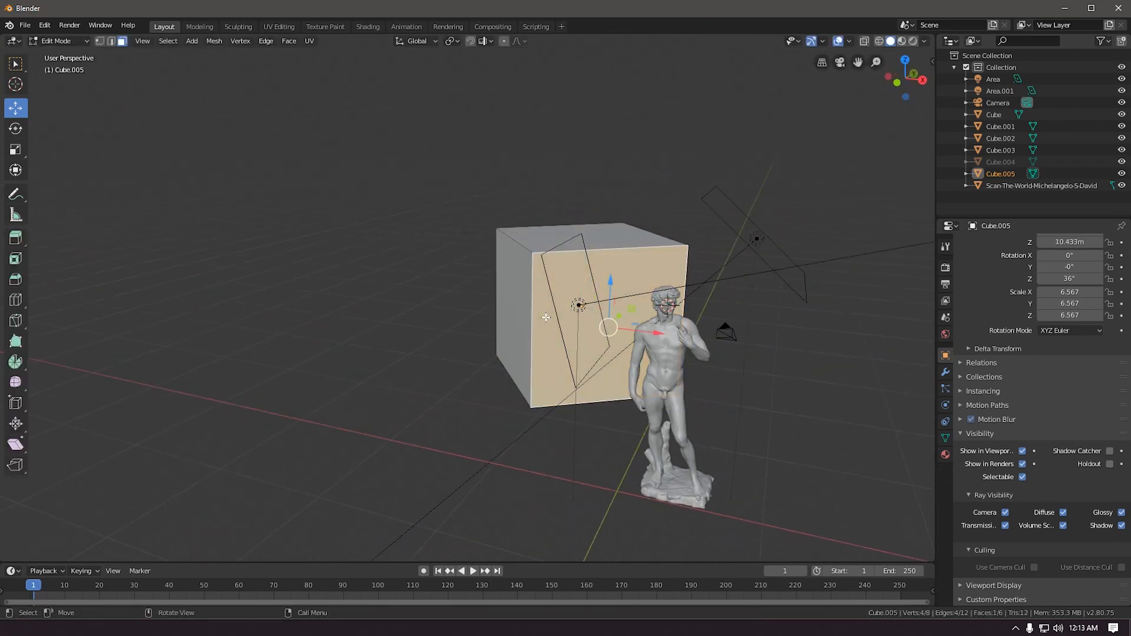
key("x")
left_click(521, 343)
middle_click_drag(491, 338, 574, 323)
key("KP_0")
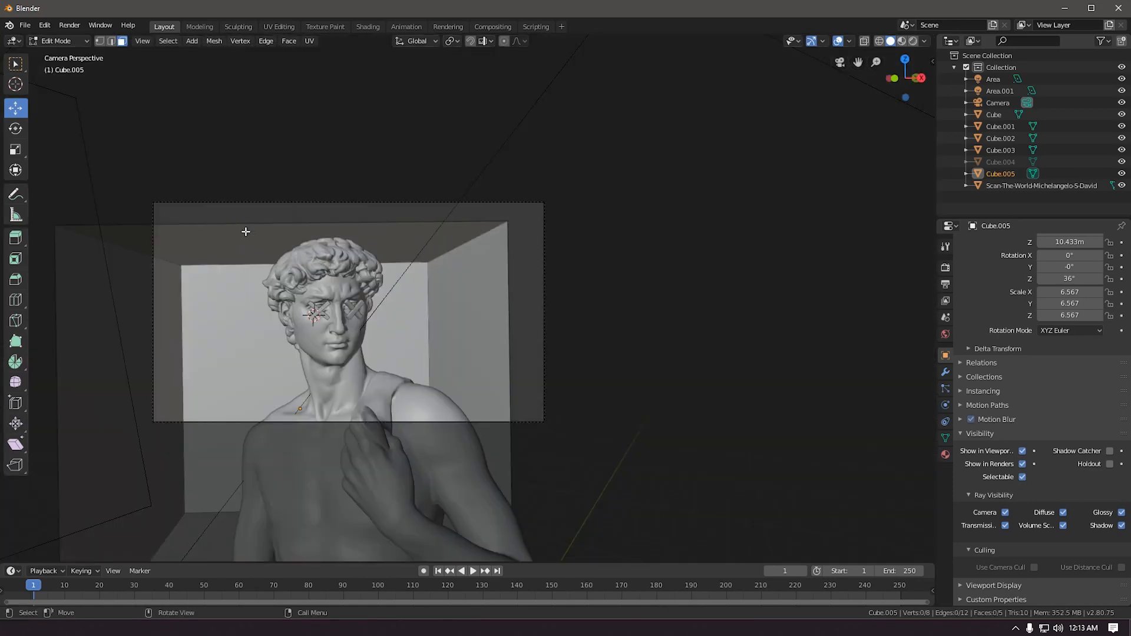
Raise the open box to a height of about 13.9 m and shift it sideways behind the statue.
key("Tab")
left_click_drag(300, 376, 299, 265)
left_click_drag(338, 300, 397, 297)
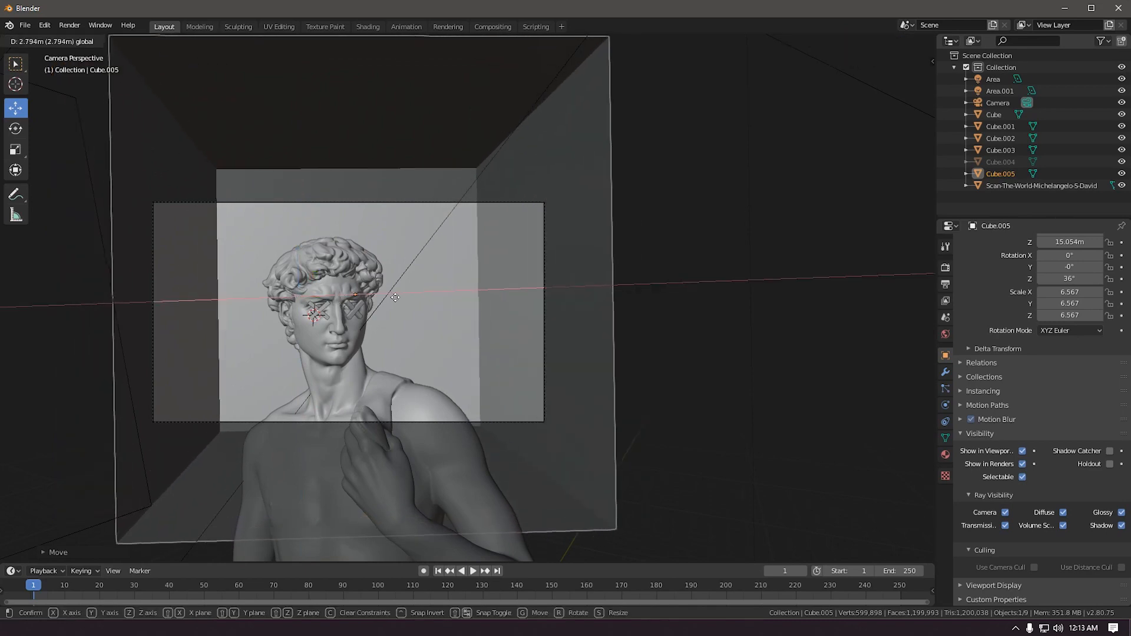
left_click_drag(351, 248, 232, 283)
Extrude the box's back face far away from the statue to form a long tunnel.
middle_click_drag(231, 283, 419, 312)
key("Tab")
left_click(313, 281)
middle_click_drag(340, 281, 391, 284)
scroll(338, 286, "down", 8)
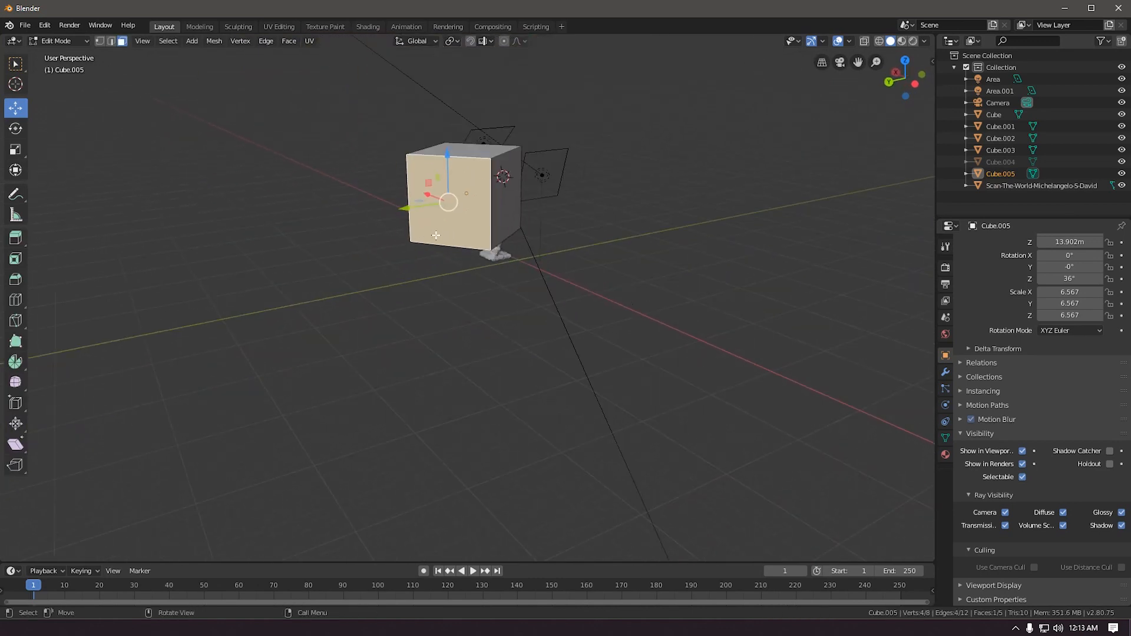
middle_click_drag(338, 285, 351, 250)
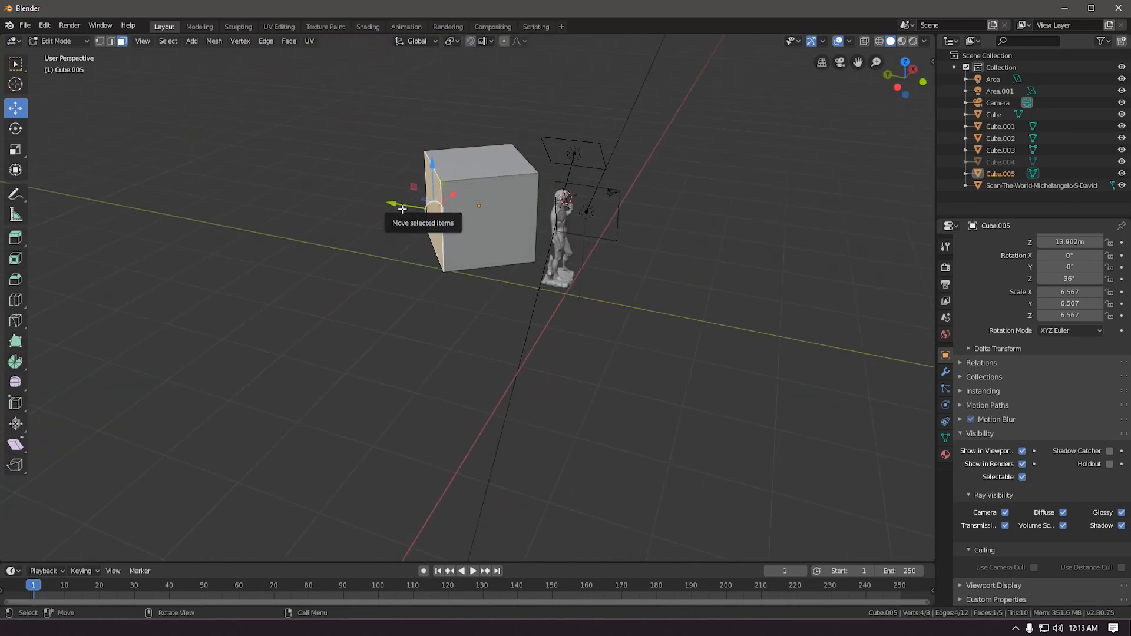
key("e")
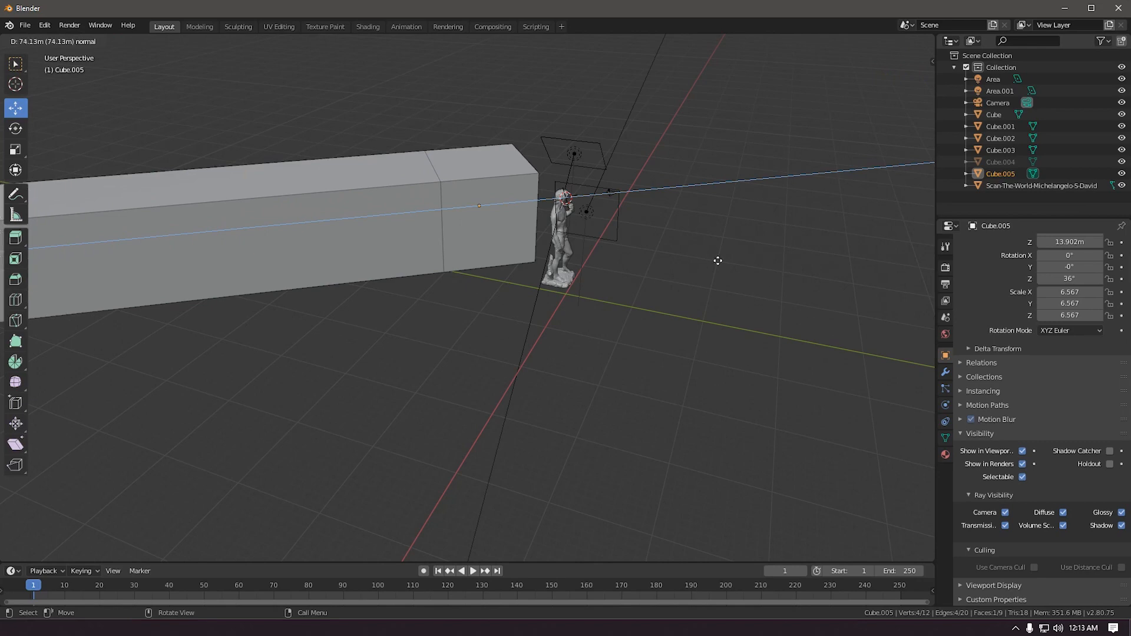
left_click(157, 288)
Return to Object Mode and lower the tunnel to a height of about 11.8 m in the camera view.
middle_click_drag(276, 278, 552, 162, "shift")
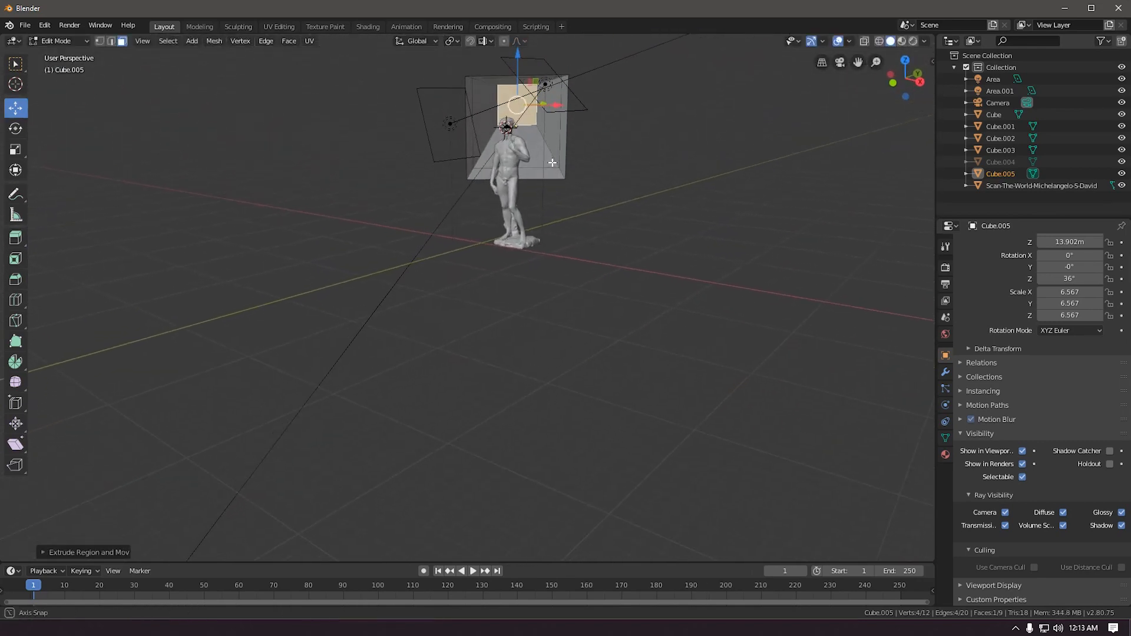
right_click(570, 194)
key("Tab")
middle_click_drag(671, 134, 599, 184)
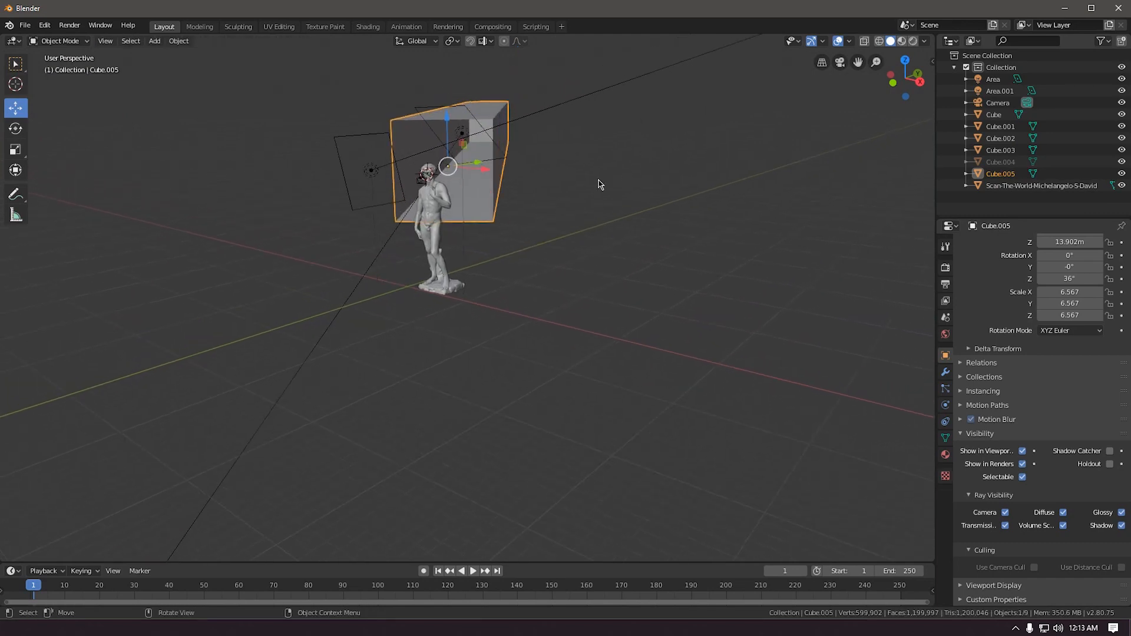
key("KP_0")
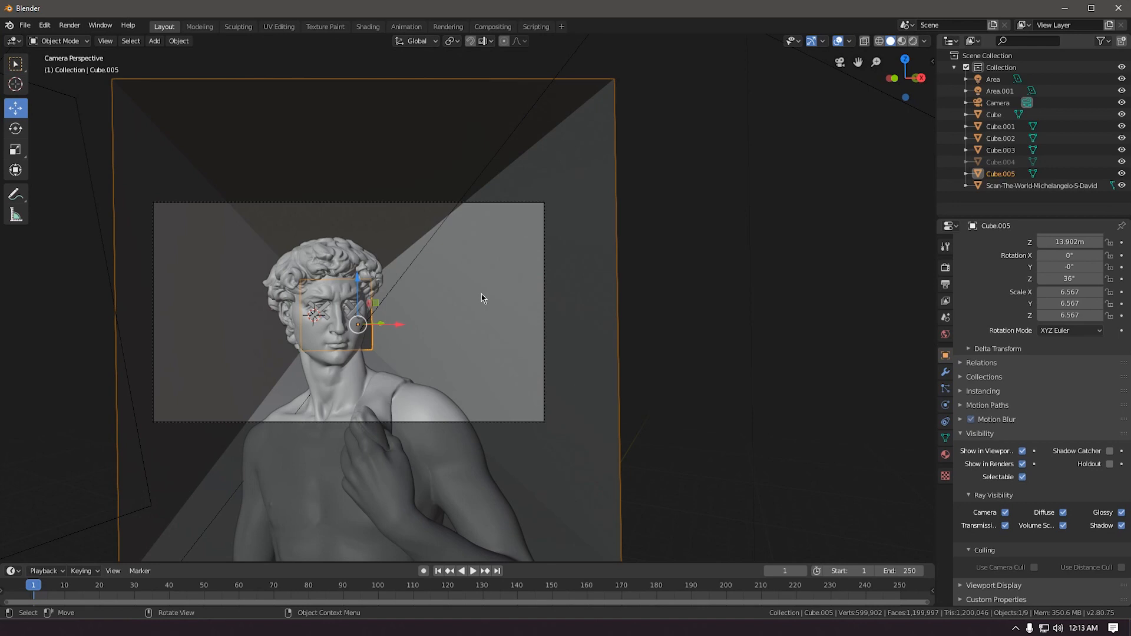
left_click_drag(357, 283, 373, 336)
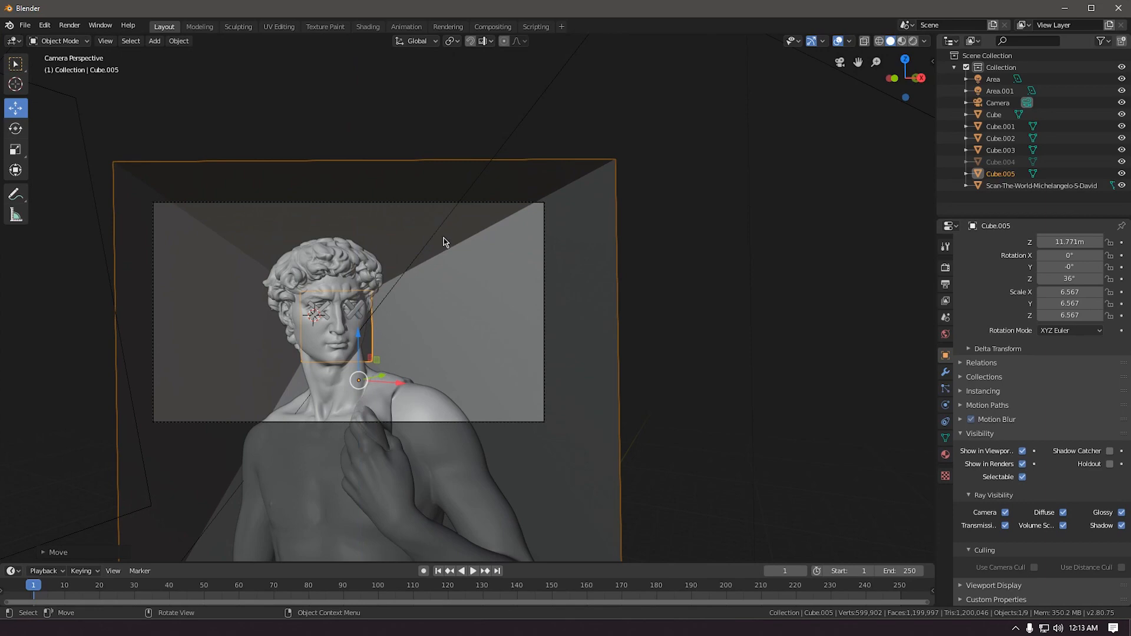
Select the statue together with the four bars of its X eyes and move them to the left side of the camera frame.
left_click(349, 493)
scroll(356, 462, "down", 1)
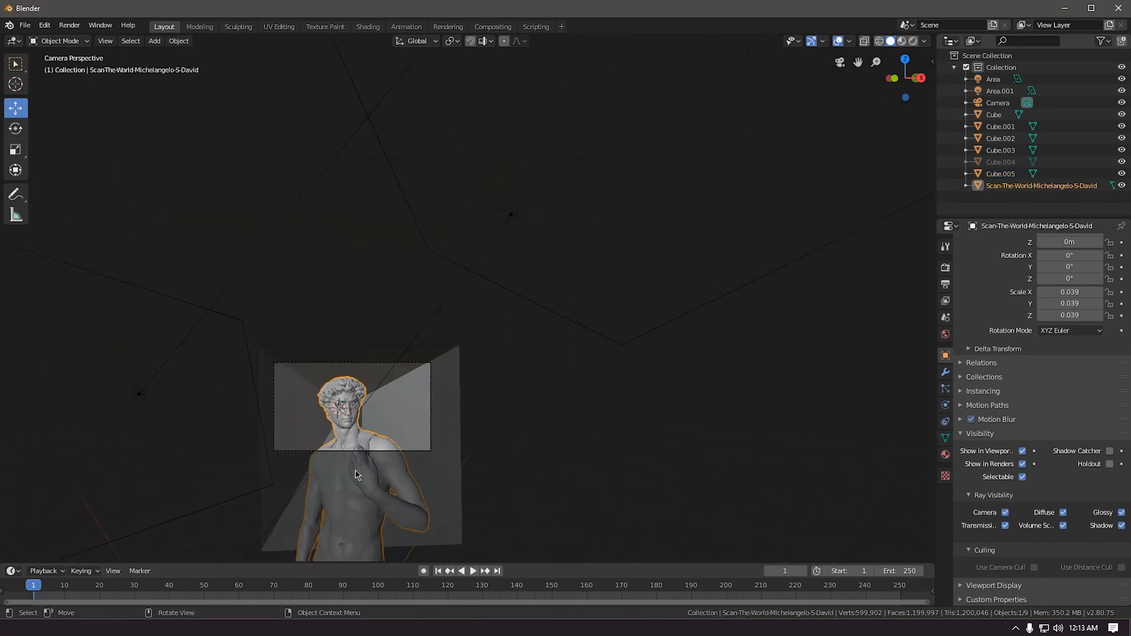
scroll(355, 461, "up", 3)
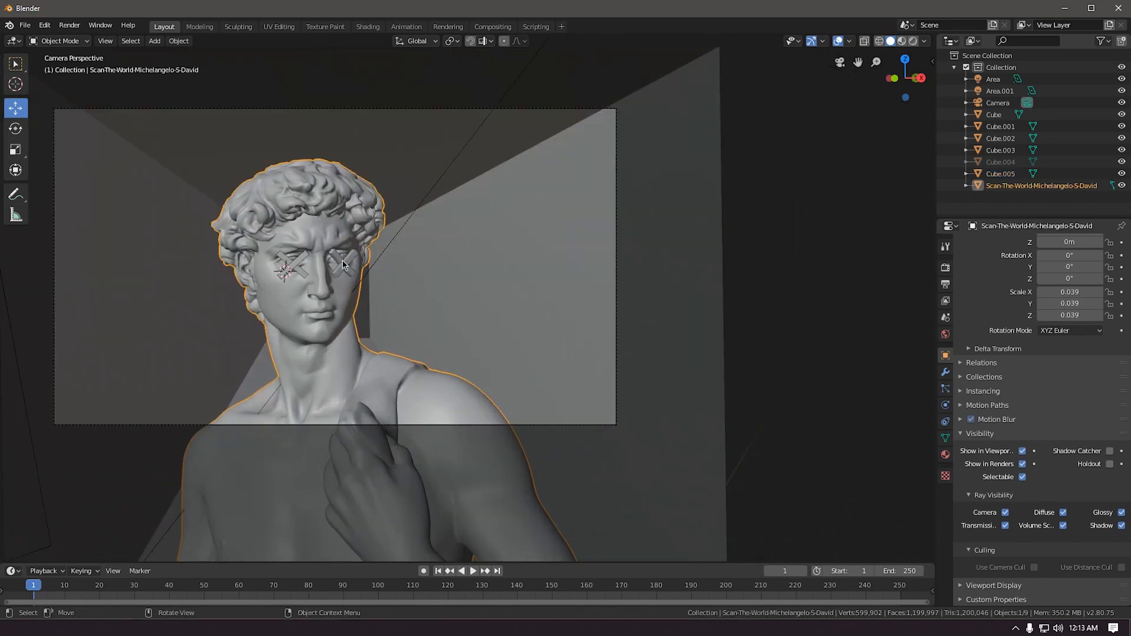
scroll(344, 265, "up", 4)
left_click(342, 264, "shift")
left_click(349, 271, "shift")
left_click(221, 275, "shift")
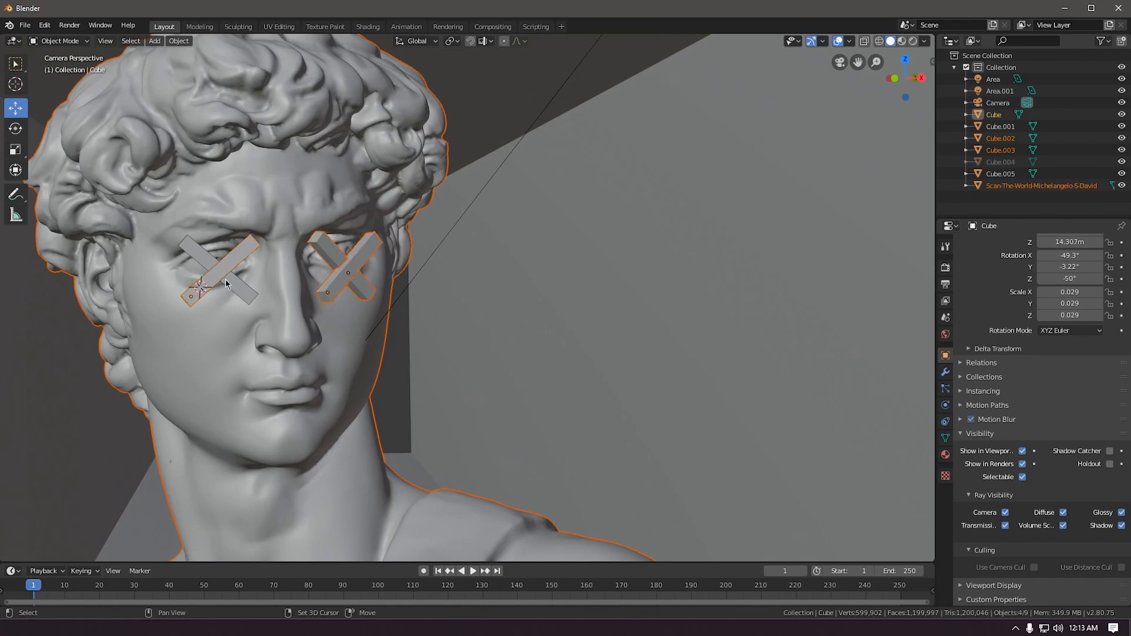
left_click(233, 281, "shift")
middle_click_drag(277, 274, 285, 308)
scroll(290, 315, "down", 7)
scroll(342, 391, "up", 2)
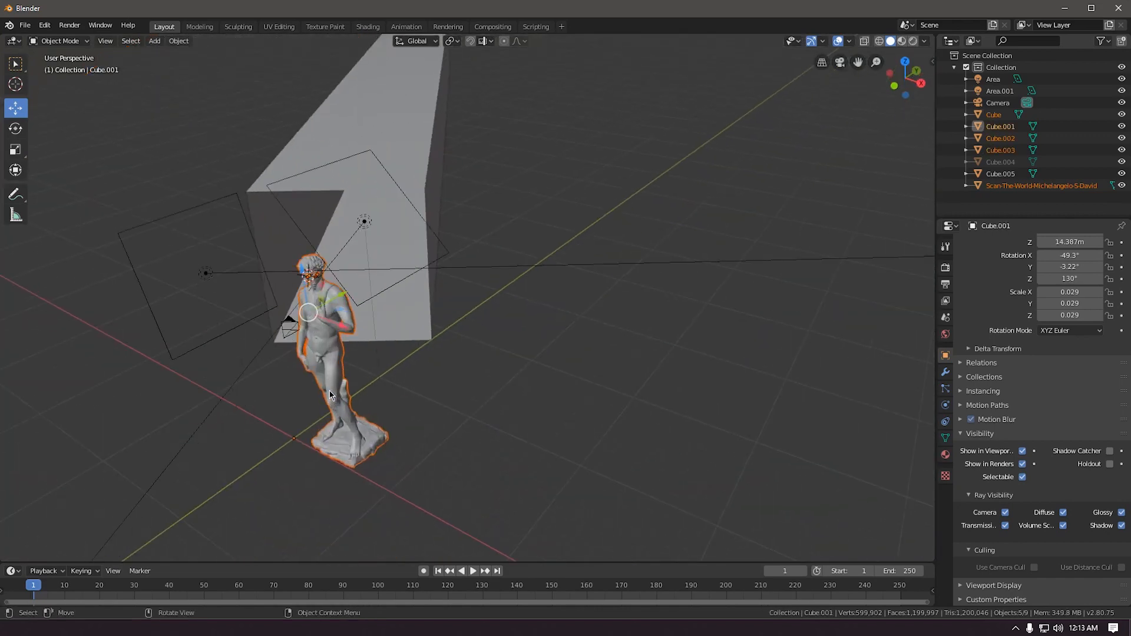
key("g")
left_click(330, 340)
key("KP_0")
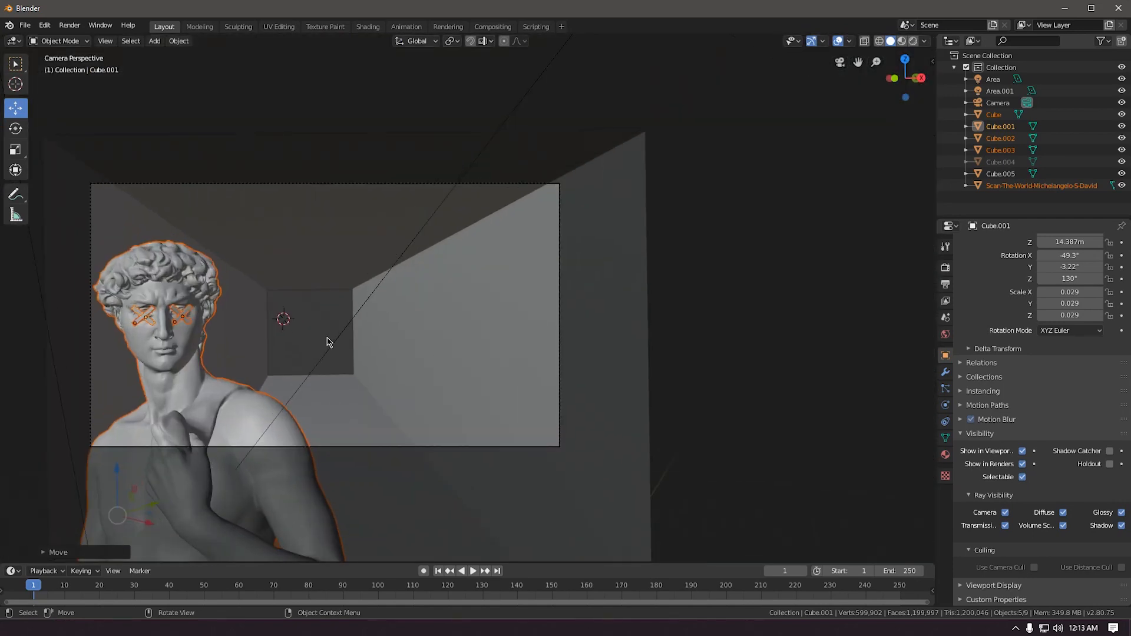
Shift the statue and its X eyes along the global X axis, slightly back toward the middle of the camera frame.
scroll(214, 501, "down", 2)
key("g")
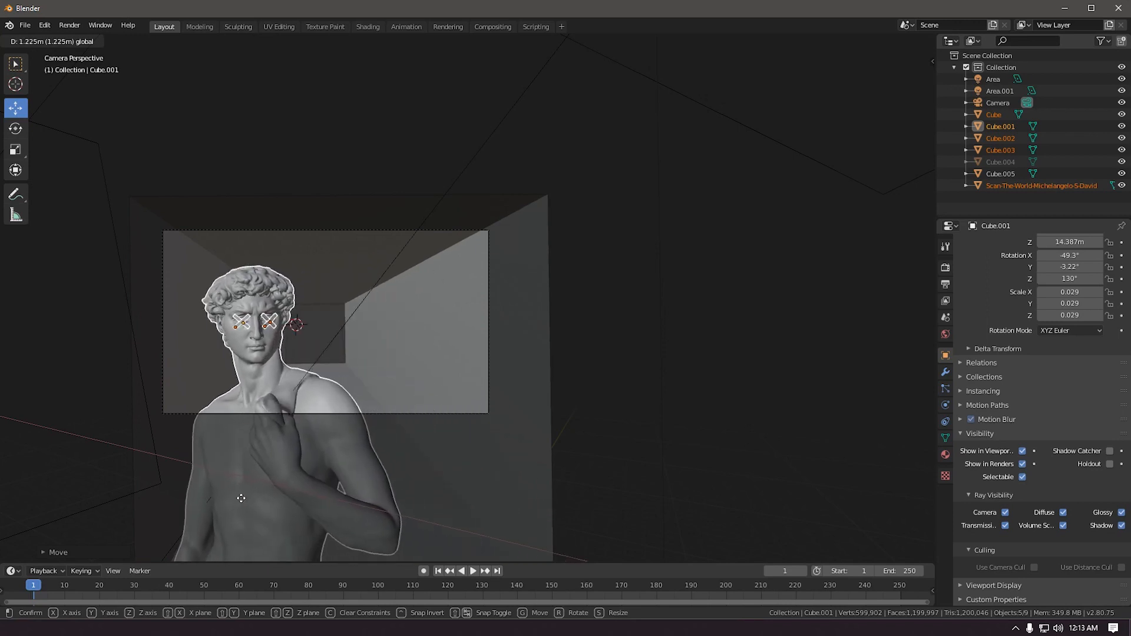
left_click(248, 500)
Examine the tunnel's interior and its placement relative to the statue and lights from several angles.
middle_click_drag(369, 377, 368, 381)
scroll(368, 381, "up", 2)
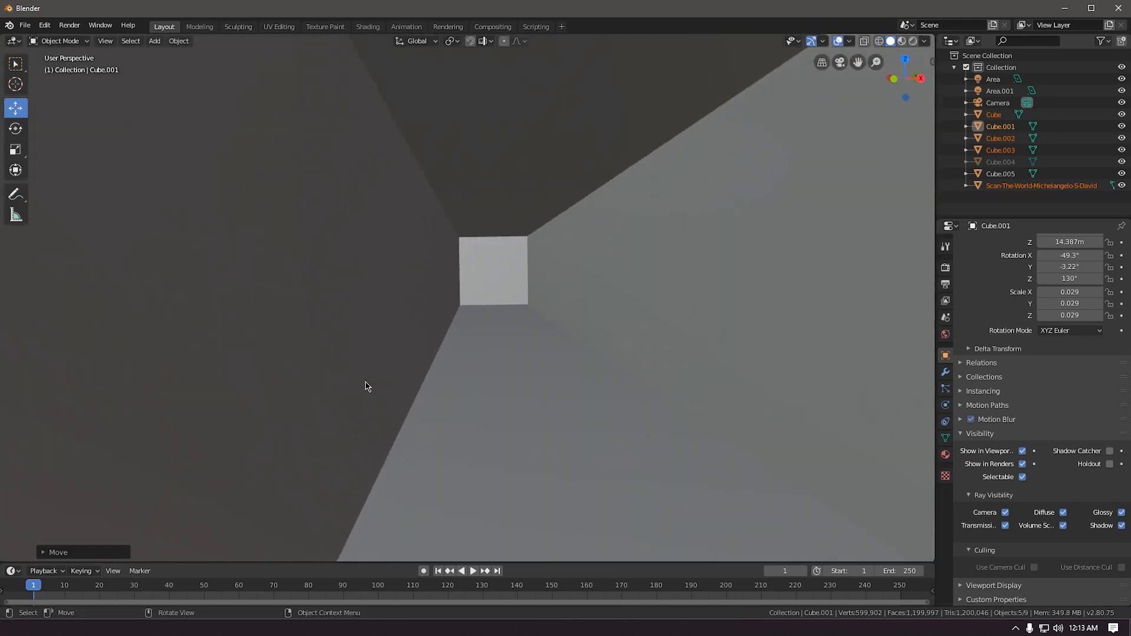
scroll(538, 309, "up", 2)
scroll(530, 318, "down", 12)
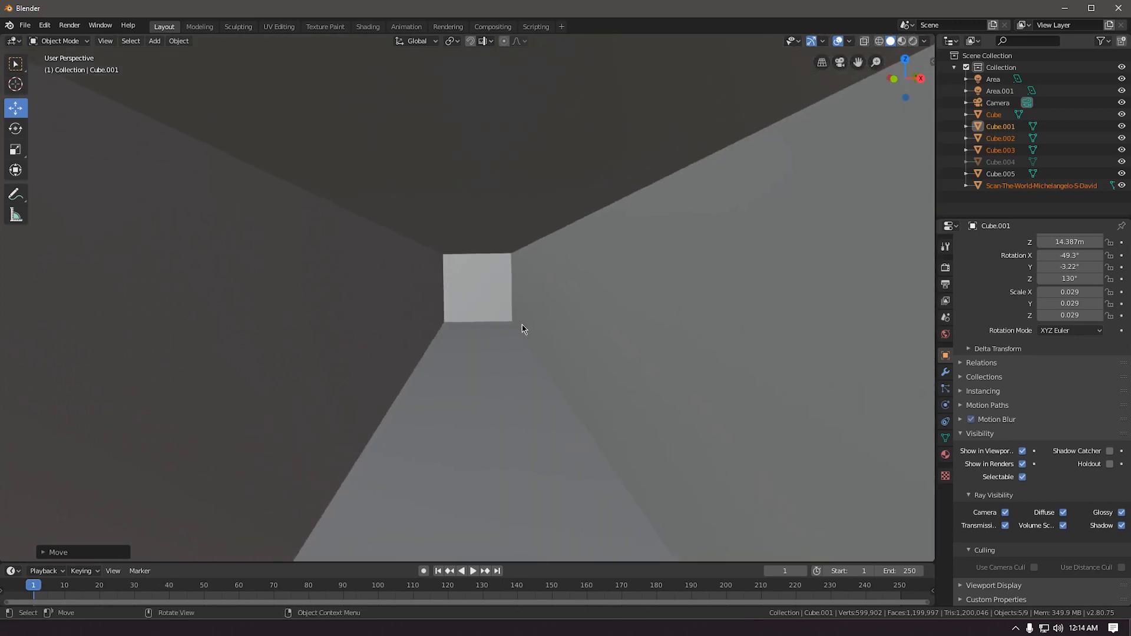
left_click(710, 352)
scroll(654, 374, "up", 6)
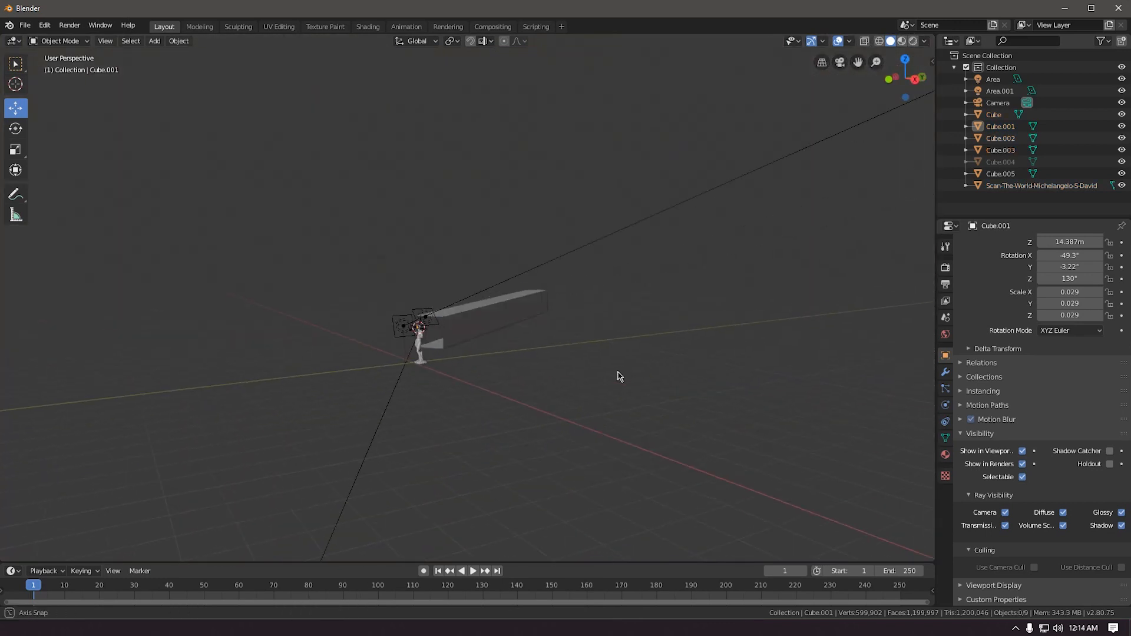
middle_click_drag(636, 396, 599, 352)
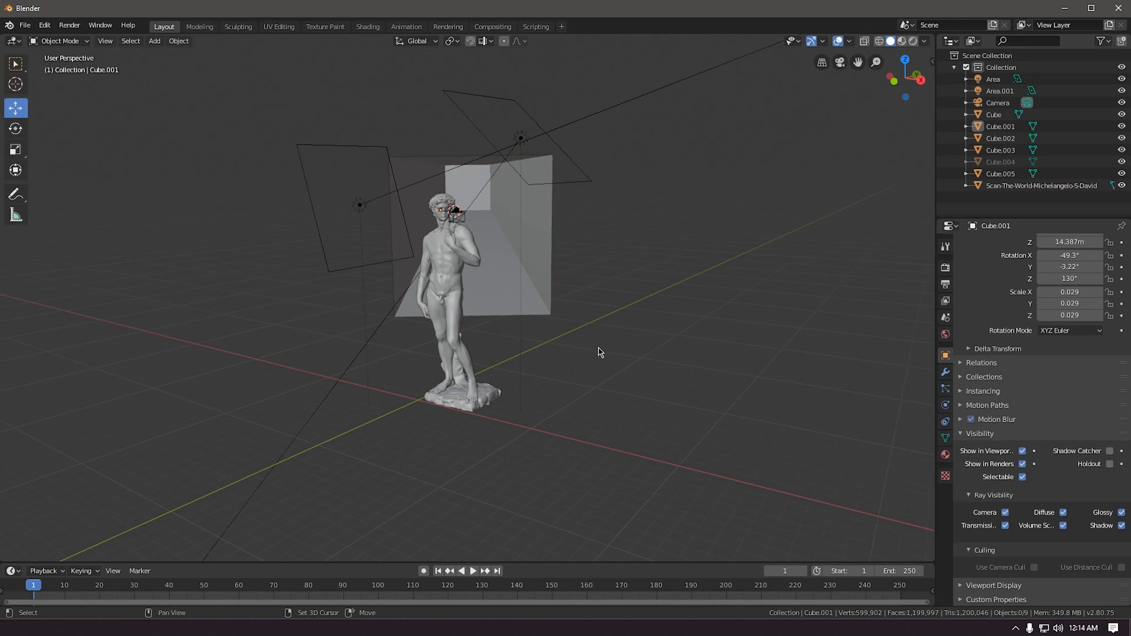
key("shift+a")
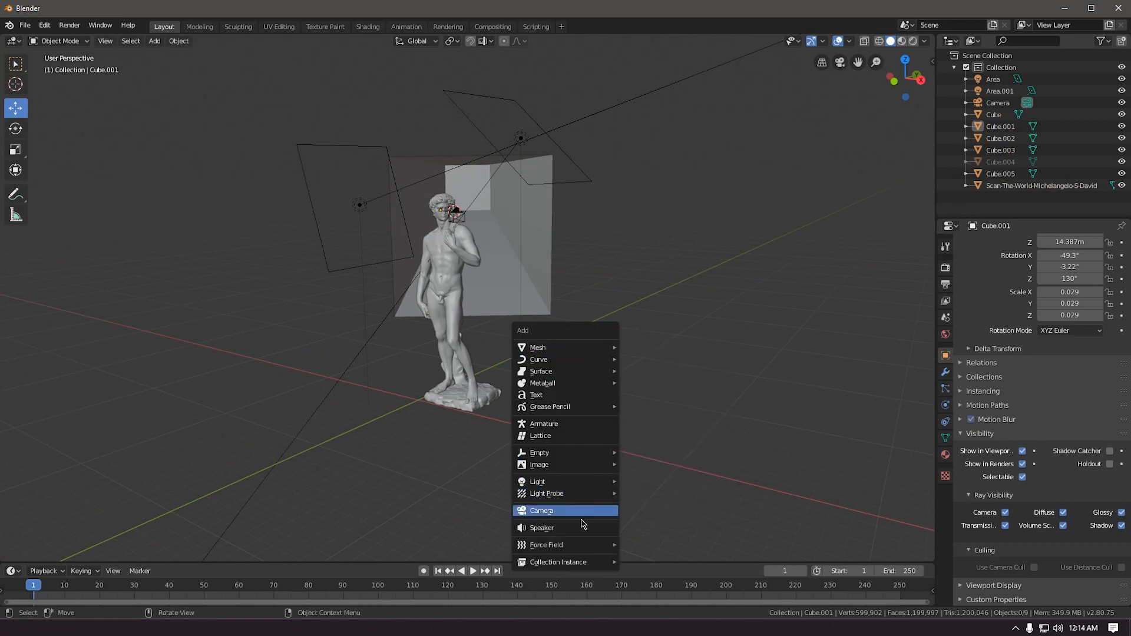
scroll(647, 278, "up", 8)
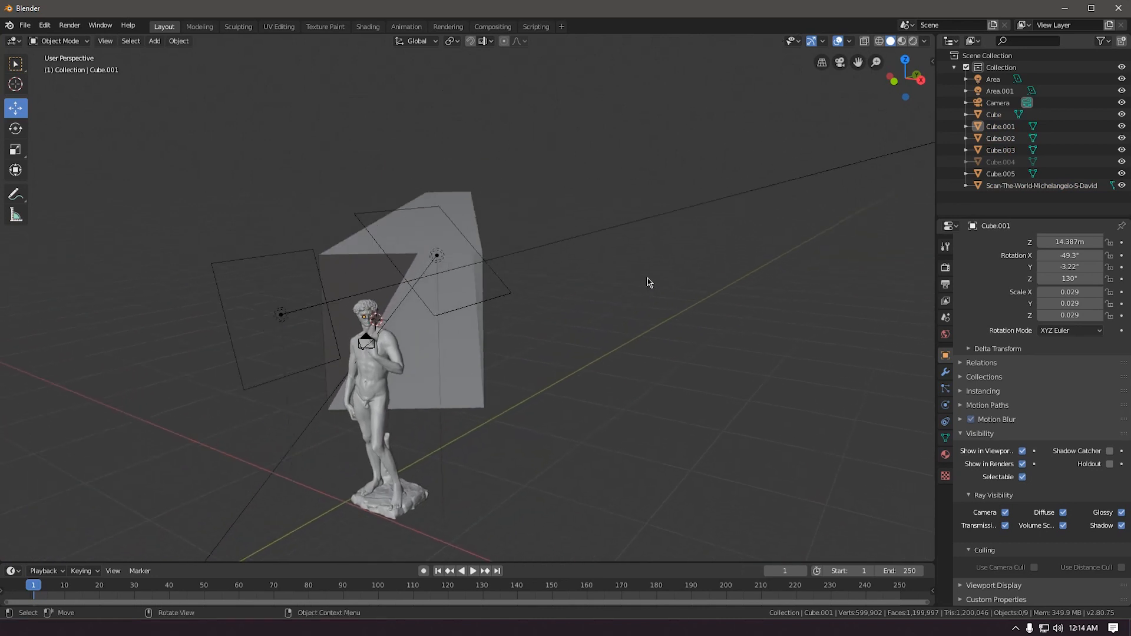
scroll(610, 312, "down", 8)
middle_click_drag(472, 354, 616, 303)
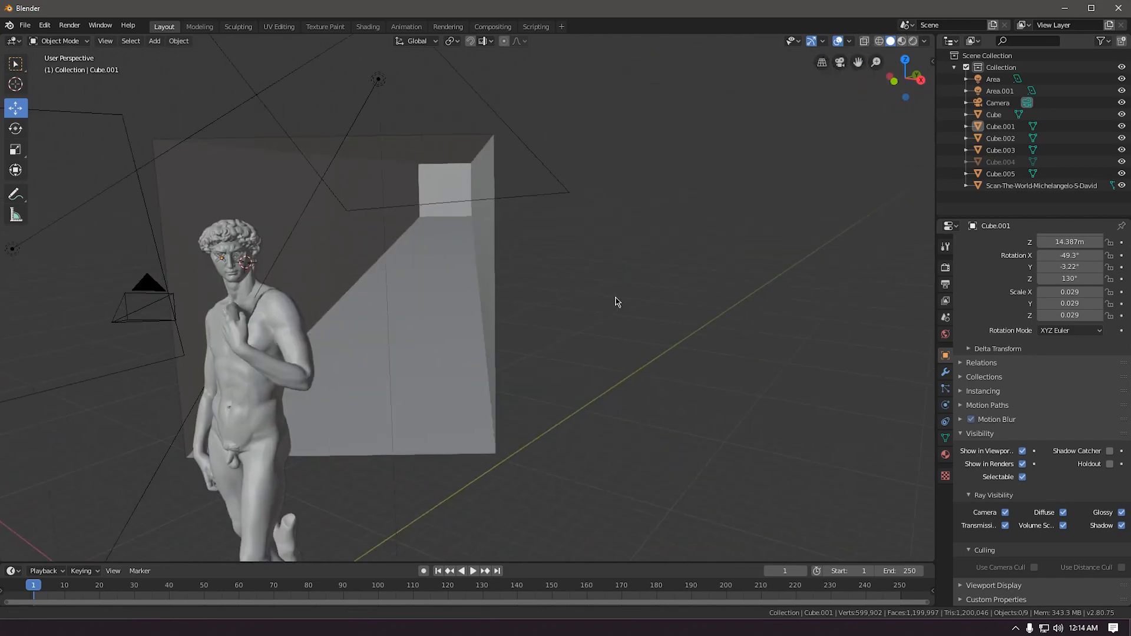
Add 40 evenly spaced loop cuts across the extruded section of the tunnel in Edit Mode.
left_click(450, 324)
key("KP_Decimal")
scroll(392, 331, "down", 3)
middle_click_drag(392, 331, 483, 348)
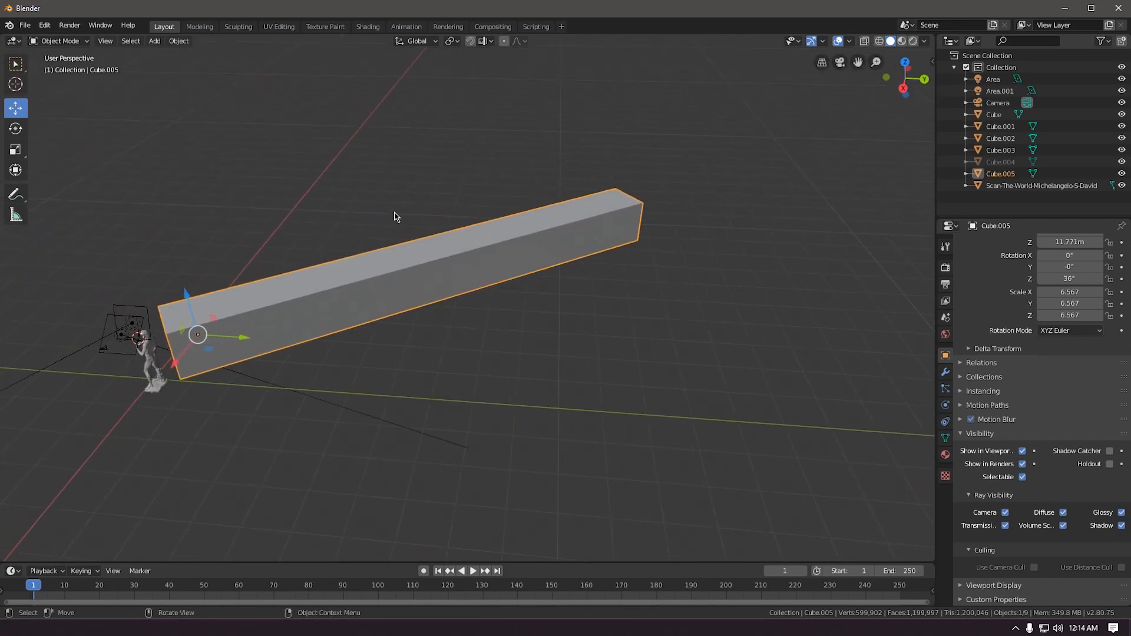
right_click(349, 212)
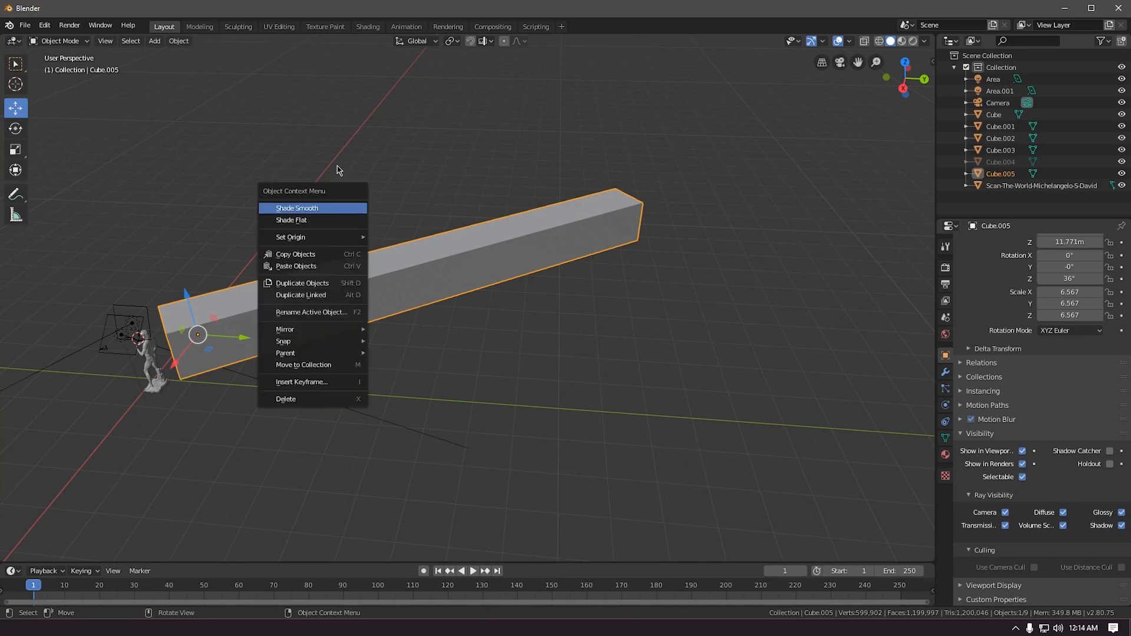
key("Escape")
middle_click_drag(338, 169, 304, 178)
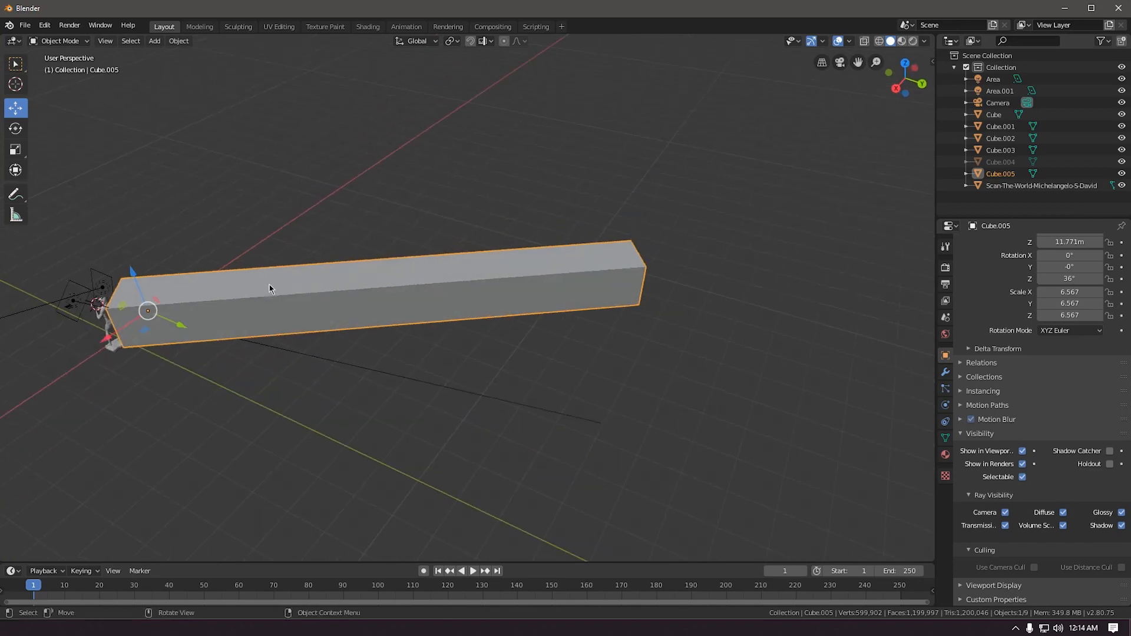
key("Tab")
key("ctrl+r")
scroll(317, 252, "up", 20)
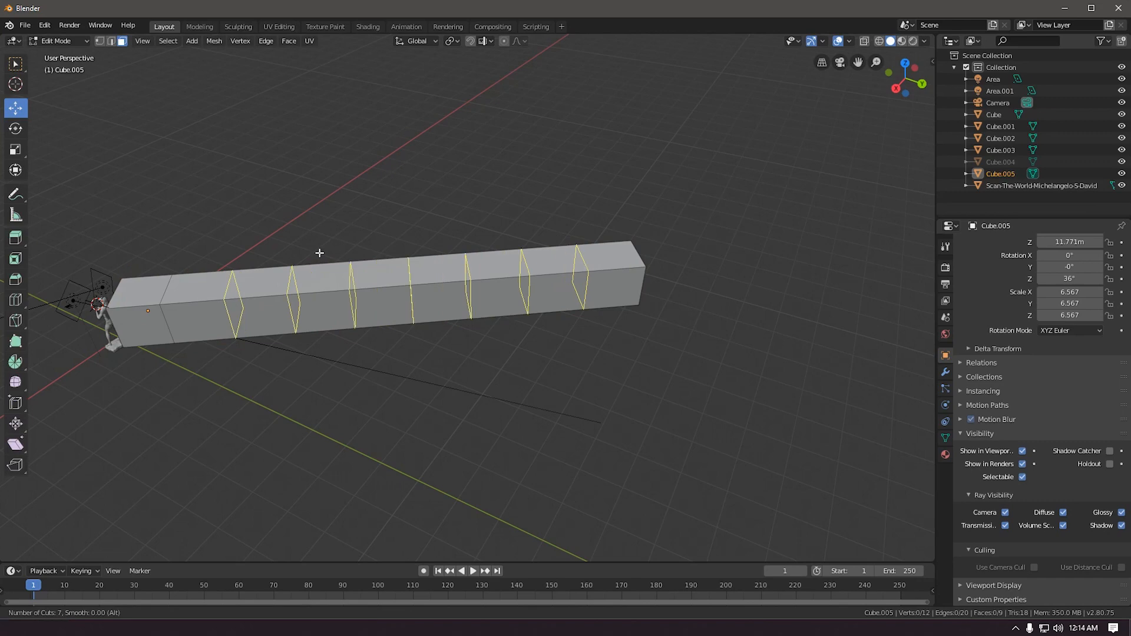
scroll(320, 253, "up", 10)
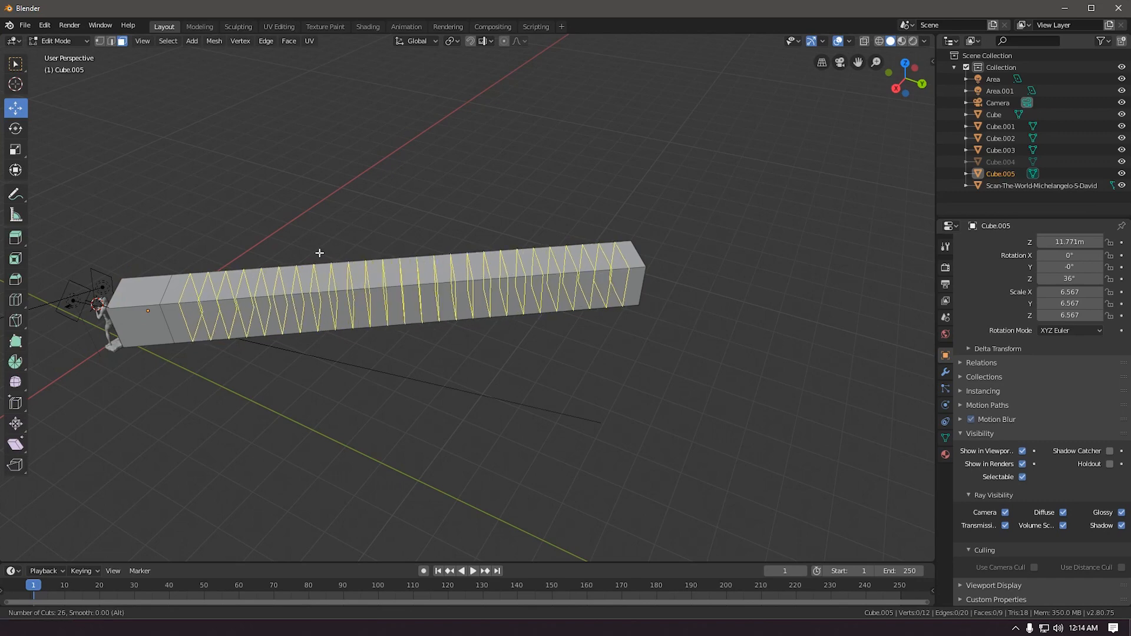
scroll(319, 253, "up", 5)
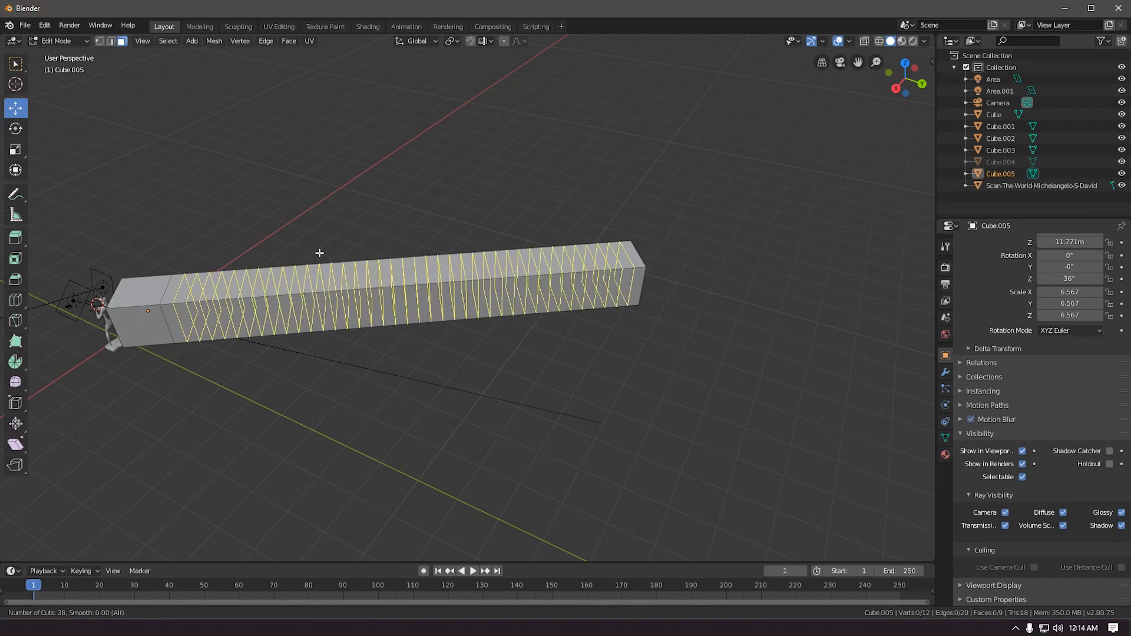
left_click(319, 252)
right_click(320, 253)
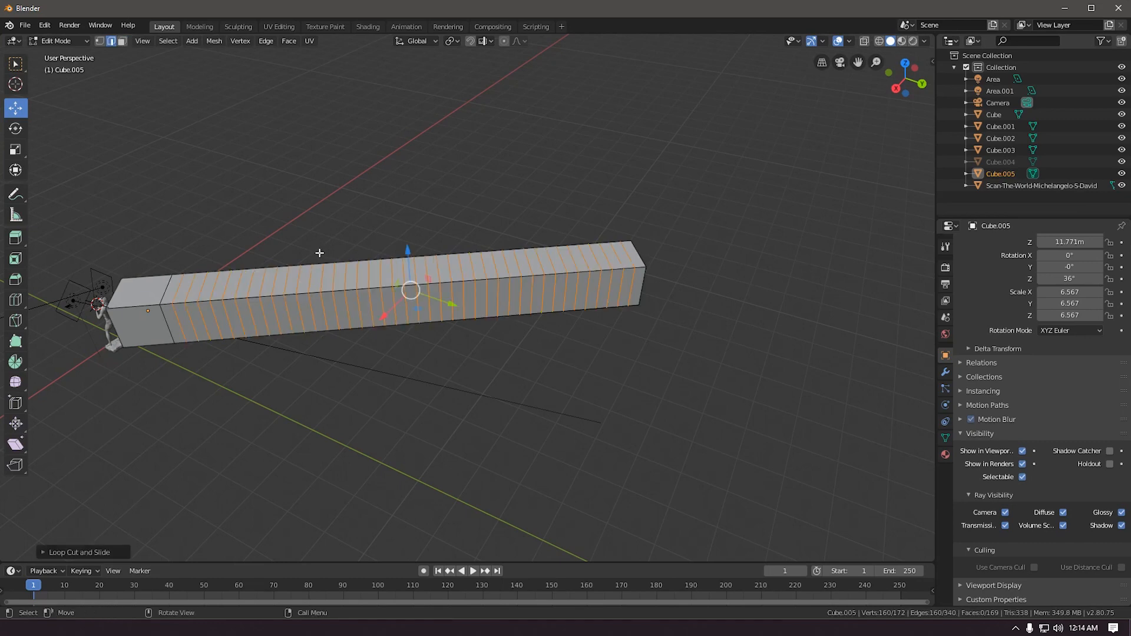
Add four loop cuts across the tunnel's undivided front section nearest the statue.
middle_click_drag(252, 223, 377, 209)
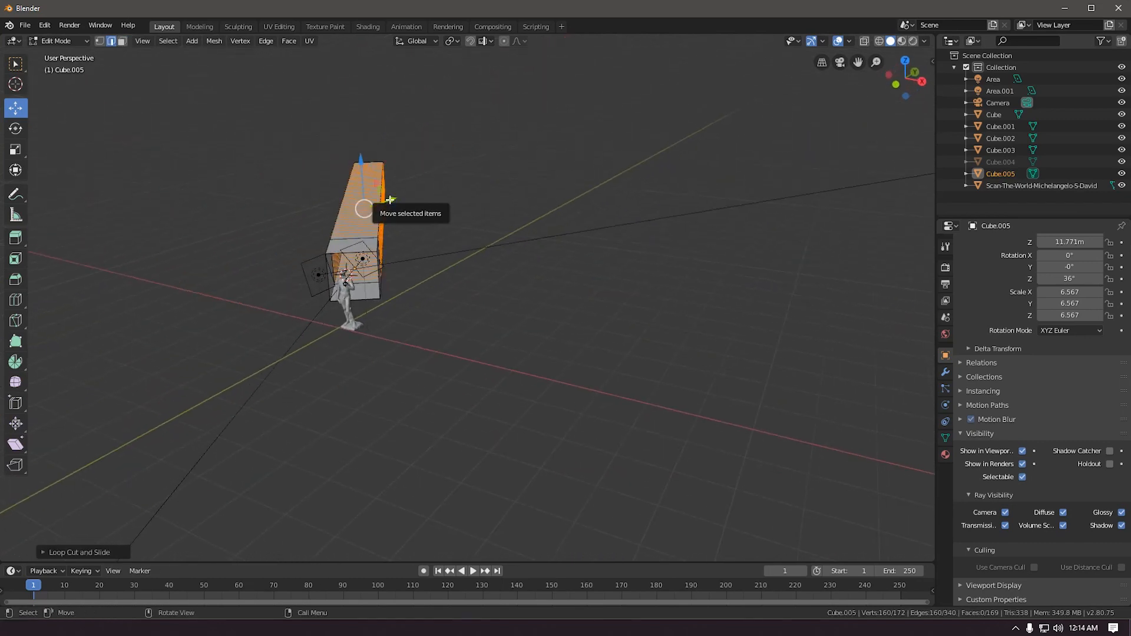
key("KP_0")
left_click(266, 216)
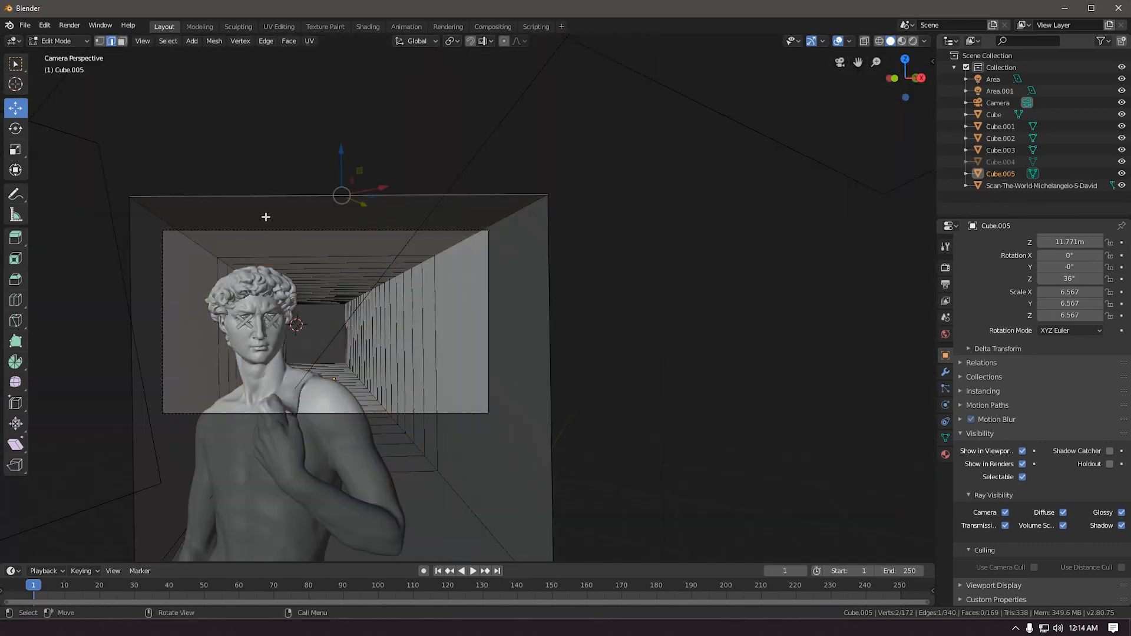
middle_click_drag(416, 210, 330, 276)
key("3")
left_click(344, 267)
key("ctrl+r")
scroll(331, 214, "up", 5)
scroll(331, 214, "down", 2)
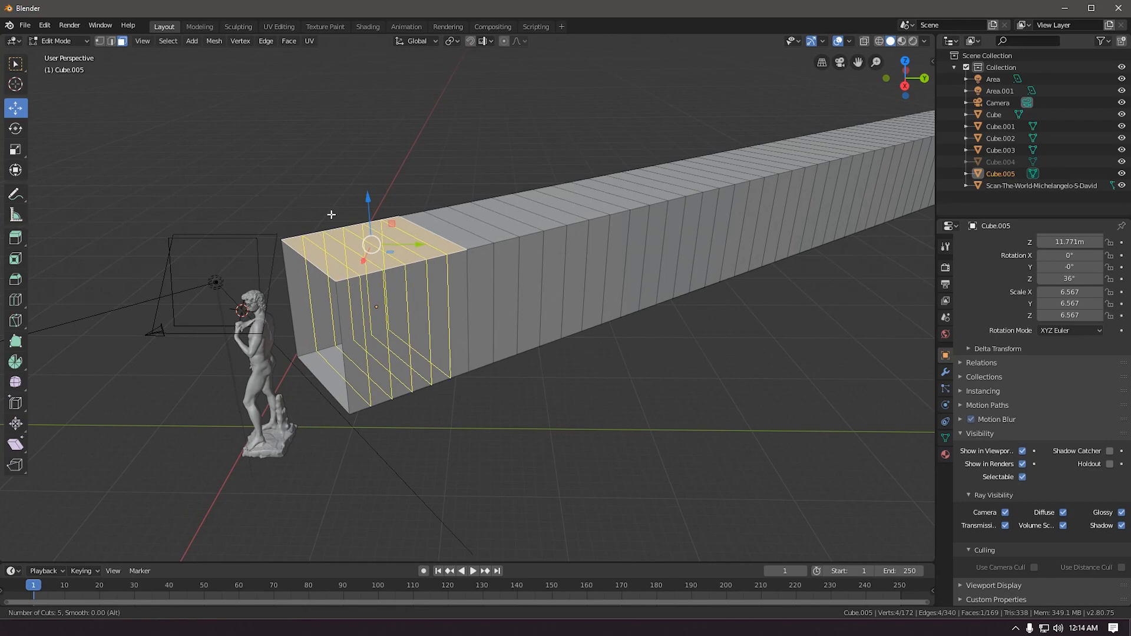
left_click(331, 215)
Add 30 evenly spaced lengthwise loop cuts along the tunnel's top and bottom, and clear the selection.
middle_click_drag(265, 184, 351, 293)
scroll(318, 305, "down", 4)
middle_click_drag(298, 328, 525, 407, "shift")
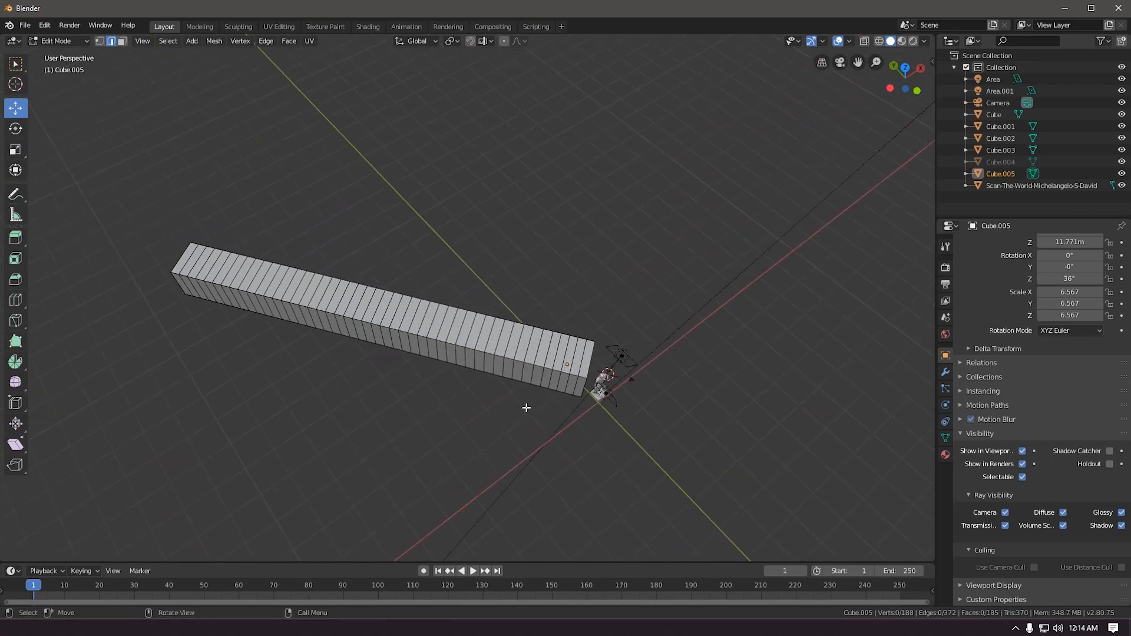
key("ctrl+r")
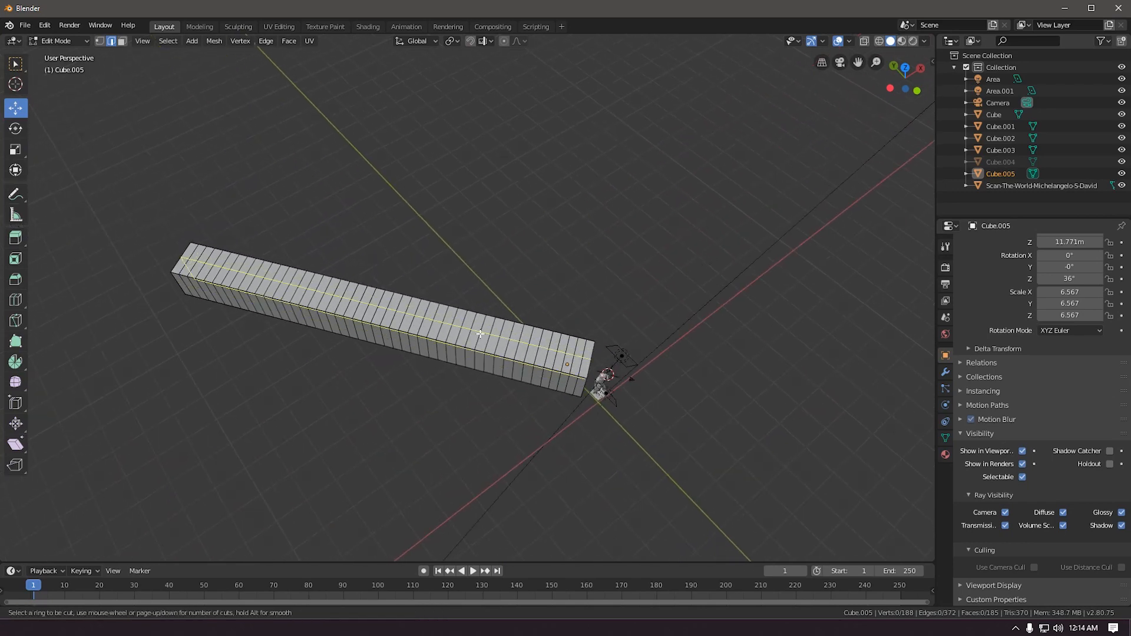
scroll(571, 357, "up", 5)
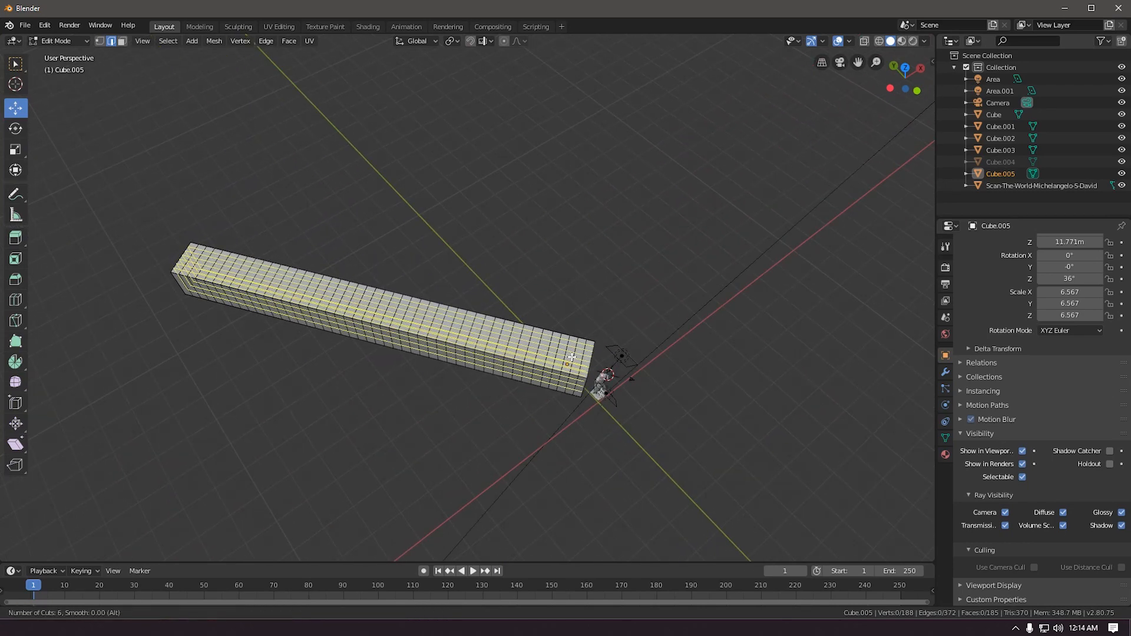
scroll(572, 356, "up", 3)
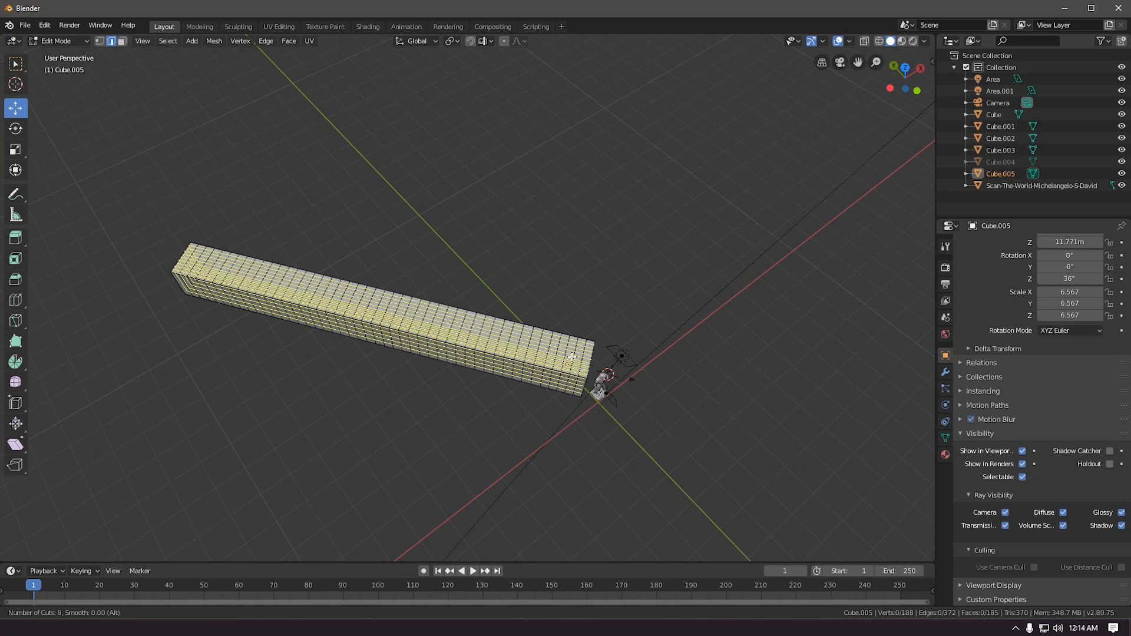
scroll(572, 356, "up", 7)
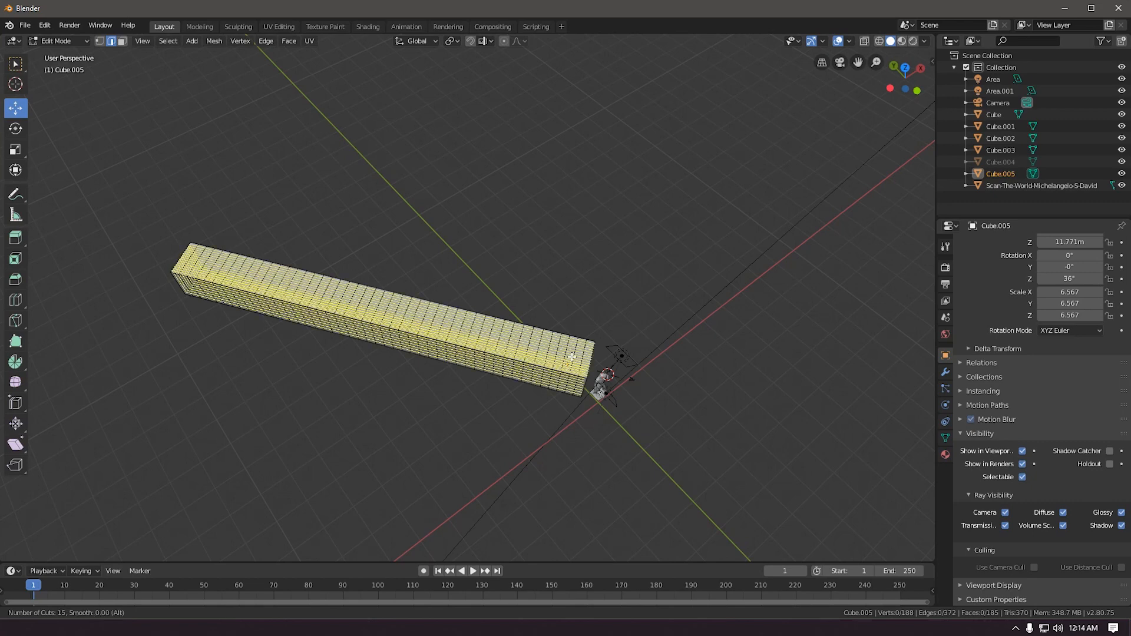
scroll(572, 356, "up", 13)
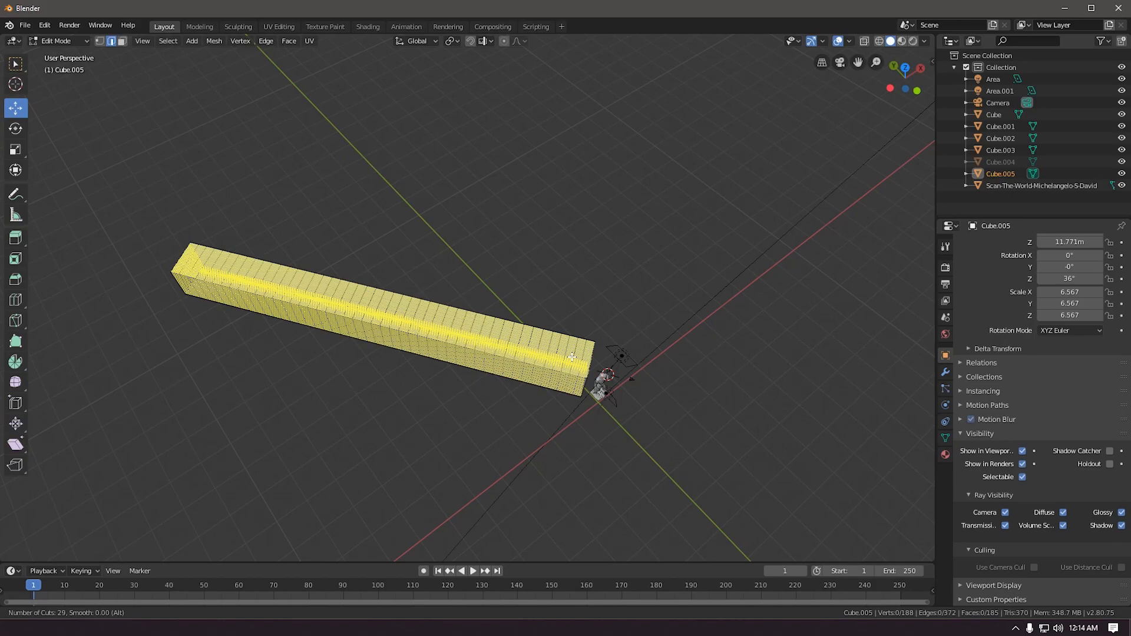
left_click(571, 356)
right_click(575, 357)
key("alt+a")
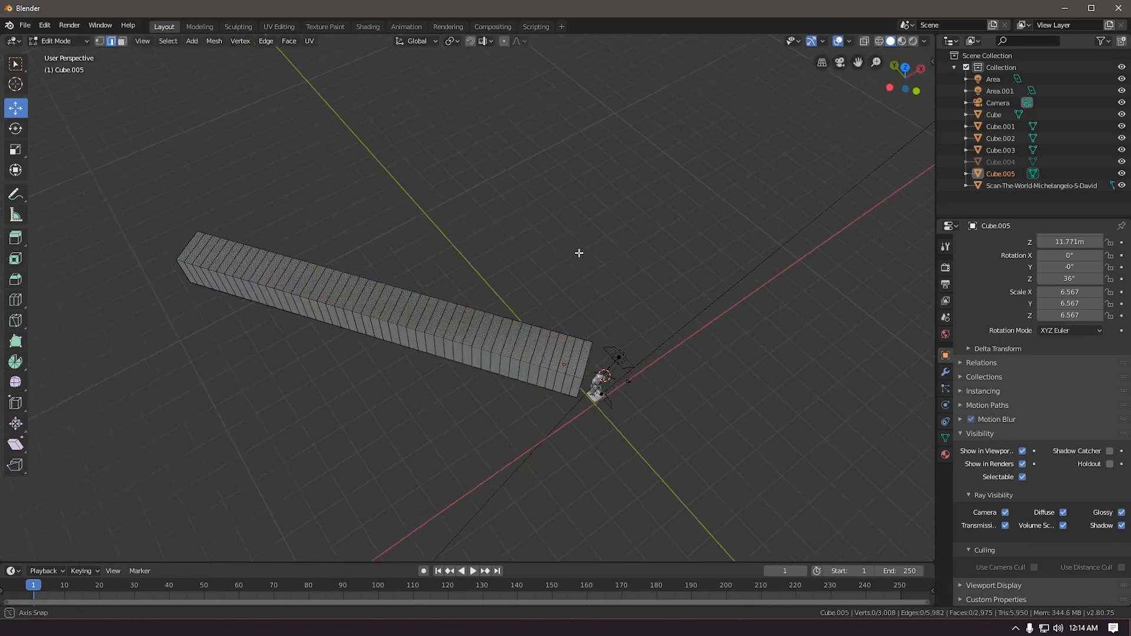
Add 30 evenly spaced lengthwise loop cuts along the tunnel's side walls.
middle_click_drag(580, 253, 456, 221)
scroll(457, 222, "up", 8)
middle_click_drag(365, 253, 589, 336)
key("ctrl+r")
scroll(613, 287, "up", 20)
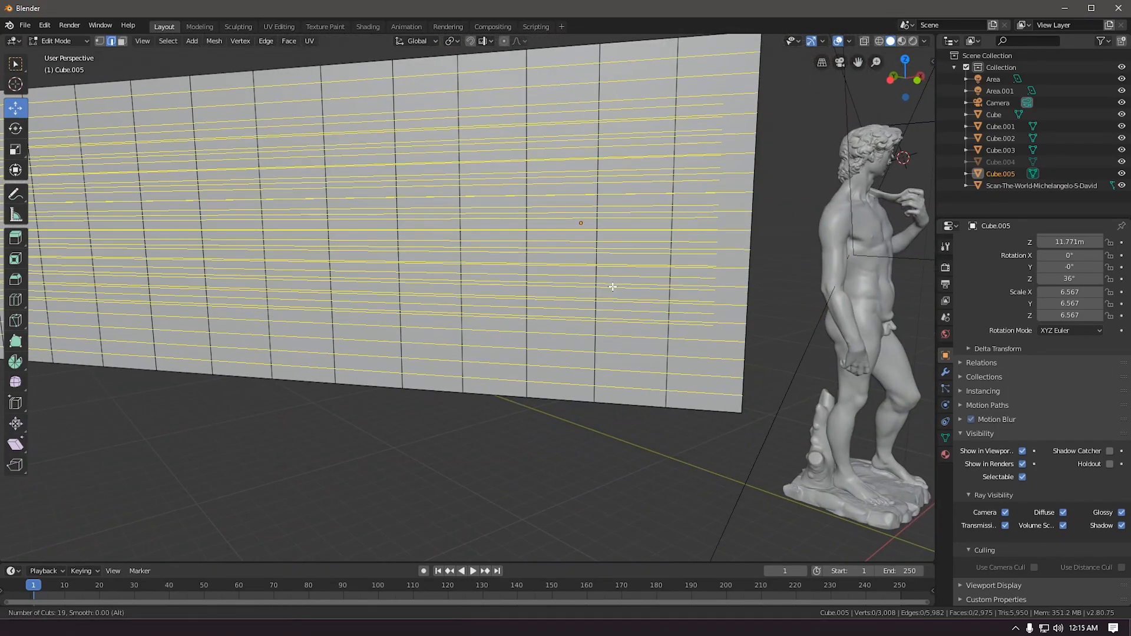
scroll(606, 286, "down", 8)
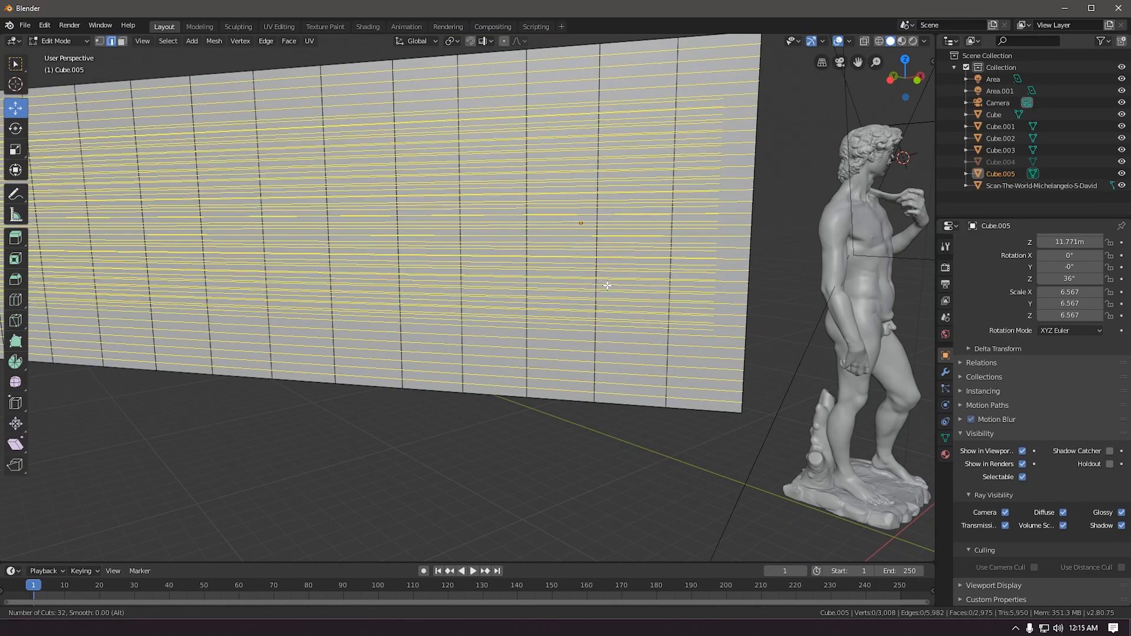
left_click(606, 286)
right_click(689, 285)
Select random parts of the tunnel's mesh with Select Random and extrude them in place without any offset.
middle_click_drag(689, 285, 699, 312)
scroll(699, 312, "up", 10)
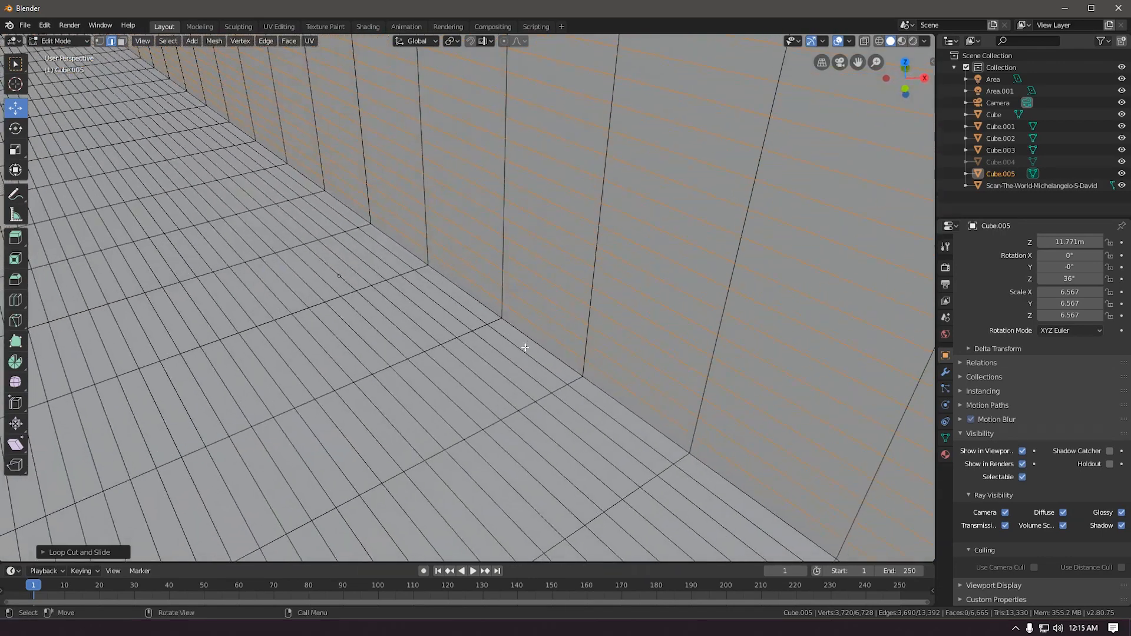
left_click(494, 361)
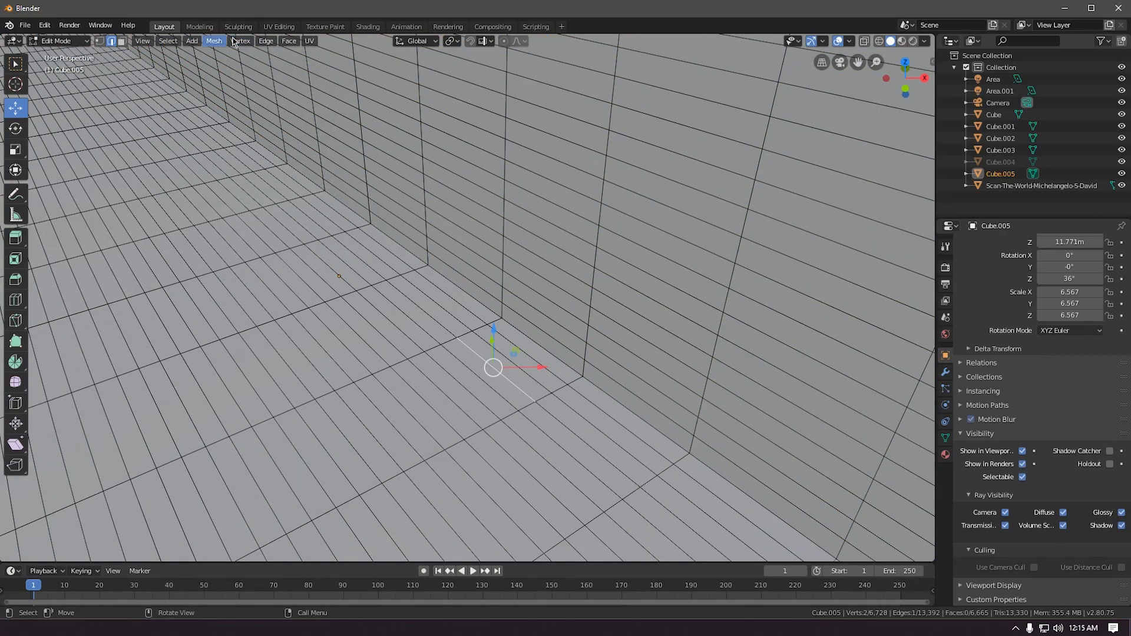
left_click(168, 40)
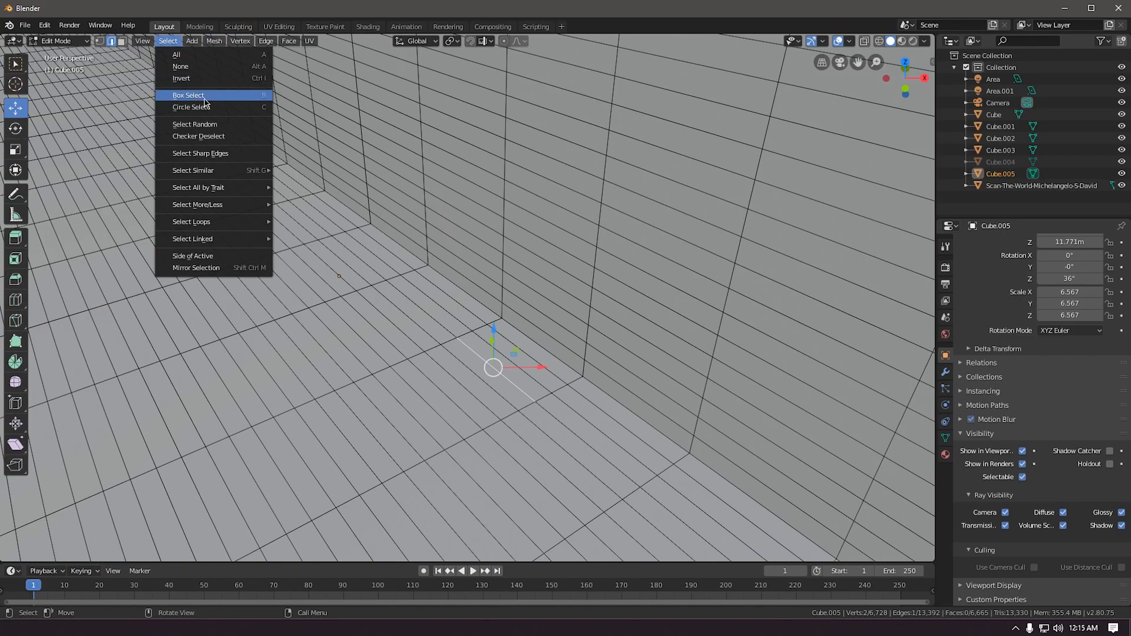
left_click(195, 125)
middle_click_drag(195, 124, 365, 176)
scroll(371, 179, "down", 6)
scroll(355, 203, "down", 4)
scroll(365, 177, "up", 6)
key("e")
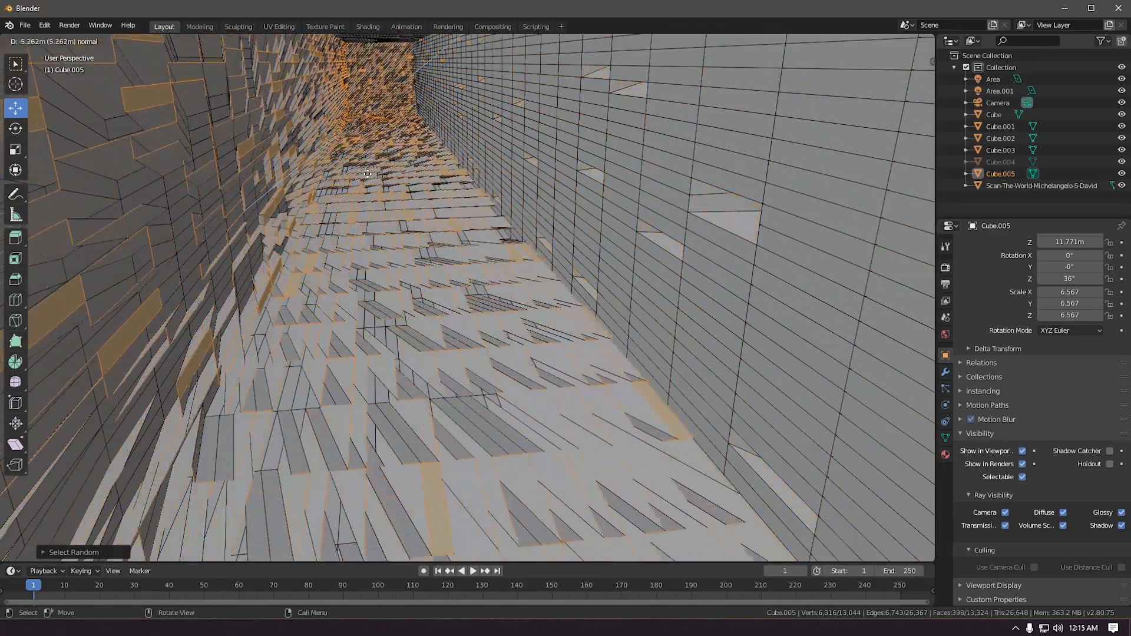
right_click(403, 157)
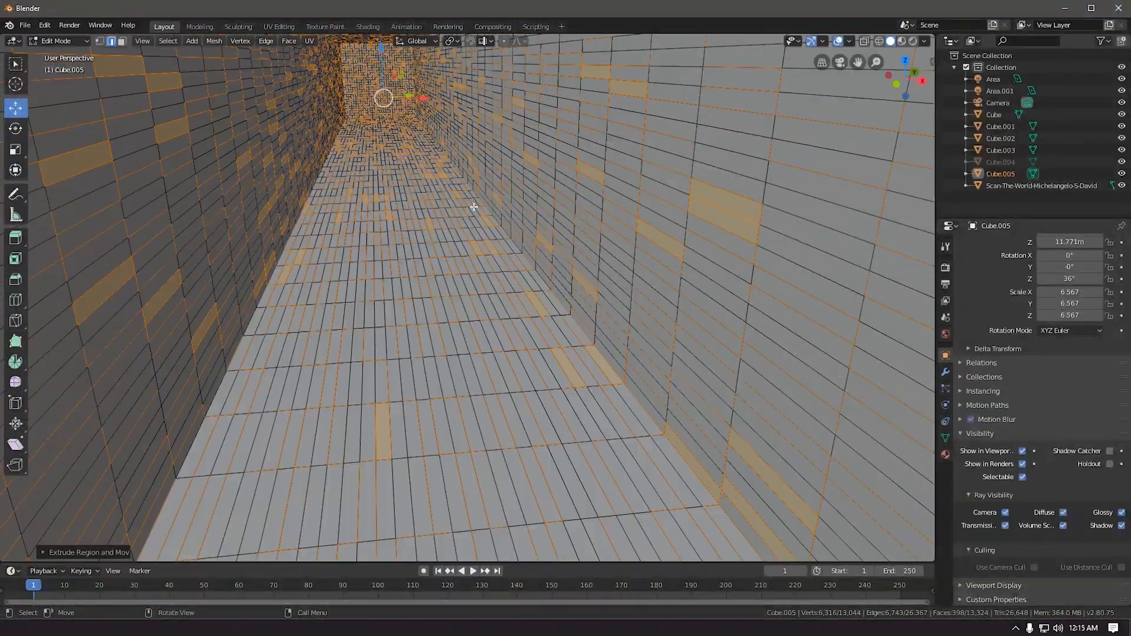
Scale the extruded parts inward to about 0.4 using proportional editing with Random falloff and a size of about 73, and return to Object Mode.
key("s")
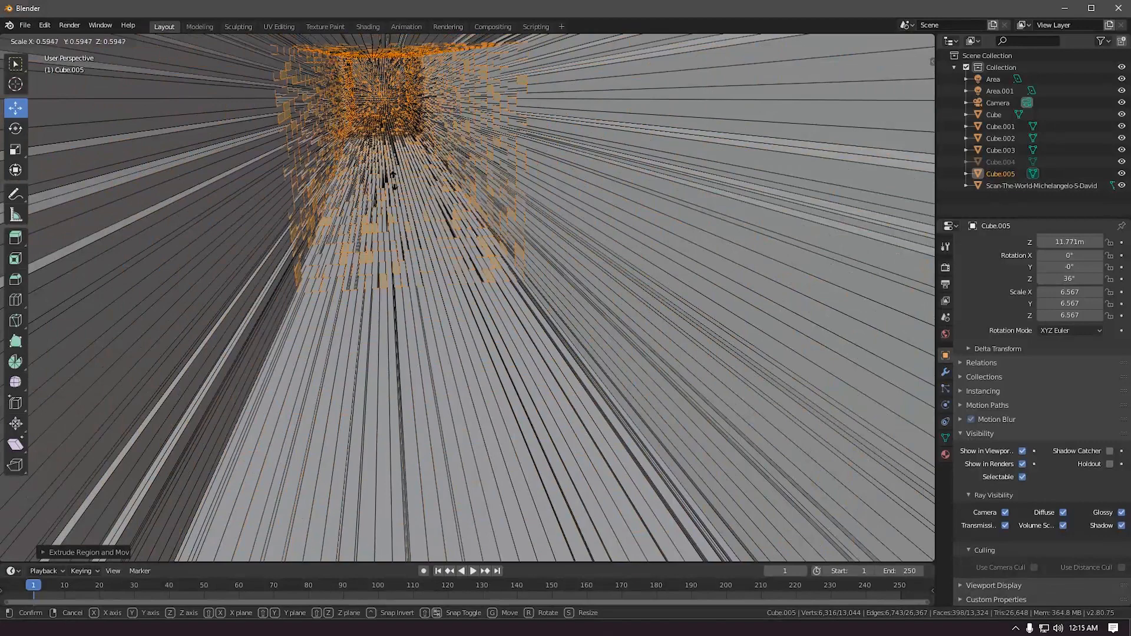
right_click(397, 157)
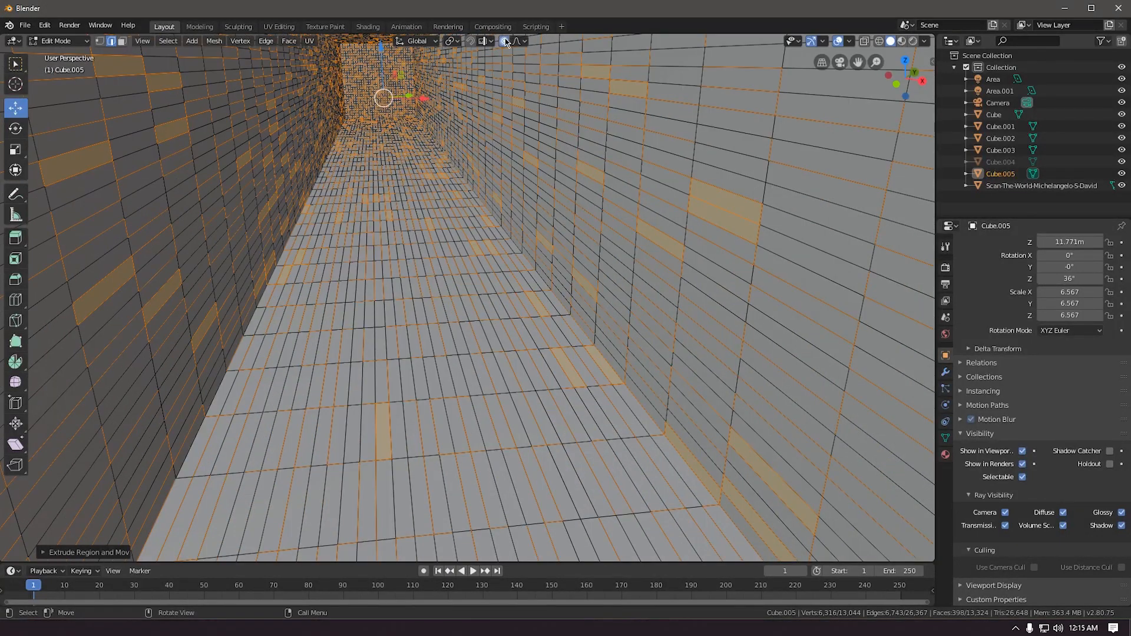
left_click(522, 42)
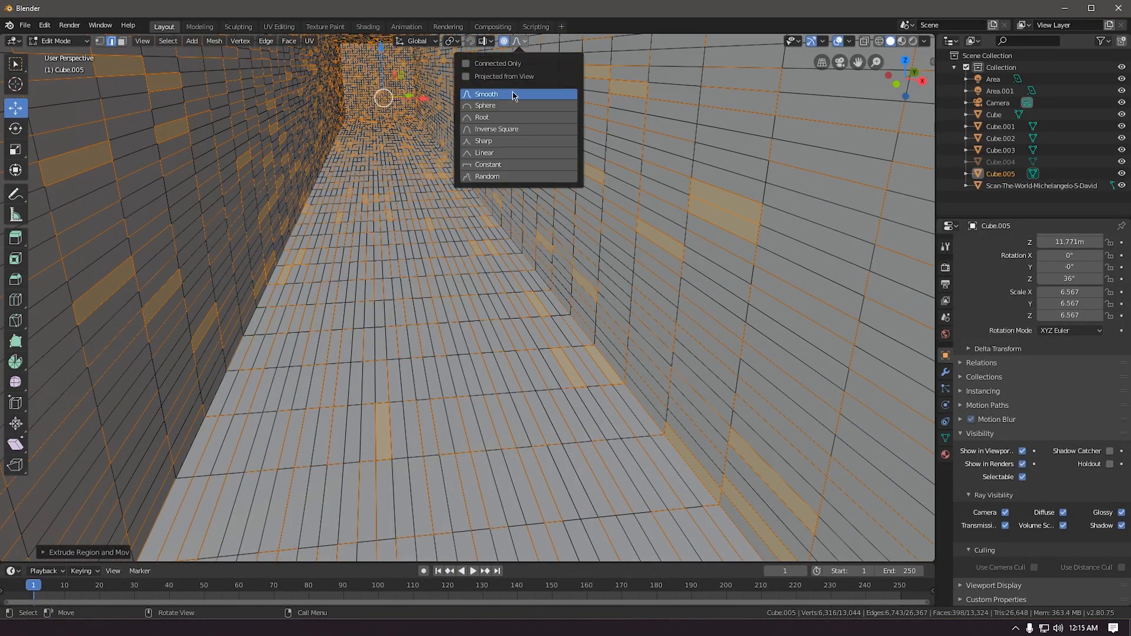
left_click(525, 46)
key("s")
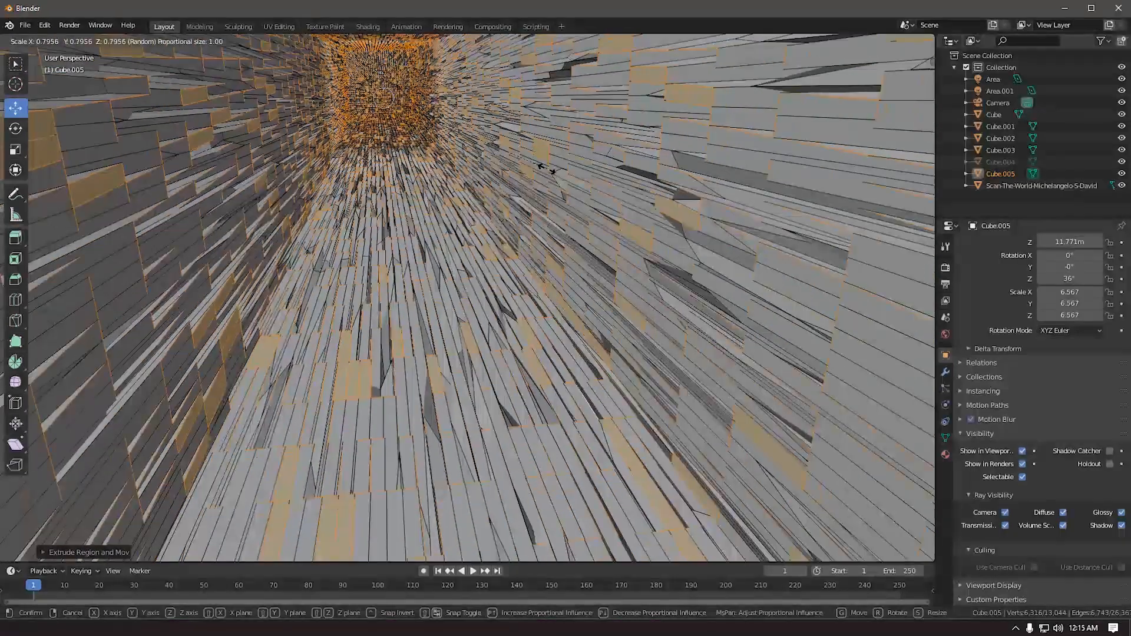
scroll(542, 182, "down", 20)
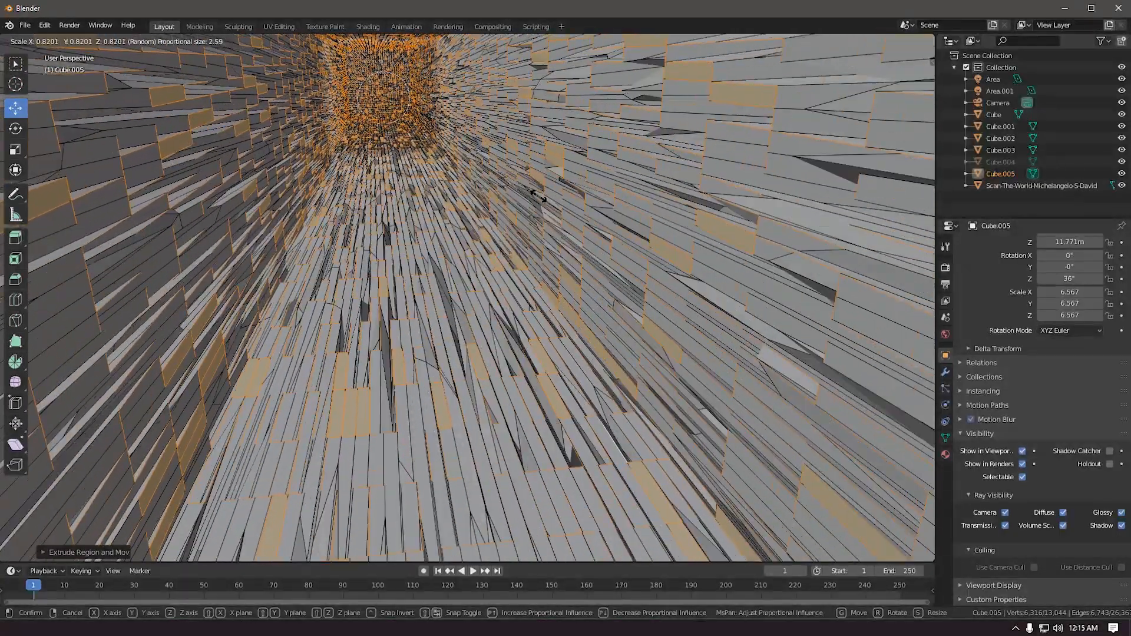
scroll(540, 196, "down", 8)
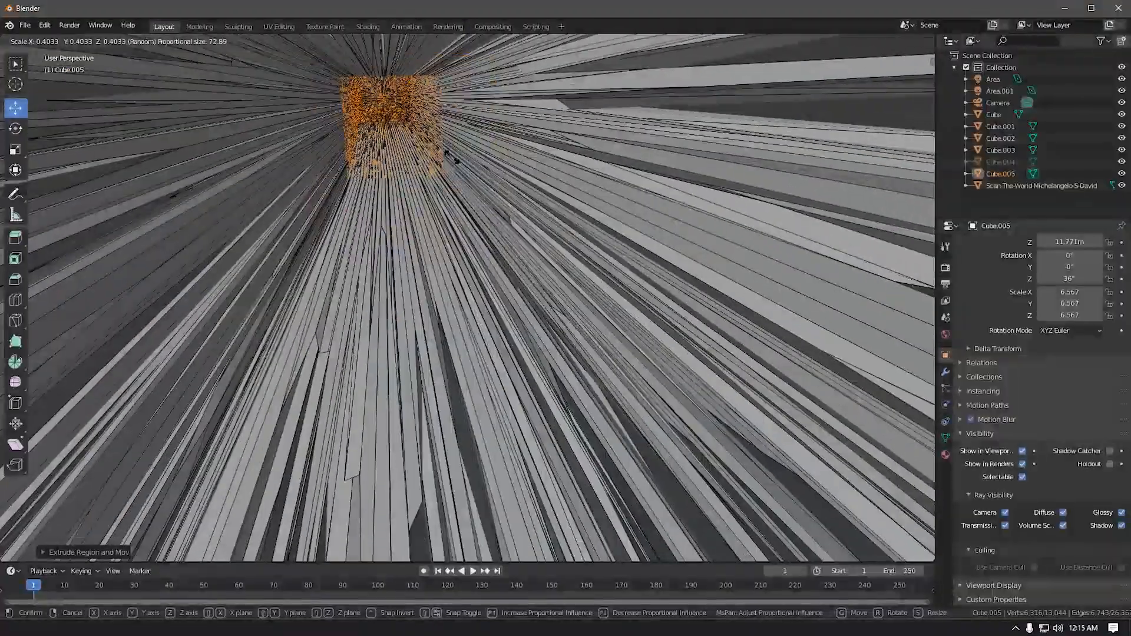
left_click(448, 155)
key("Tab")
Start a test render to check the spiky tunnel behind the statue, and close the render window.
scroll(471, 177, "down", 10)
mouse_move(471, 176)
middle_mouse_down()
mouse_move(501, 186)
mouse_move(489, 183)
middle_mouse_up()
key("F12")
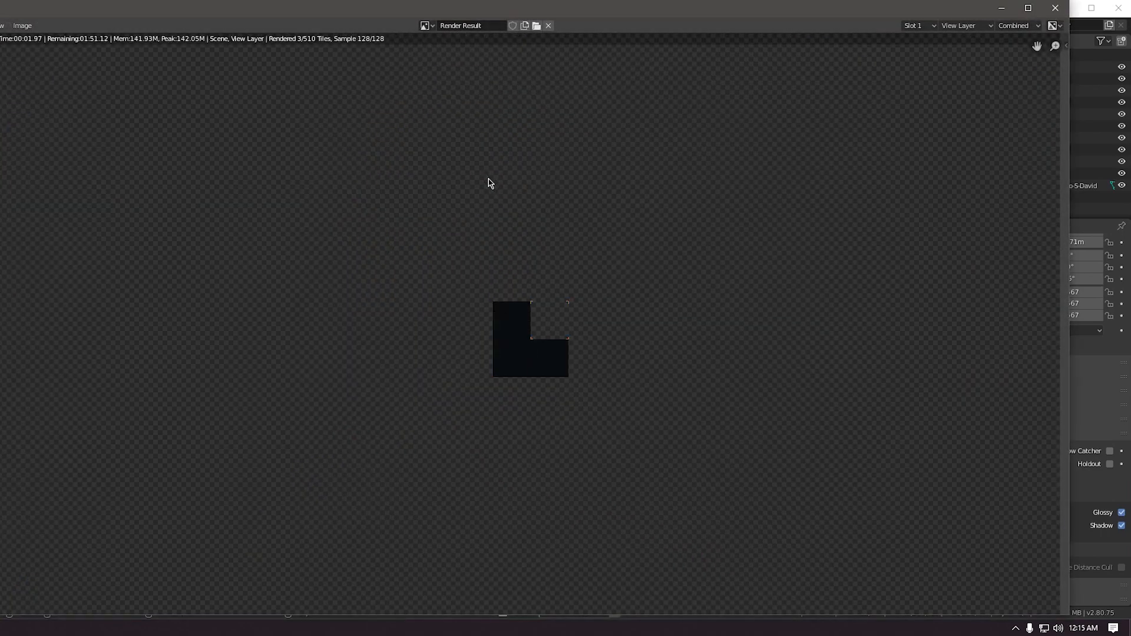
left_click(1054, 8)
Add a Wireframe modifier to the tunnel with Replace Original disabled and a thickness of 0.008 m.
middle_click_drag(757, 156, 483, 295)
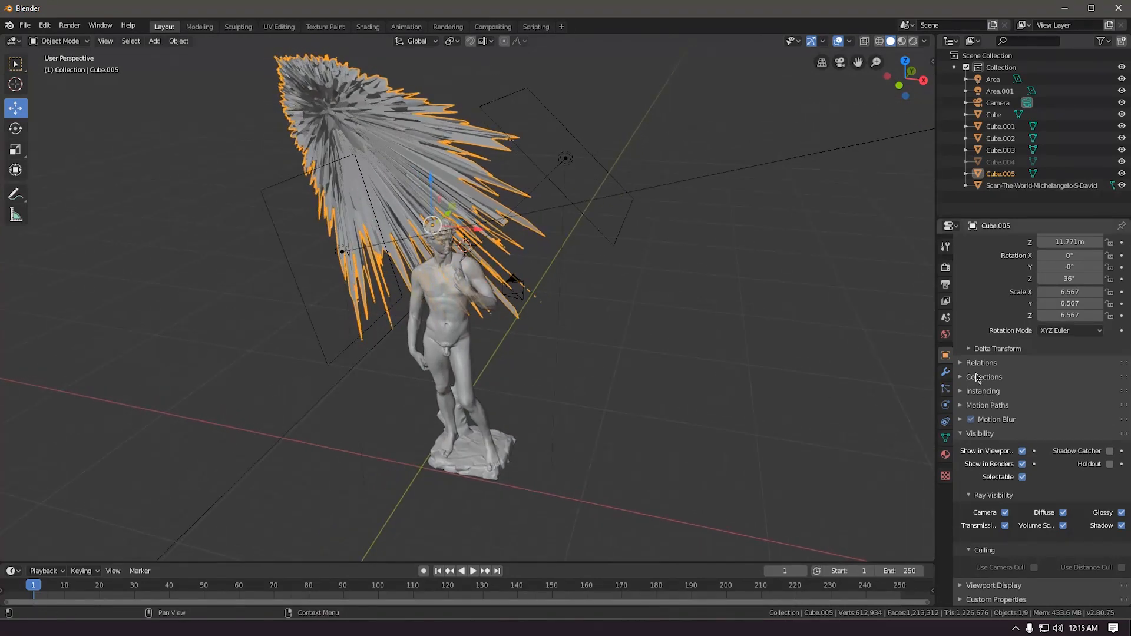
left_click(944, 371)
left_click(1024, 245)
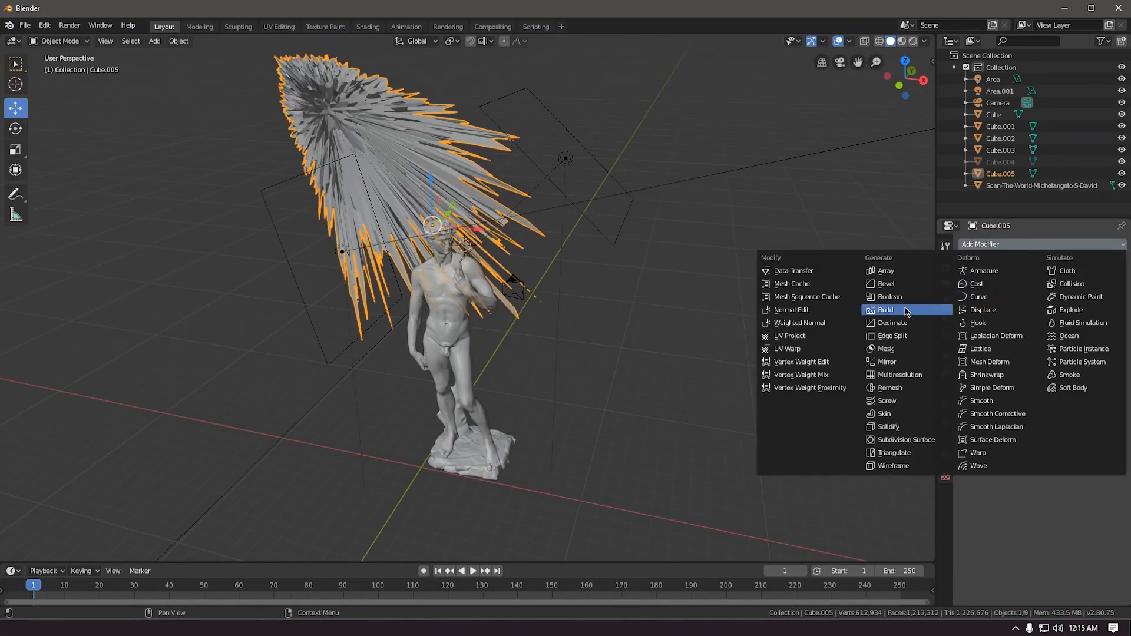
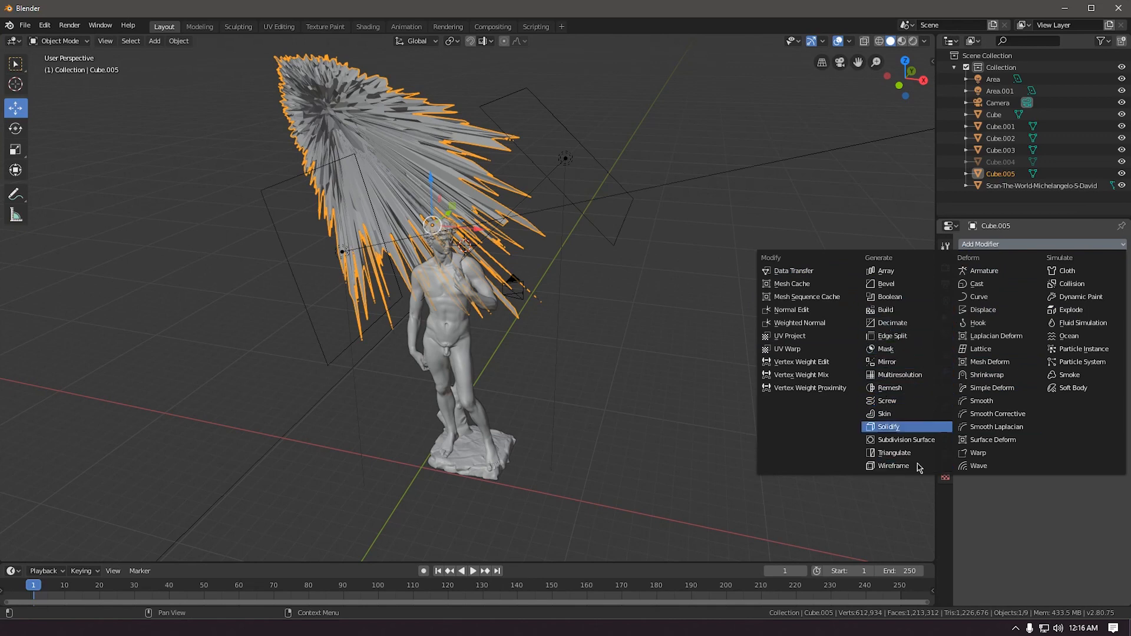
left_click(892, 465)
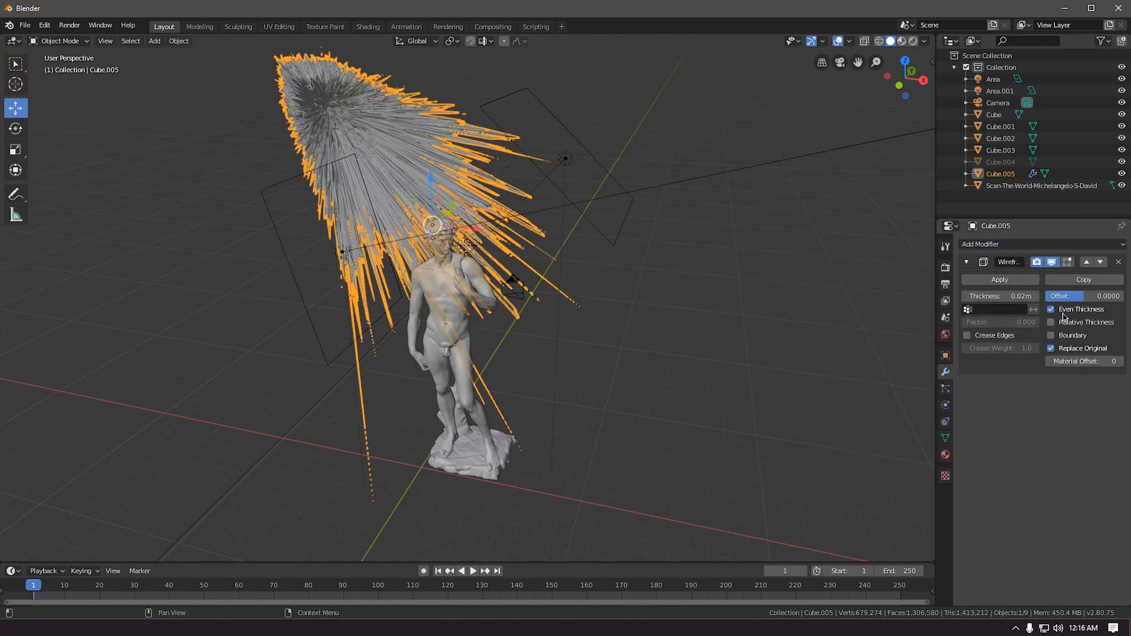
left_click(1052, 348)
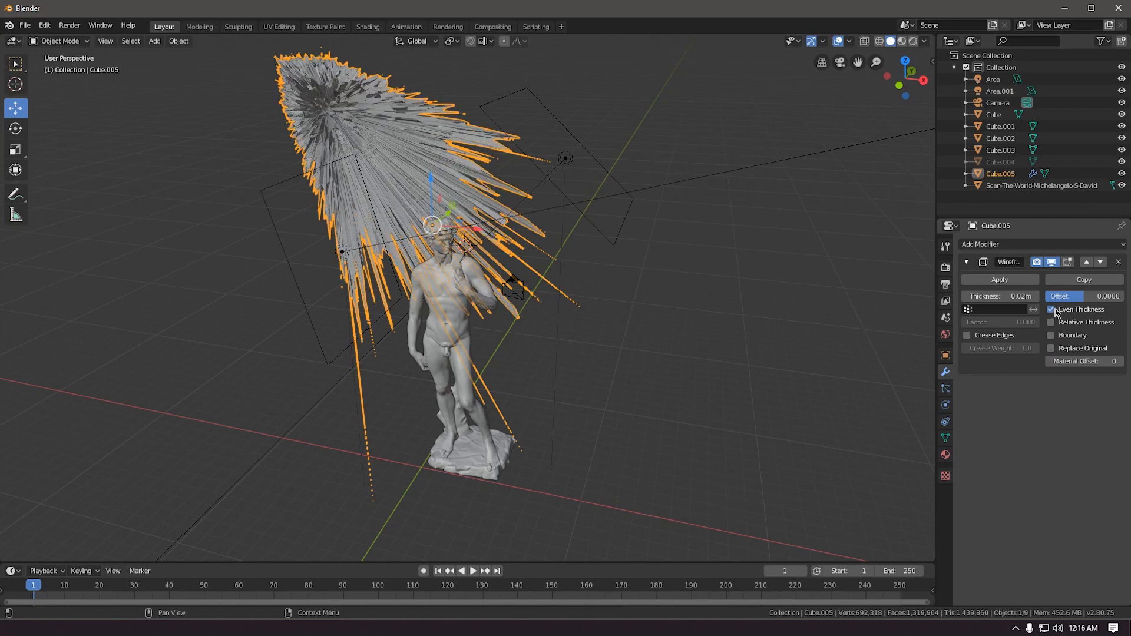
left_click_drag(1000, 296, 995, 296)
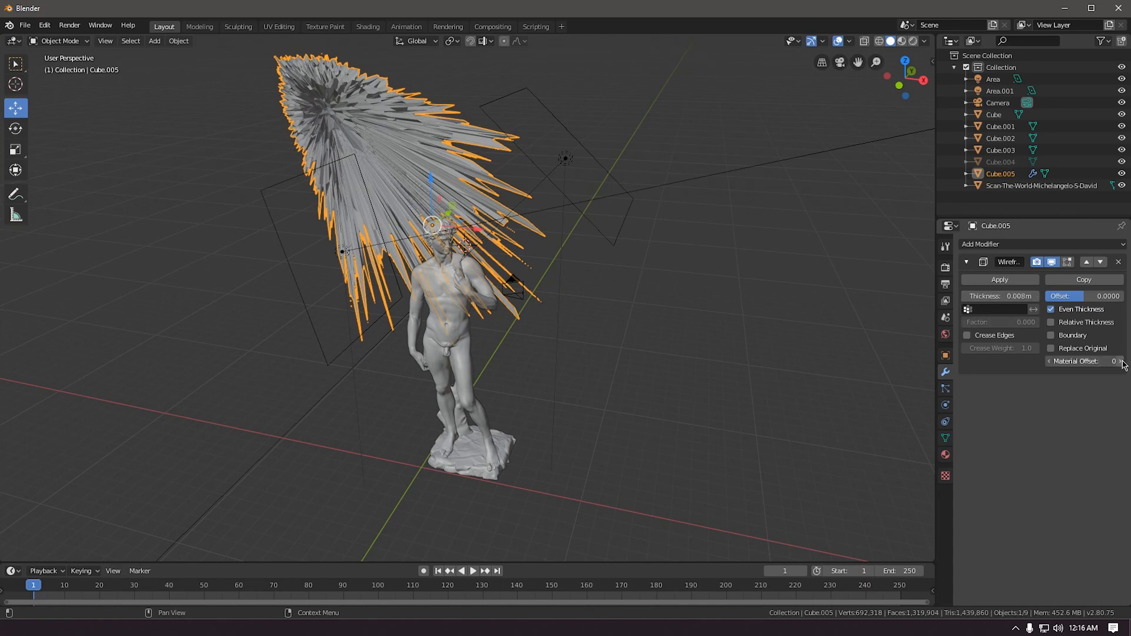
Create a first material for the tunnel with a black base color.
left_click(944, 454)
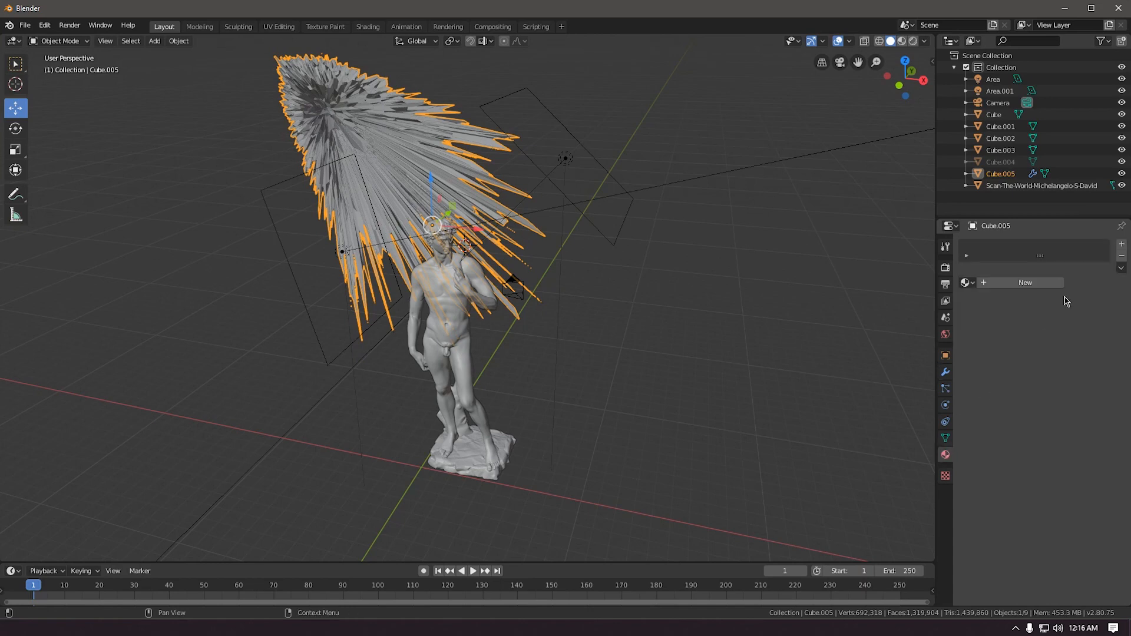
left_click(1122, 244)
left_click(1023, 282)
left_click(1066, 381)
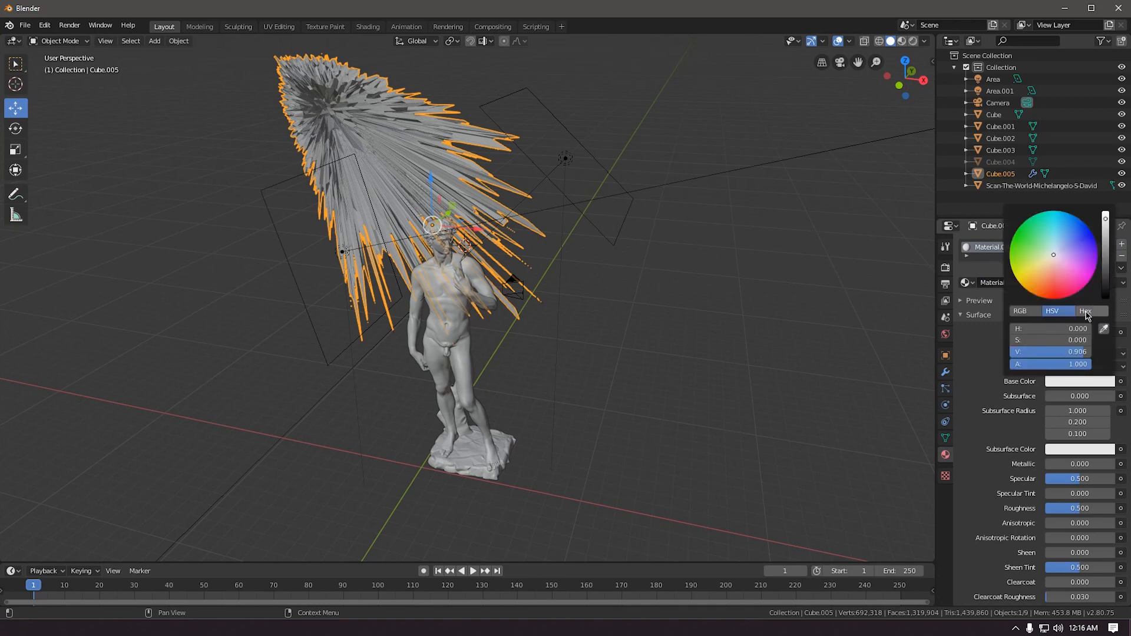
left_click(1105, 294)
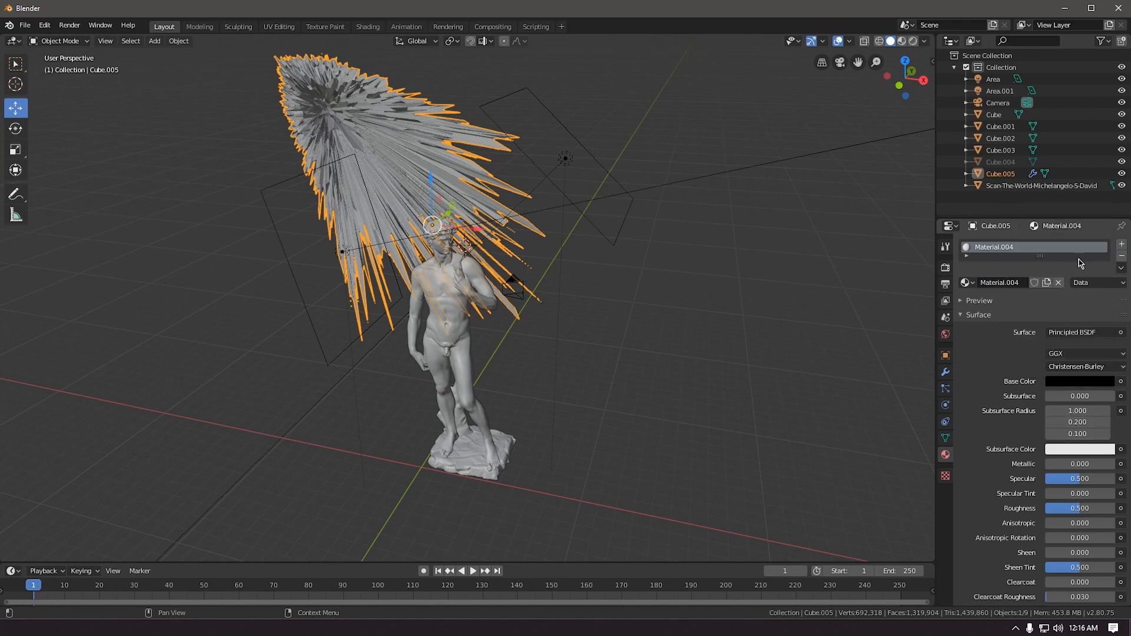
Add a second material to the tunnel with an Emission surface, a pinkish-red color and a strength of 7.8.
left_click(1120, 245)
left_click(995, 309)
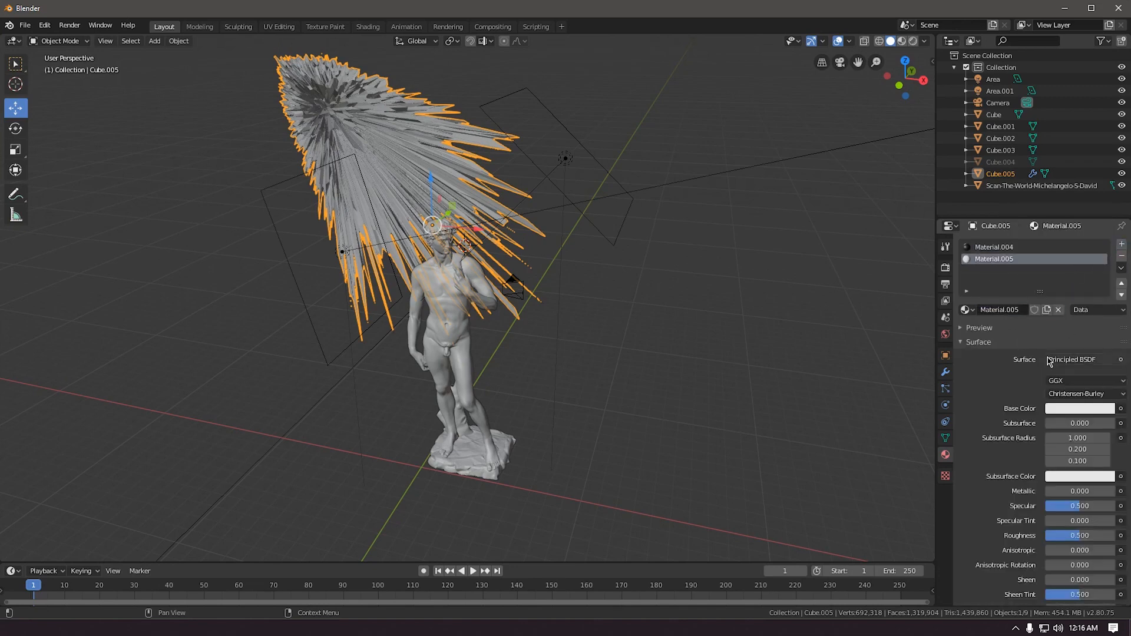
left_click(1054, 360)
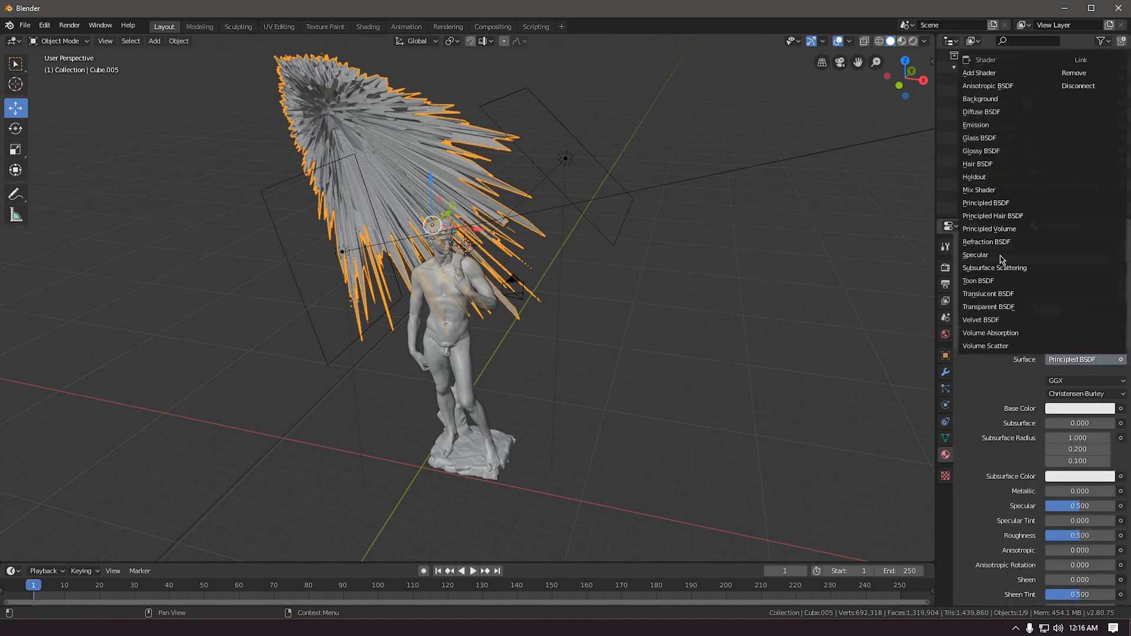
left_click(978, 125)
left_click(1063, 382)
left_click(1067, 292)
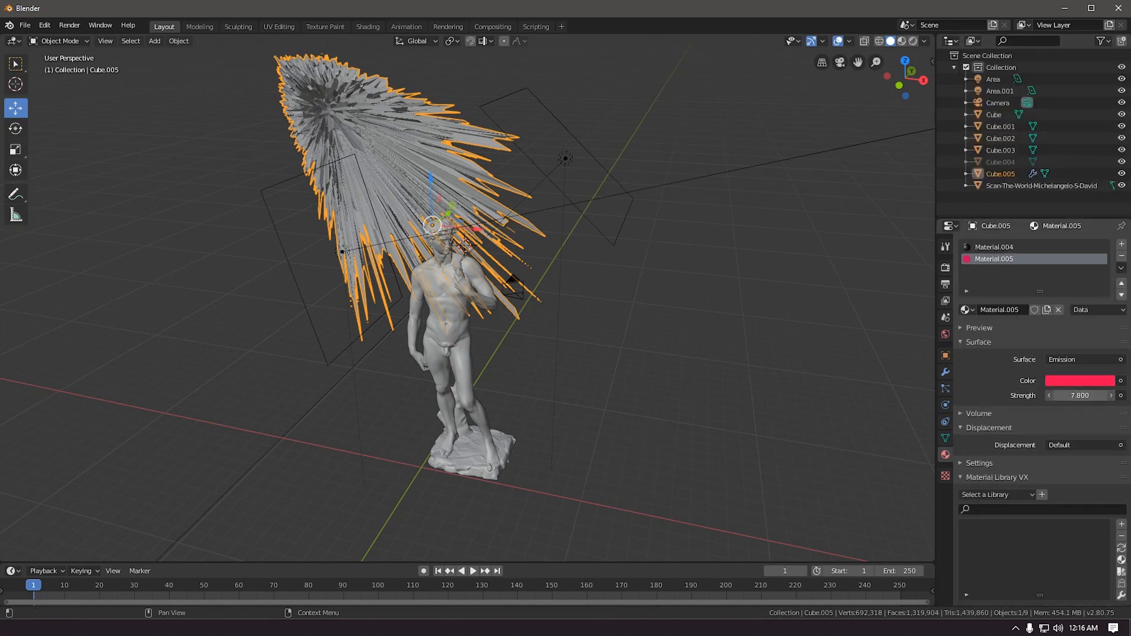
Render the scene to check the tunnel's black and glowing pink materials.
middle_click_drag(732, 277, 717, 281)
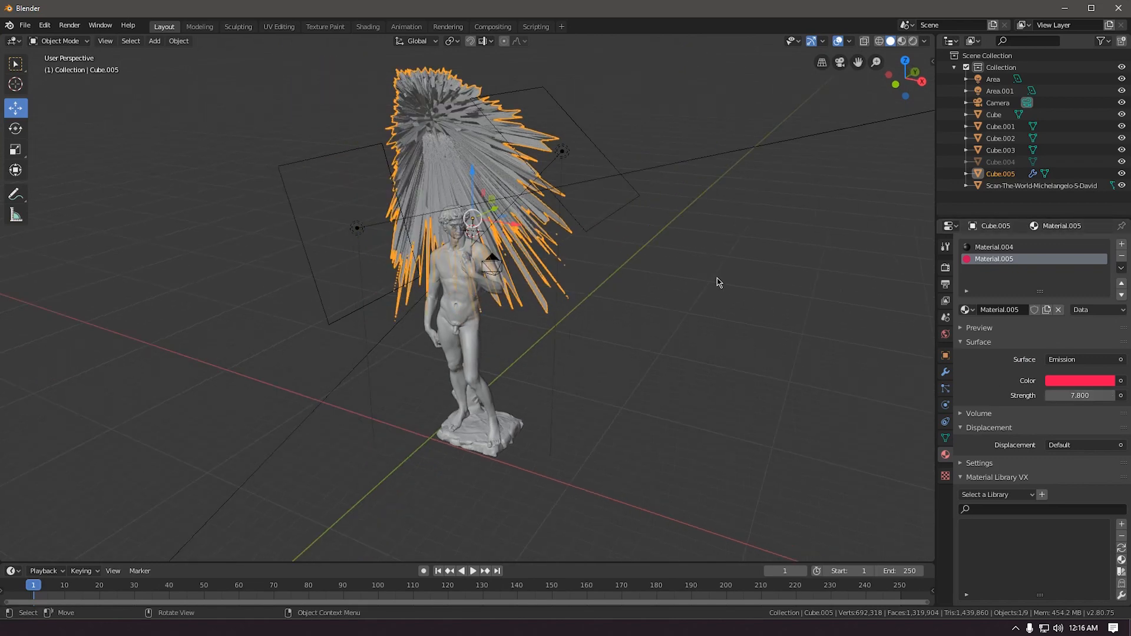
key("F12")
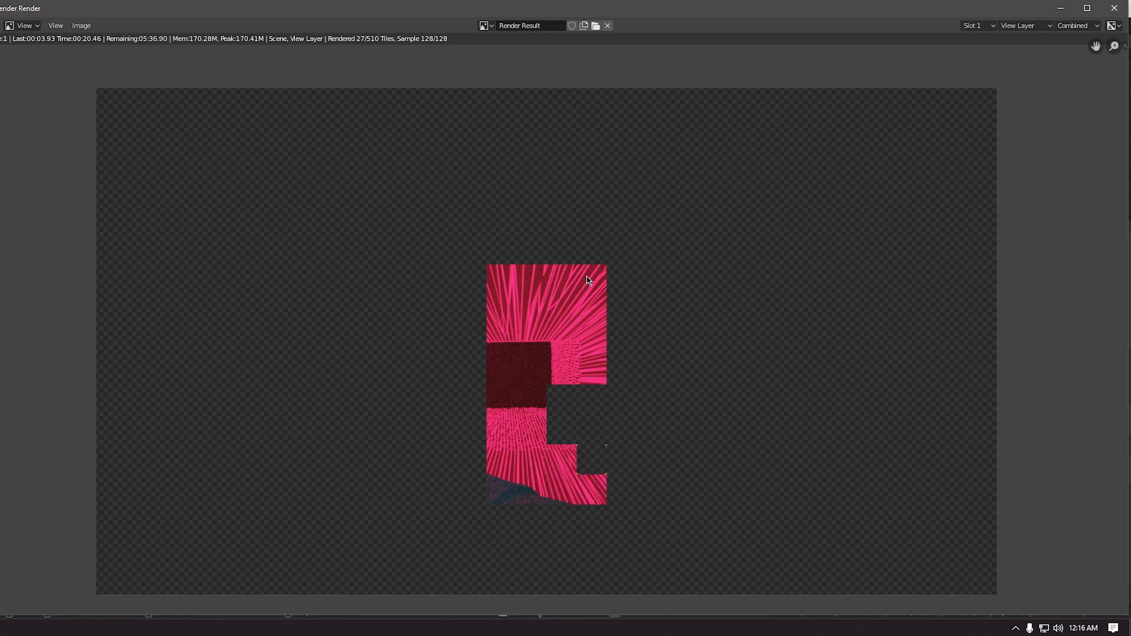
Close the render and move the David statue along the global X axis toward the middle of the camera frame.
left_click(1113, 7)
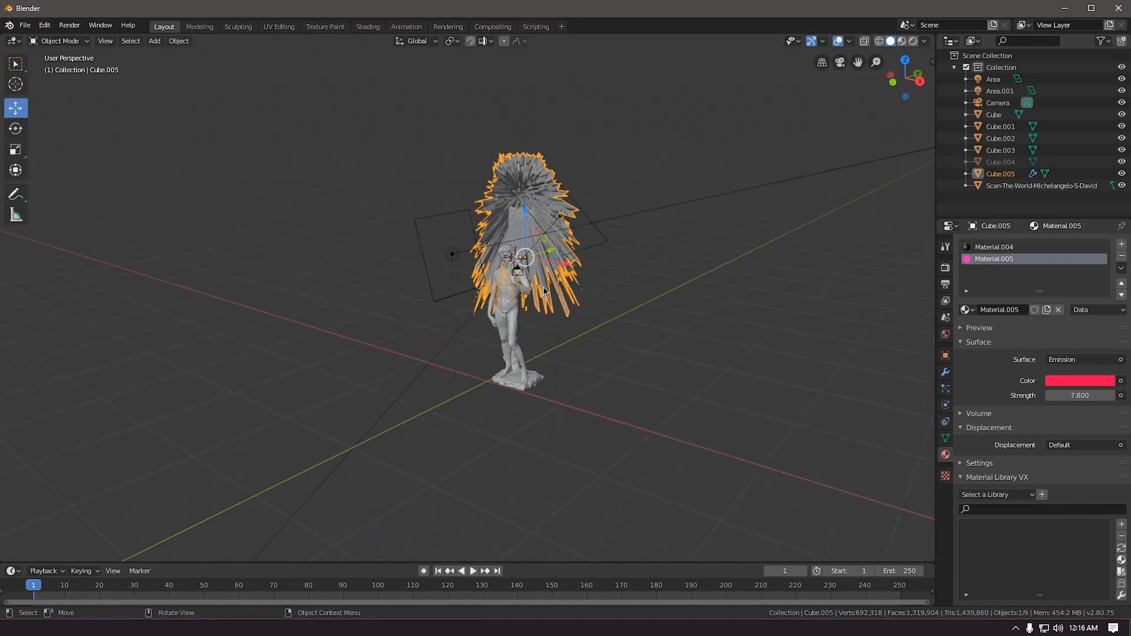
key("KP_Decimal")
left_click(282, 444)
middle_click_drag(298, 434, 295, 468)
key("KP_0")
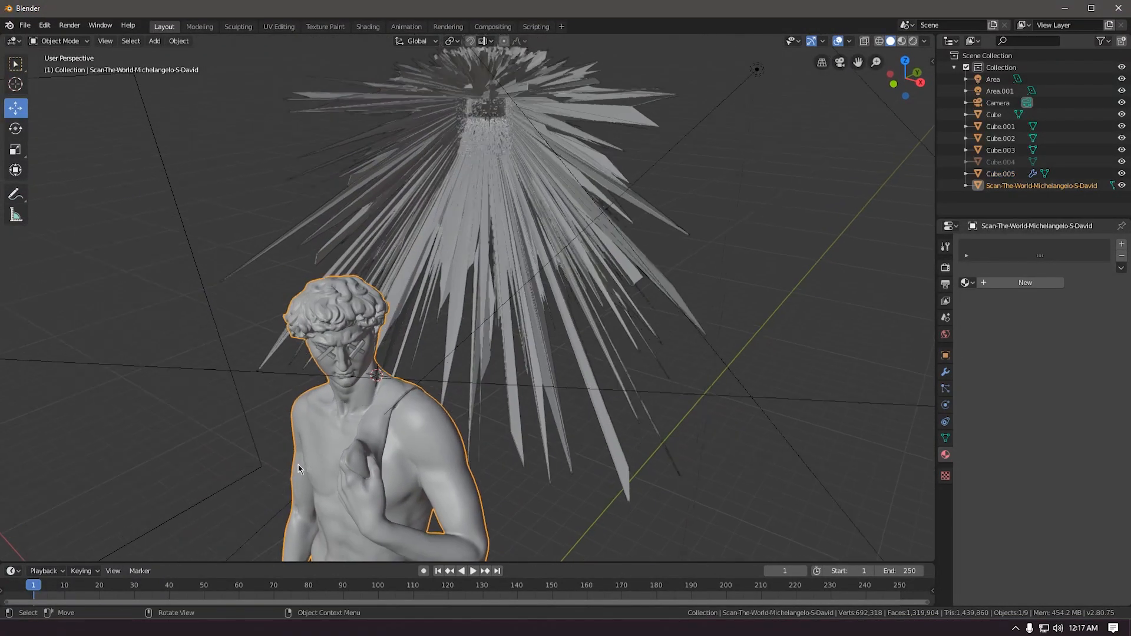
key("g")
key("x")
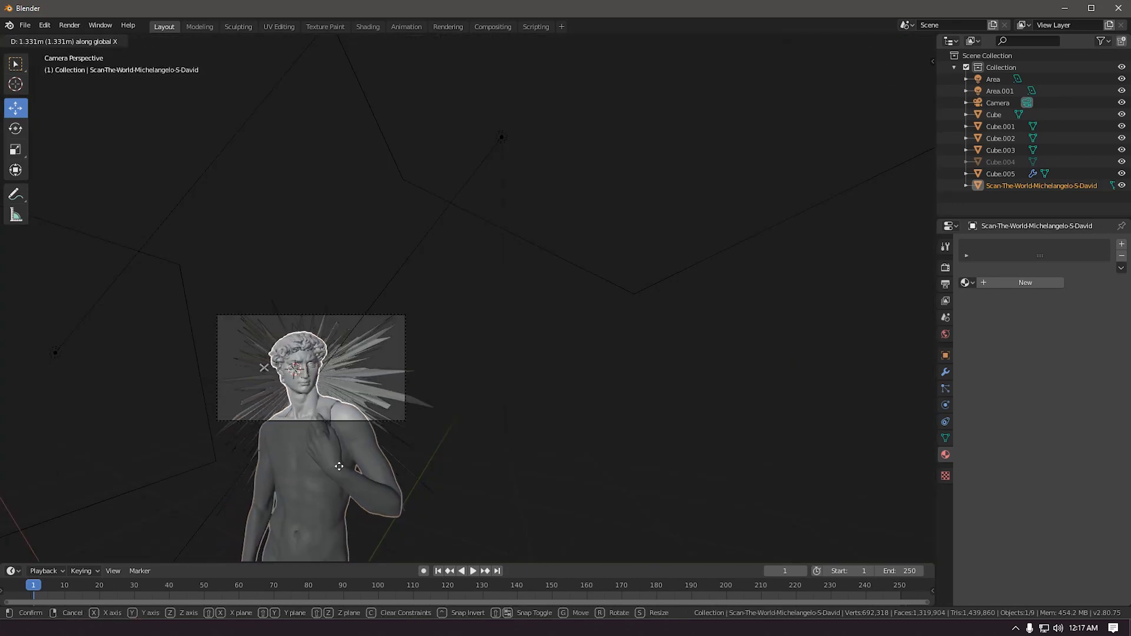
left_click(349, 474)
Move the David statue freely so its head sits lower and nearer the centre of the camera frame, in front of the spikes.
scroll(348, 465, "up", 4)
scroll(347, 454, "up", 2)
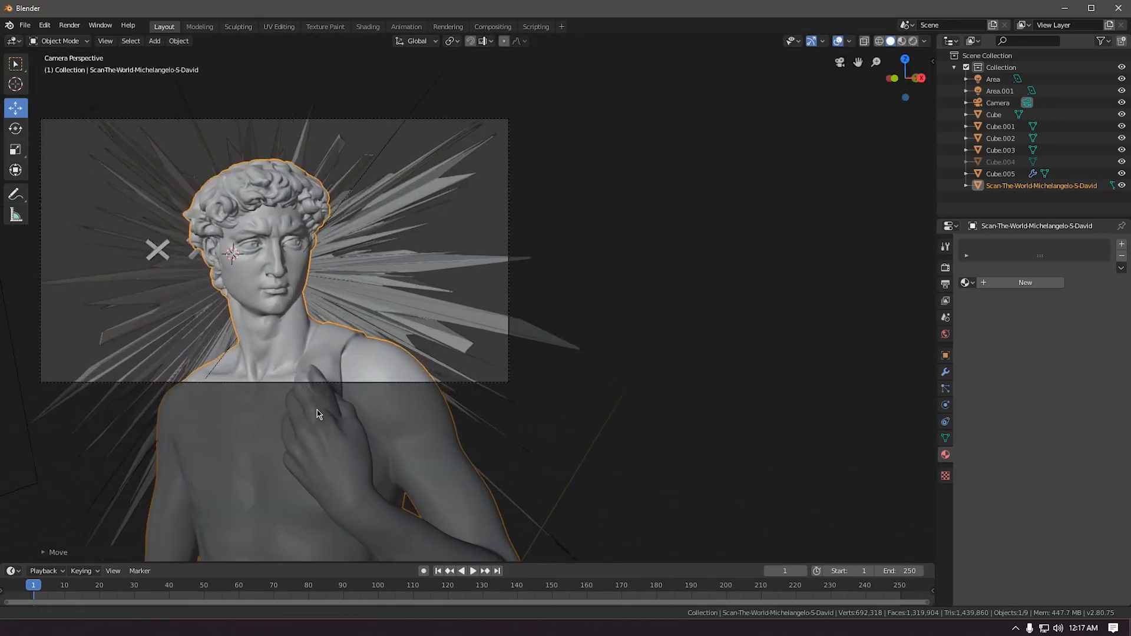
middle_click_drag(305, 413, 331, 424, "shift")
key("g")
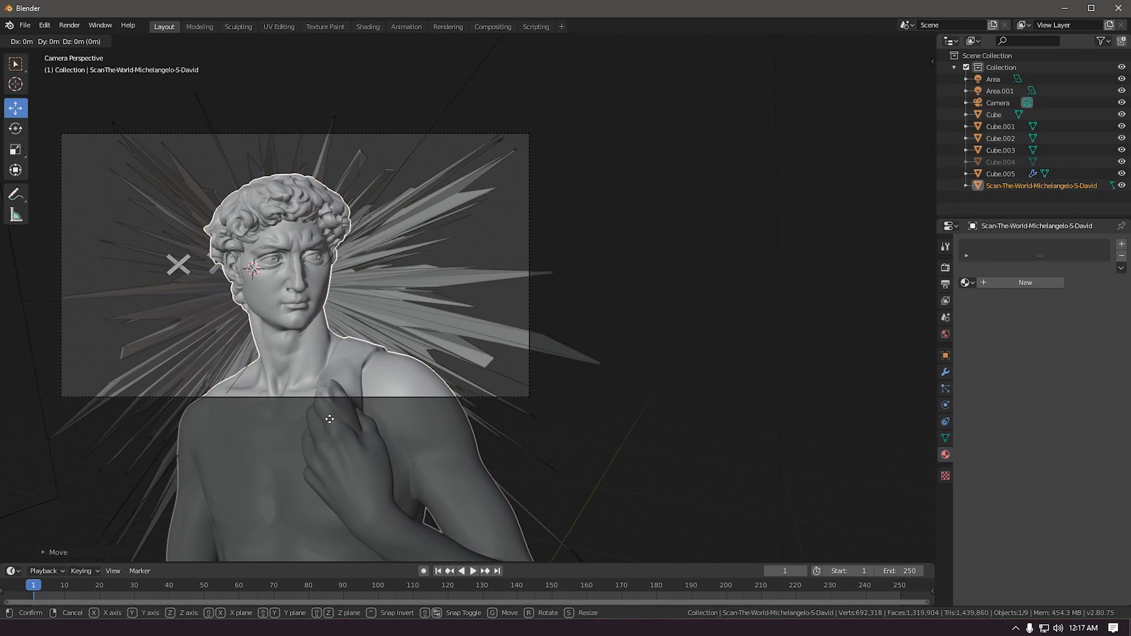
left_click(336, 469)
key("g")
left_click(358, 471)
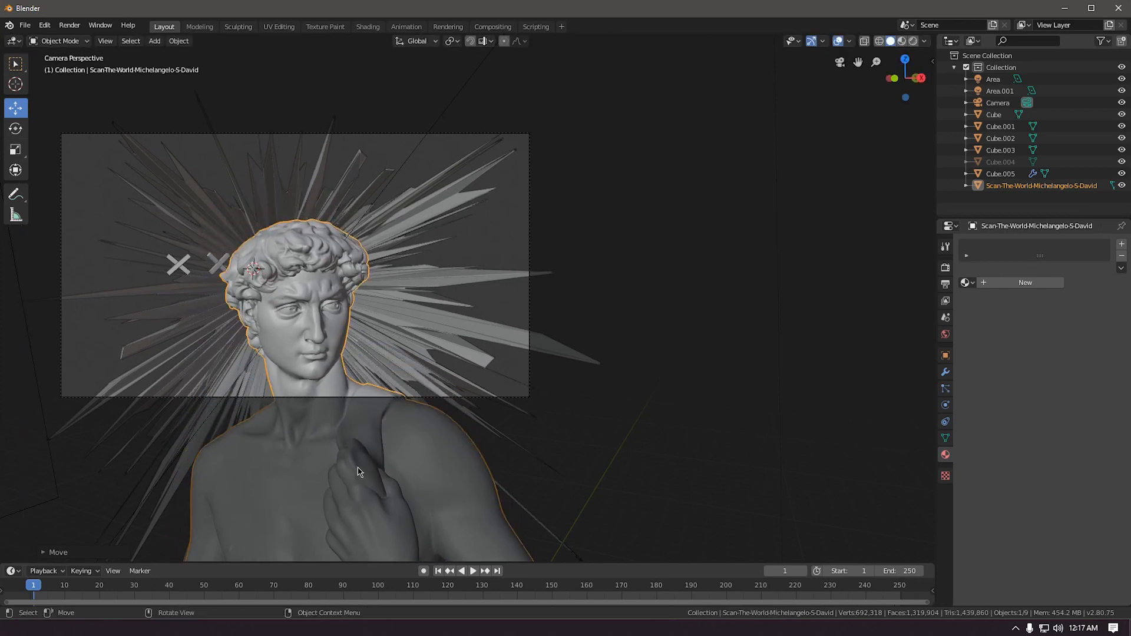
Render the scene to check the repositioned statue against the glowing pink tunnel.
key("F12")
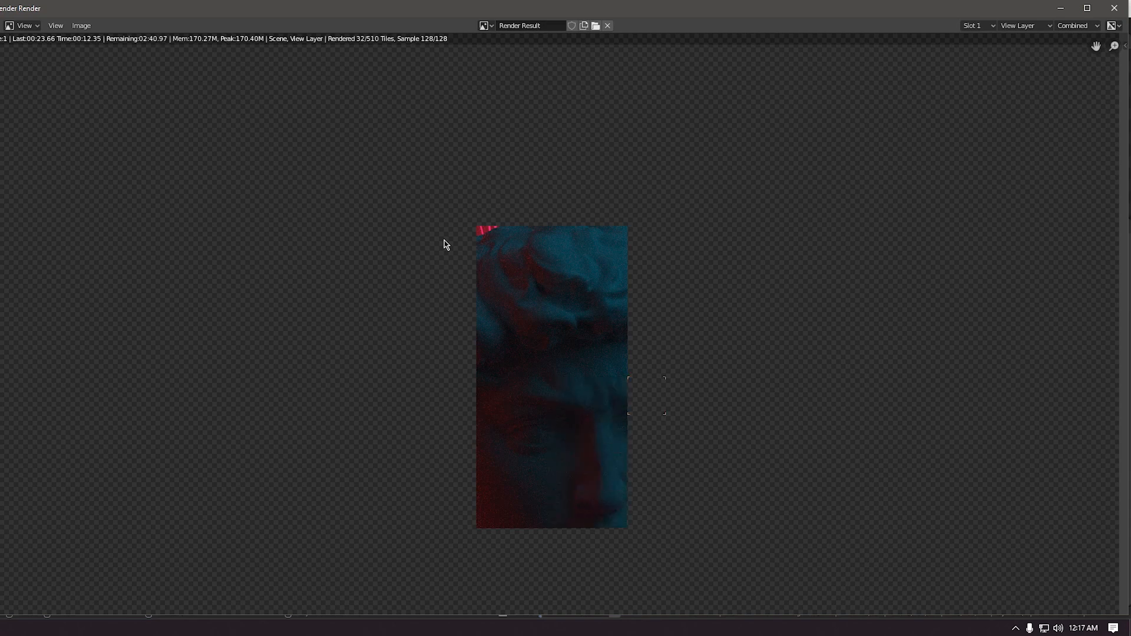
scroll(430, 248, "down", 1)
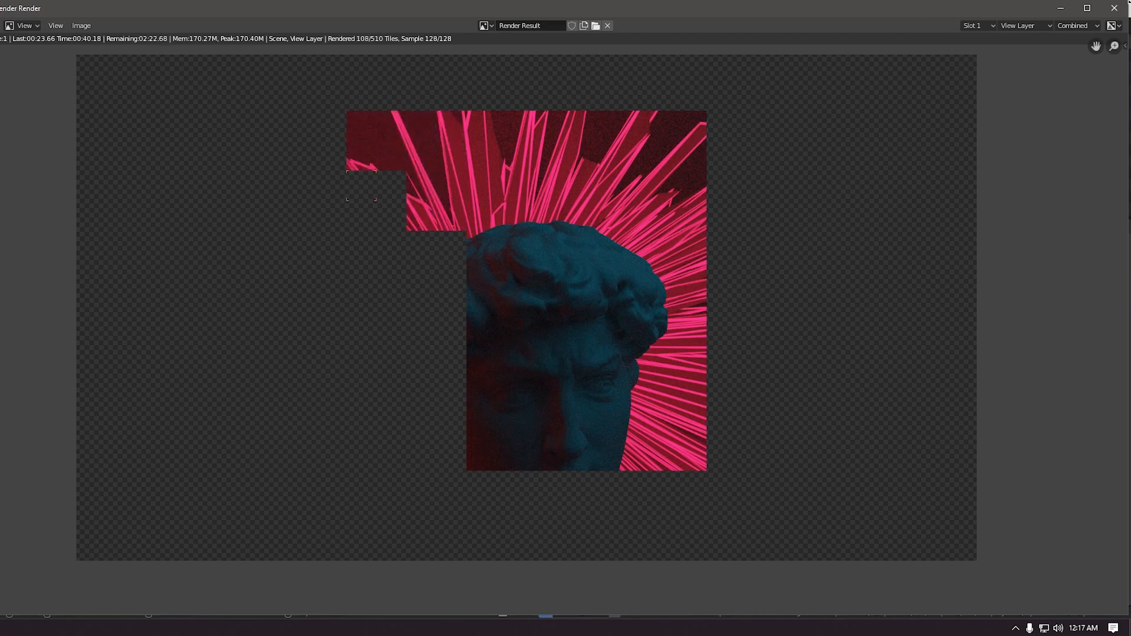
left_click(1113, 7)
Delete the spiky wireframe tunnel object and render the scene again.
left_click(188, 292)
middle_click_drag(187, 300, 199, 320)
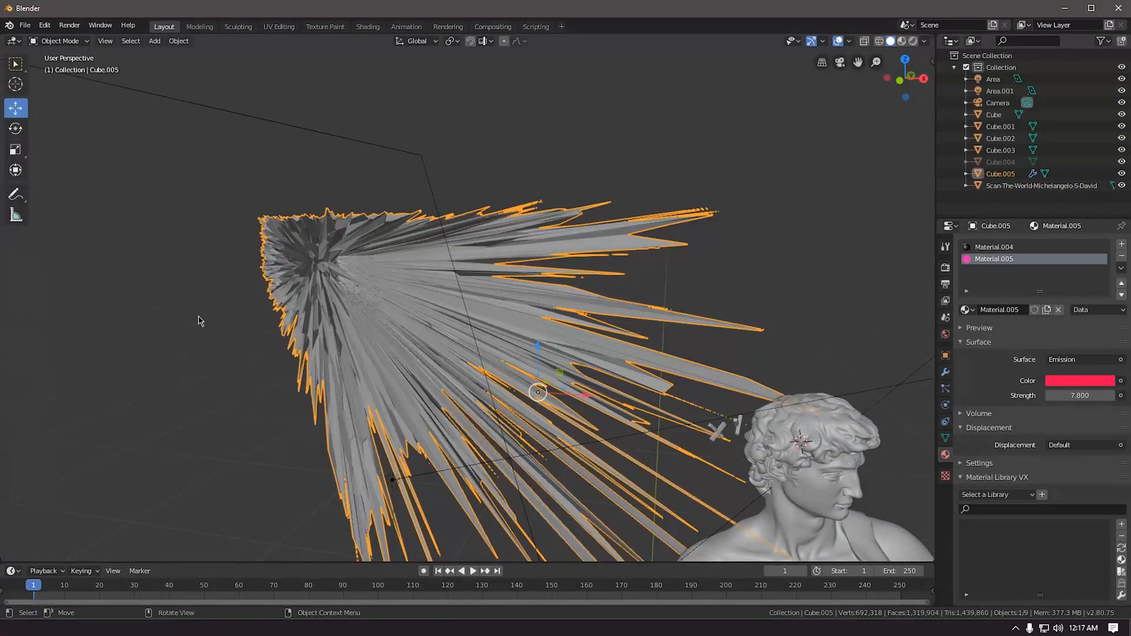
left_click(400, 327, "ctrl")
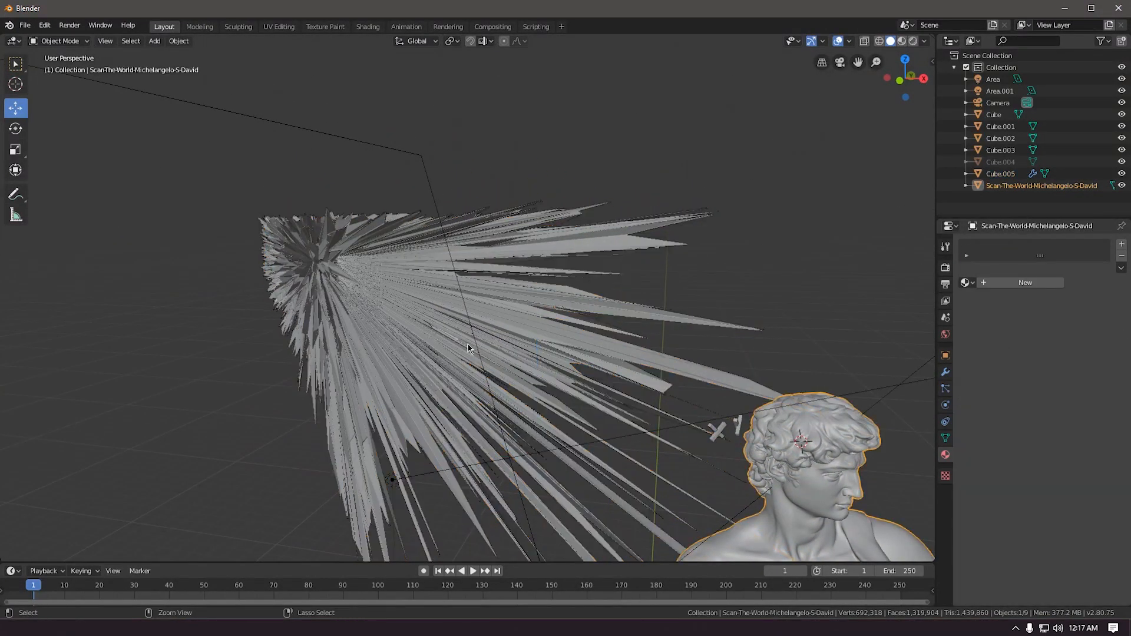
left_click(597, 377)
mouse_move(597, 377)
middle_mouse_down()
mouse_move(644, 372)
mouse_move(609, 381)
middle_mouse_up()
key("Delete")
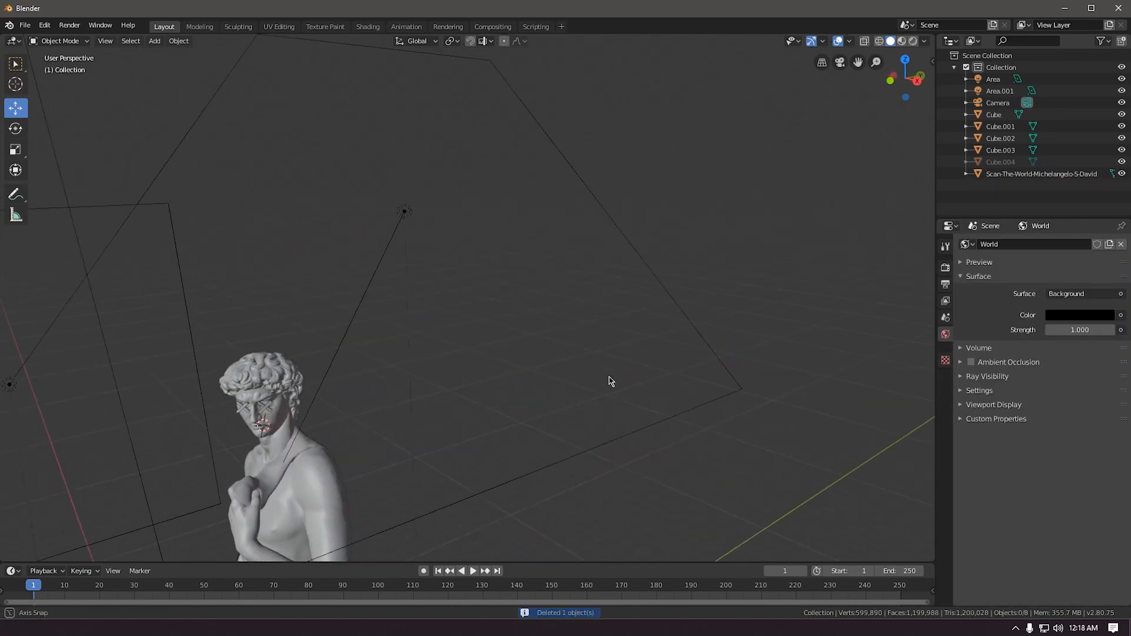
key("F12")
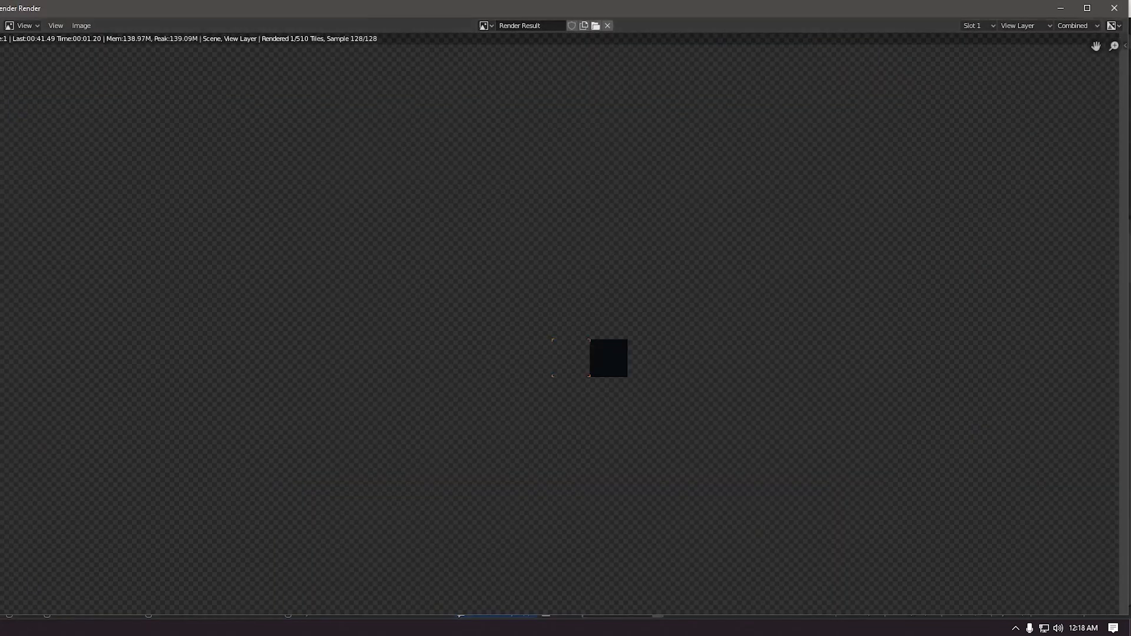